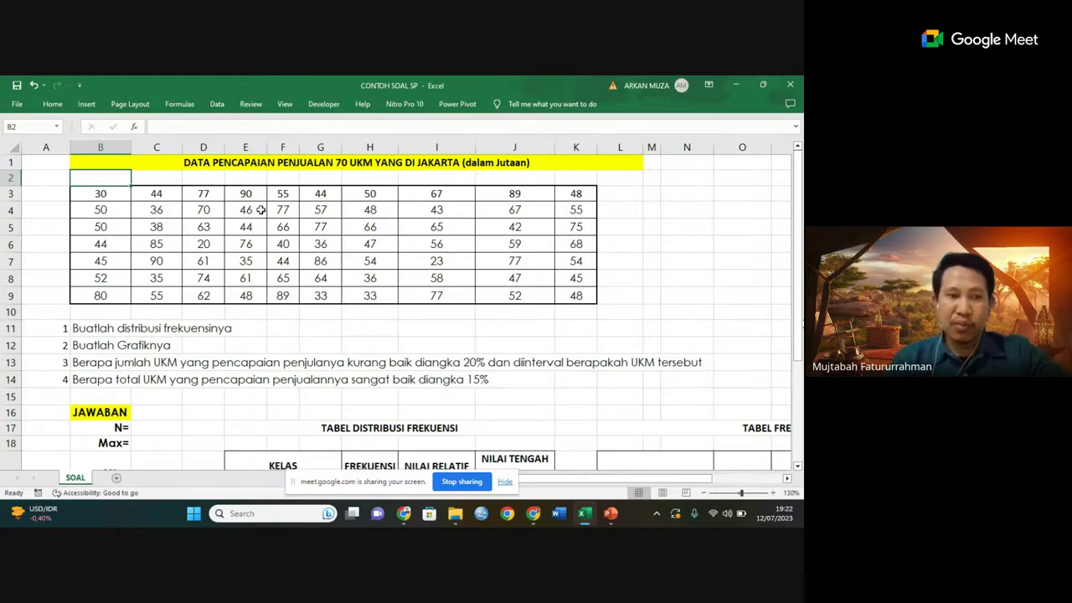
mouse_move(113, 194)
left_mouse_down()
mouse_move(360, 225)
mouse_move(539, 278)
left_mouse_up()
left_click(650, 293)
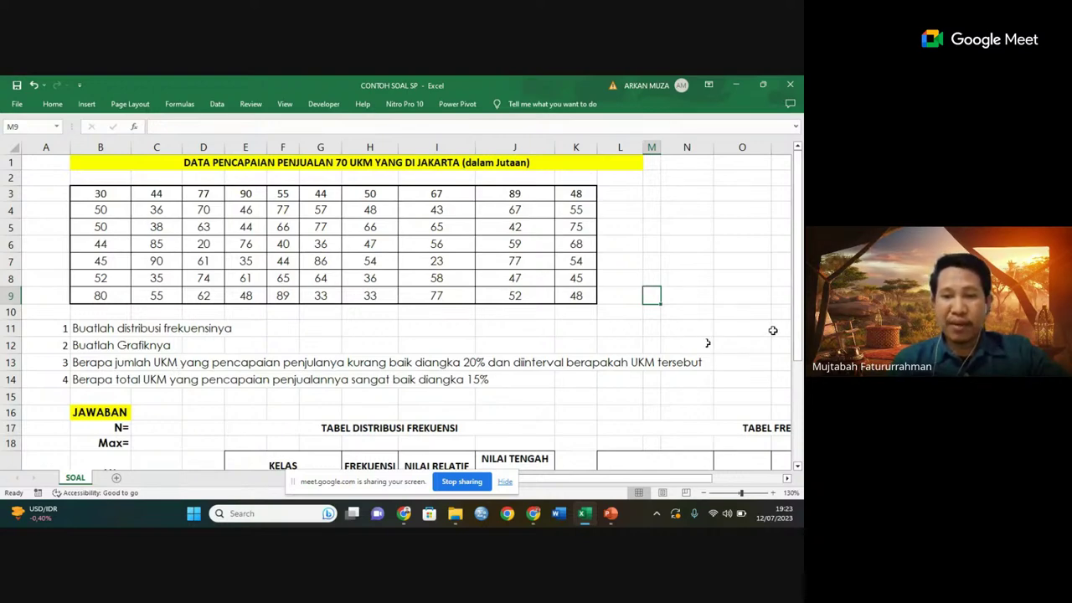
mouse_move(800, 338)
left_mouse_down()
mouse_move(802, 360)
mouse_move(797, 321)
left_mouse_up()
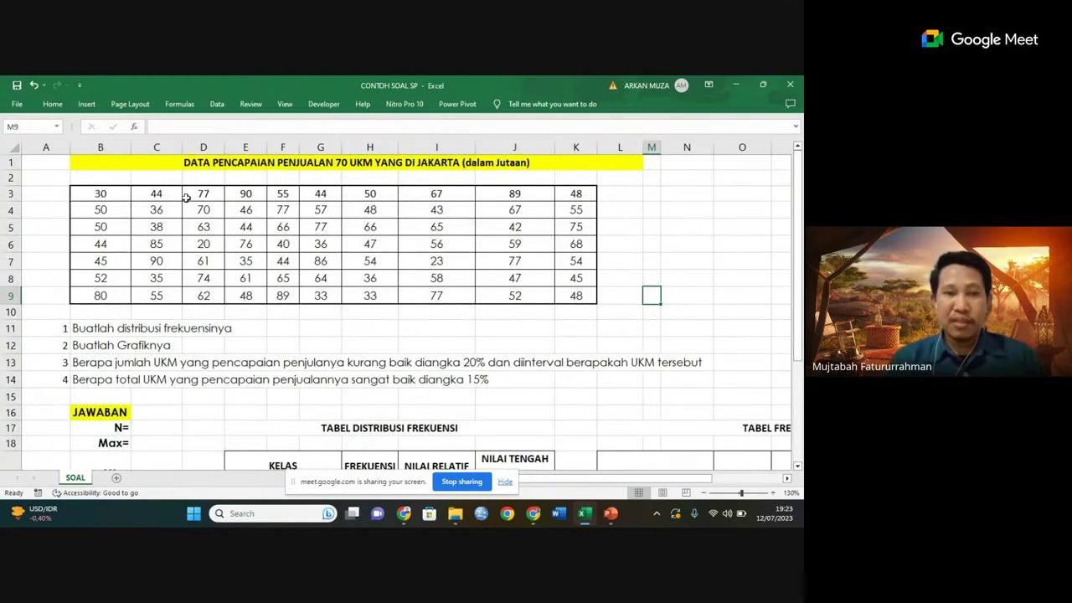
left_click_drag(100, 193, 563, 295)
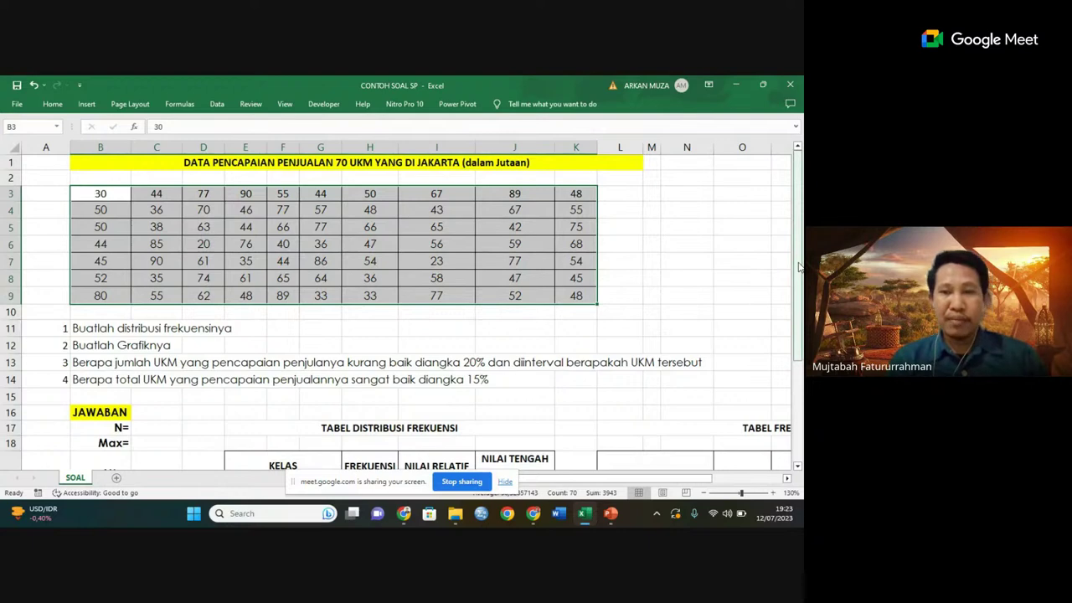
- Calculate N in cell C17 by counting the sales data in B3:K9 with the COUNT function
left_click_drag(799, 266, 799, 369)
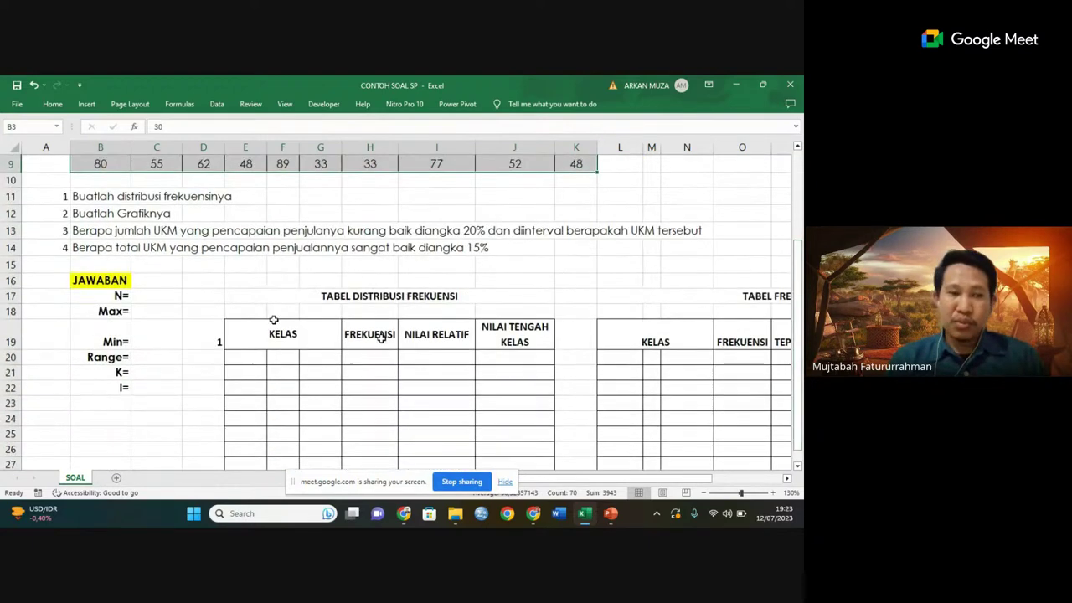
left_click(154, 297)
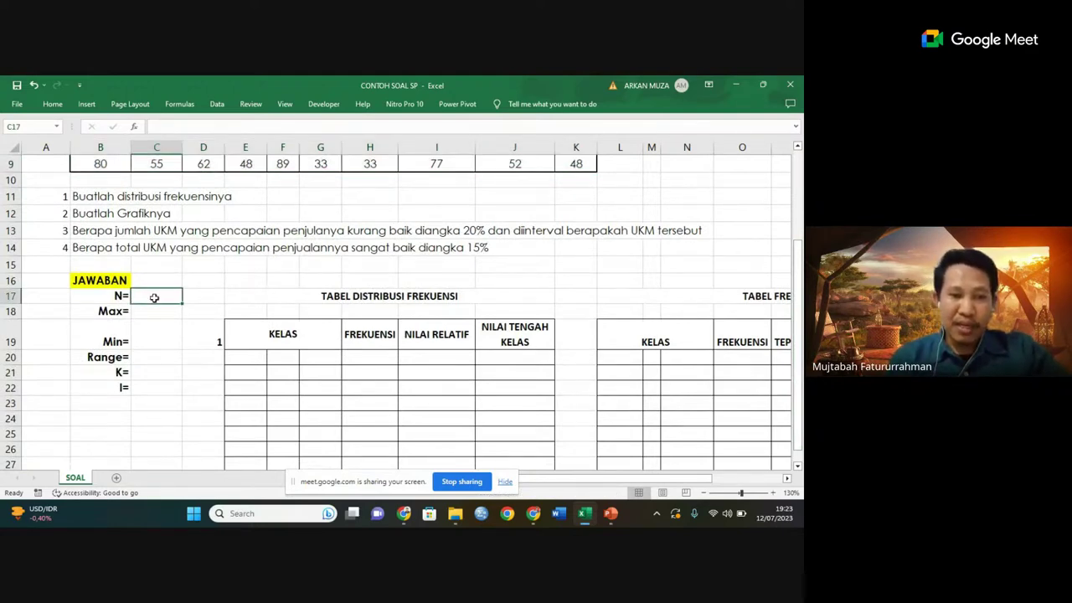
type("=")
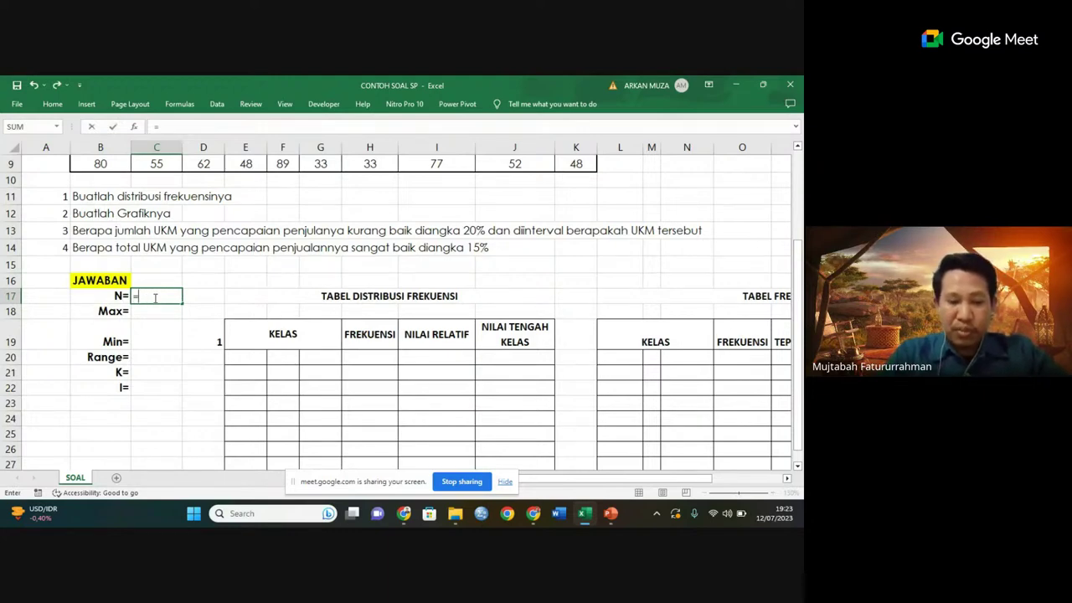
type("COUN")
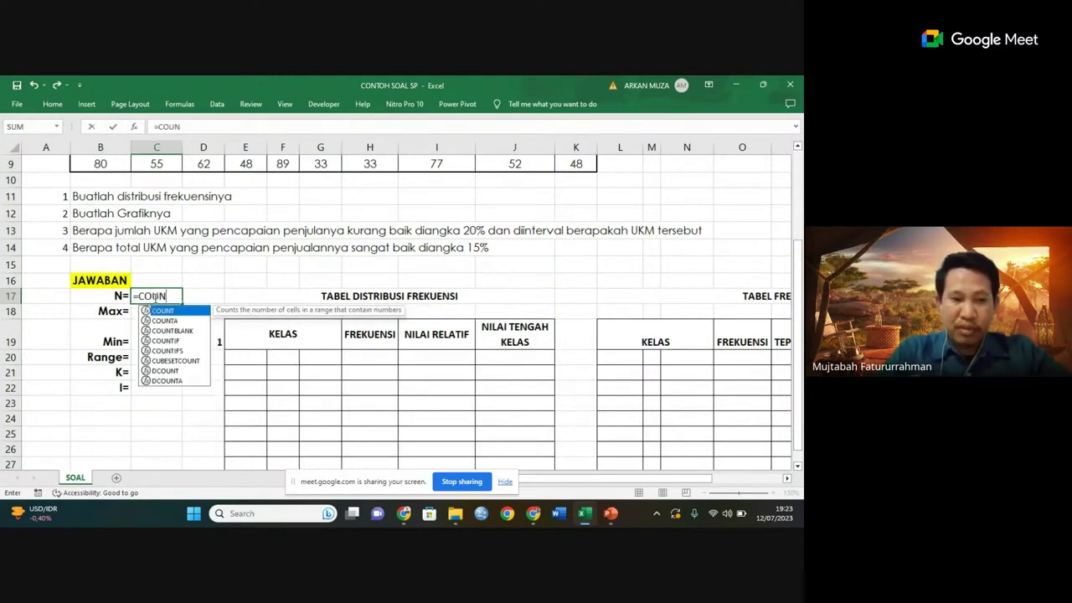
double_click(180, 311)
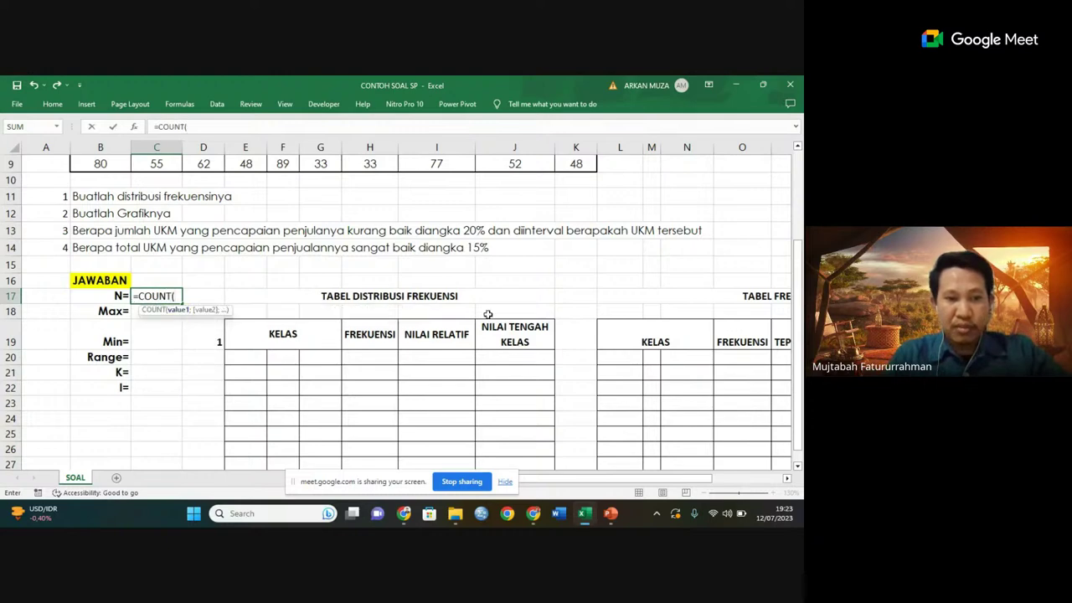
left_click_drag(796, 269, 796, 167)
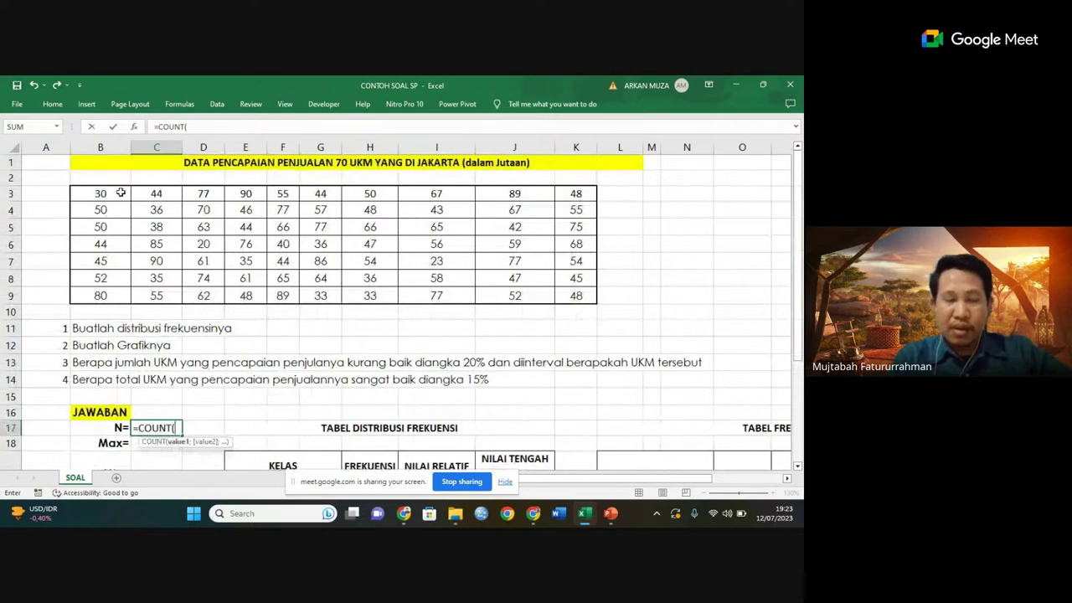
left_click_drag(112, 192, 563, 295)
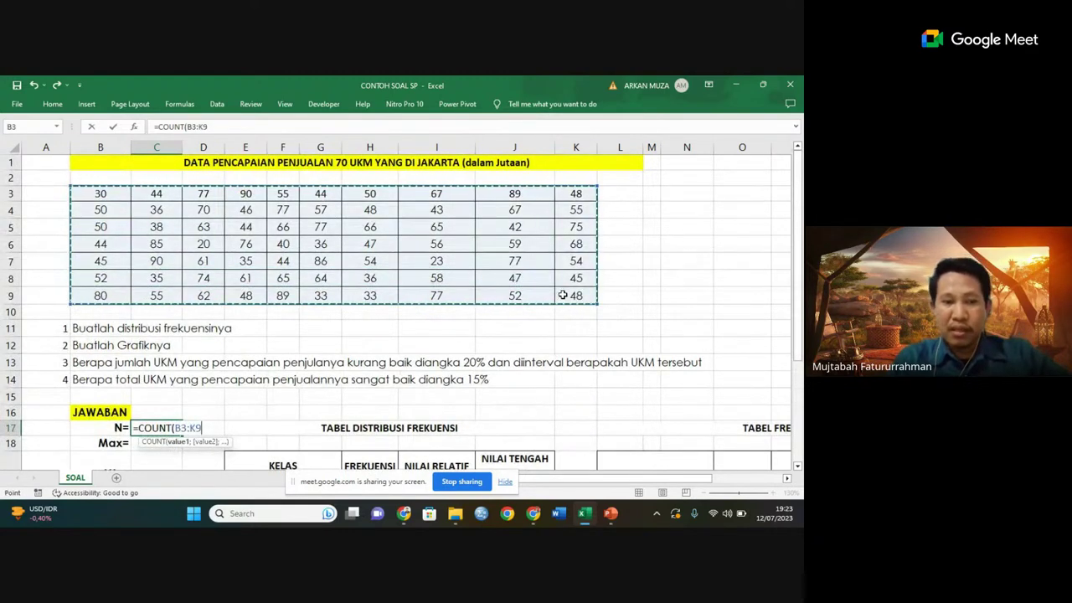
key("Return")
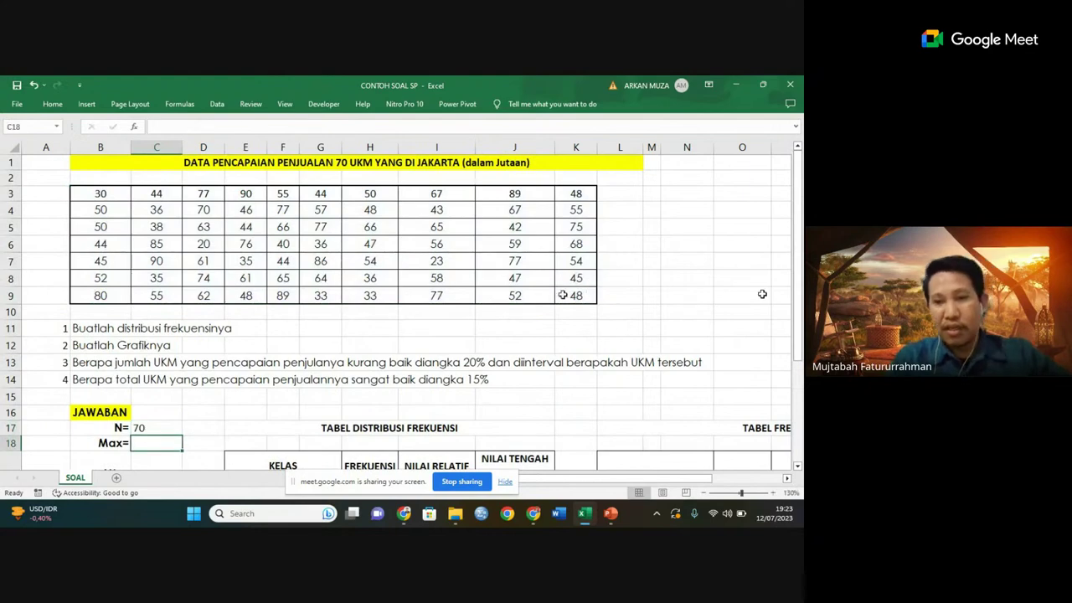
- Calculate Max in cell C18 with the MAX function over the sales data in B3:K9
left_click_drag(798, 298, 798, 299)
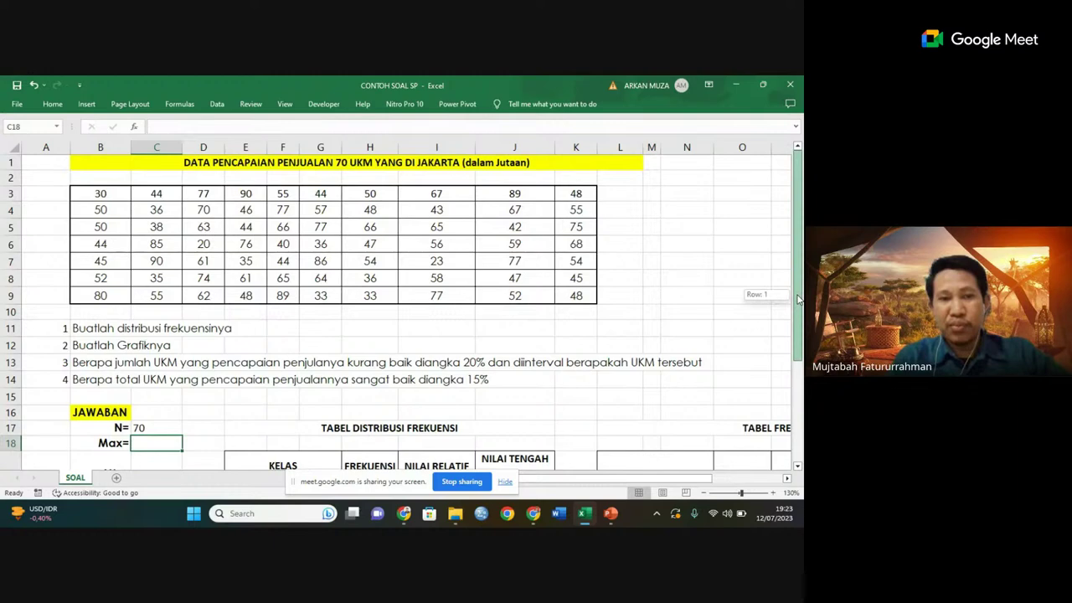
left_click_drag(799, 299, 799, 369)
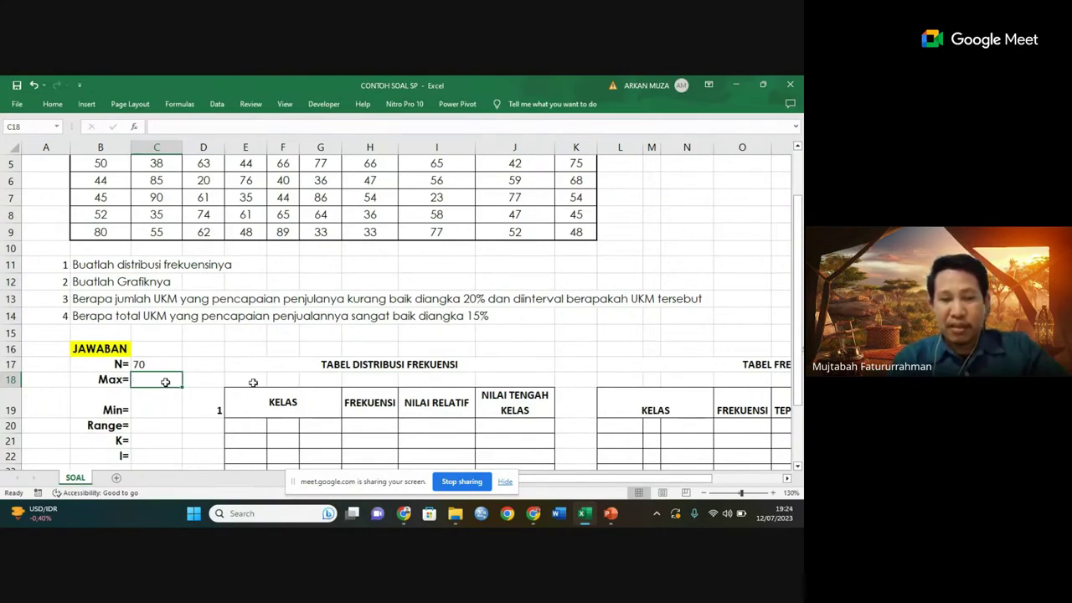
type("=")
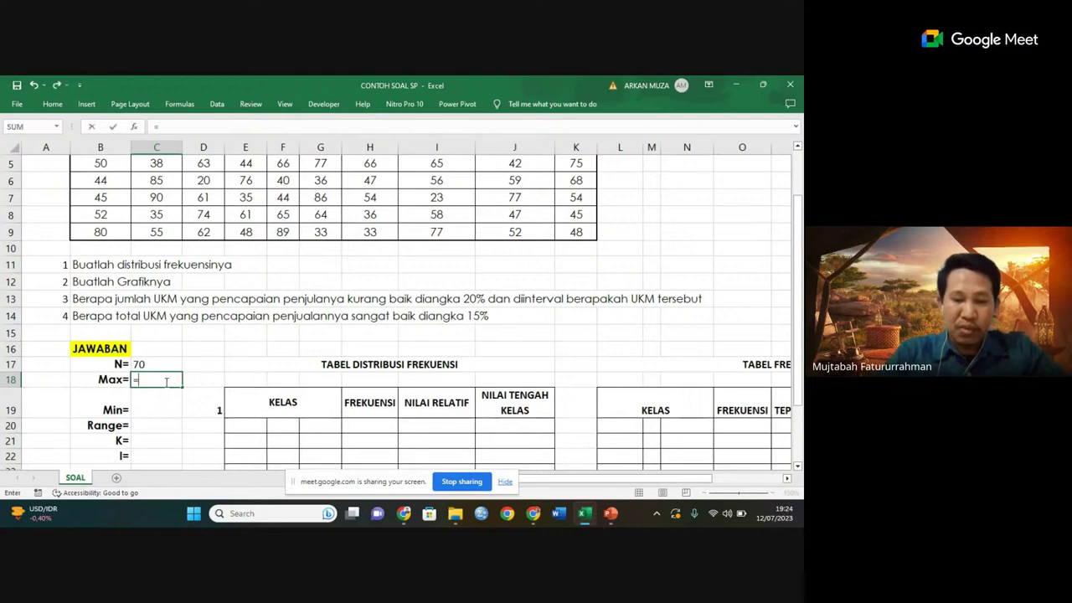
type("MAX")
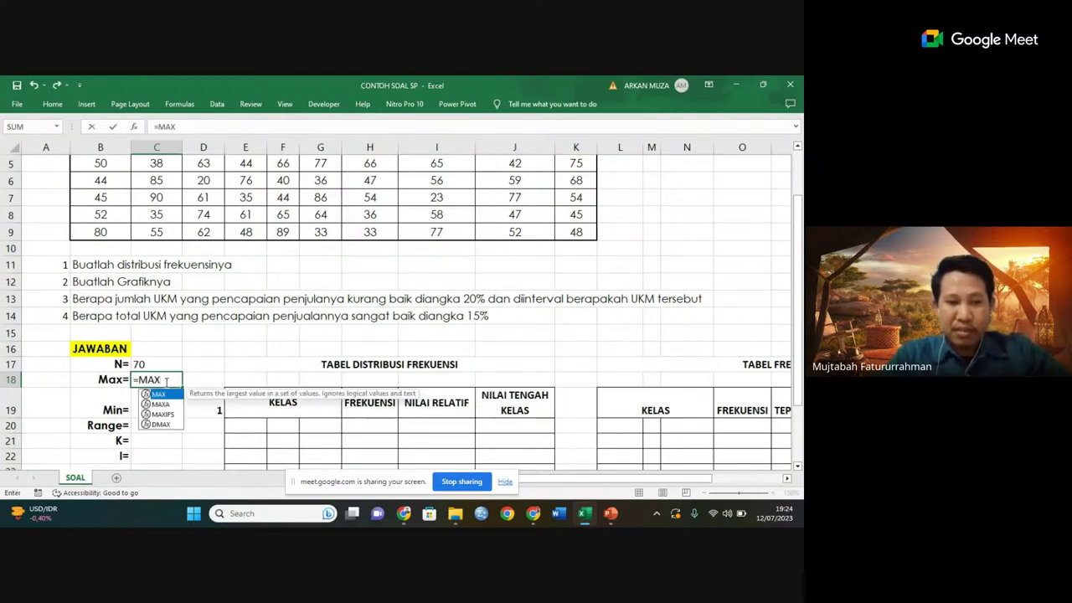
type("(")
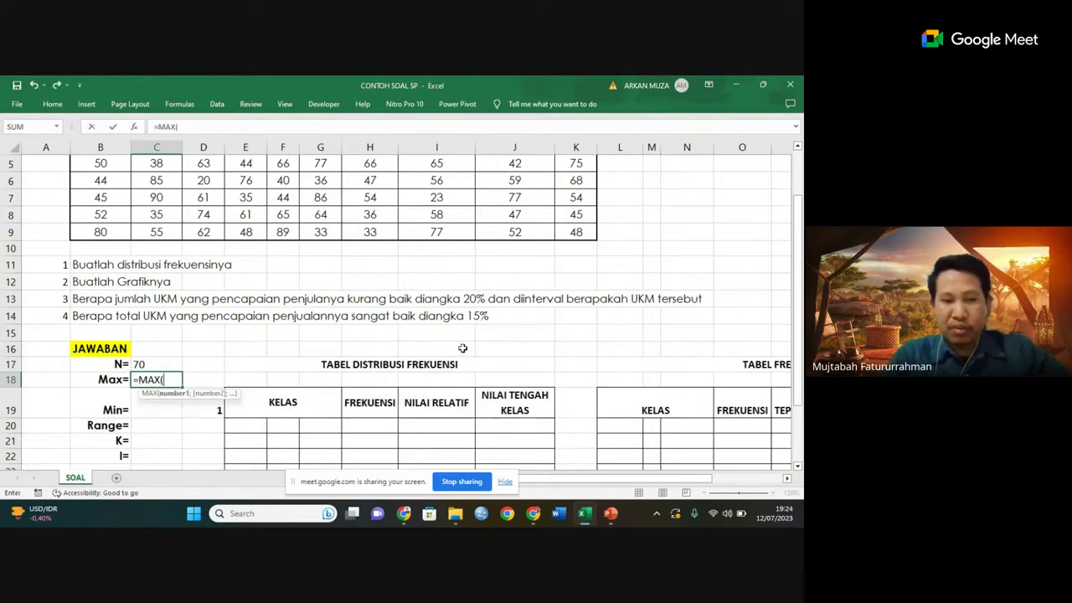
scroll(311, 242, "up", 2)
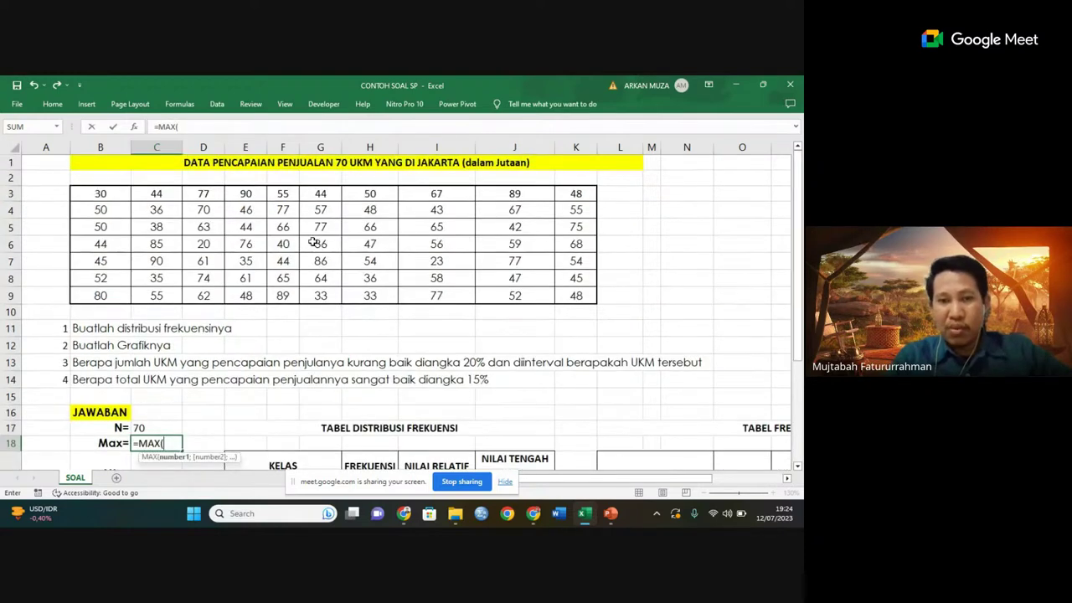
left_click_drag(109, 196, 567, 291)
key("Return")
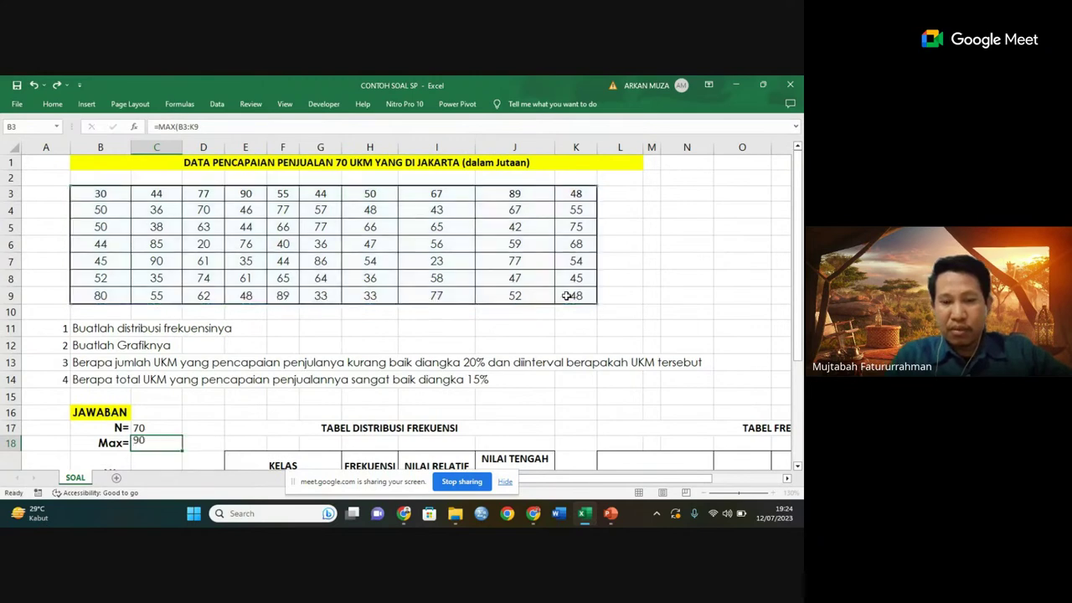
- Reduce the sheet zoom to 120% and calculate Min in cell C19 with the MIN function over B3:K9
left_click(706, 492)
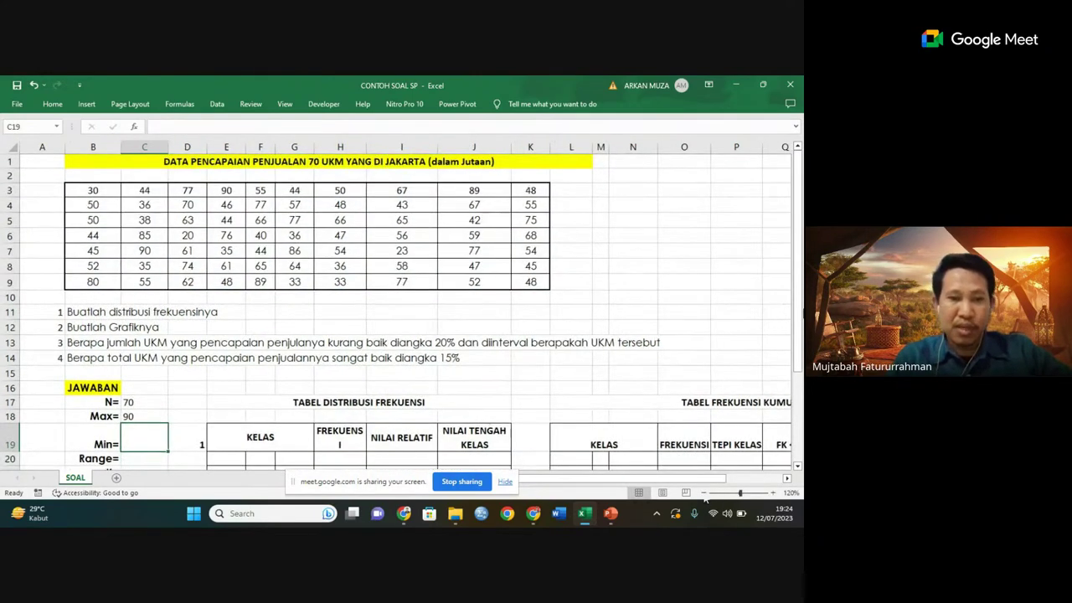
left_click_drag(802, 312, 800, 317)
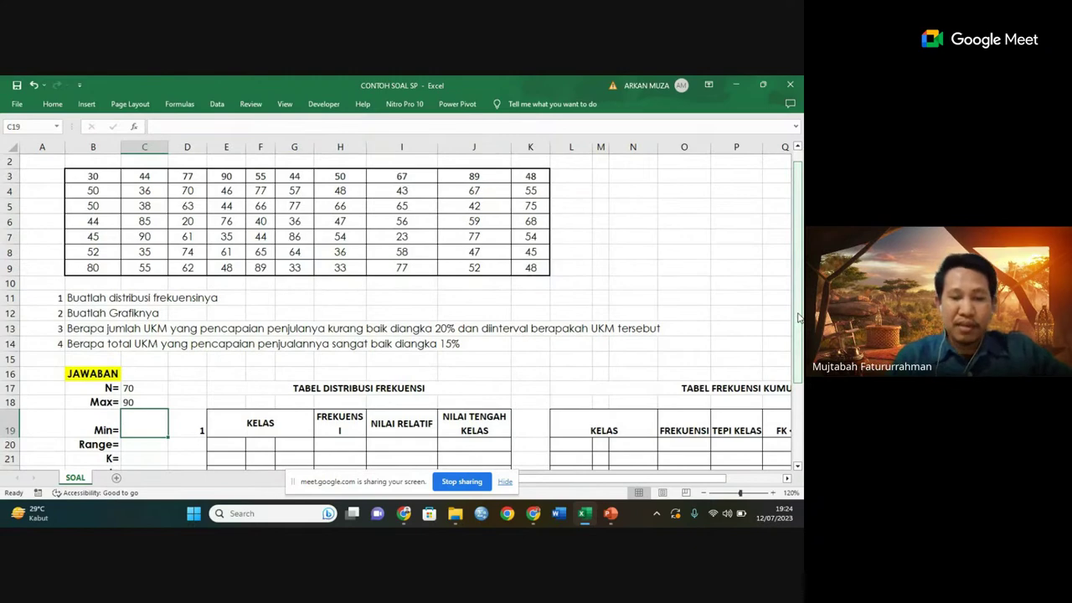
type("=MI")
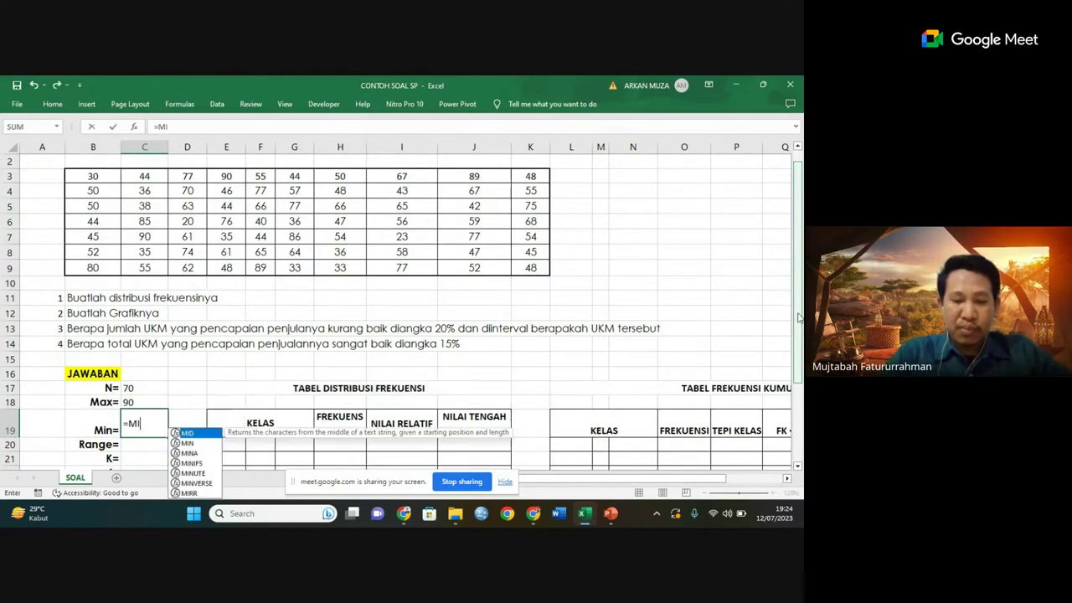
type("N(")
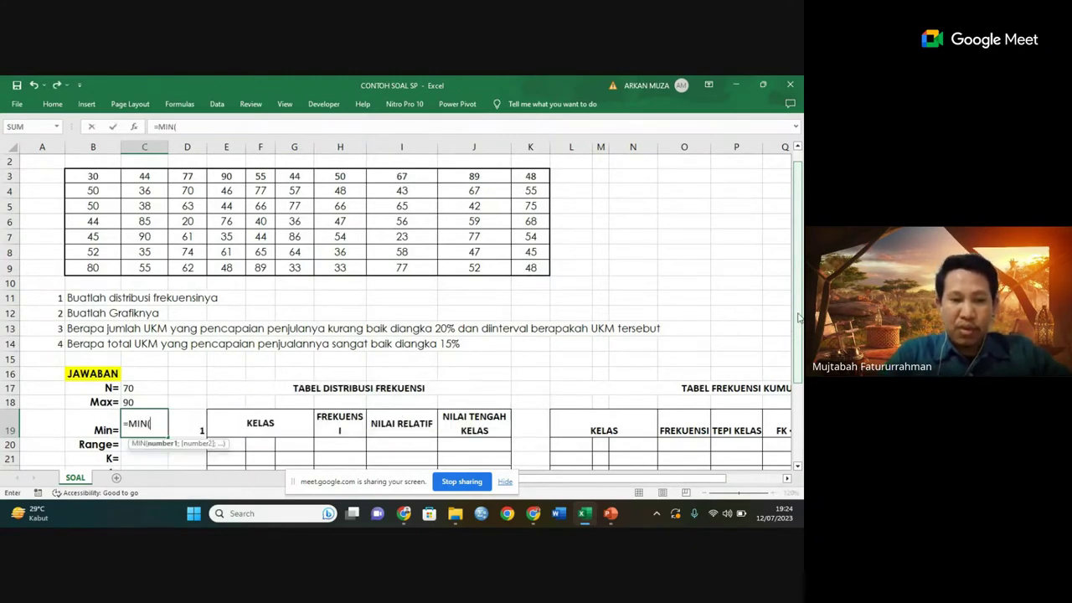
left_click_drag(93, 175, 521, 266)
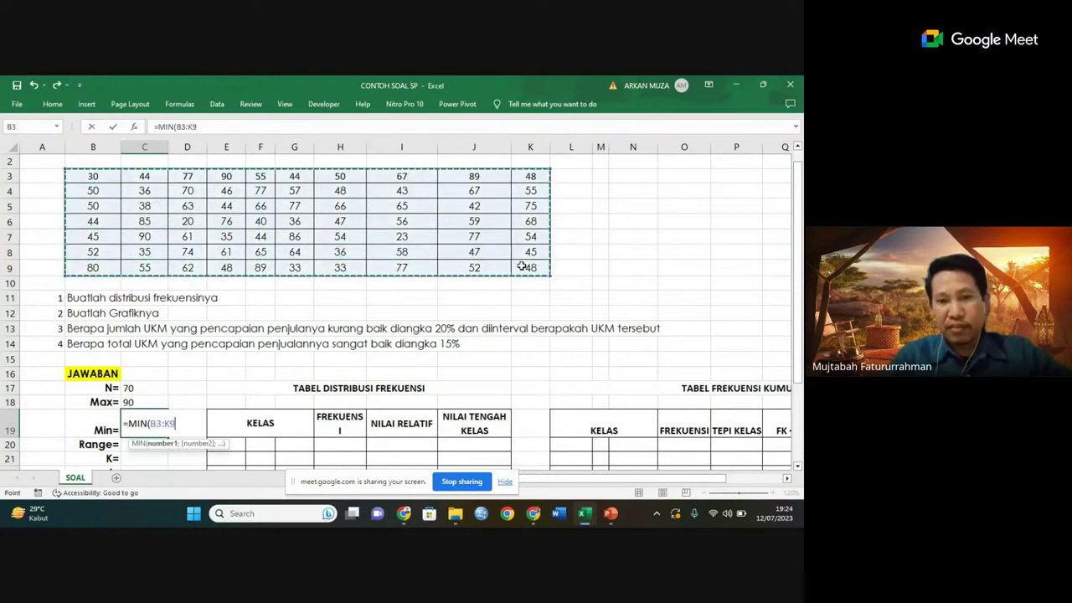
key("Return")
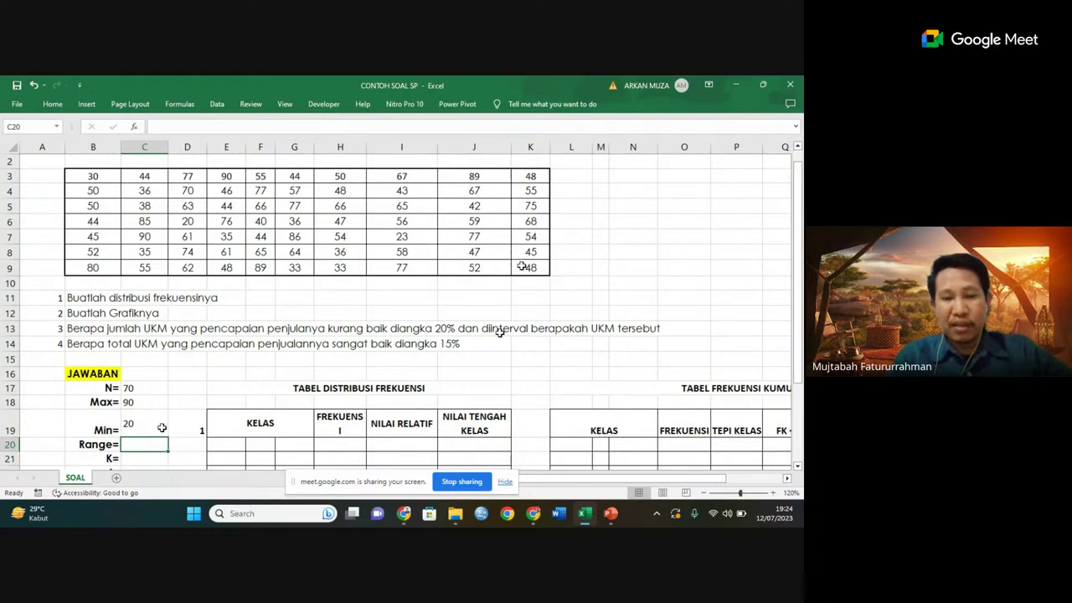
- Switch to the PowerPoint presentation and look up the class-count formula on the "Langkah-Langkah Distribusi Frekuensi" slide
left_click_drag(799, 346, 799, 380)
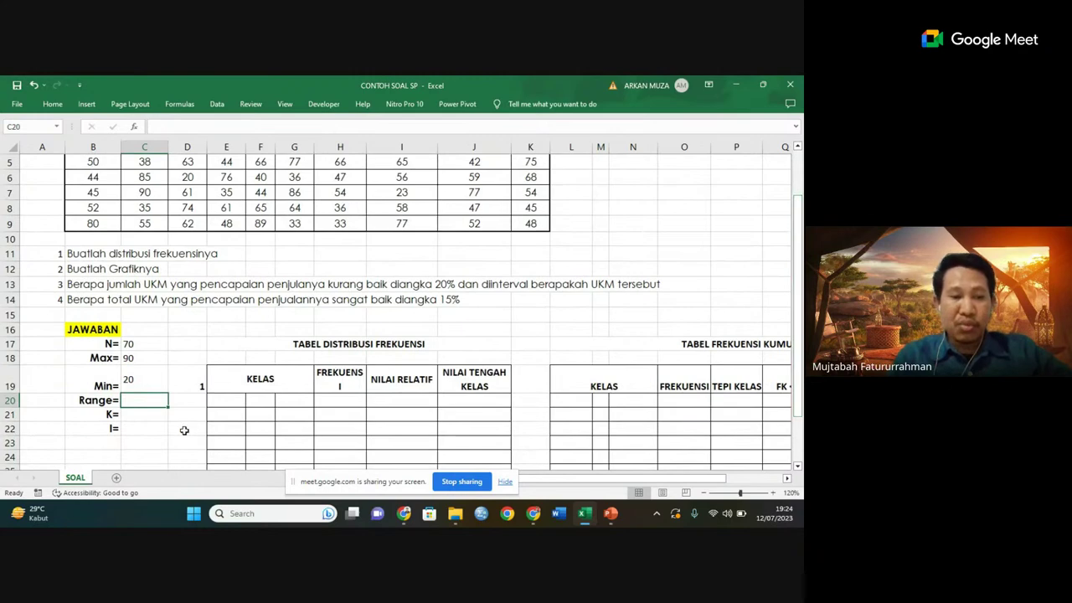
left_click(153, 418)
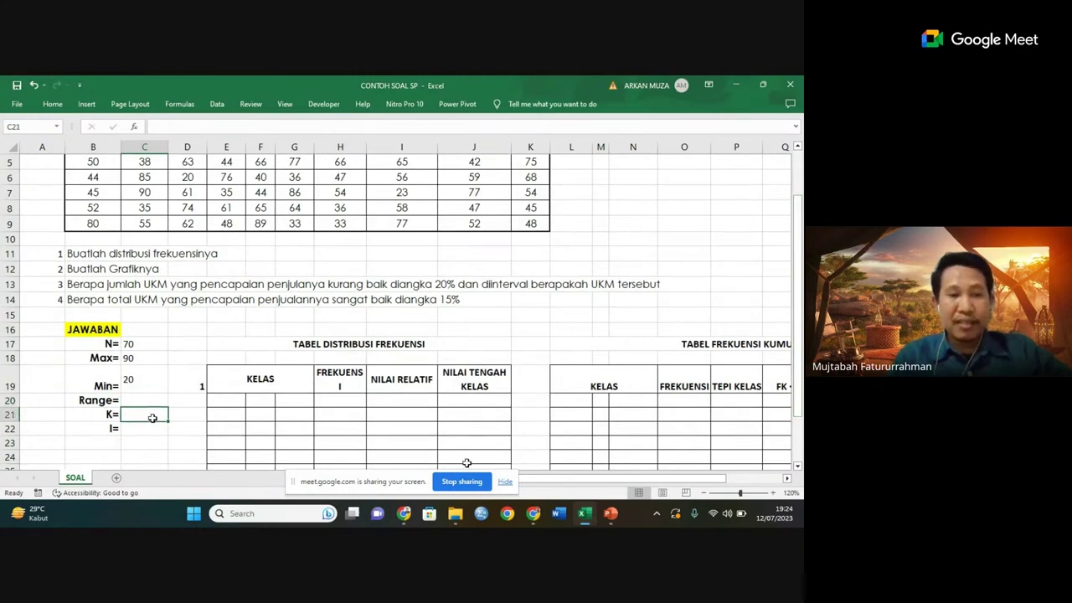
left_click(617, 519)
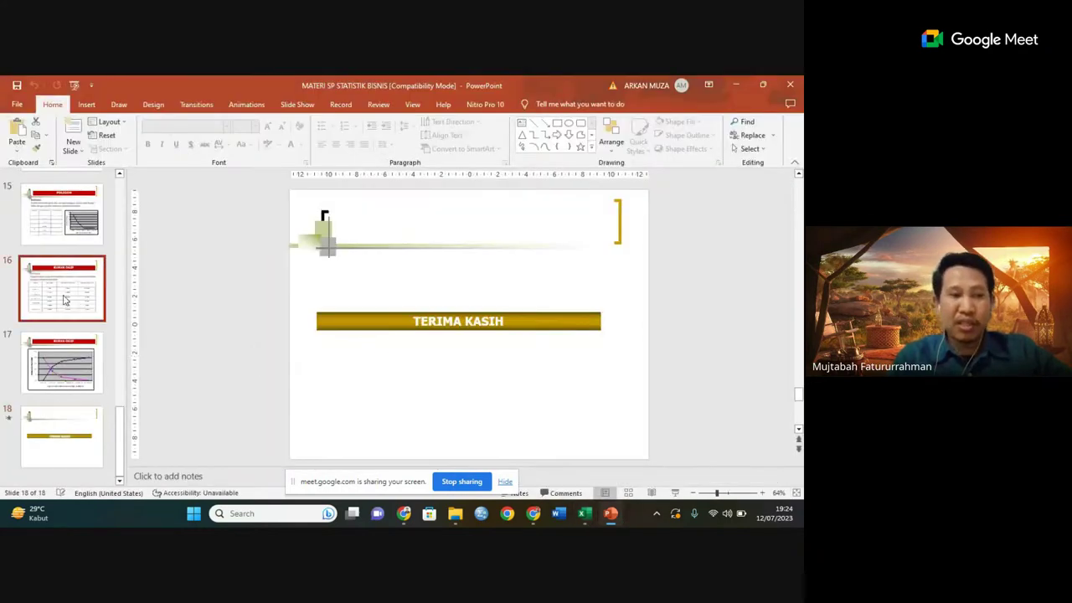
key("Up")
key("Up")
key("Up")
key("Up")
key("Up")
key("Up")
key("Up")
key("Up")
key("Up")
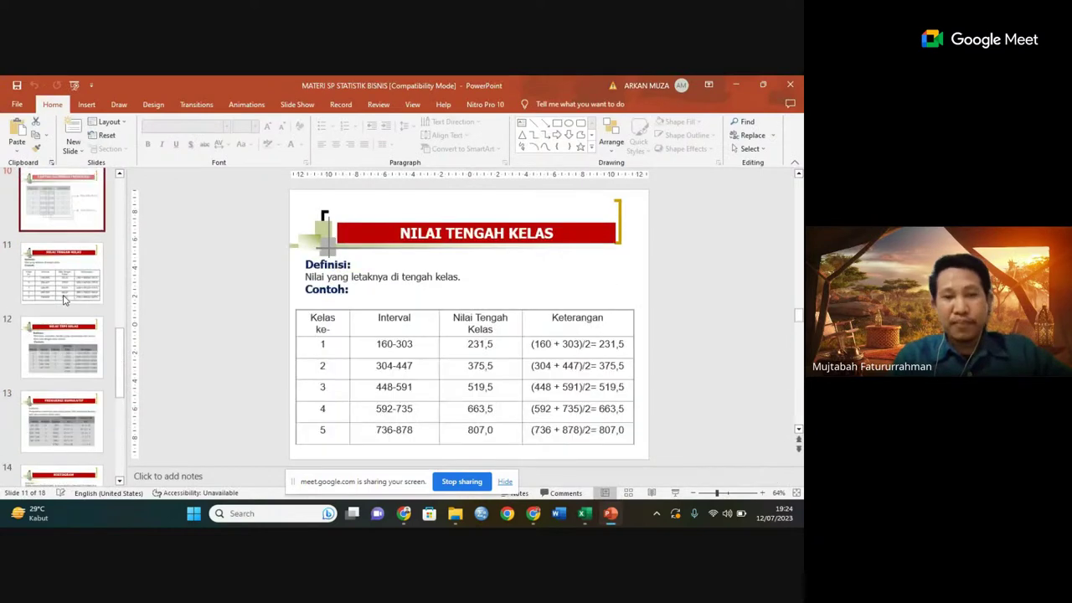
key("Up")
key("Up")
key("Up")
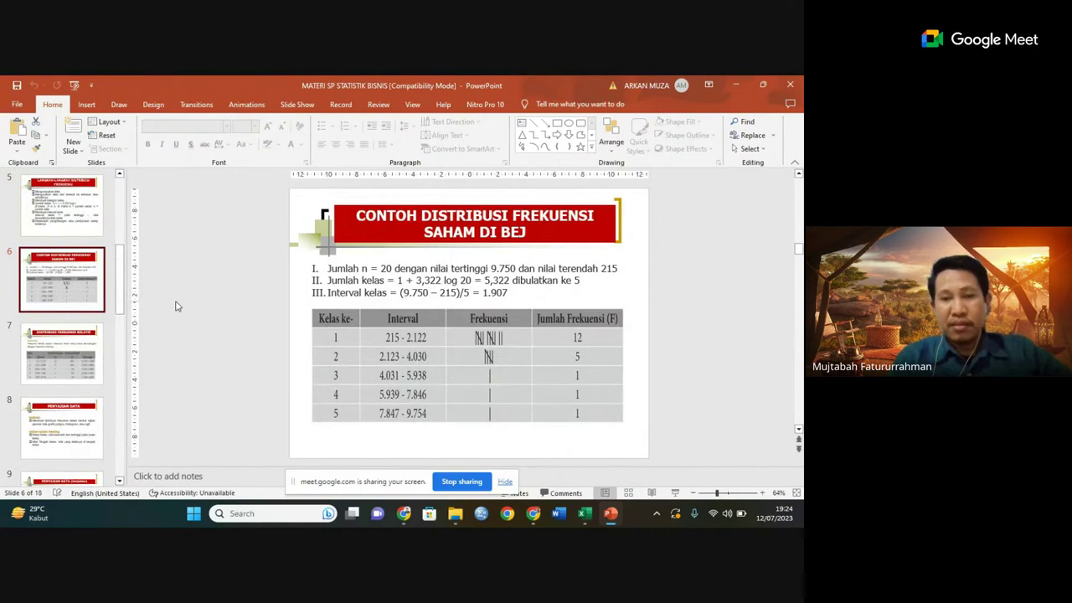
key("Up")
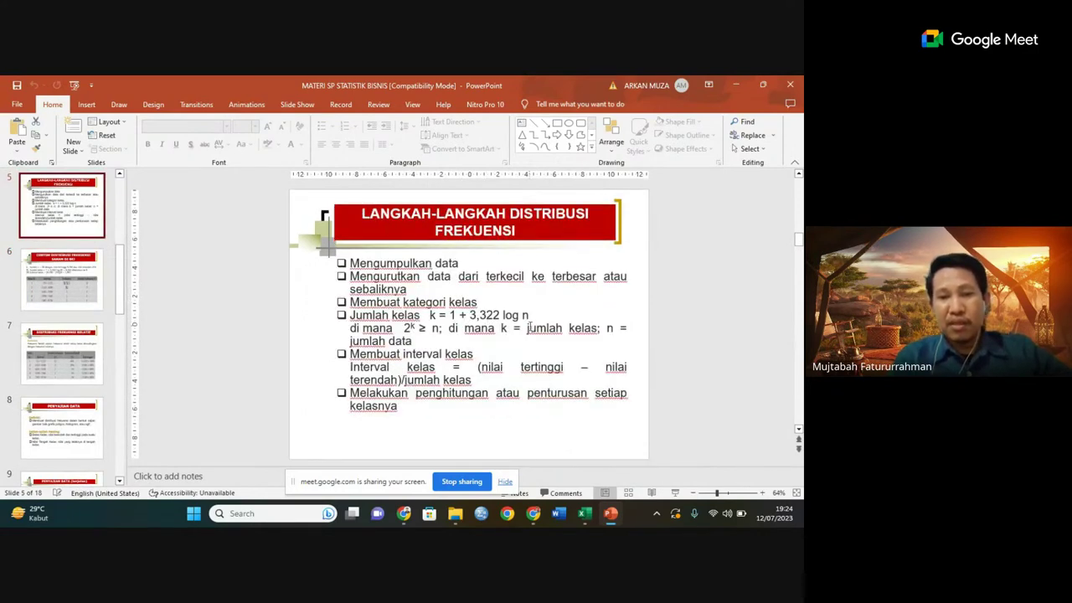
- Switch back to the Excel workbook and calculate K in cell C21 with =1+(3,322*LOG(C17))
left_click(587, 520)
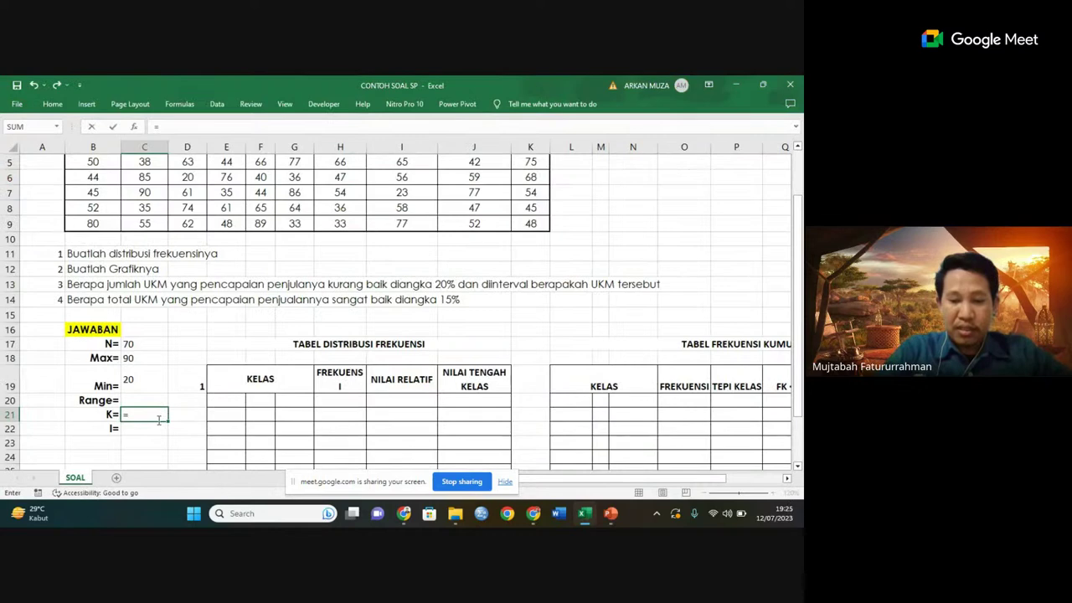
type("1")
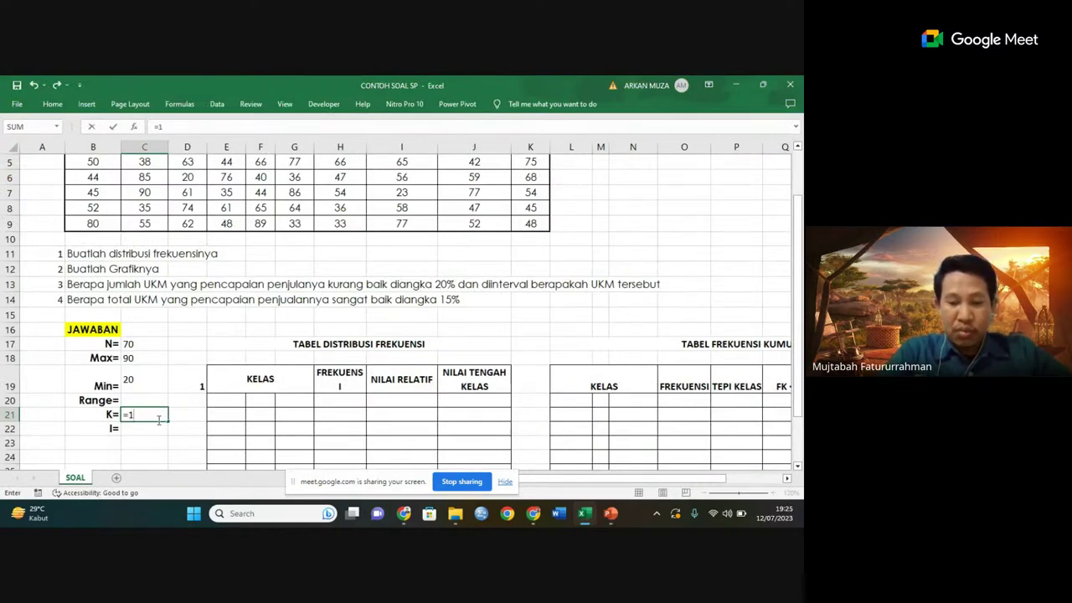
type("+(")
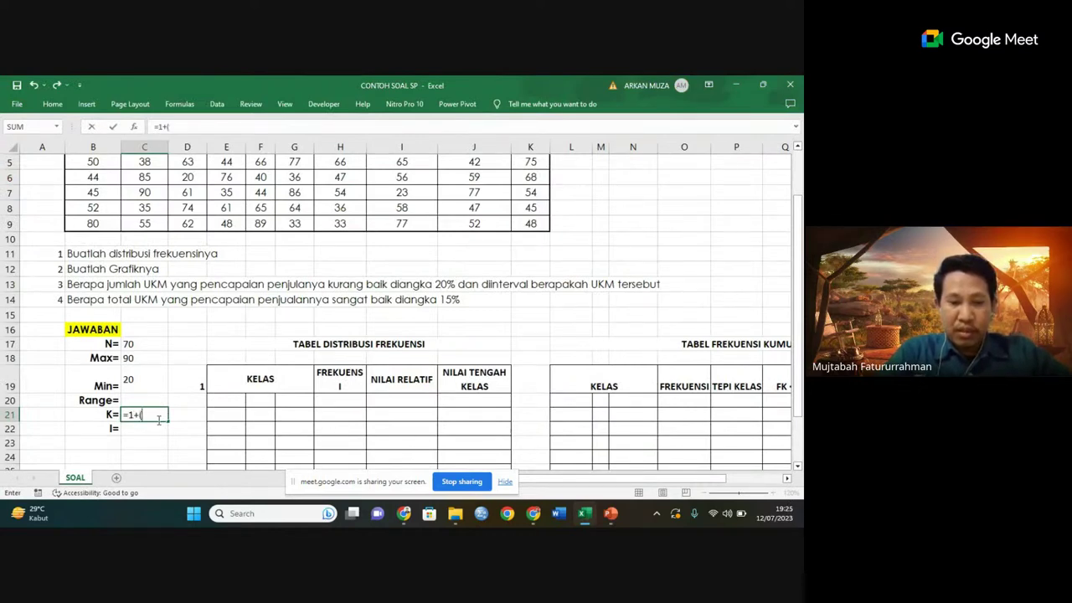
type("3,3")
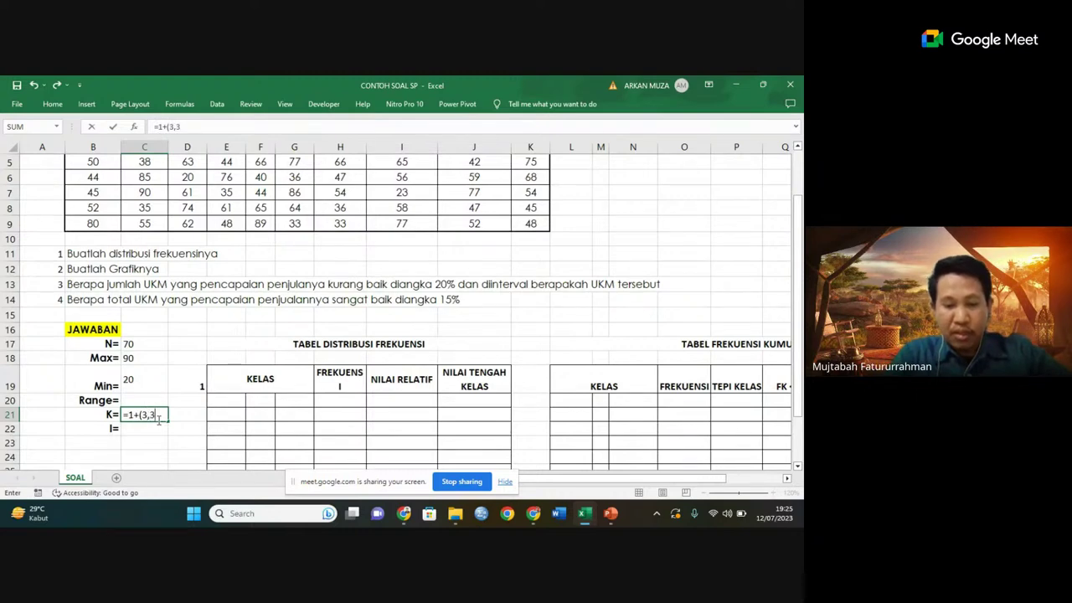
type("22")
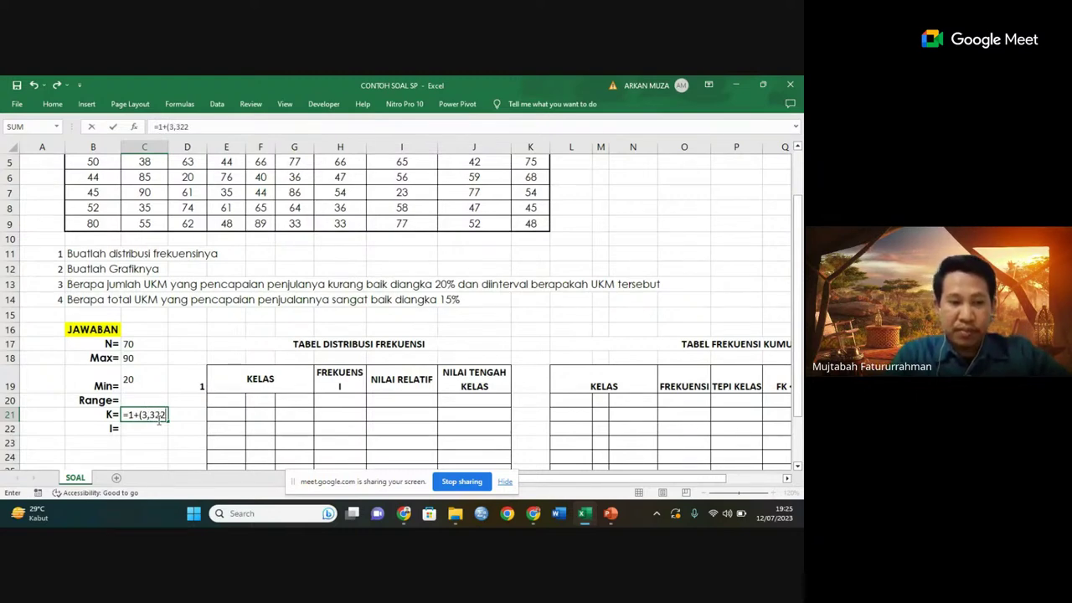
type("*LOG")
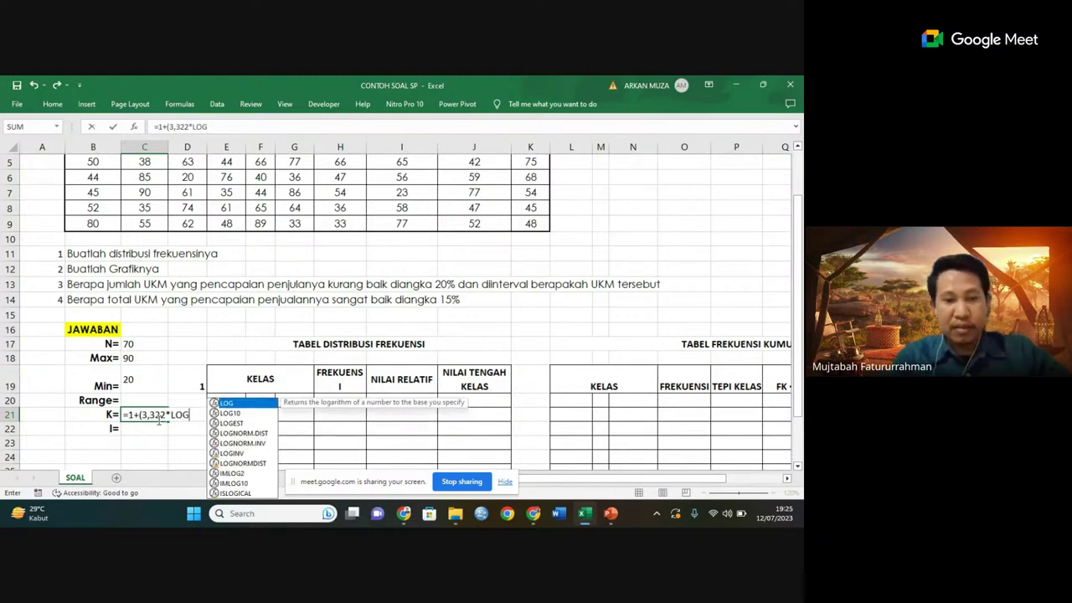
type("(")
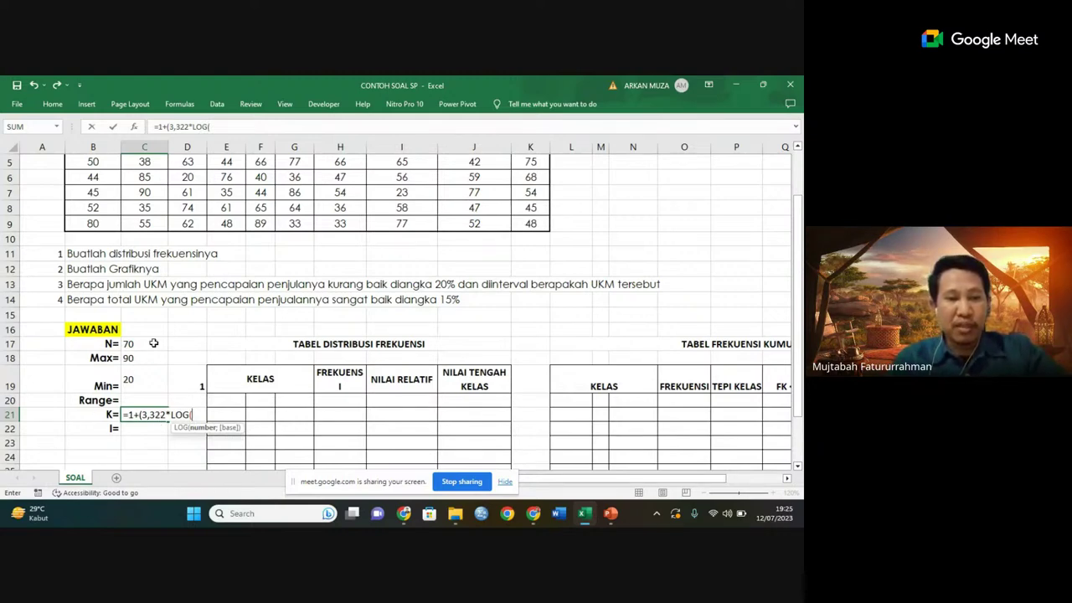
left_click(144, 344)
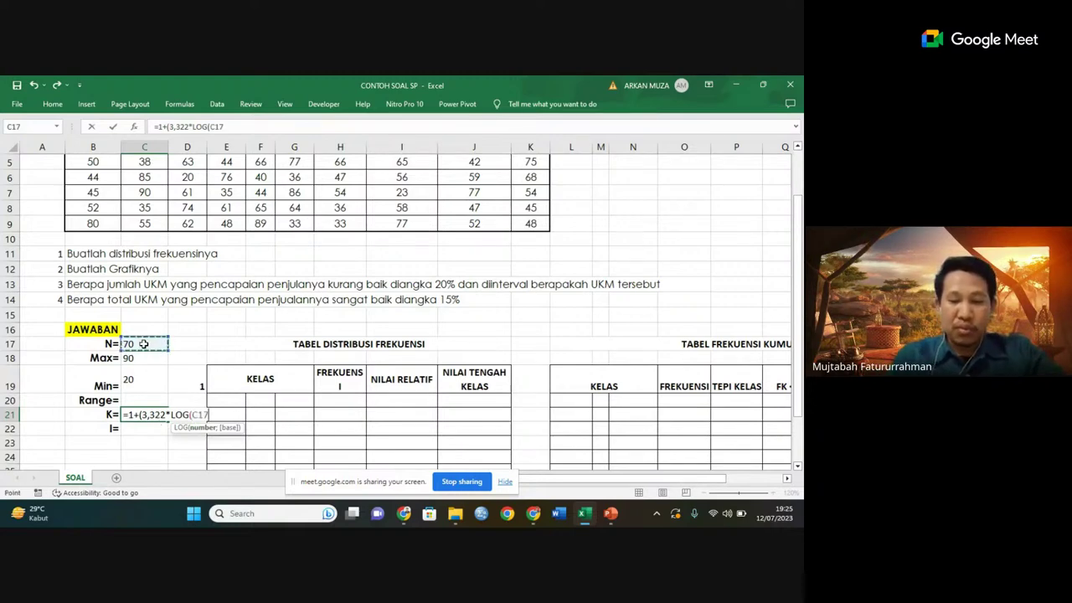
type(")")
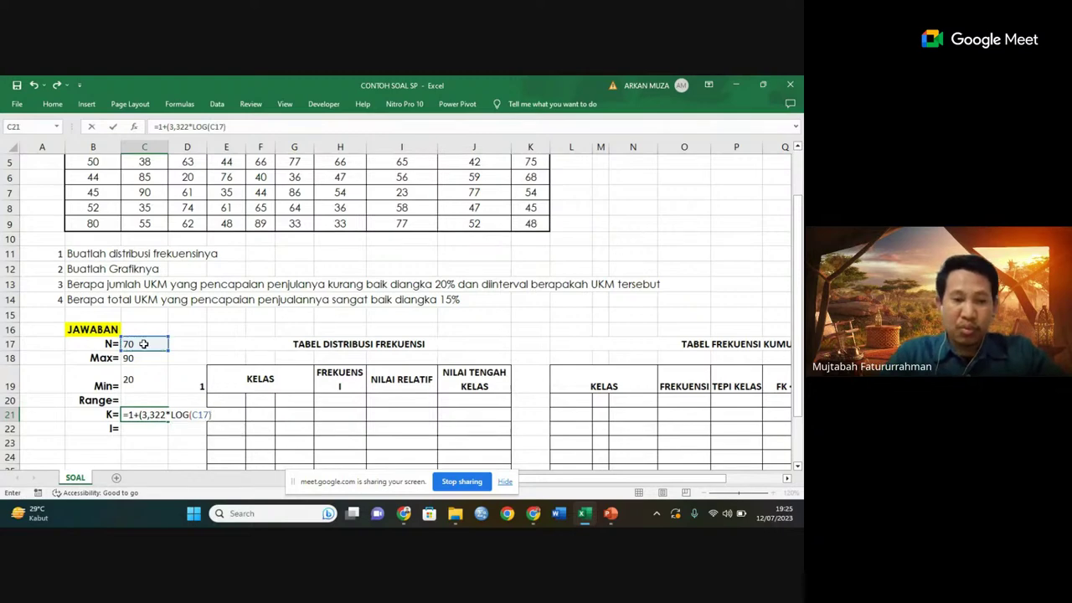
key("Return")
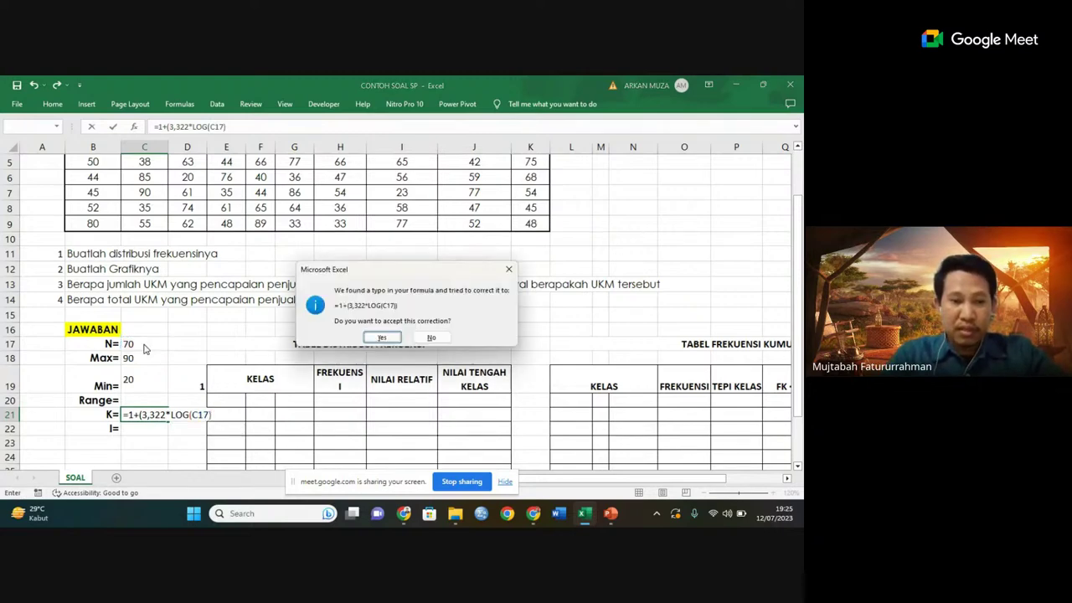
key("Return")
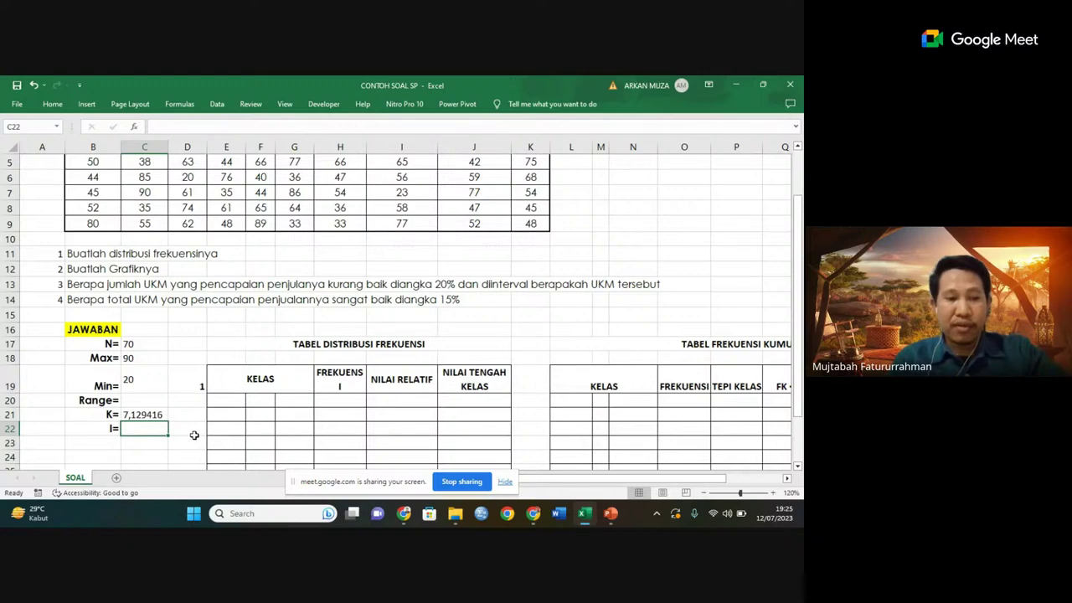
- Calculate the Range in cell C20 by subtracting Min in C19 from Max in C18
left_click(151, 404)
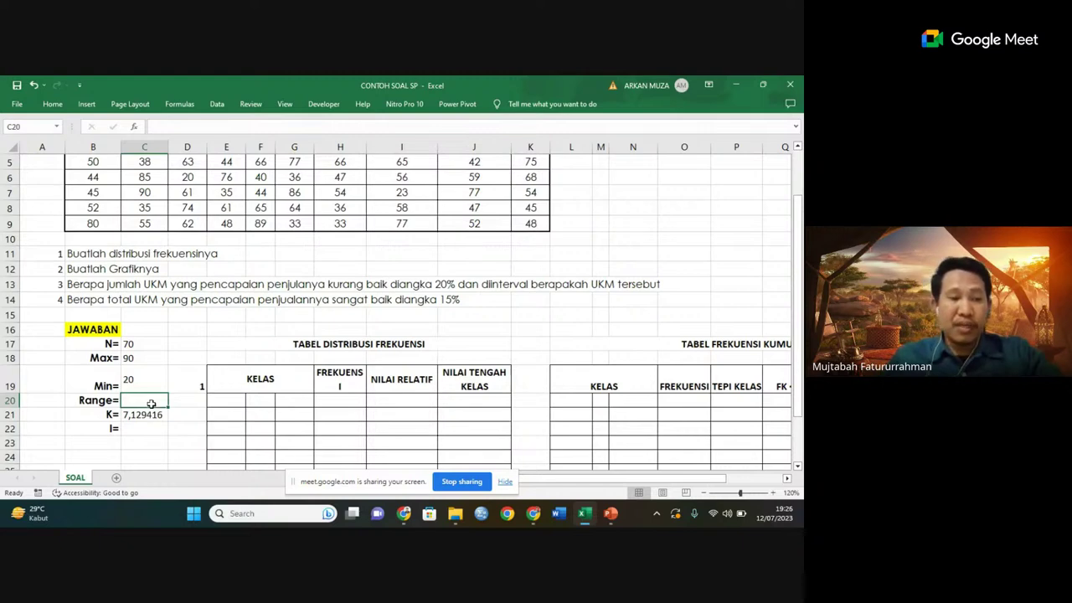
type("=")
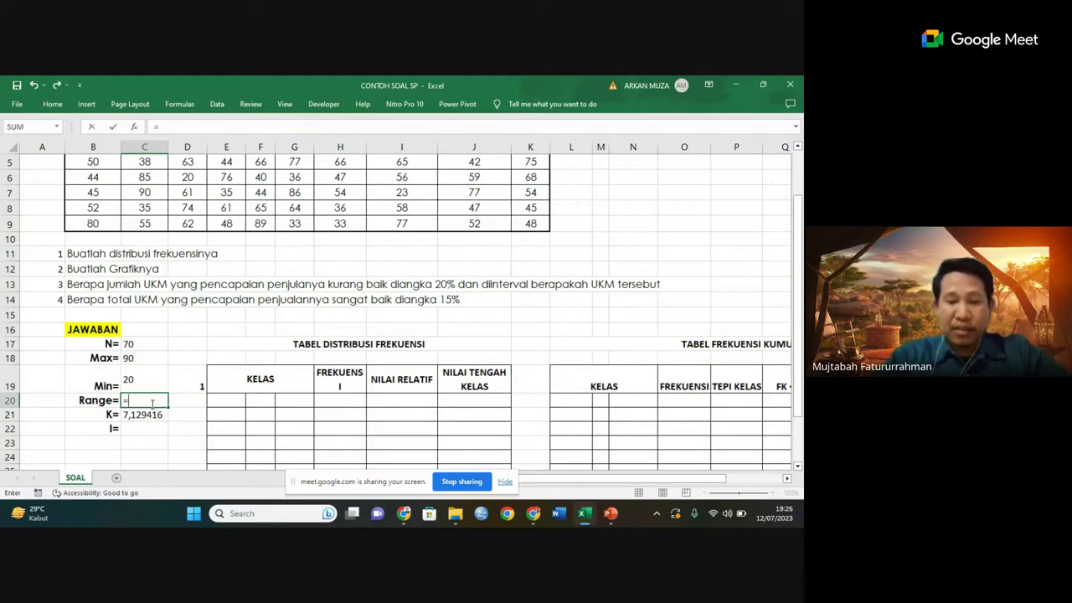
left_click(138, 358)
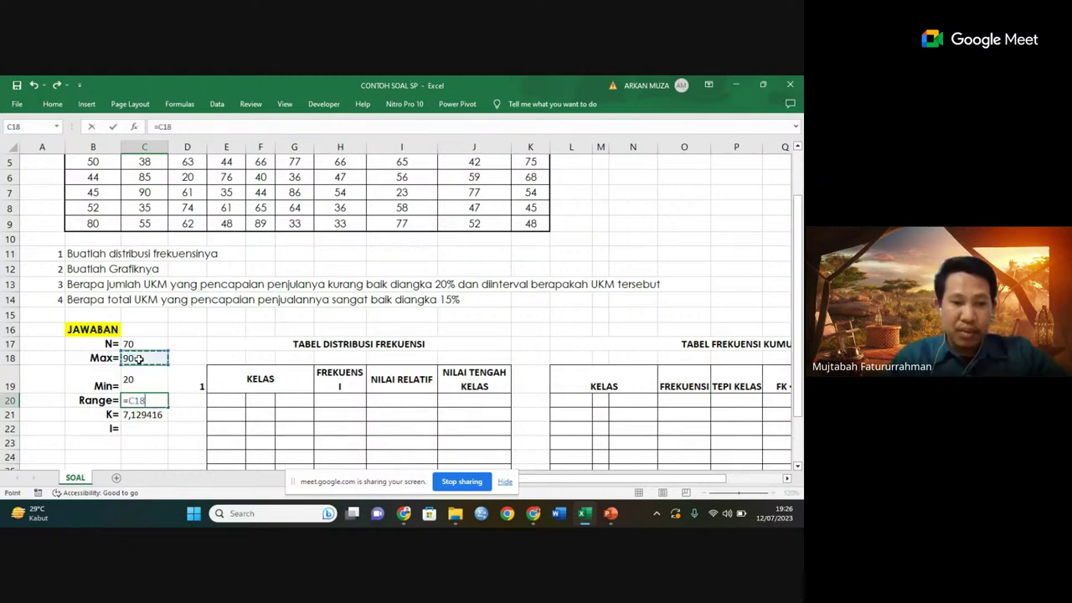
type("-")
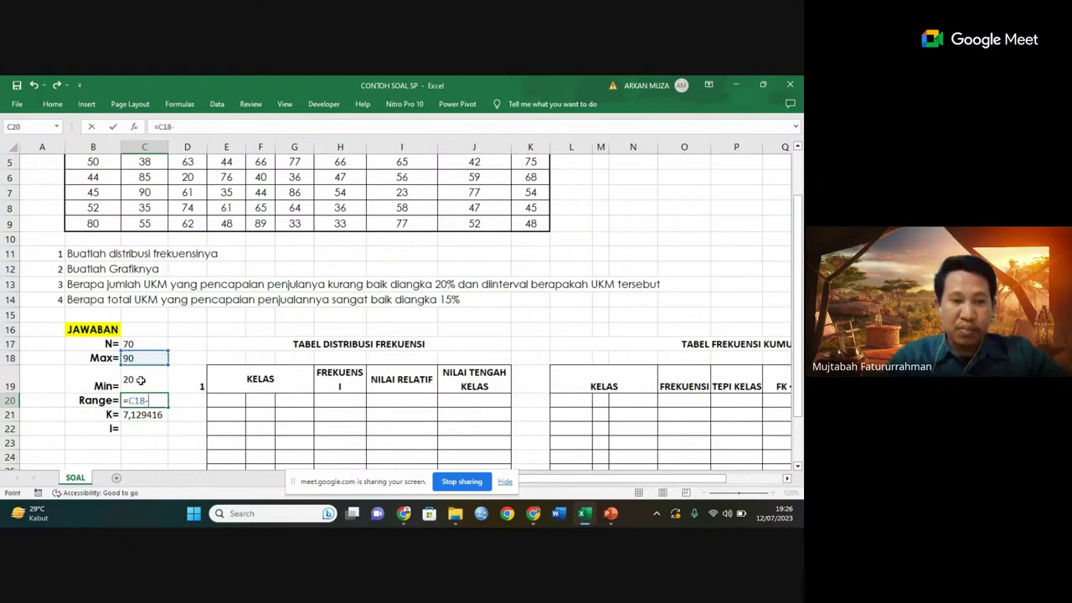
left_click(140, 380)
key("Return")
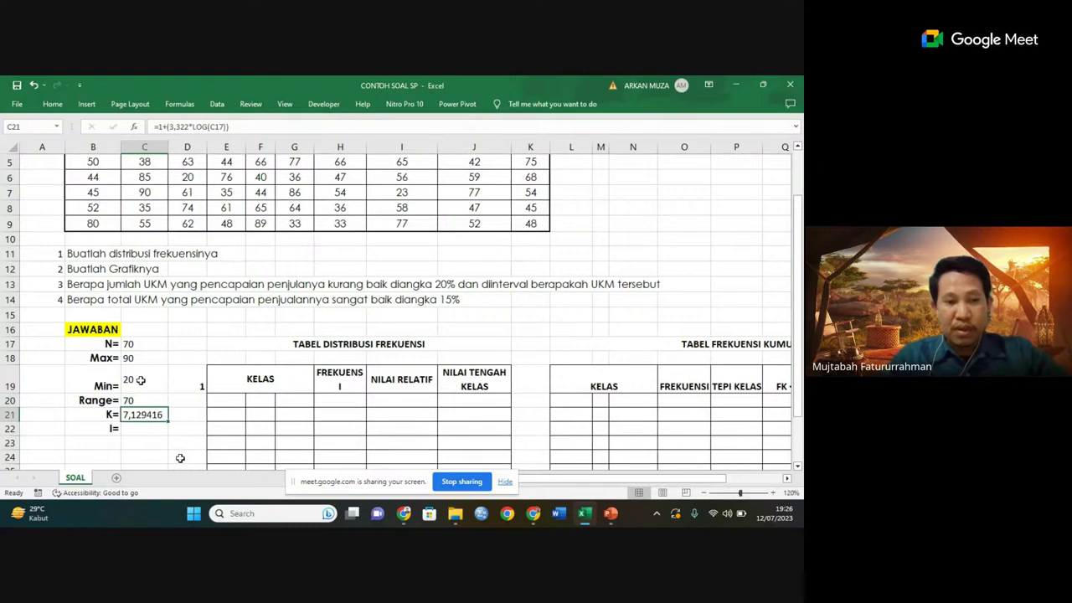
- Calculate the class interval I in cell C22 by dividing the Range in C20 by K in C21
left_click(154, 433)
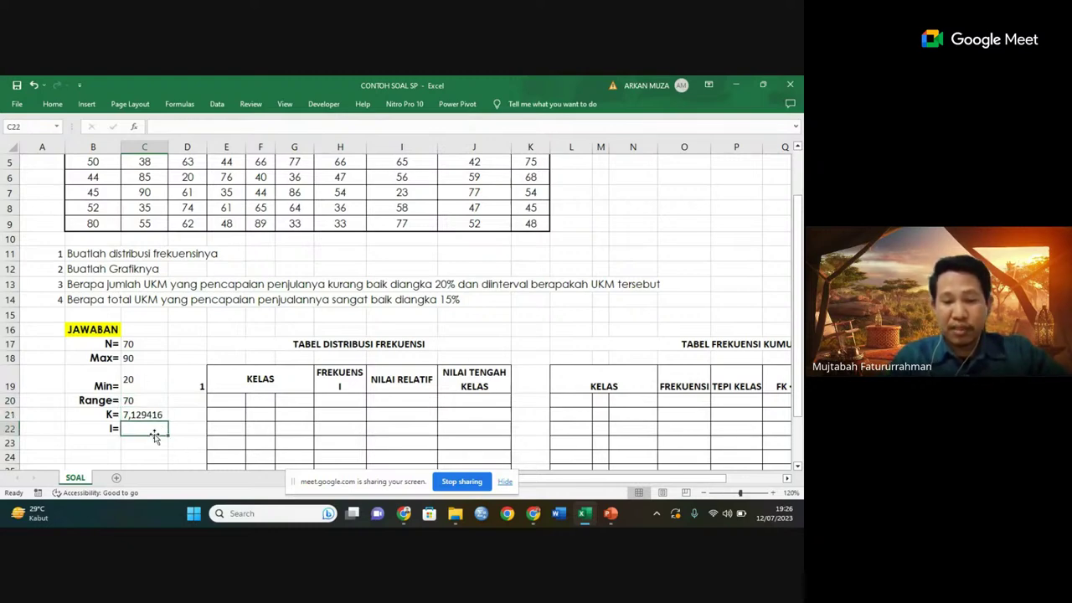
type("=")
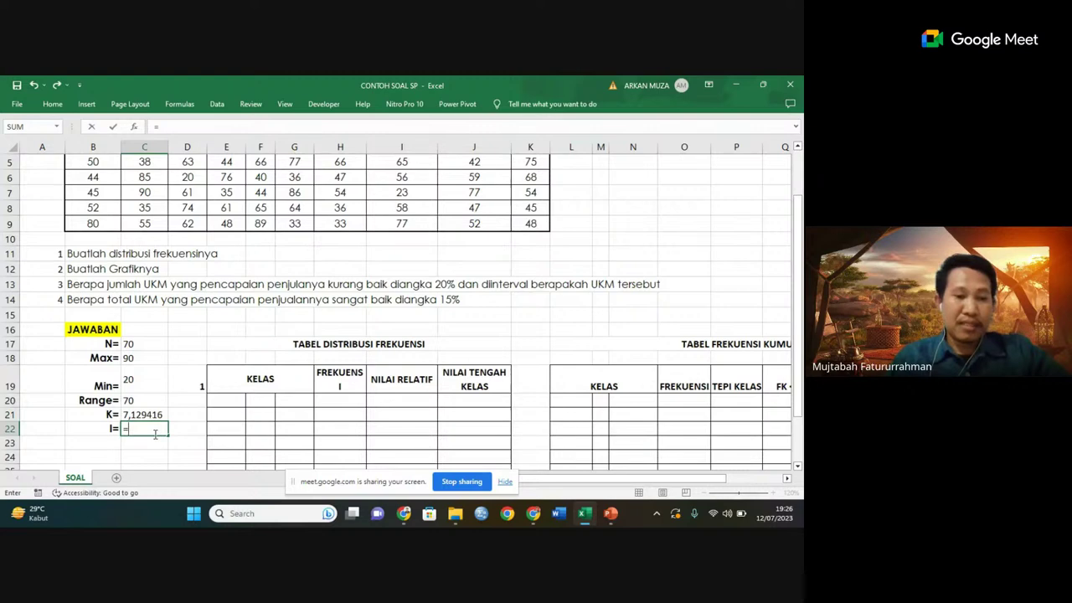
left_click(131, 401)
type("/")
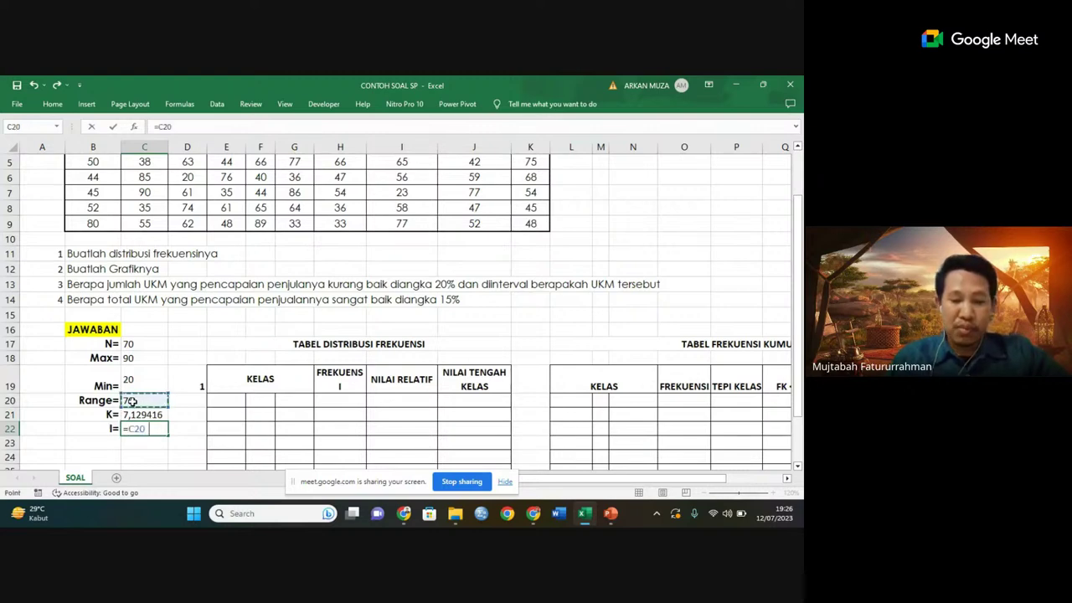
left_click(160, 415)
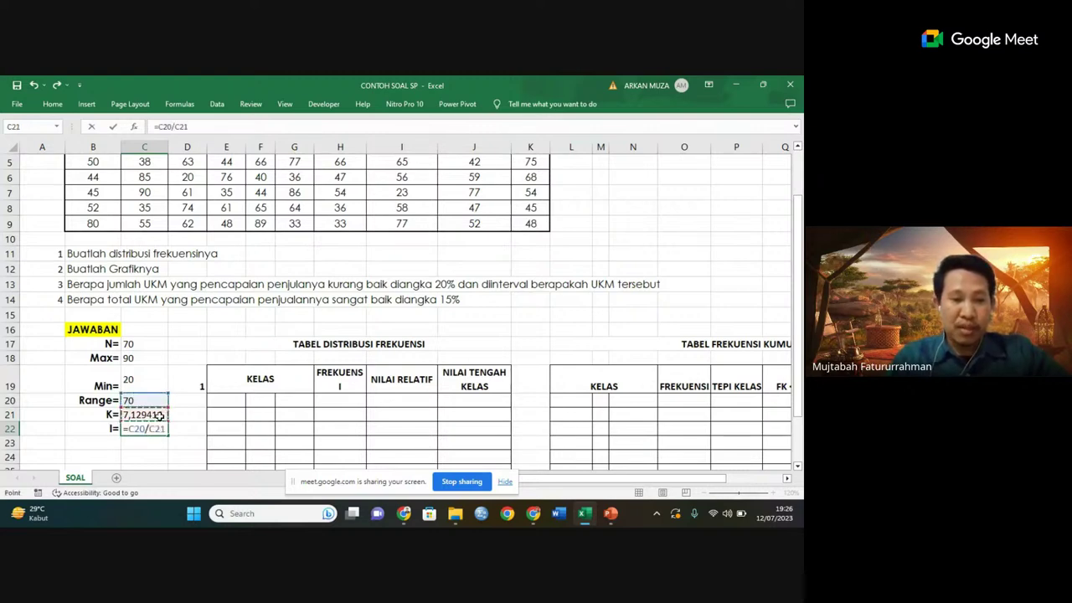
key("Return")
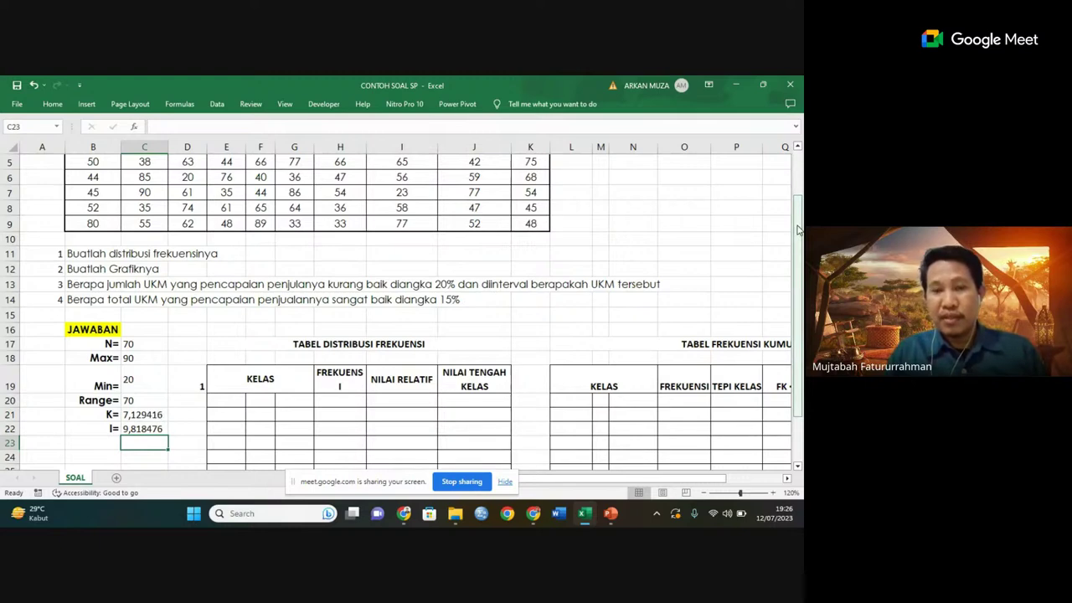
- Enter a dash separator in cells F20 and F21, the middle KELAS column of the TABEL DISTRIBUSI FREKUENSI
left_click_drag(798, 230, 798, 230)
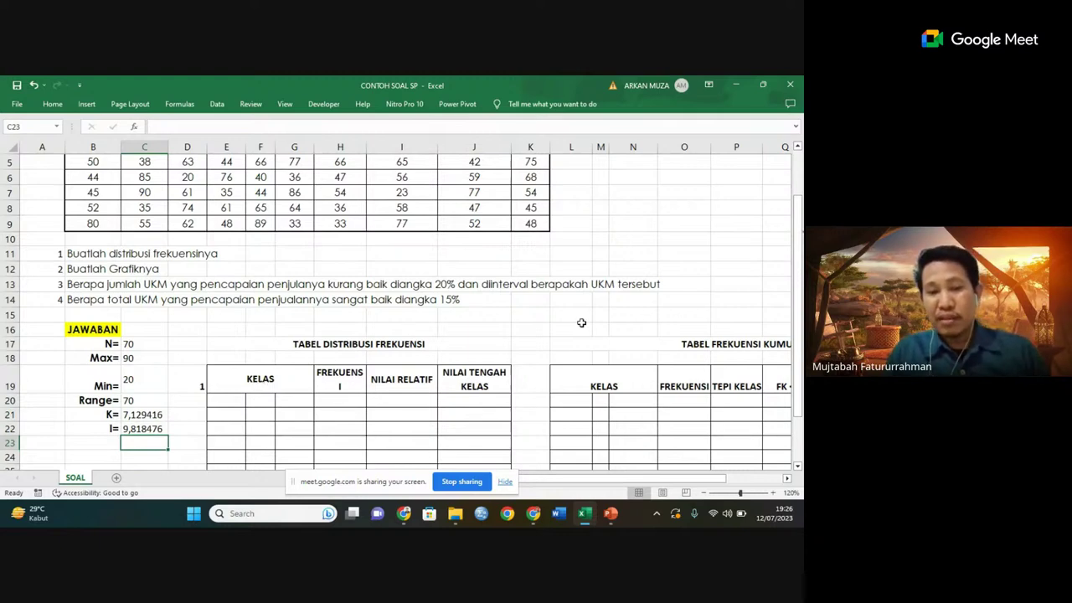
left_click_drag(798, 274, 799, 325)
left_click(263, 340)
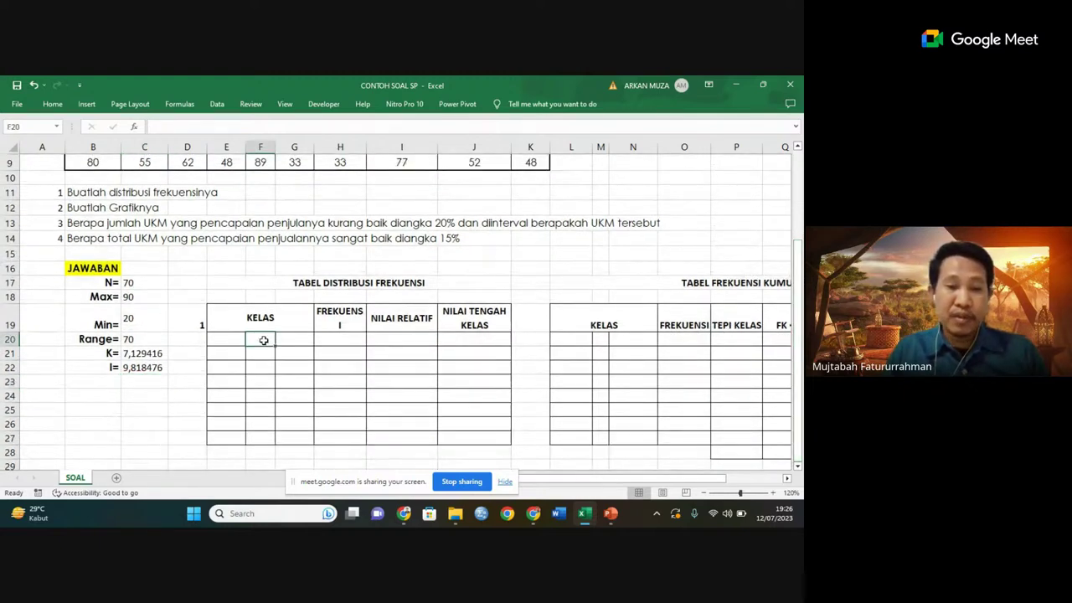
type("20")
key("Return")
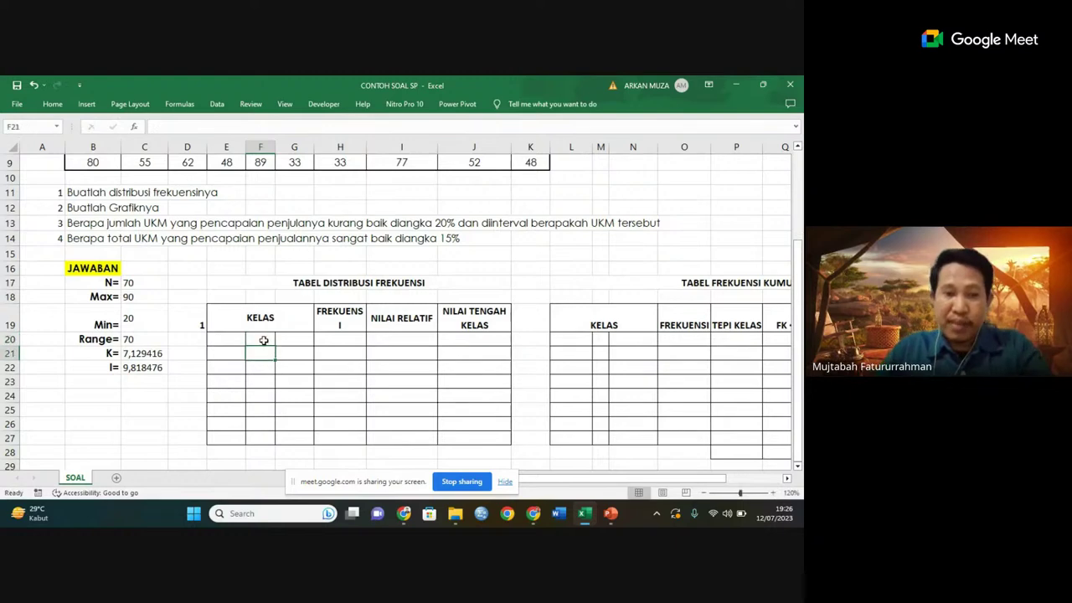
type("-")
key("Return")
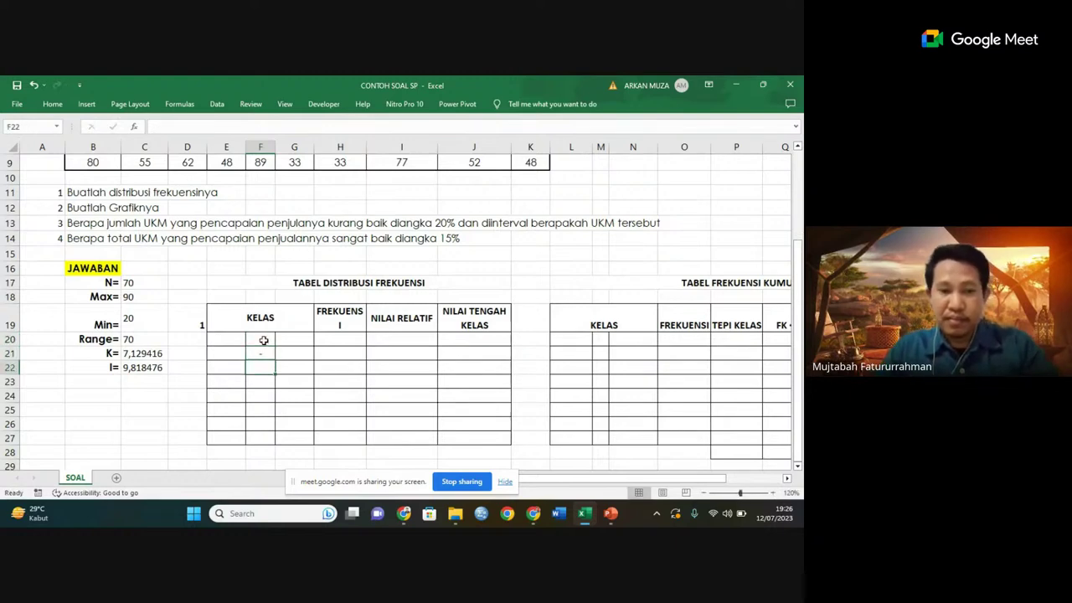
- Copy the dashes from F20:F21 into F22:F27 to fill the remaining class rows
left_click_drag(263, 340, 263, 351)
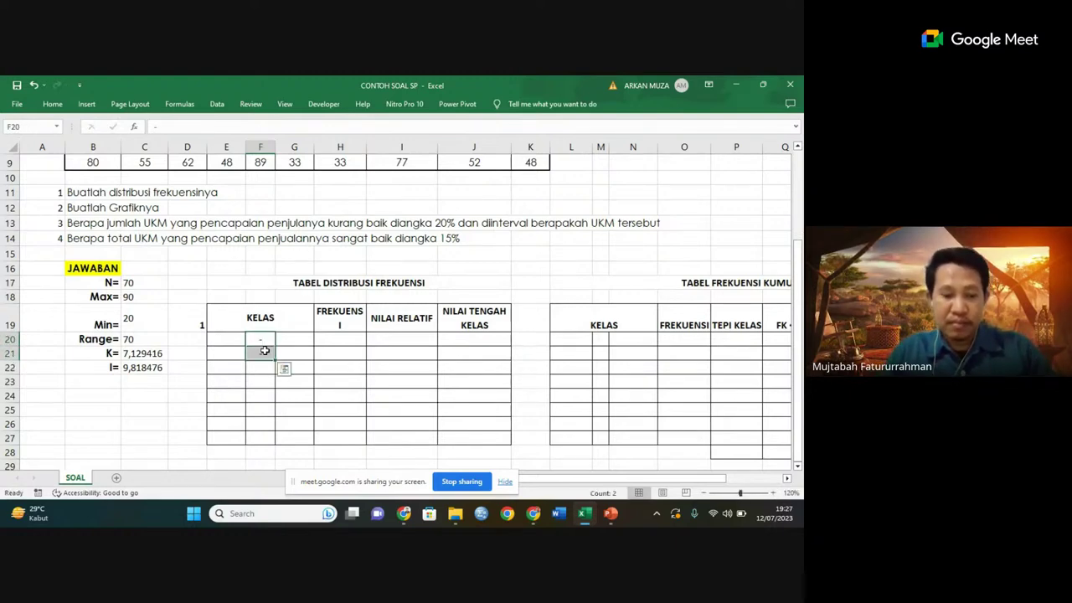
key("ctrl+c")
left_click_drag(264, 367, 263, 441)
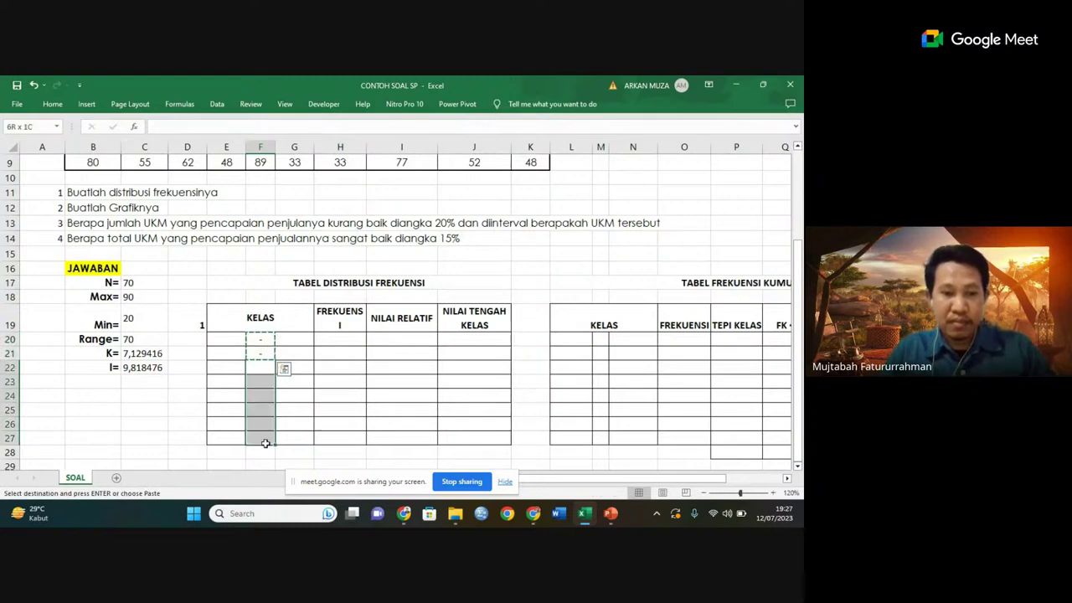
key("ctrl+v")
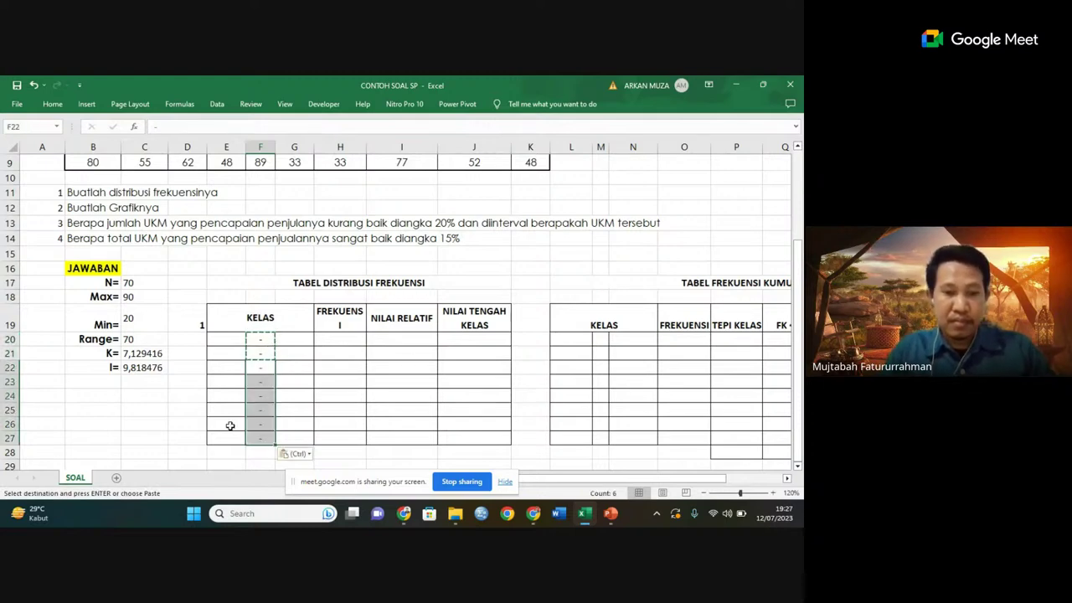
left_click(186, 349)
key("Escape")
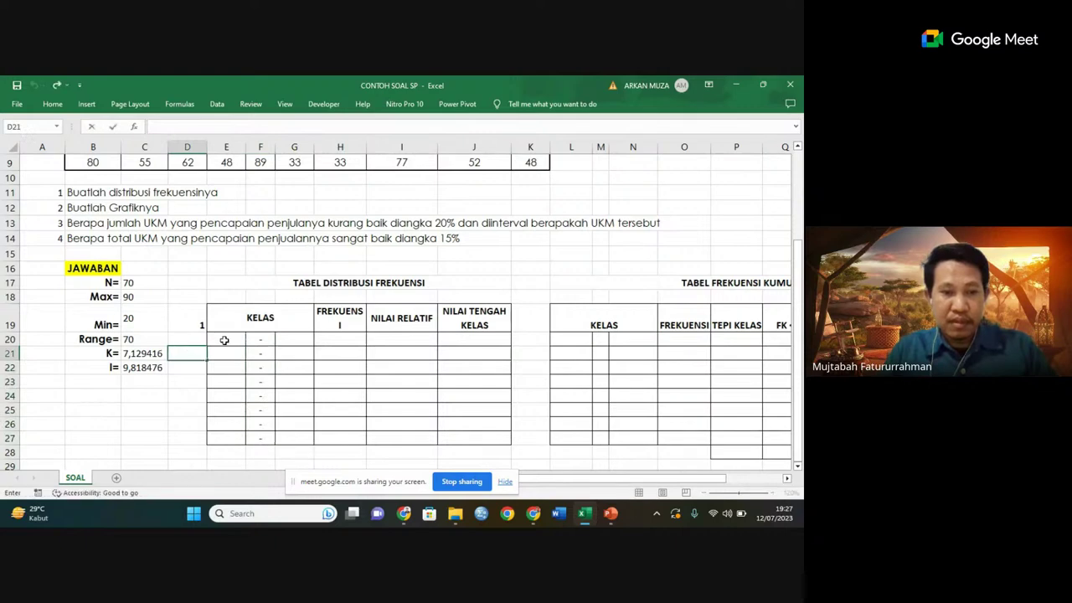
- Enter the first class limits in the KELAS columns, with 20 in E20 and 29 in G20
left_click(225, 340)
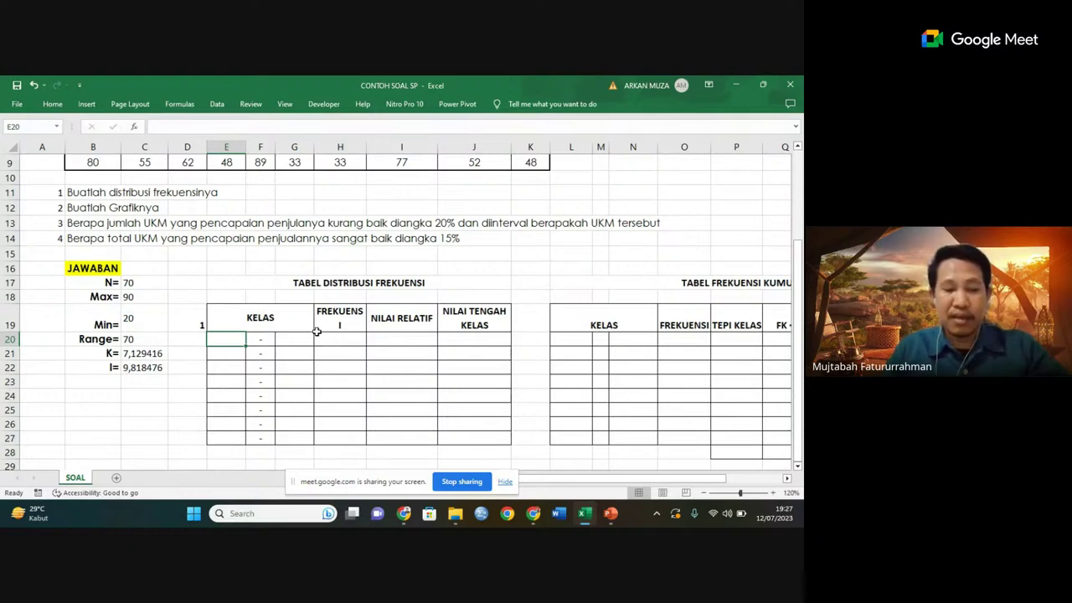
type("20")
key("Return")
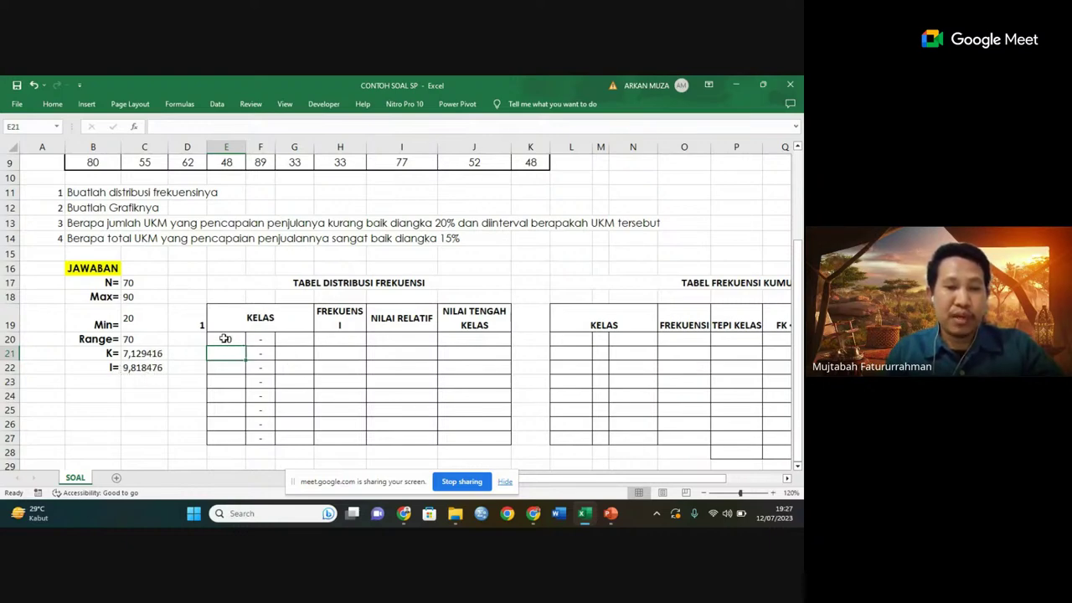
left_click(295, 341)
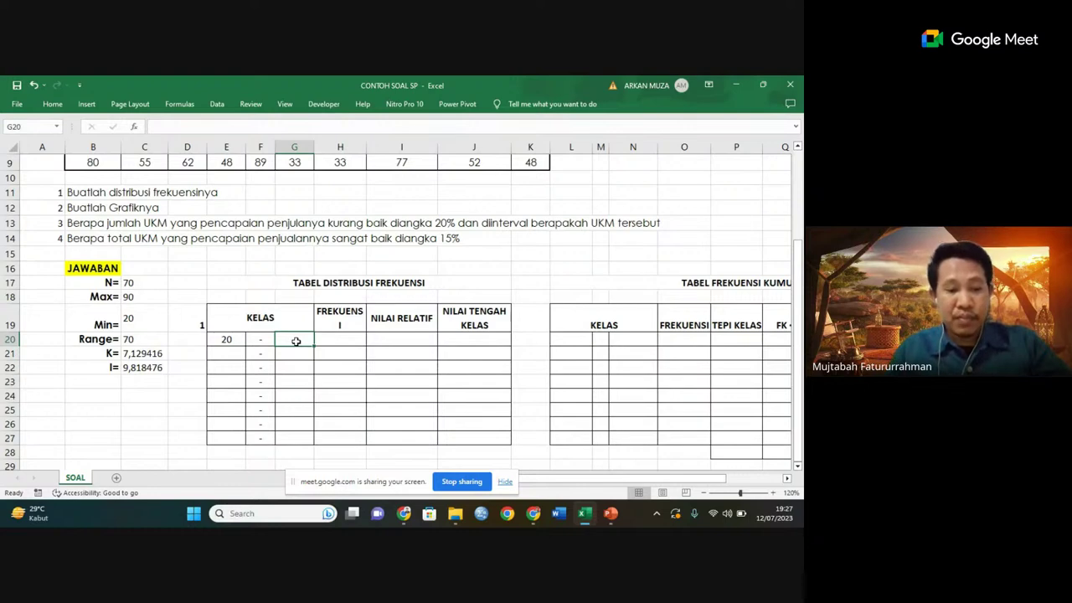
type("29")
key("Return")
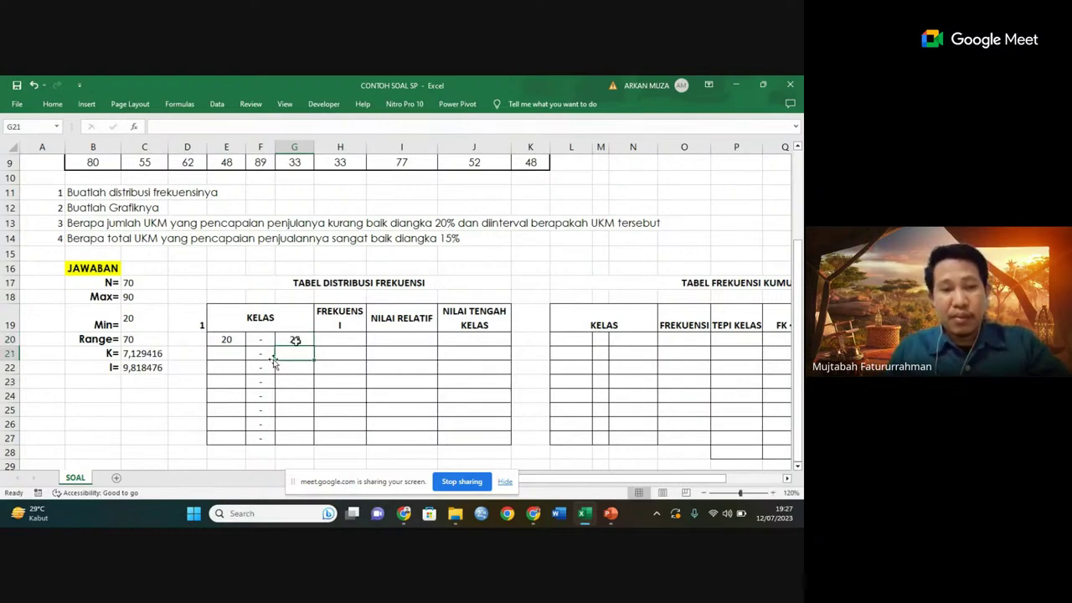
- Enter the second class limits in the KELAS columns, with 30 in E21 and 39 in G21
left_click(216, 353)
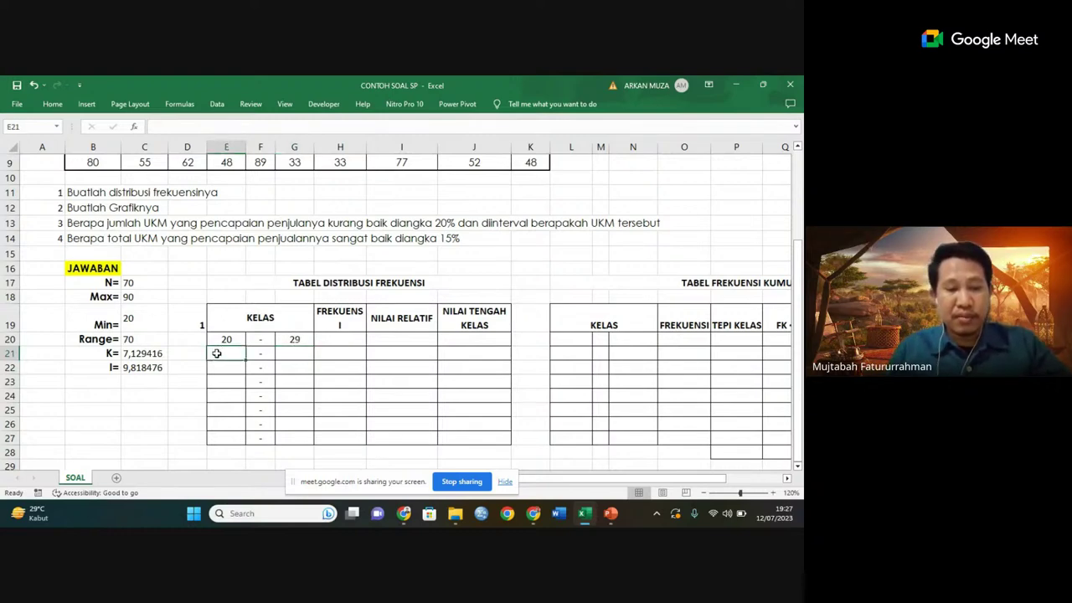
type("30")
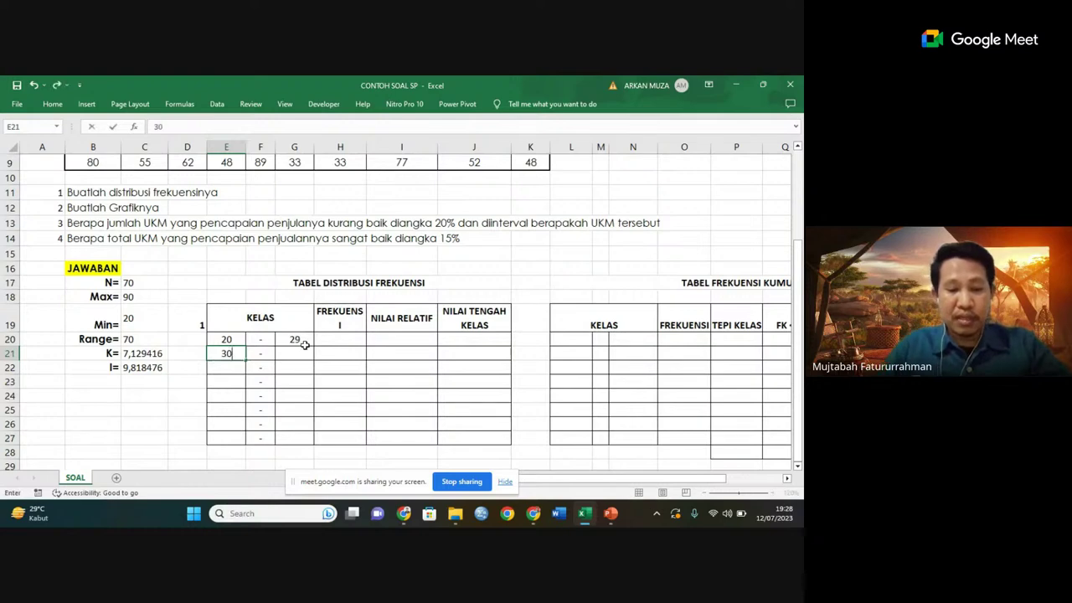
key("Return")
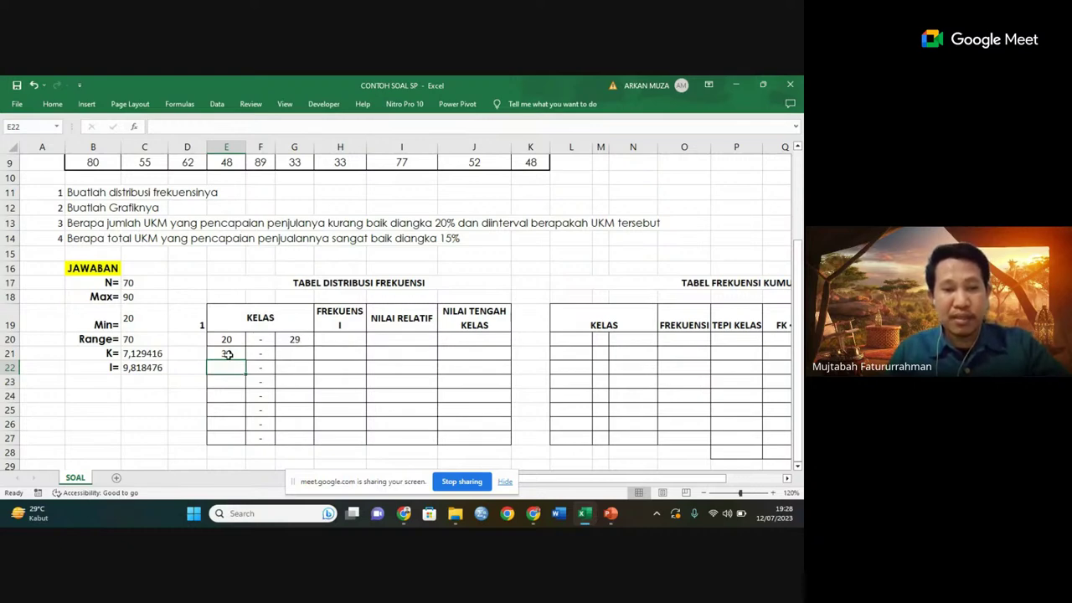
left_click(297, 353)
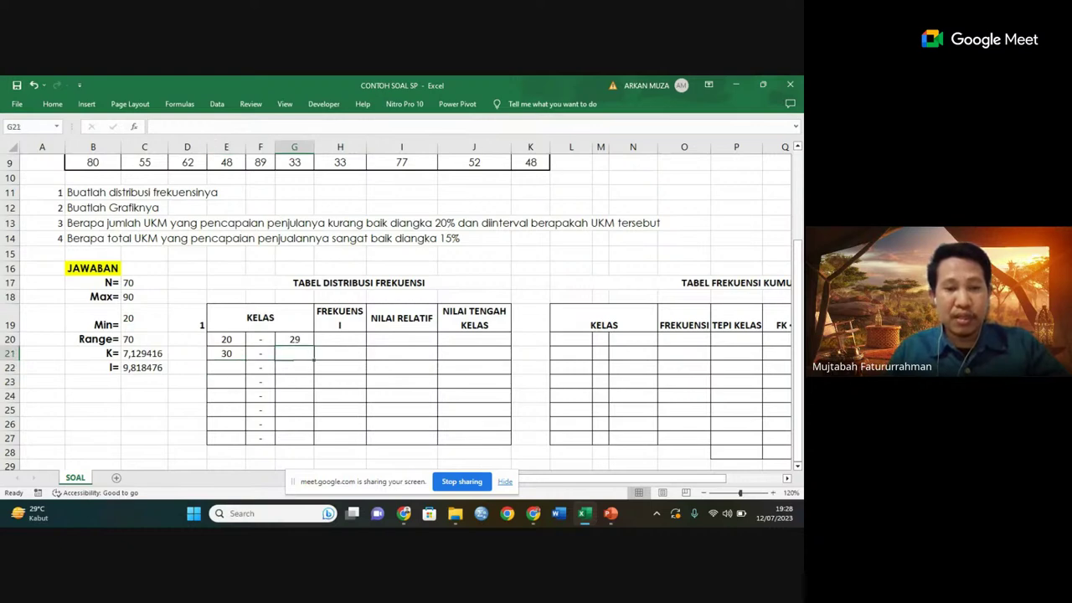
type("39")
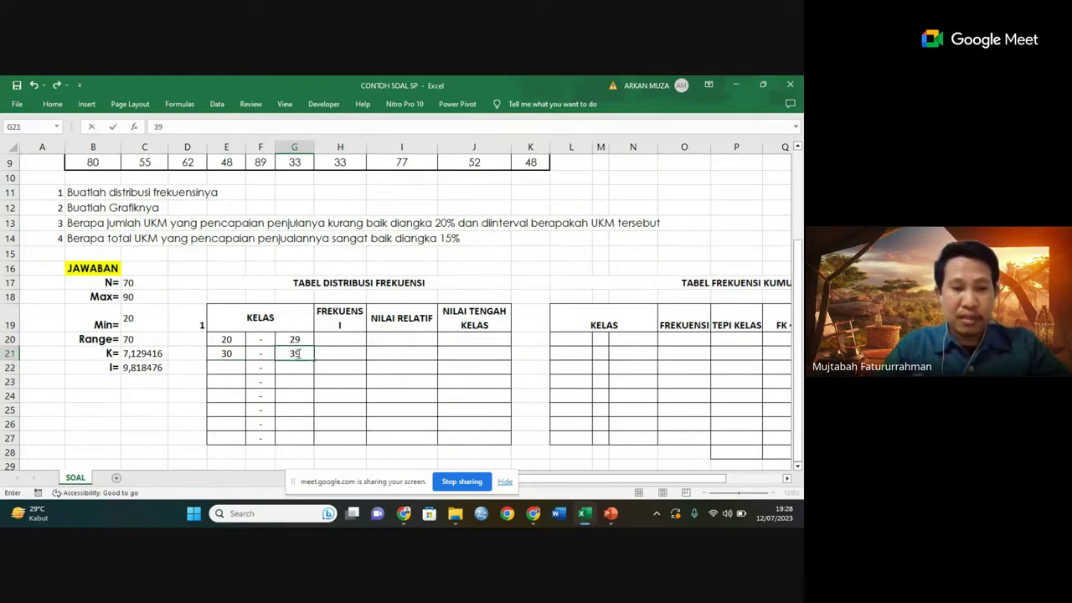
key("Return")
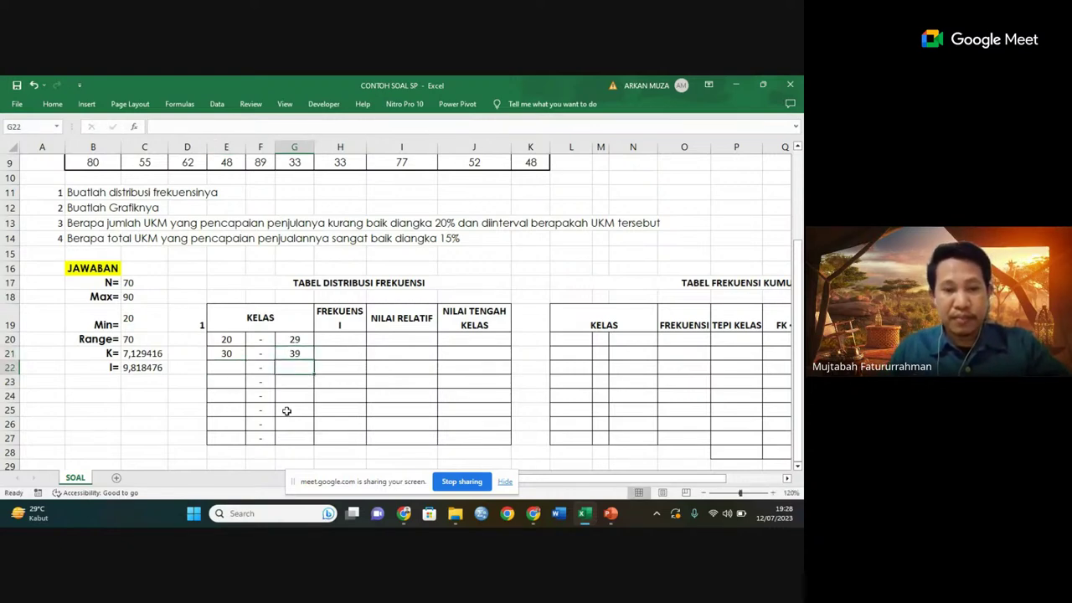
- Enter the third class limits in the KELAS columns, with 40 in E22 and 49 in G22
left_click(230, 367)
type("40")
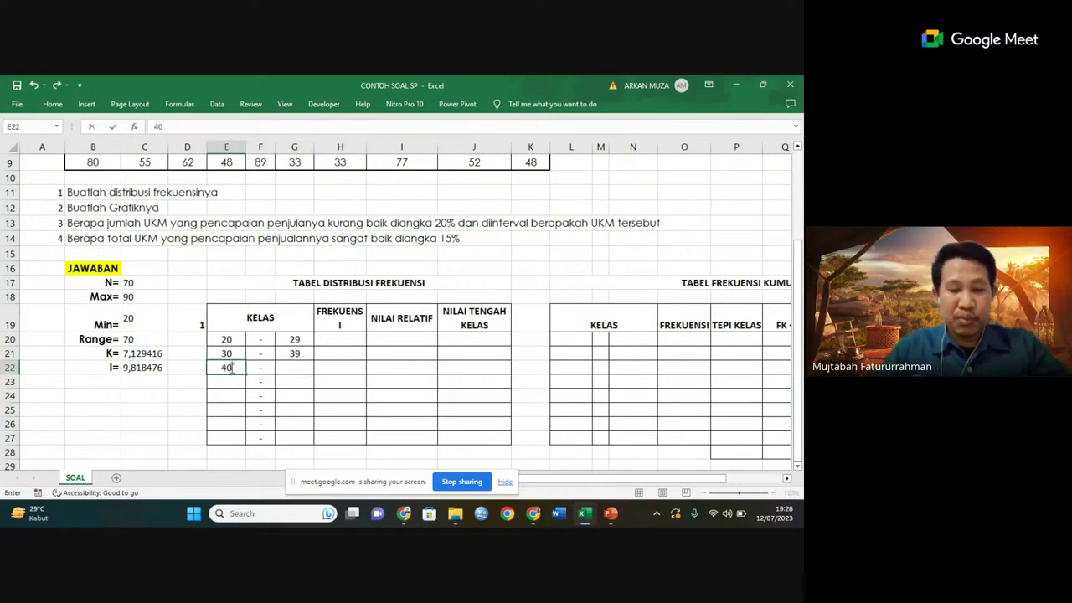
key("Return")
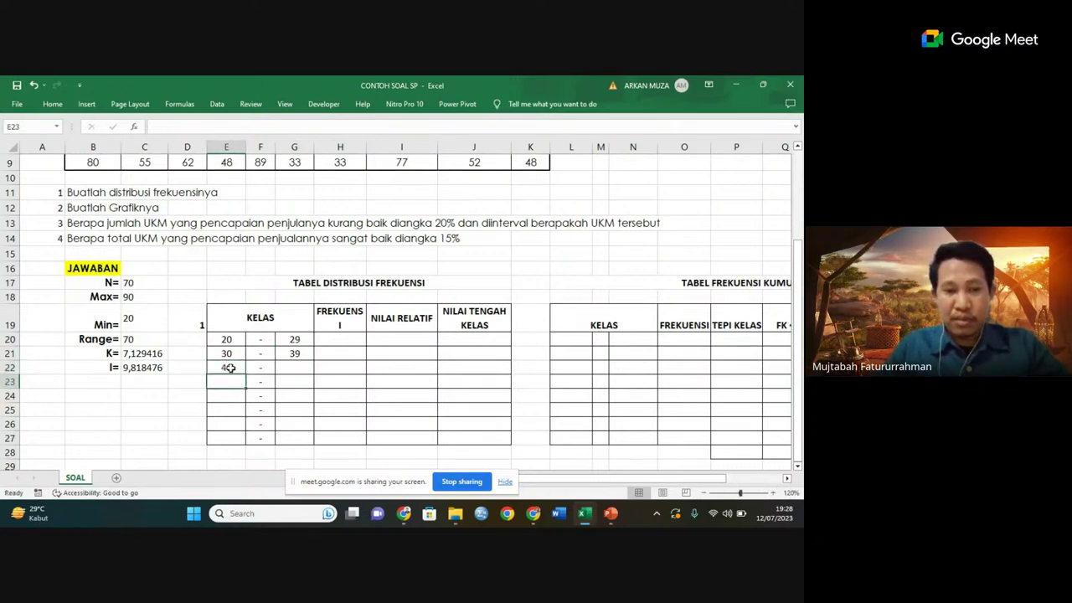
left_click(295, 369)
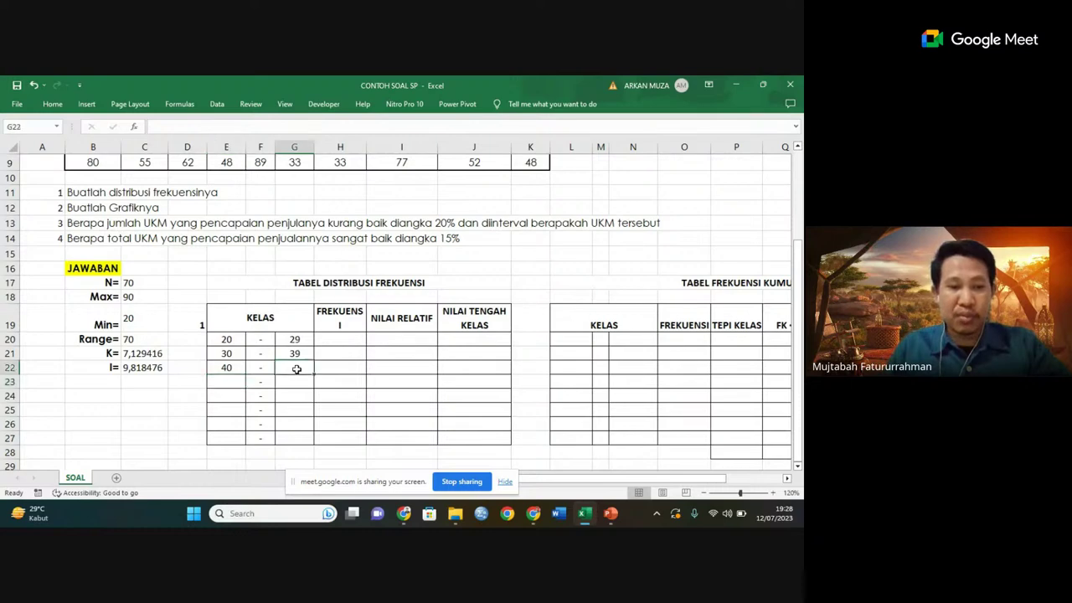
type("49")
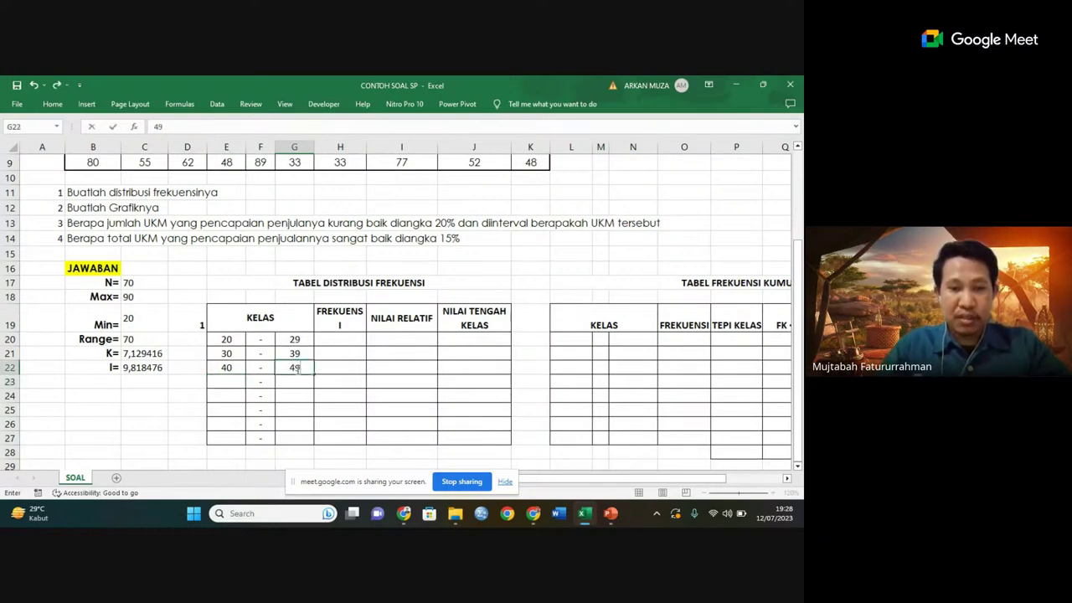
key("Return")
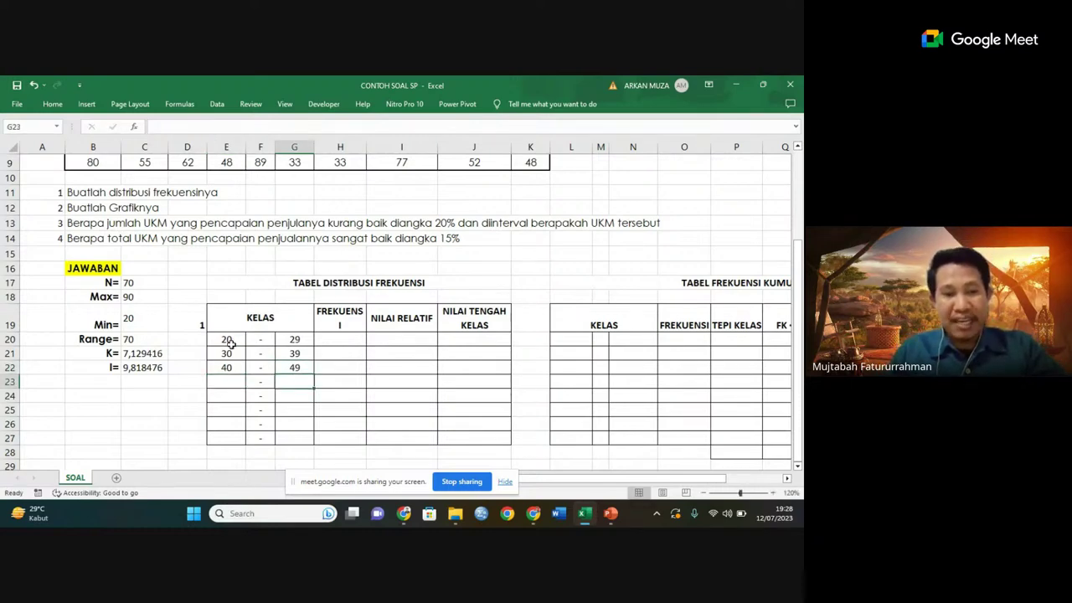
- Extend the class limit series down, lower limits from E20:E22 to 90 in E27 and upper limits from G20:G22 to 89 in G26
left_click(231, 337)
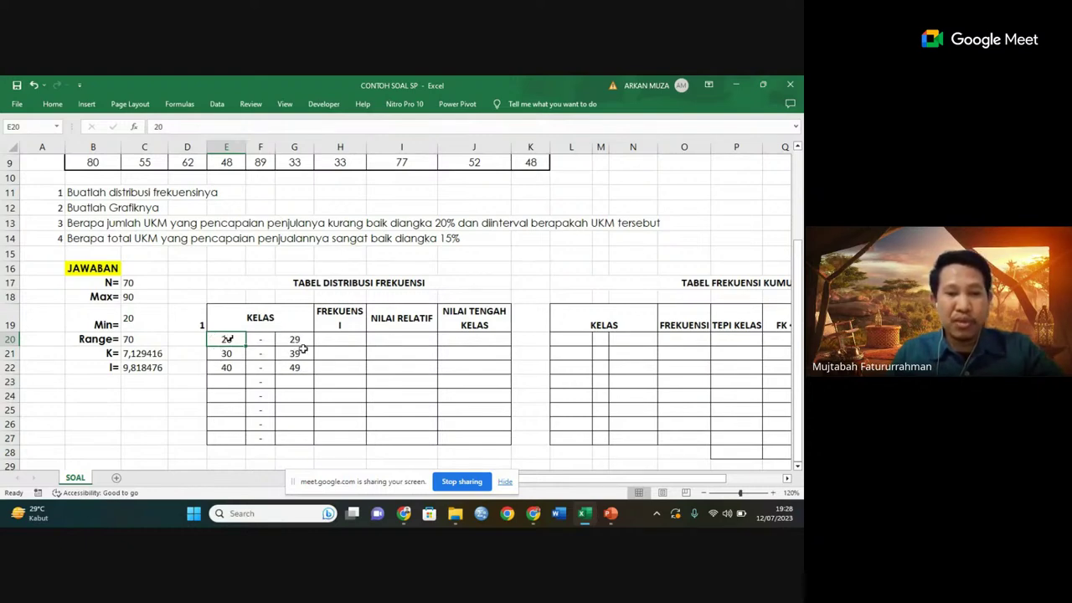
left_click_drag(231, 337, 242, 439)
left_click_drag(241, 440, 241, 441)
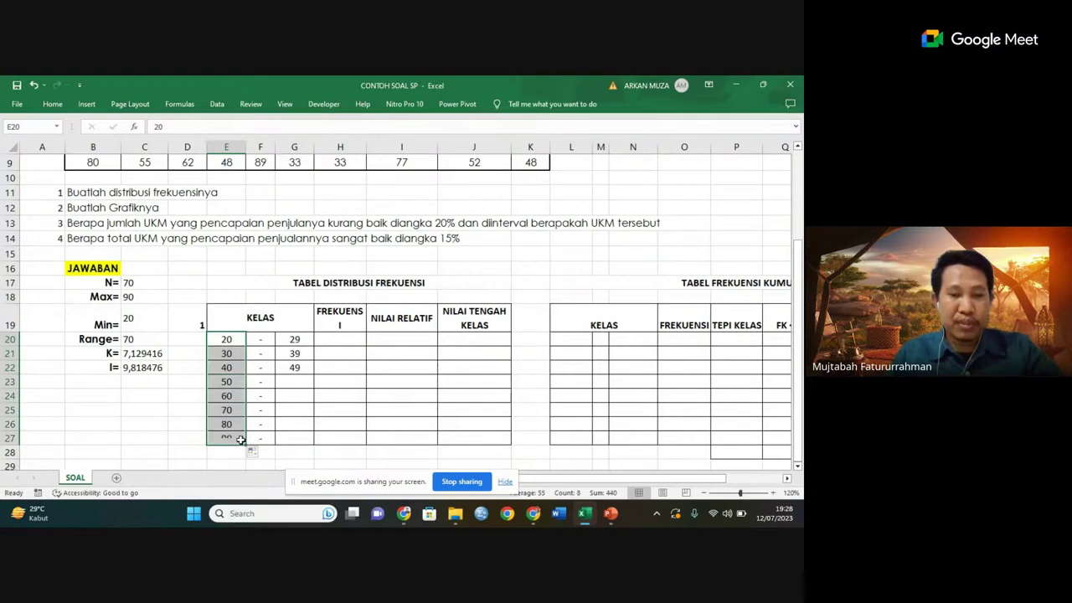
left_click(310, 340)
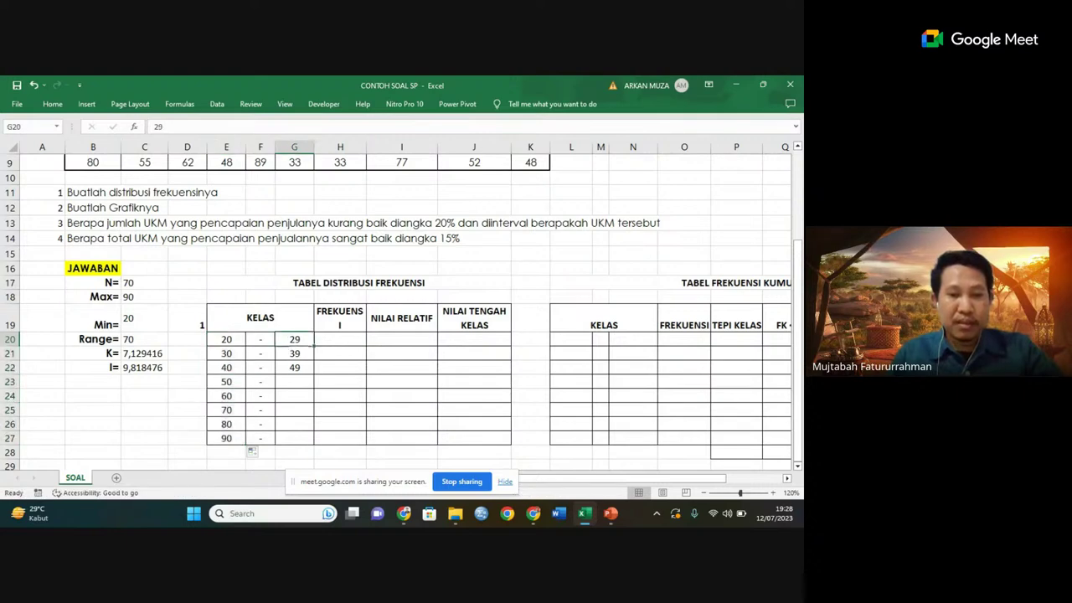
left_click_drag(311, 341, 304, 434)
- Clear the lower limit in E27 and review the class limits in E20:G26
left_click(229, 438)
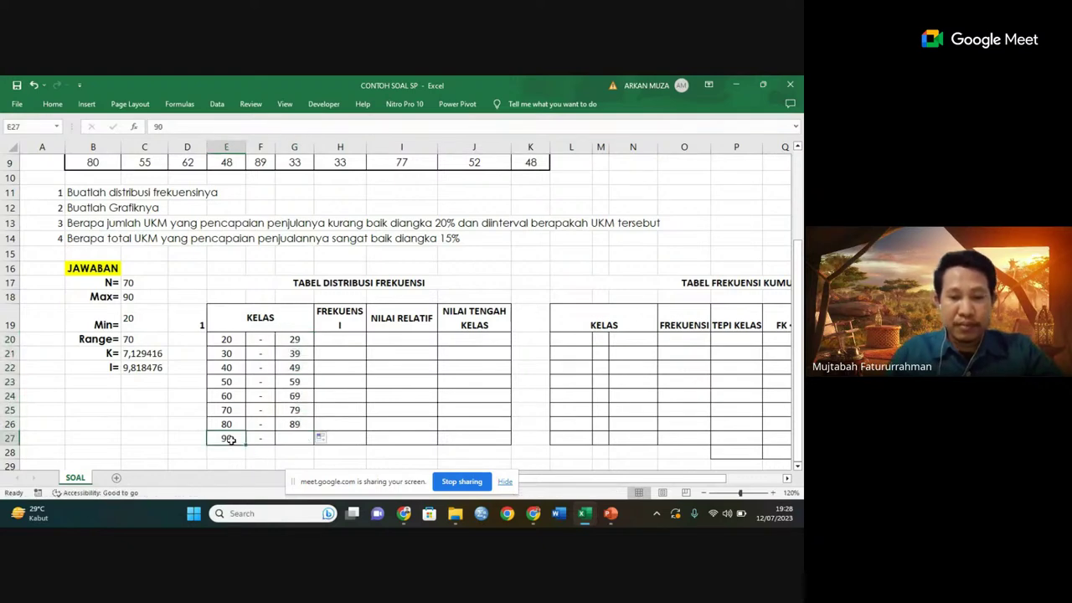
key("Delete")
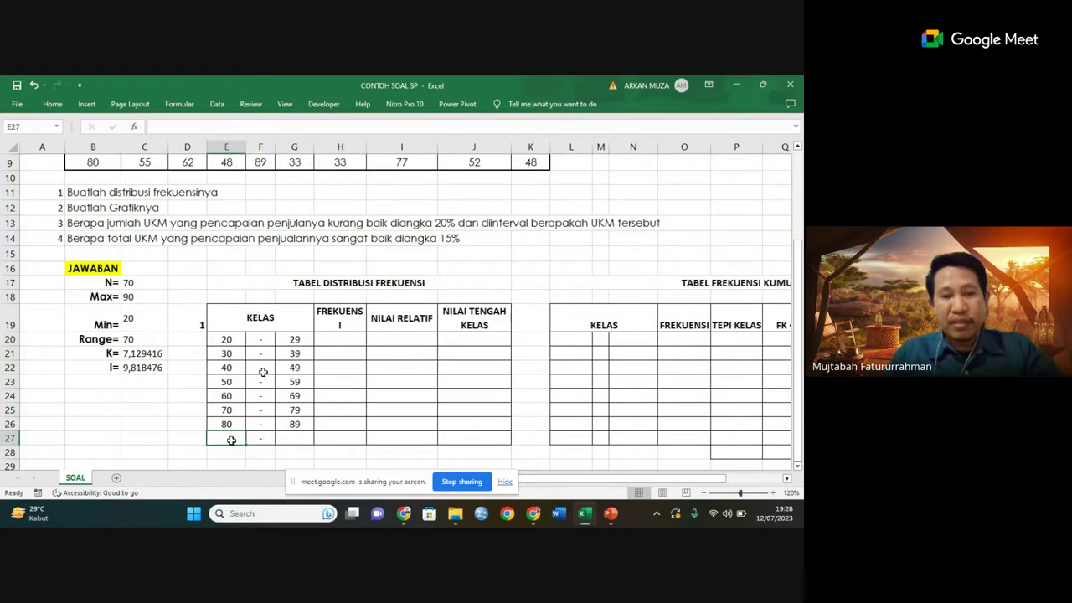
left_click_drag(227, 339, 295, 421)
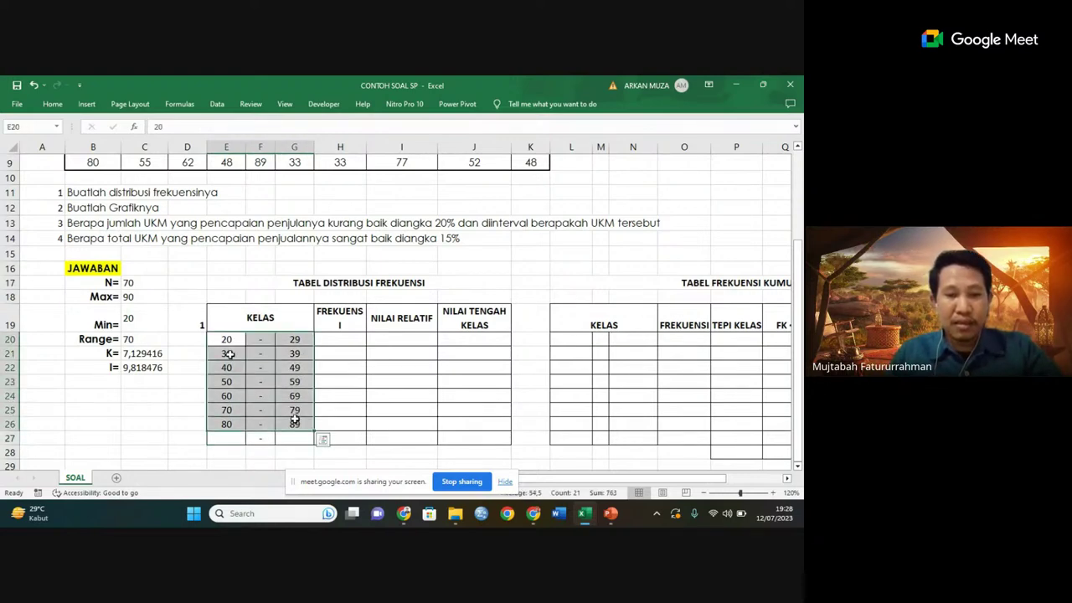
left_click_drag(227, 339, 227, 422)
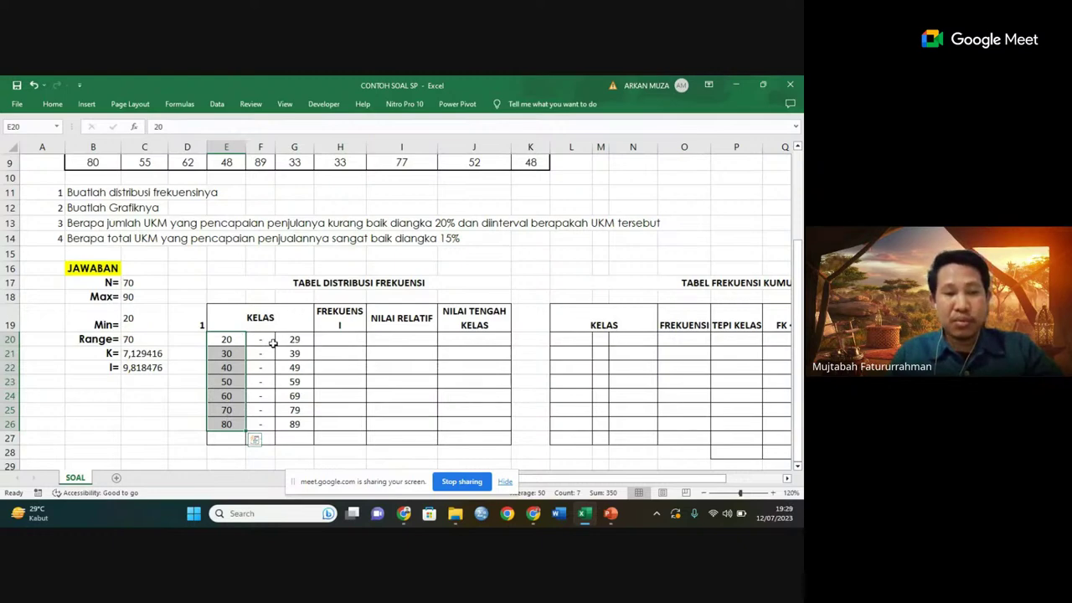
left_click(289, 426)
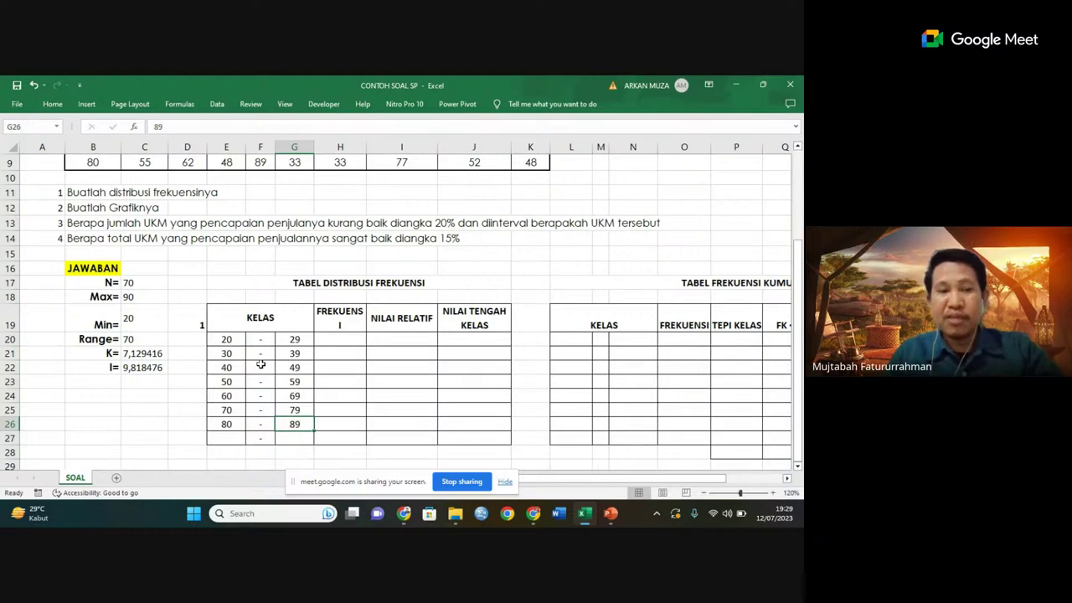
- Extend the series from rows 25 and 26 to add the last class, with 90 in E27 and 99 in G27
left_click(223, 438)
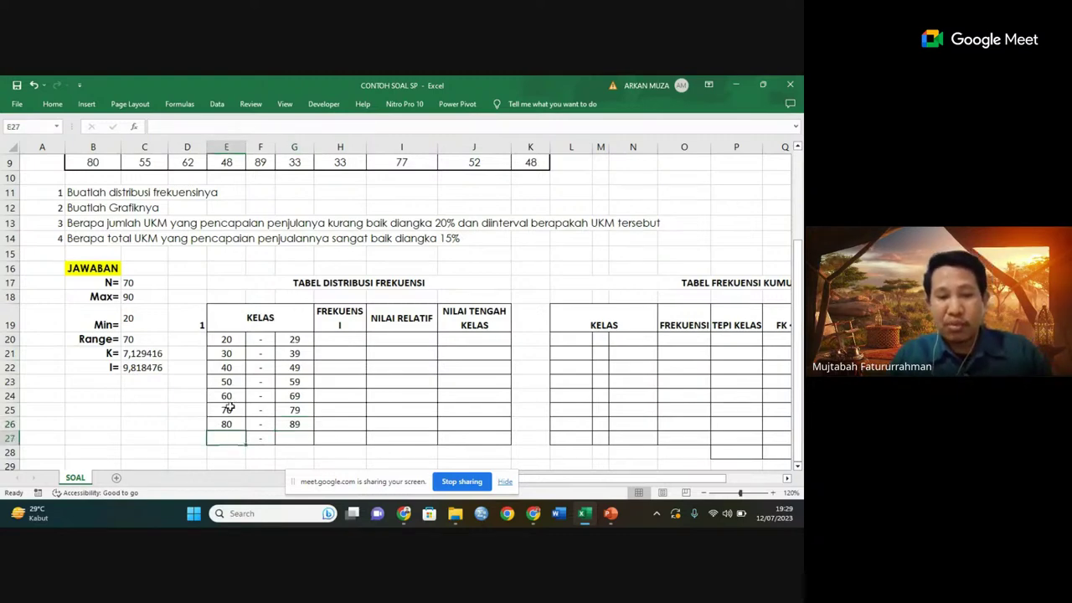
left_click_drag(228, 407, 240, 439)
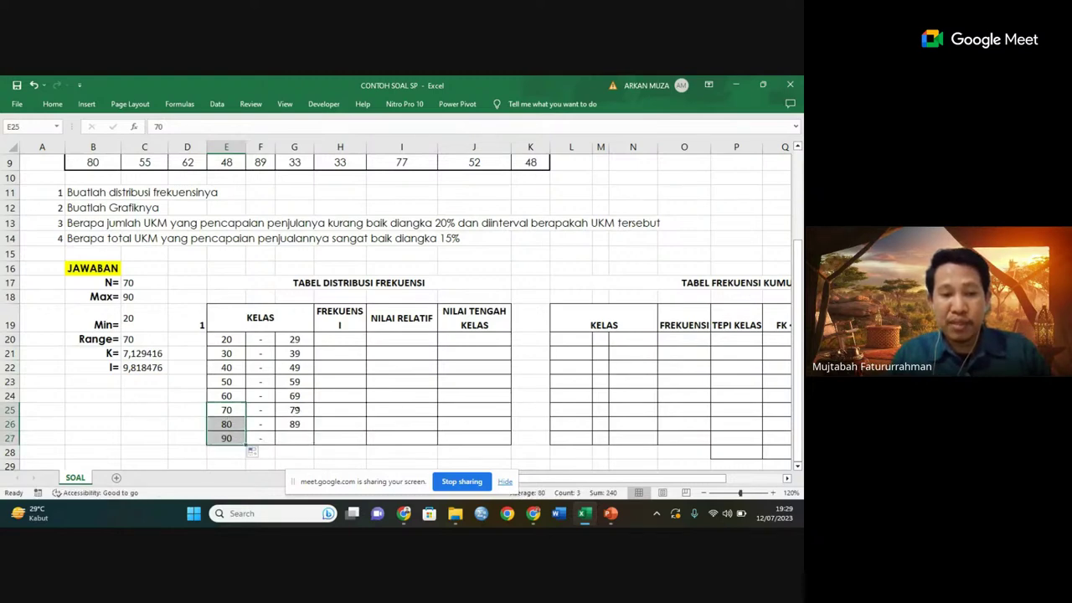
left_click_drag(294, 410, 313, 444)
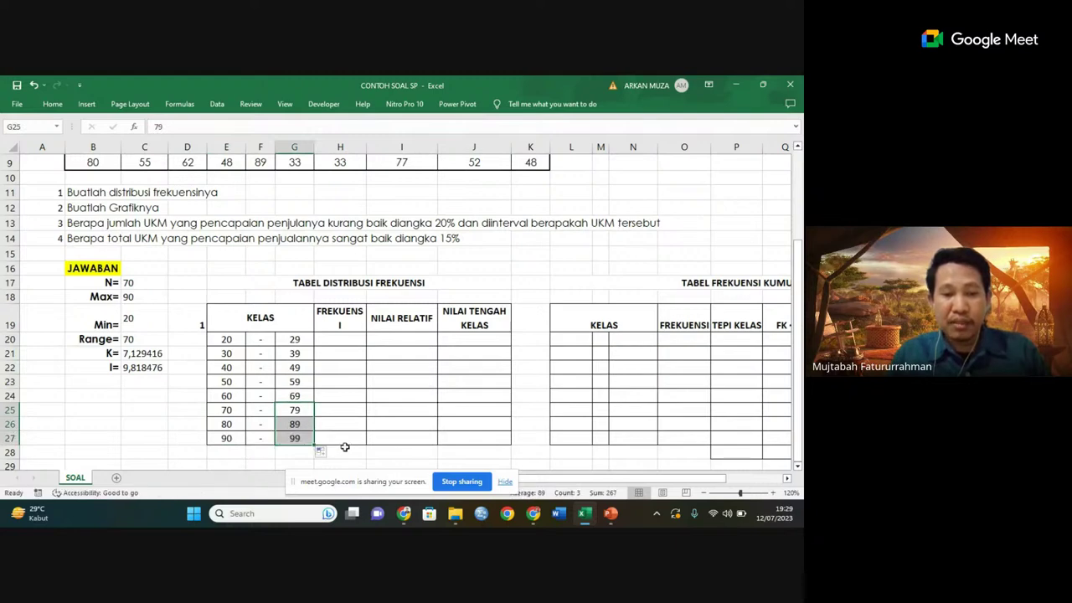
- Widen column H so the FREKUENSI header fits on one line
left_click(399, 450)
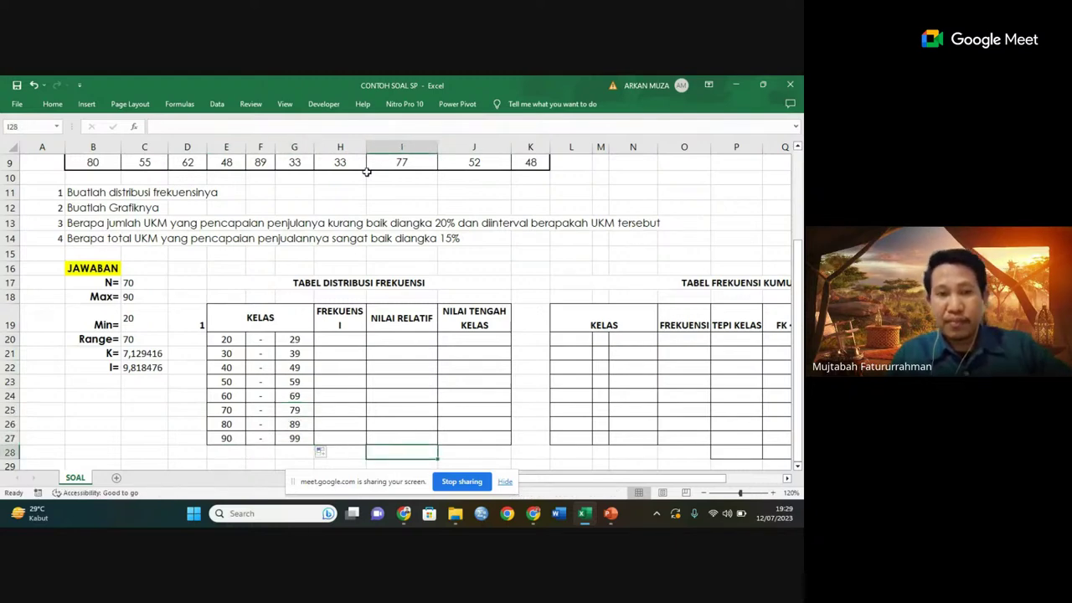
left_click_drag(366, 149, 377, 148)
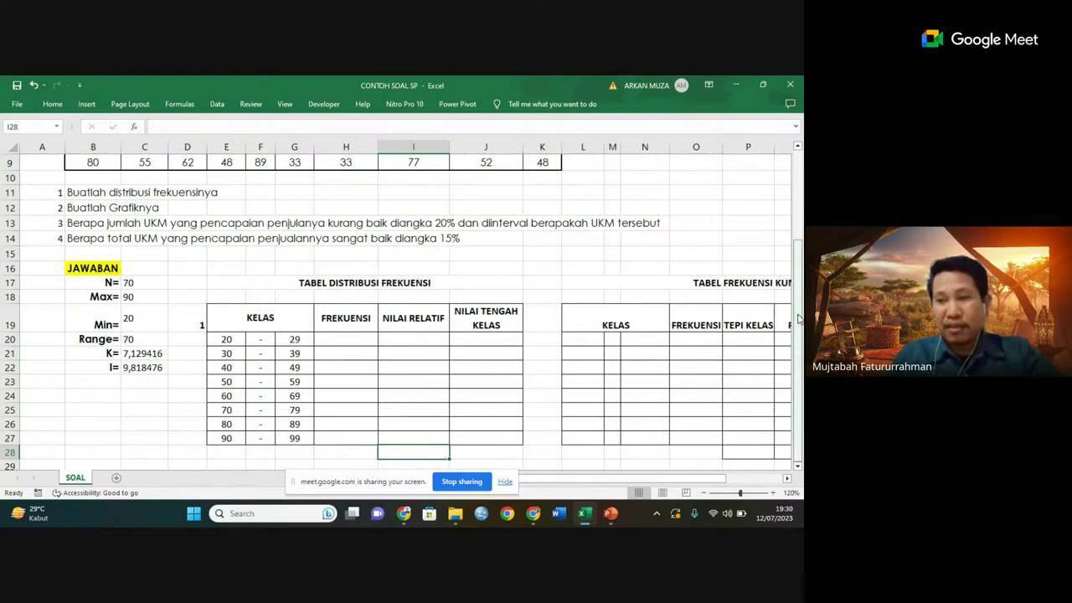
- Examine the sales data in B3:K9, looking for values that belong to the first class, 20 to 29
left_click_drag(798, 318, 798, 318)
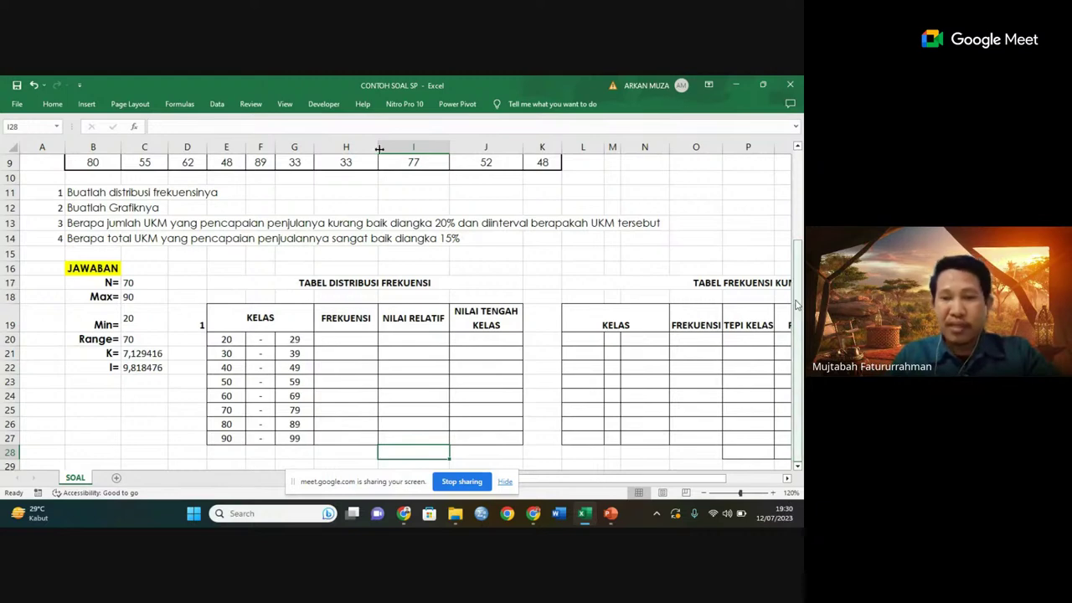
left_click_drag(798, 306, 798, 224)
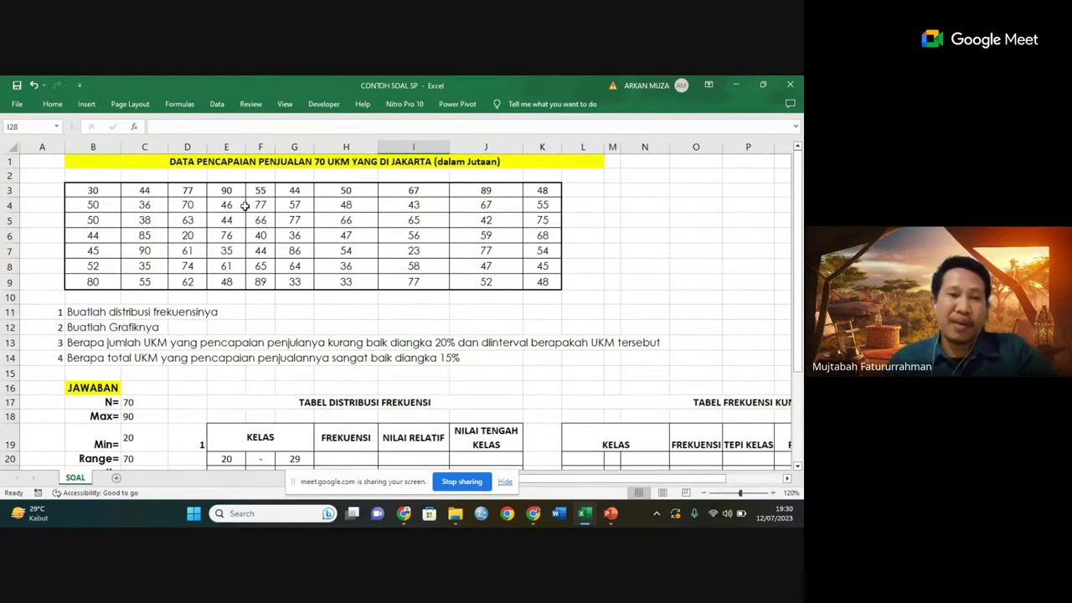
left_click_drag(94, 191, 553, 277)
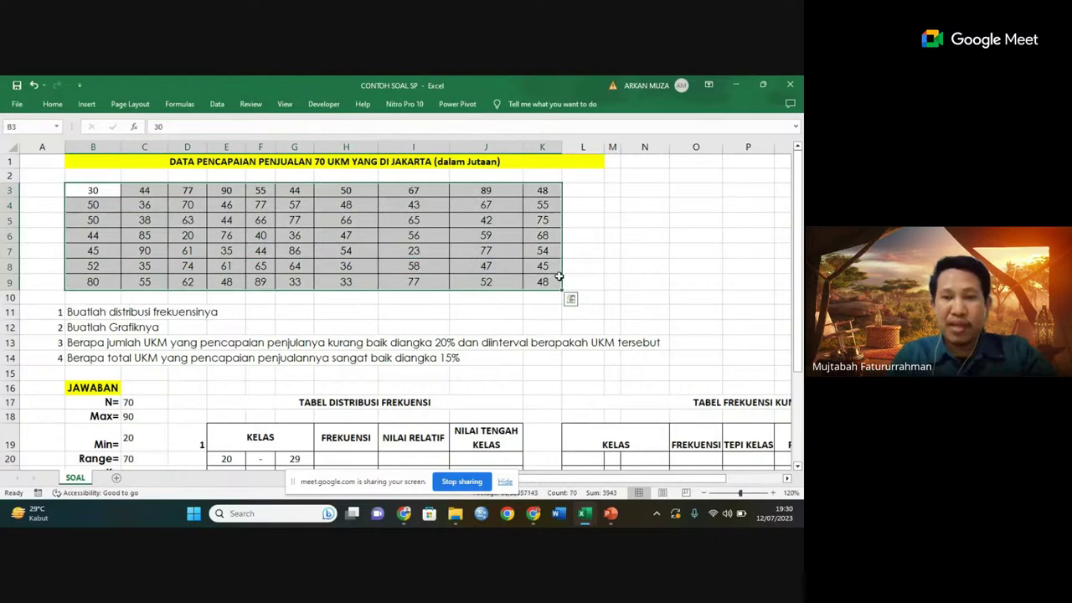
left_click(609, 265)
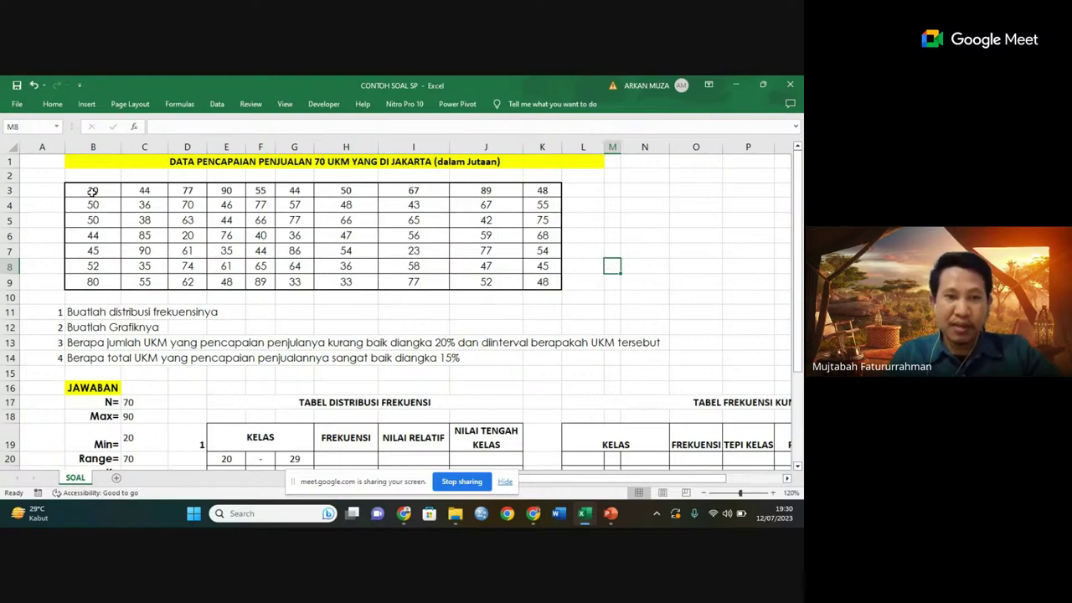
left_click_drag(93, 191, 523, 193)
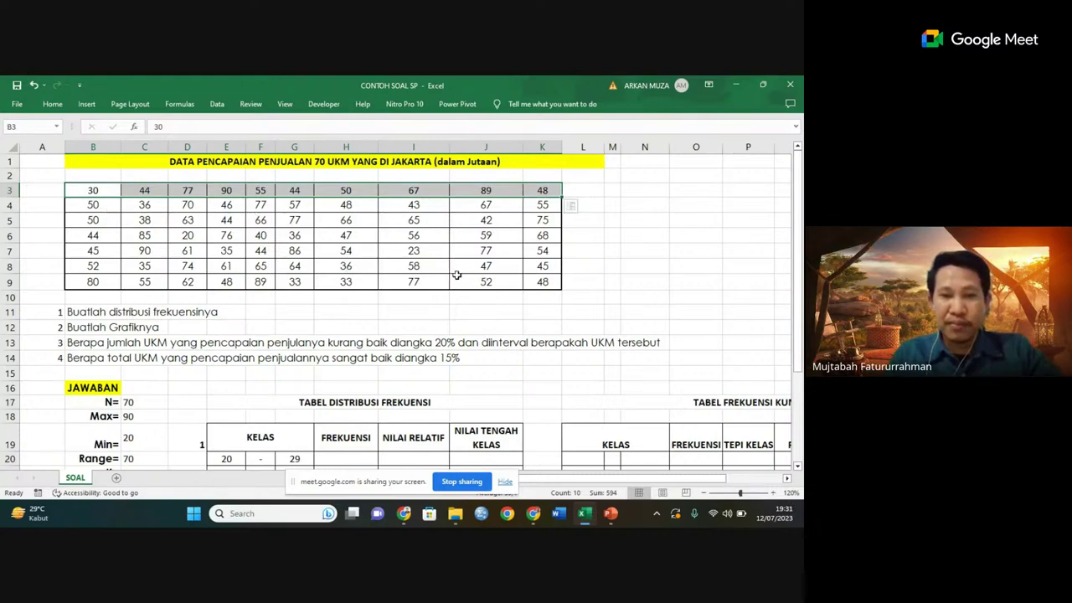
left_click(626, 248)
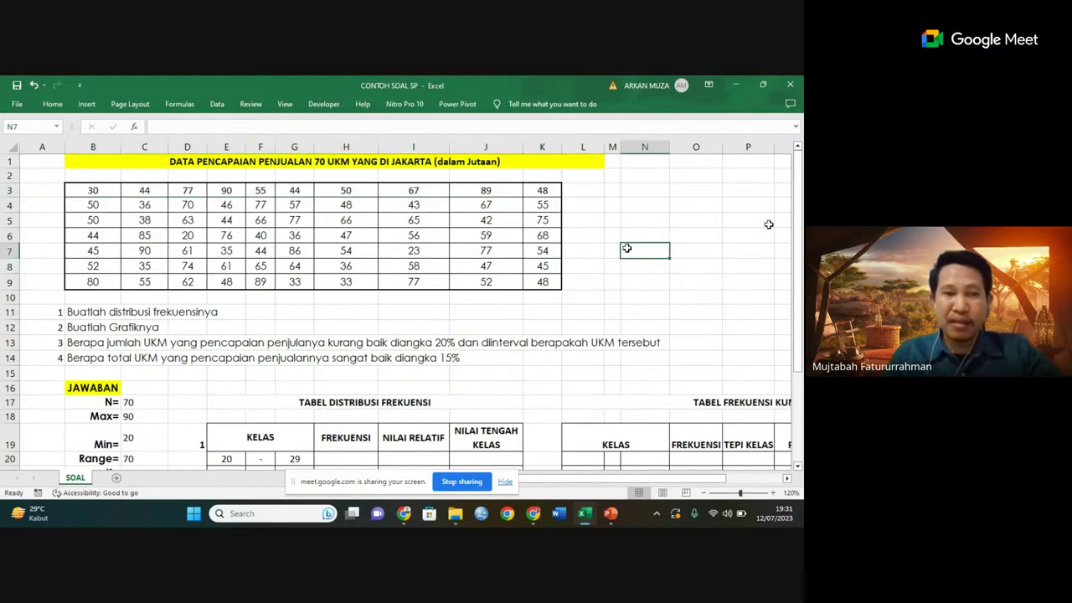
left_click(416, 252)
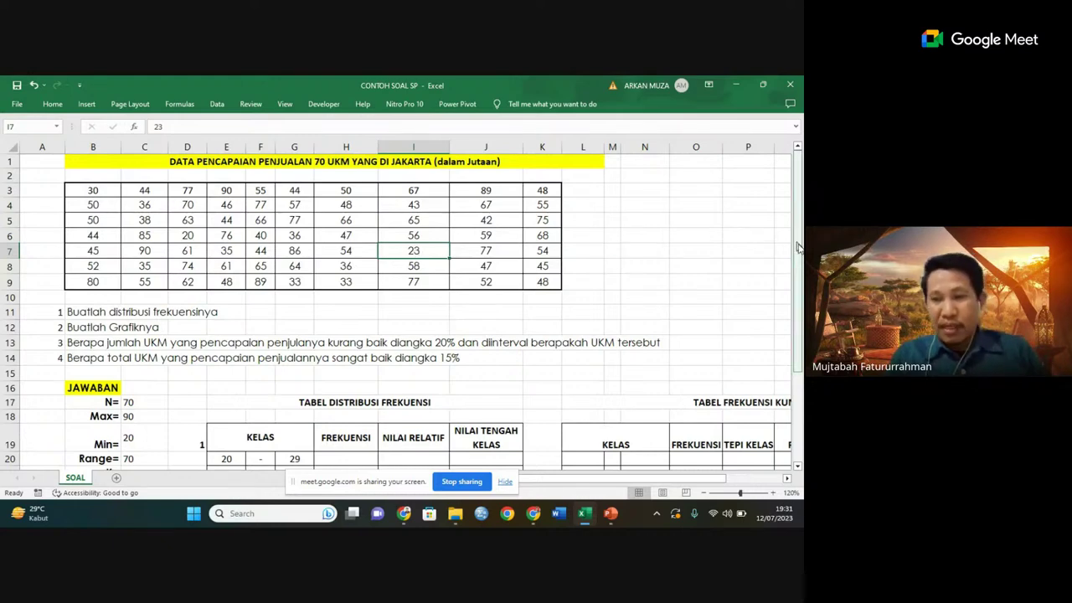
- Start a FREQUENCY formula across the FREKUENSI cells H20:H27
left_click_drag(799, 250, 801, 369)
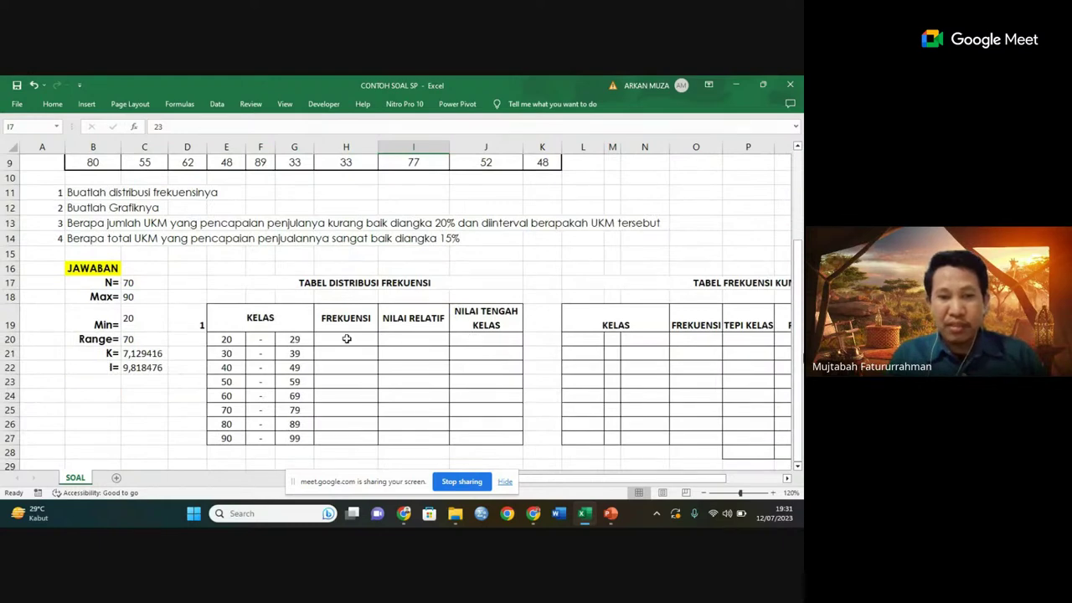
left_click_drag(345, 338, 349, 438)
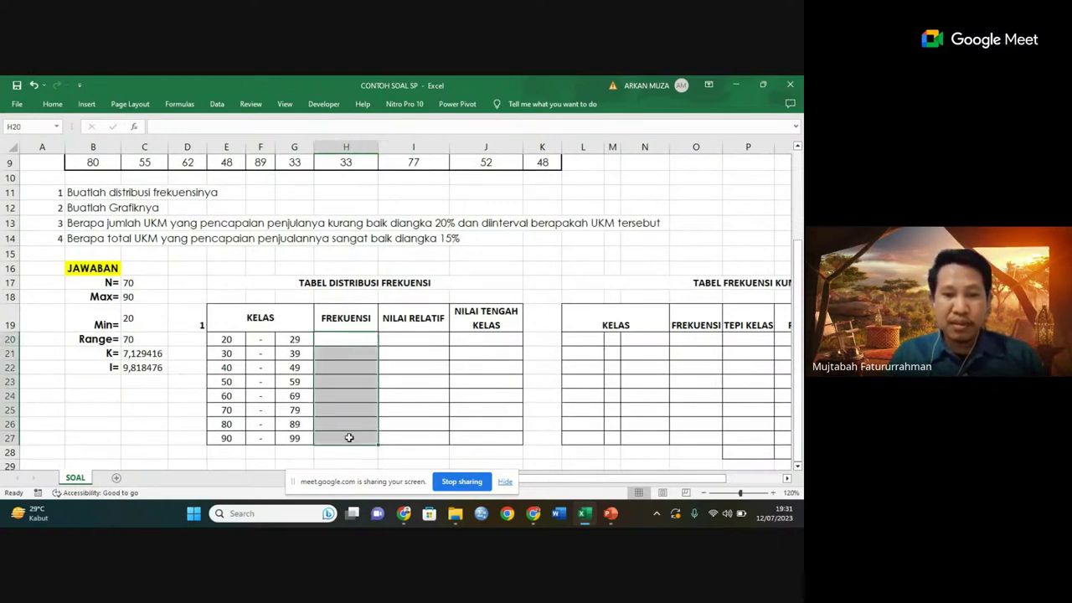
left_click(411, 347)
left_click_drag(347, 338, 340, 435)
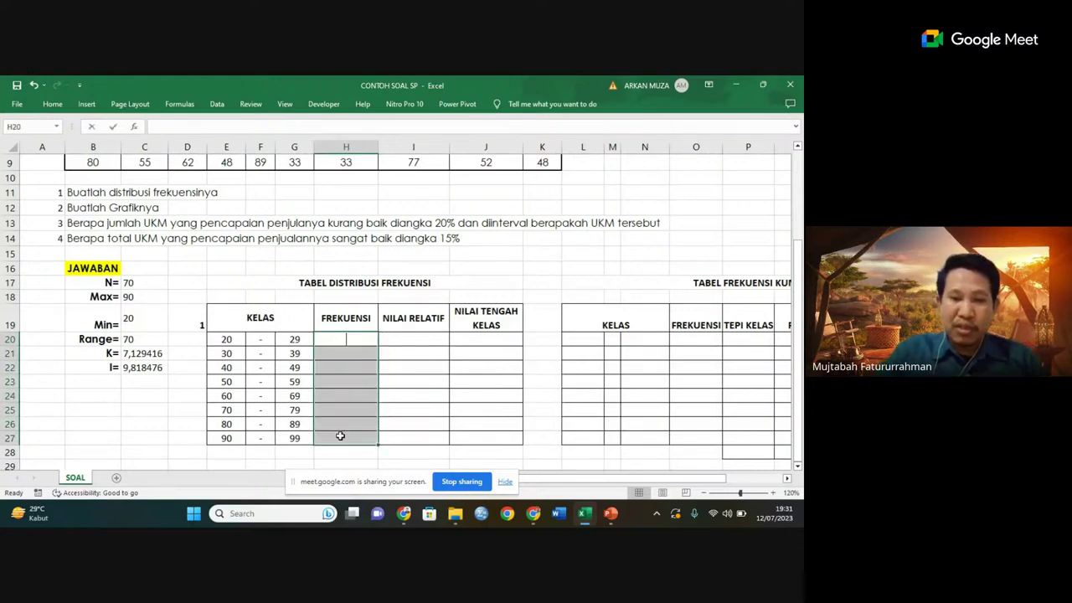
type("=")
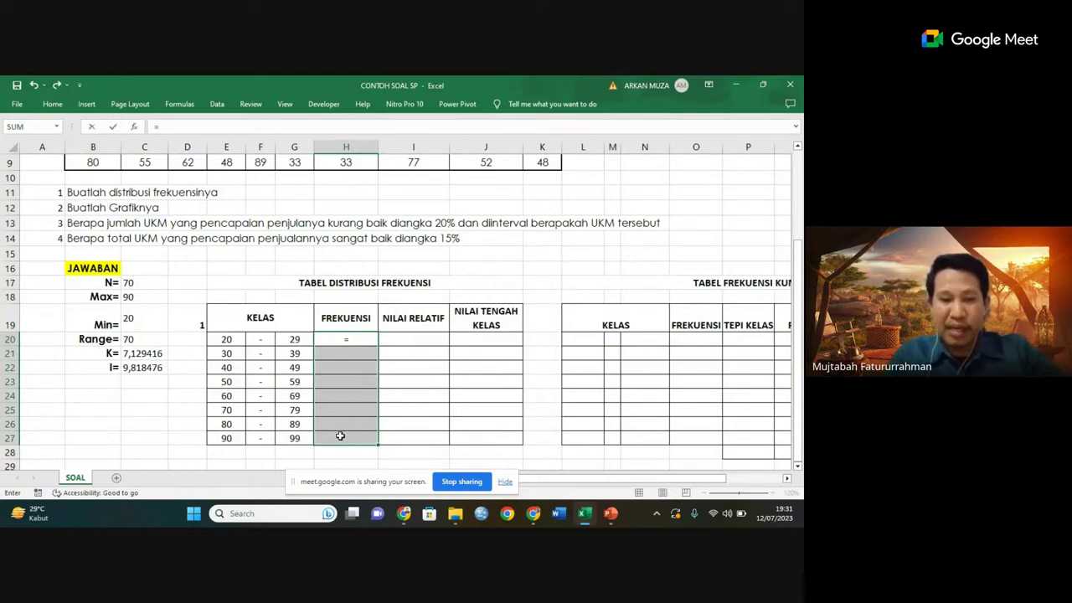
type("F")
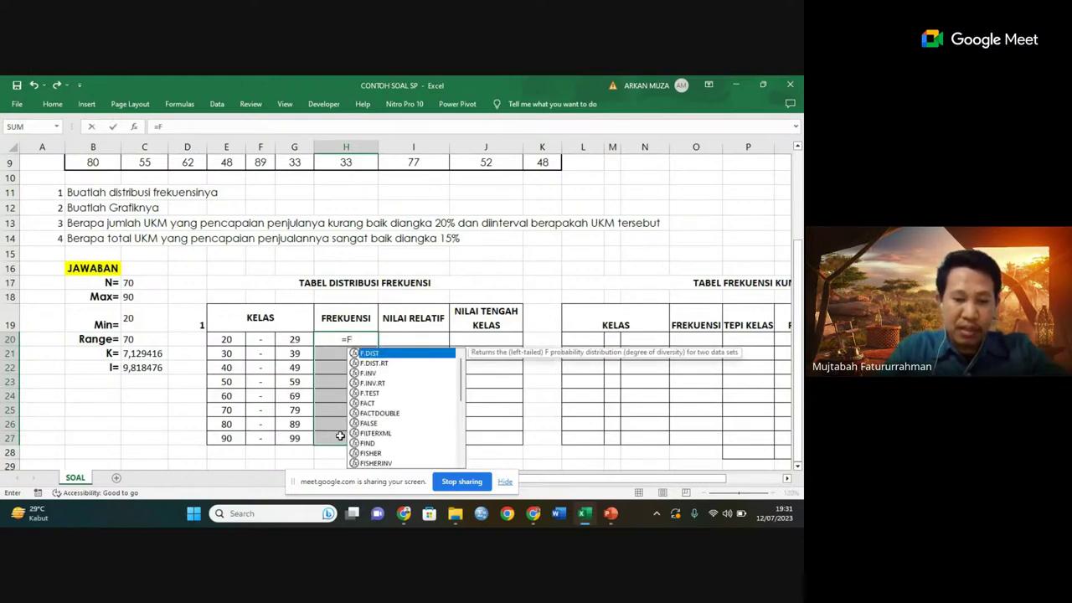
type("RE")
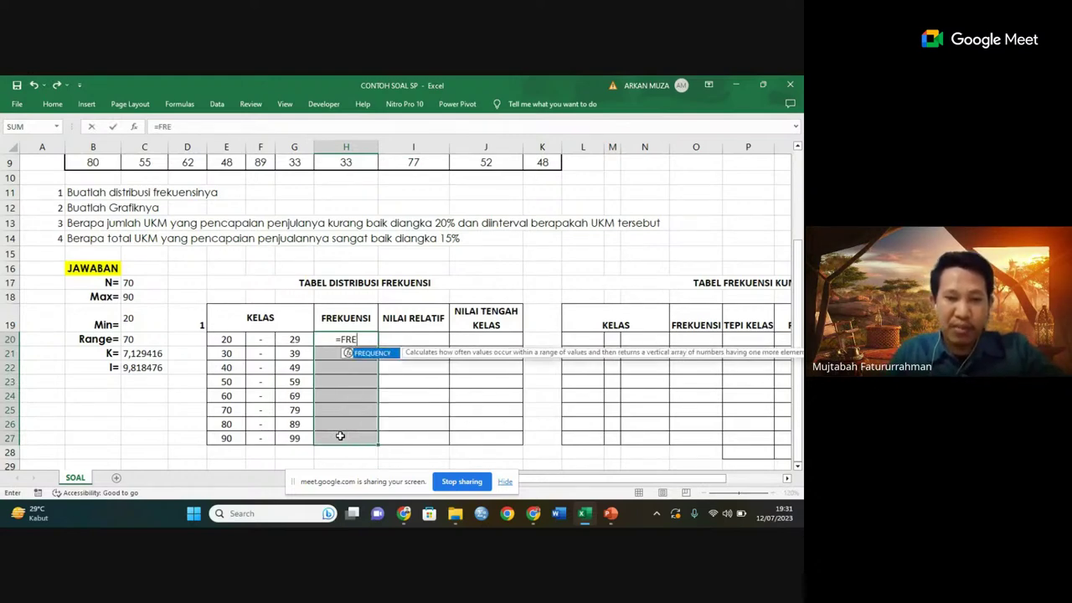
double_click(372, 353)
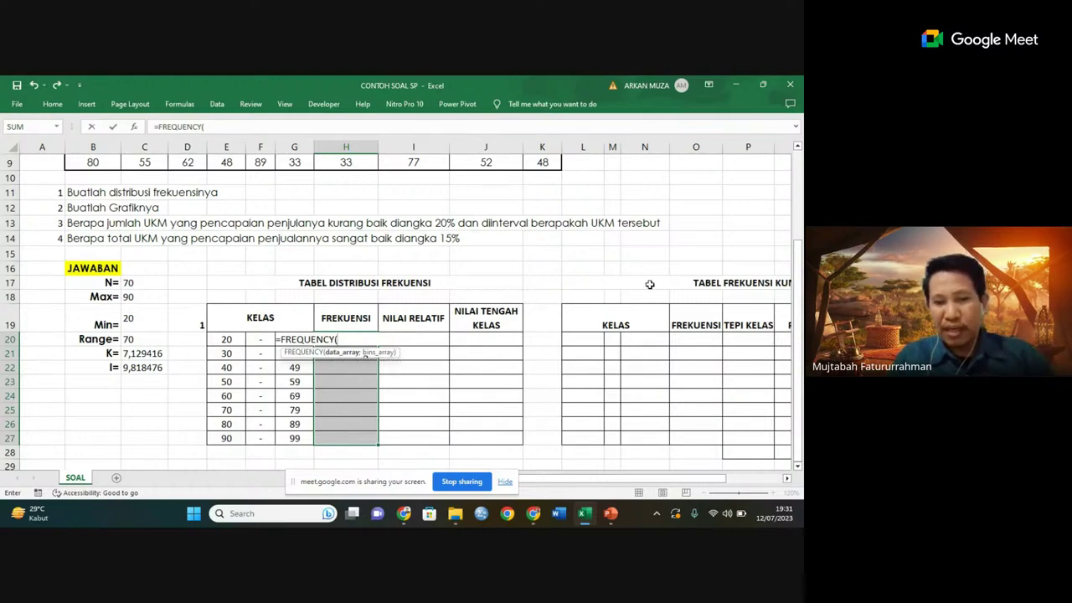
- Set the sales data in B3:K9 as the data array of the FREQUENCY formula
left_click_drag(801, 295, 798, 250)
left_click_drag(800, 214, 799, 210)
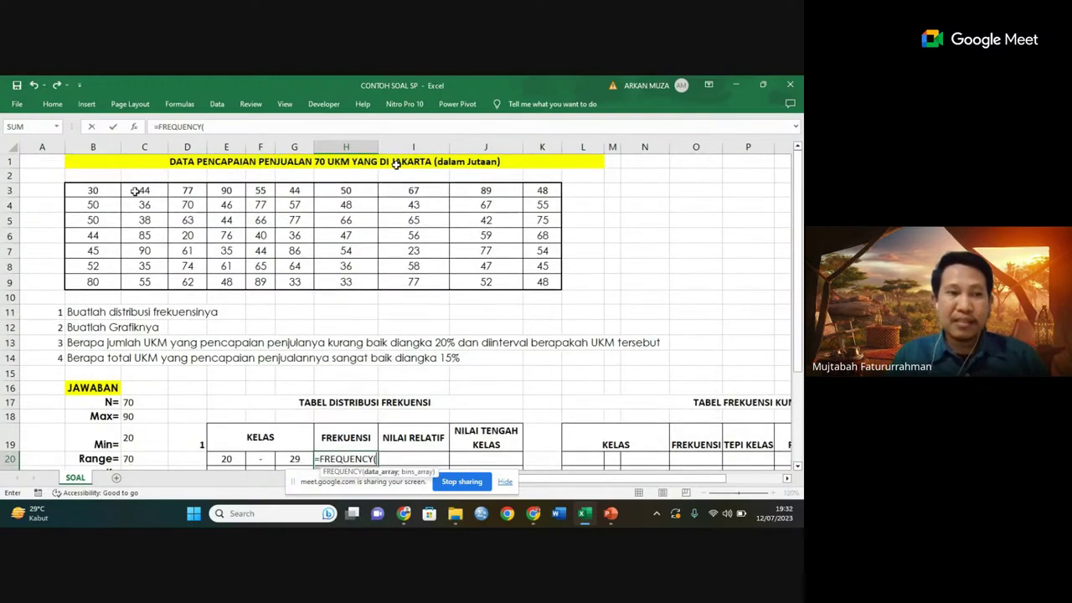
left_click_drag(92, 191, 569, 272)
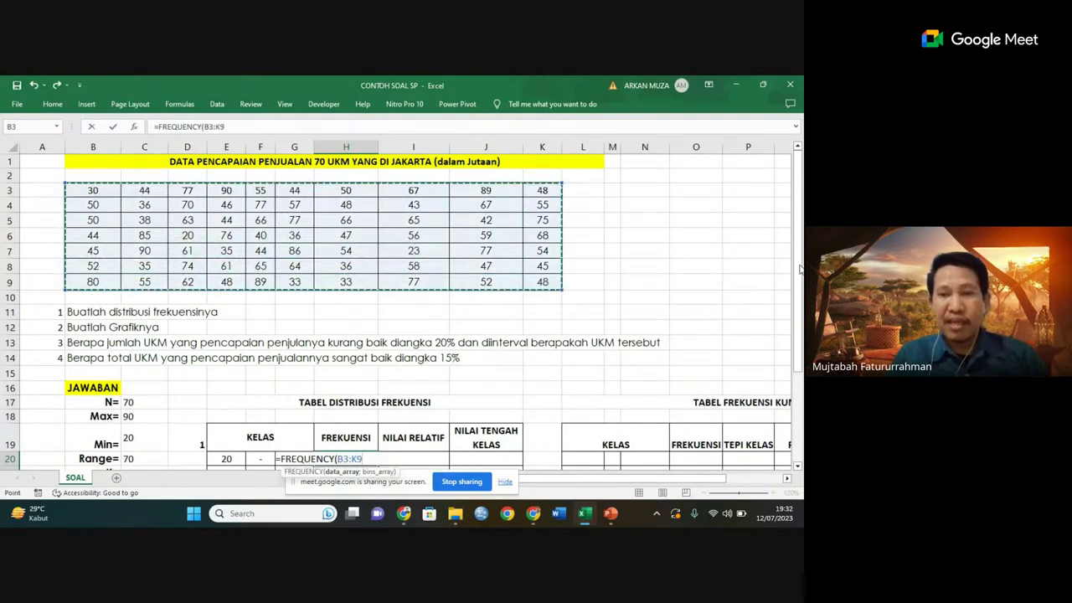
left_click_drag(800, 270, 801, 392)
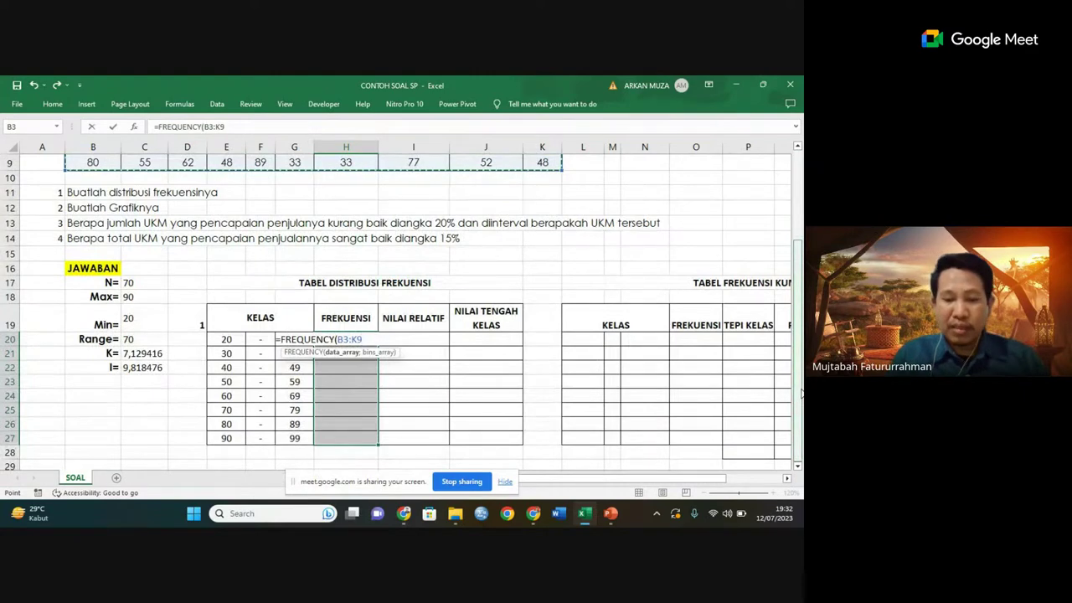
type(";")
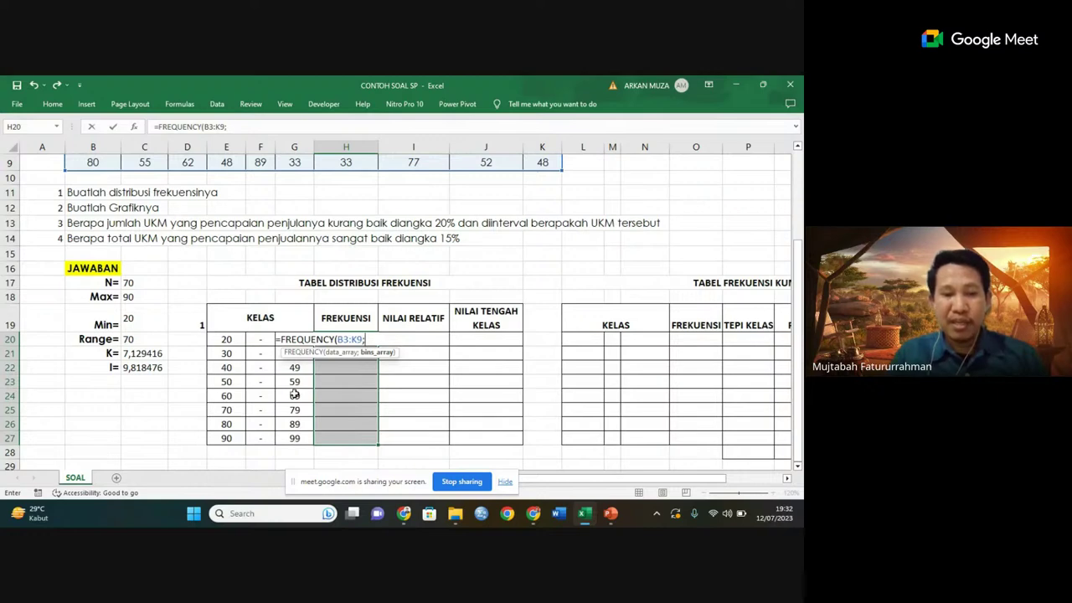
- Complete the array formula with the upper class limits G20:G27 as bins, and check the frequencies of the first and third classes
left_click(295, 437)
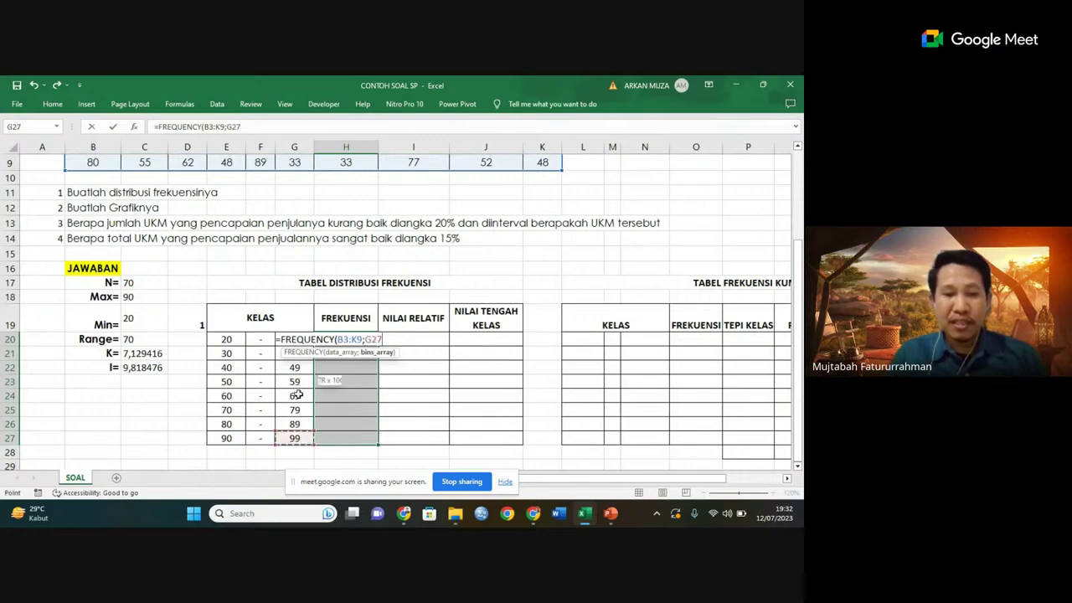
left_click_drag(295, 437, 295, 343)
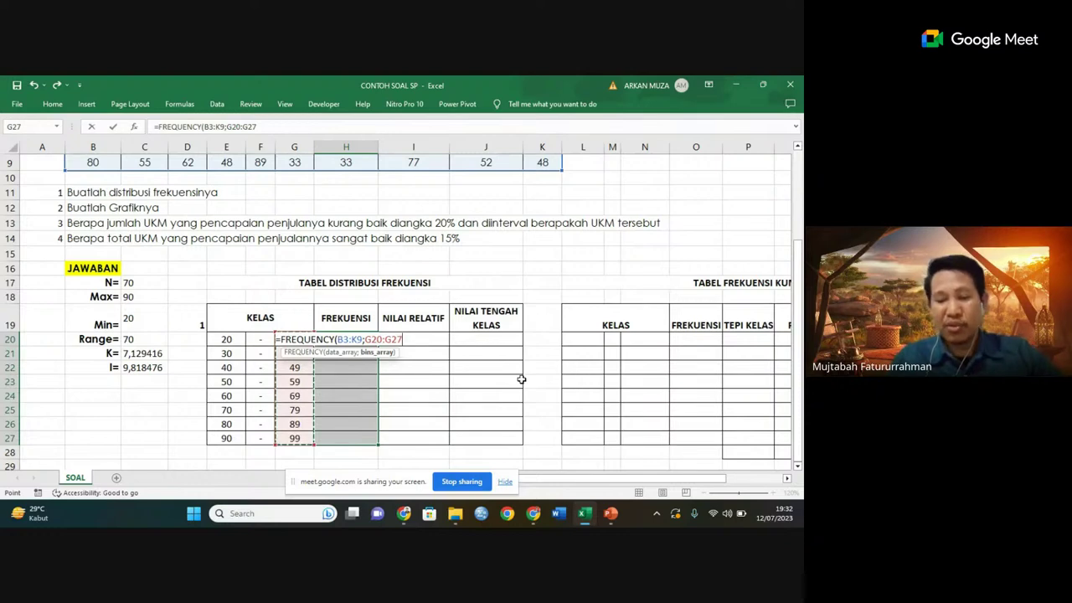
key("ctrl+shift+Return")
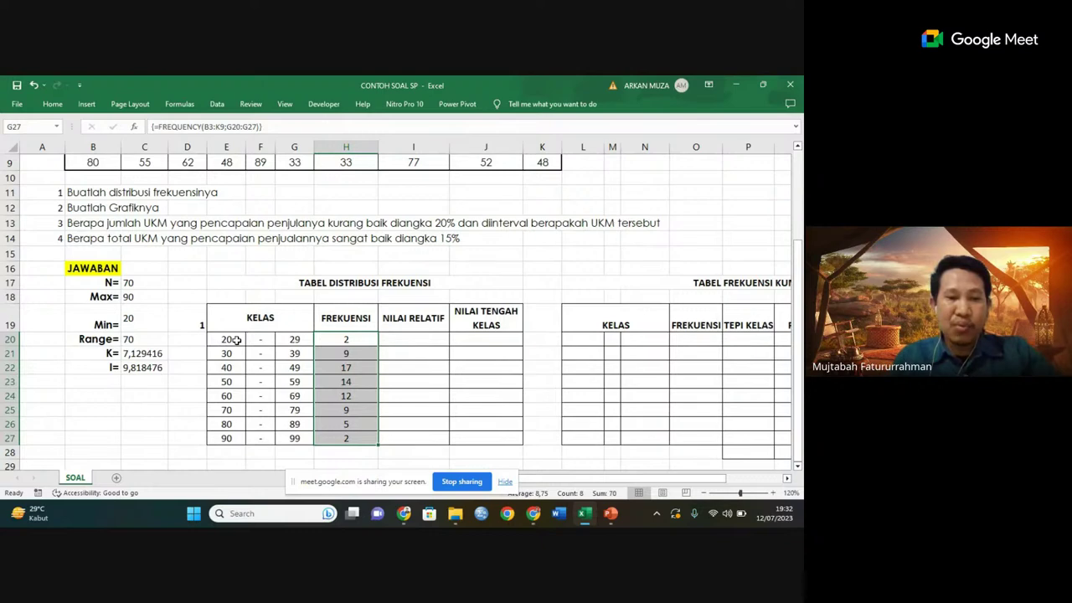
left_click(358, 339)
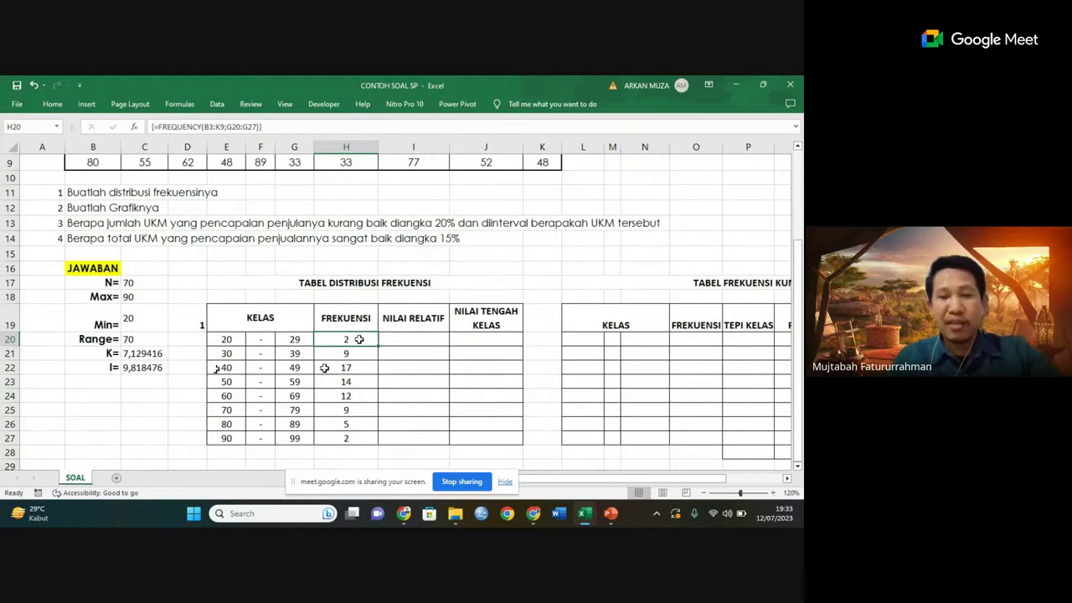
left_click(363, 367)
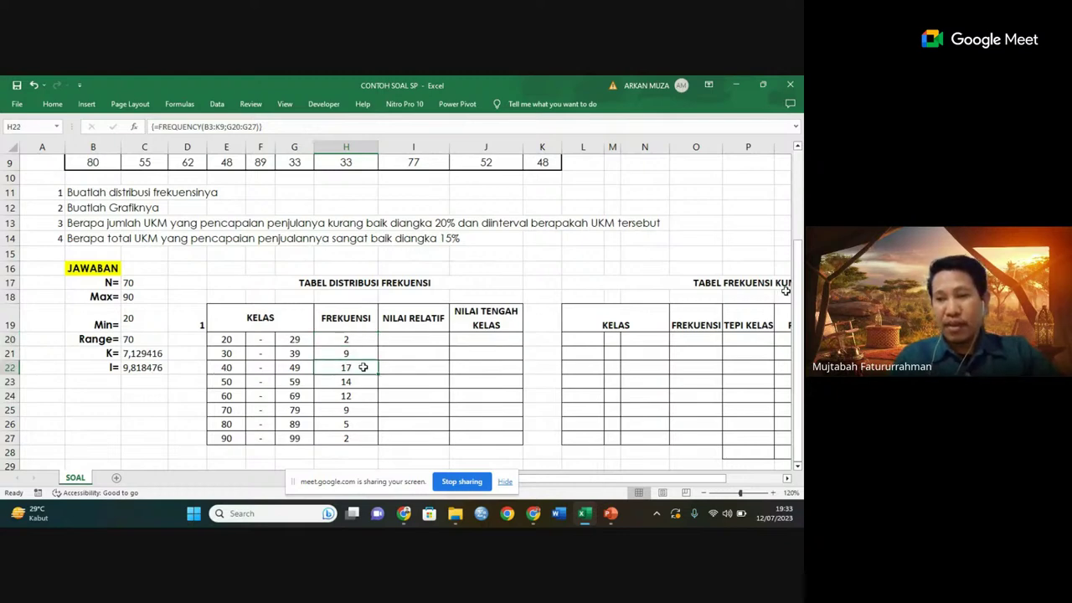
mouse_move(800, 314)
left_mouse_down()
mouse_move(800, 303)
mouse_move(801, 326)
left_mouse_up()
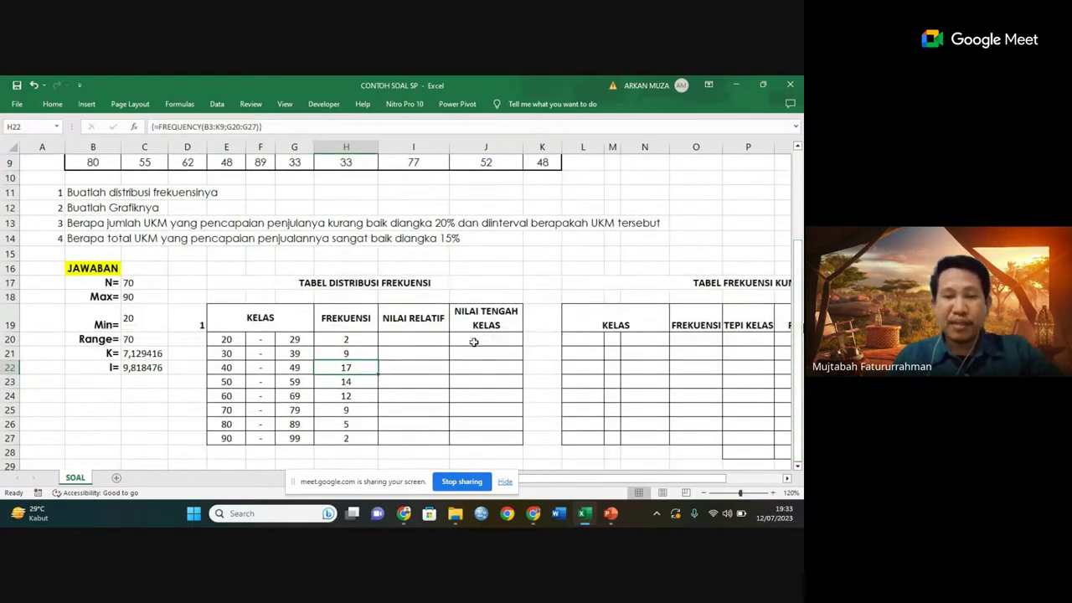
- Start the relative frequency formula in I20 with an opening parenthesis and the first class frequency, H20
left_click(430, 341)
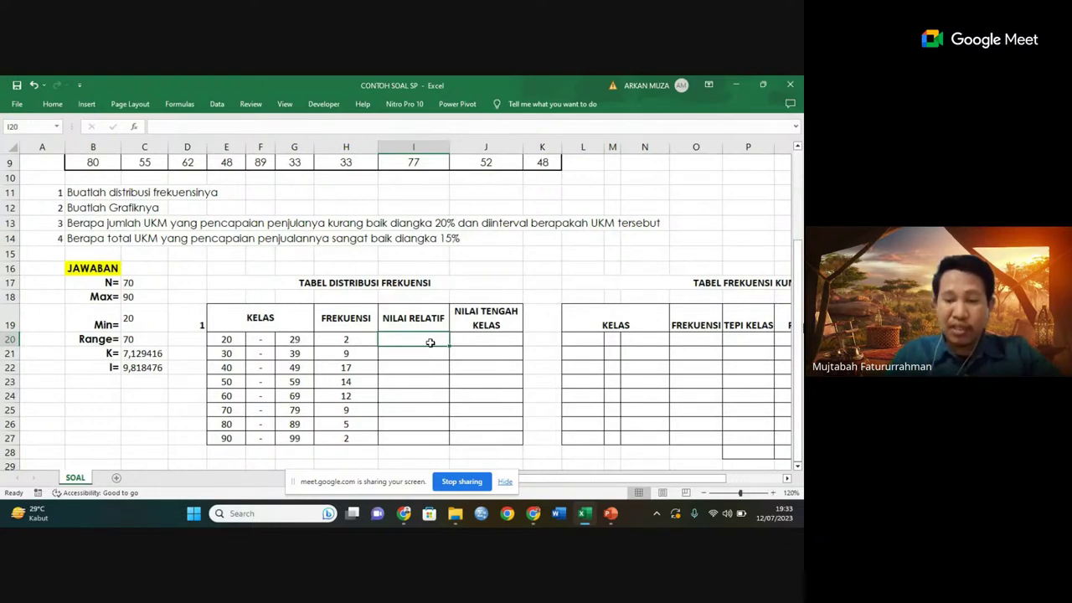
type("=(")
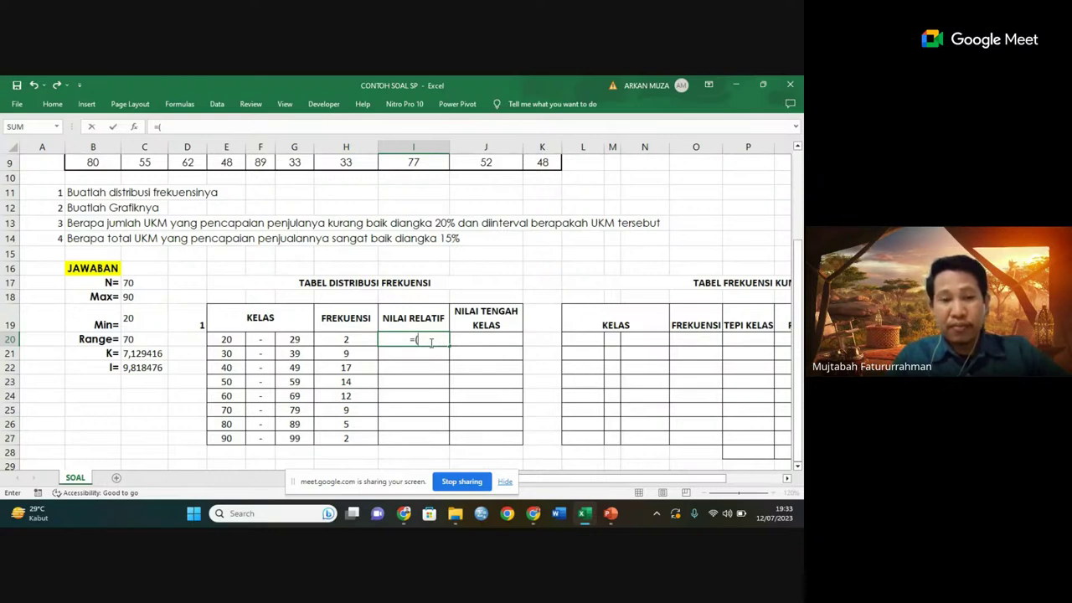
left_click(355, 340)
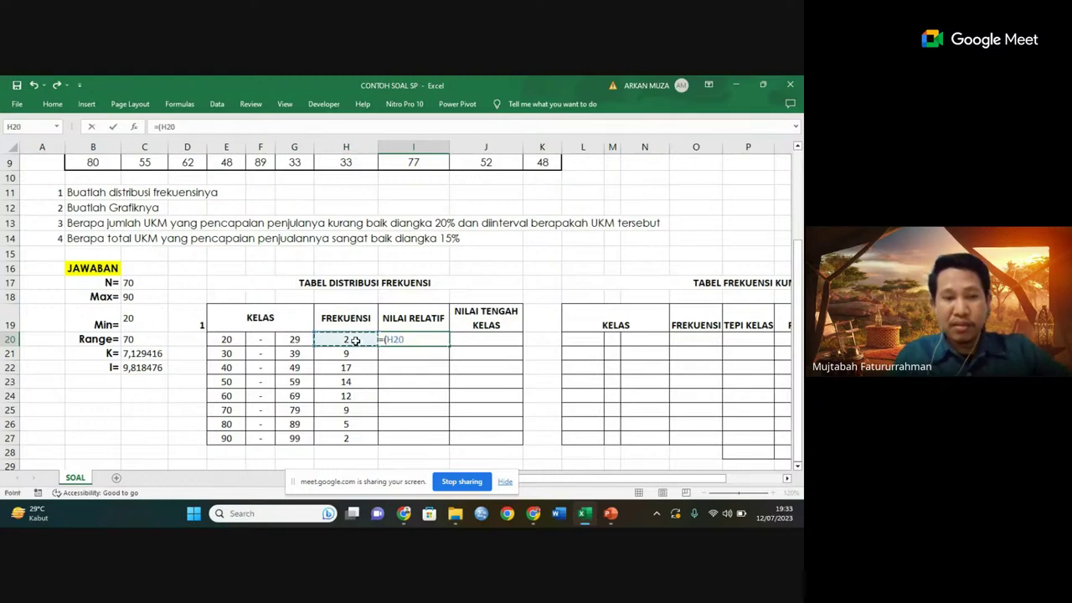
- Switch to PowerPoint to consult the calculation on the DISTRIBUSI FREKUENSI RELATIF slide, and return to the Excel workbook
left_click(611, 516)
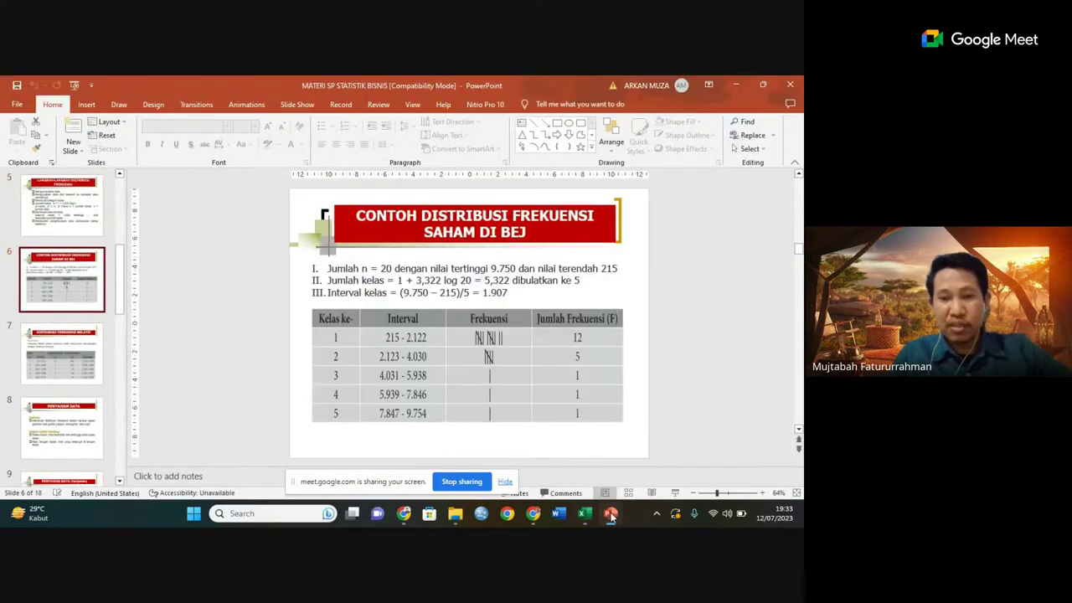
key("Down")
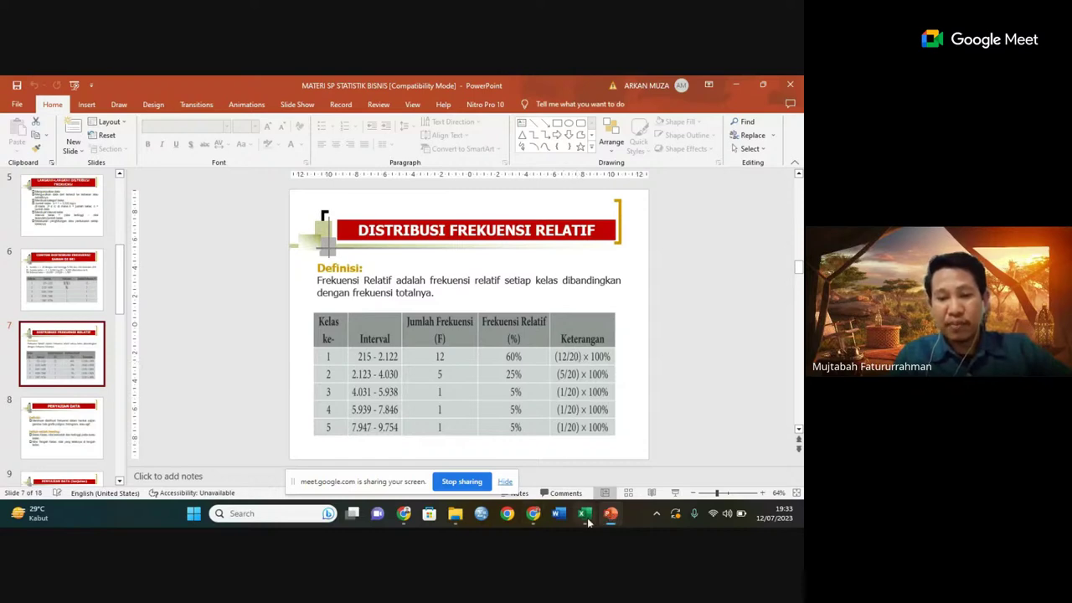
mouse_move(585, 514)
left_click(589, 460)
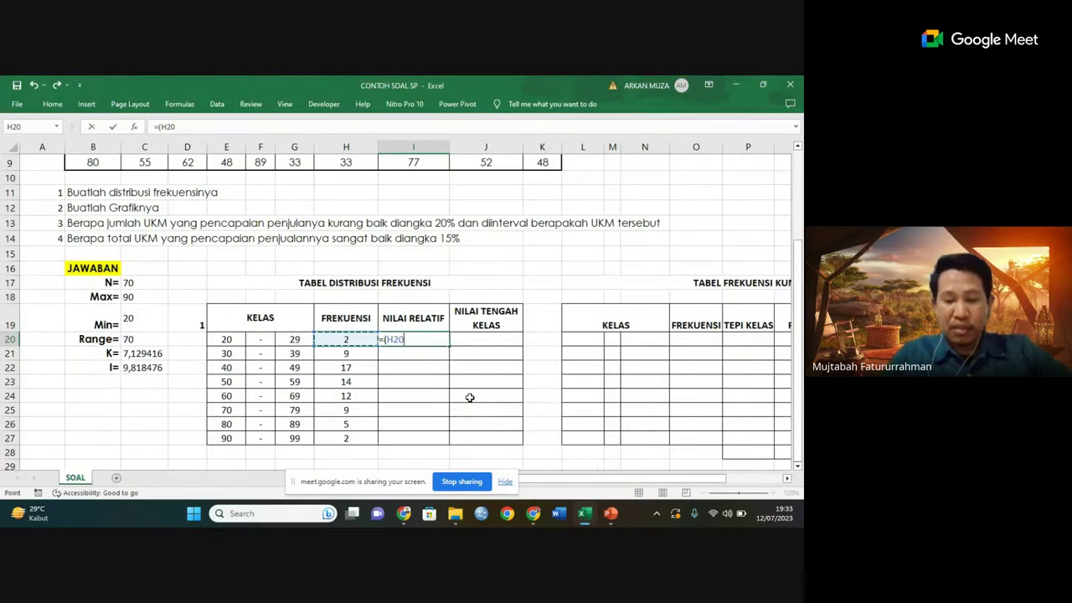
- Complete the formula in I20 as =(H20/C17)*100%, dividing the class frequency by N
type("/")
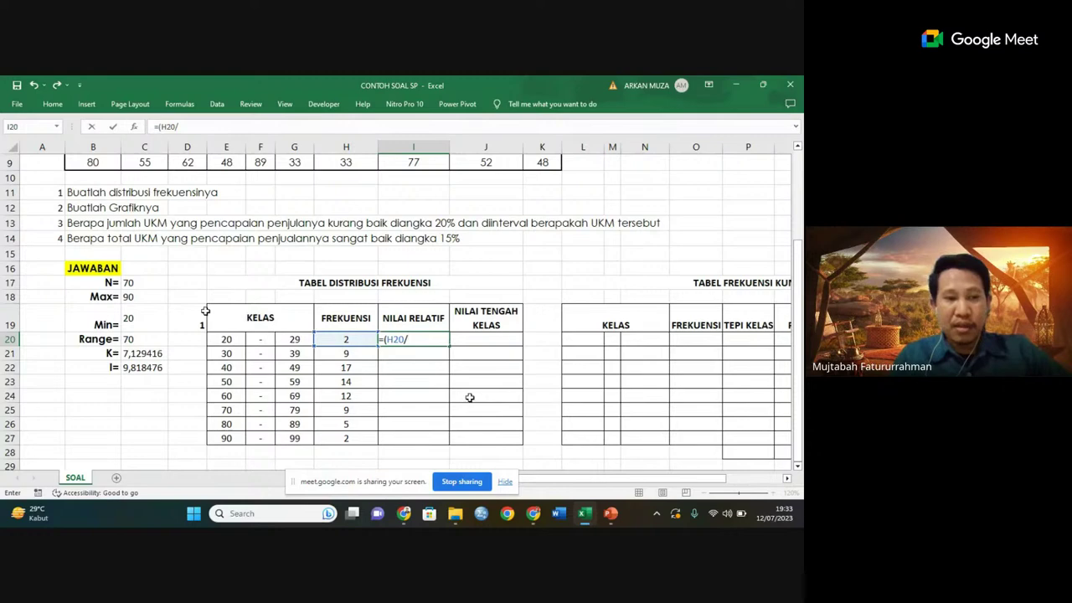
left_click(144, 285)
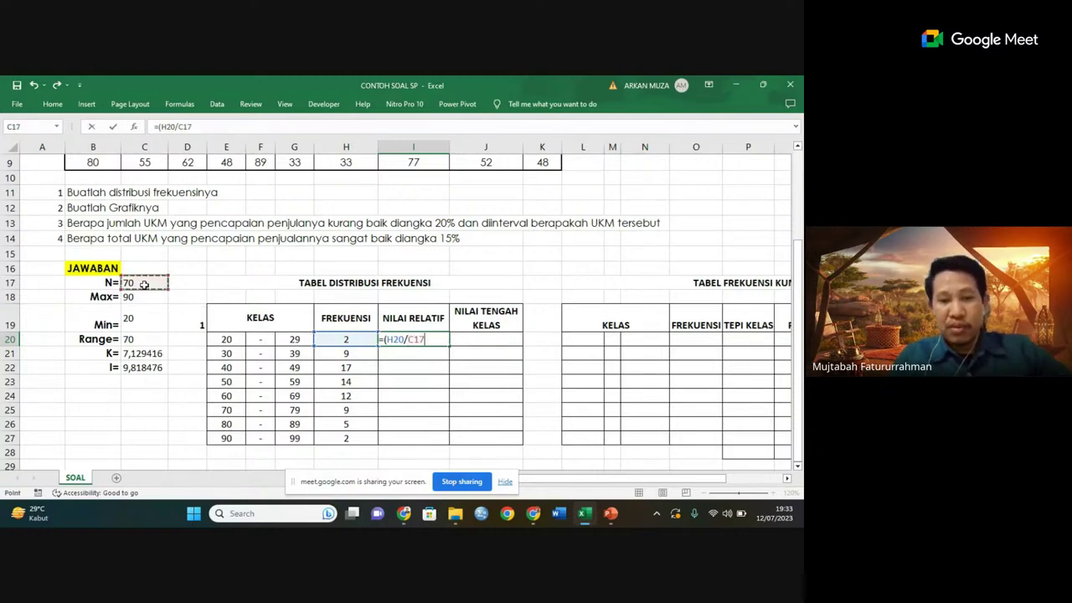
type(")")
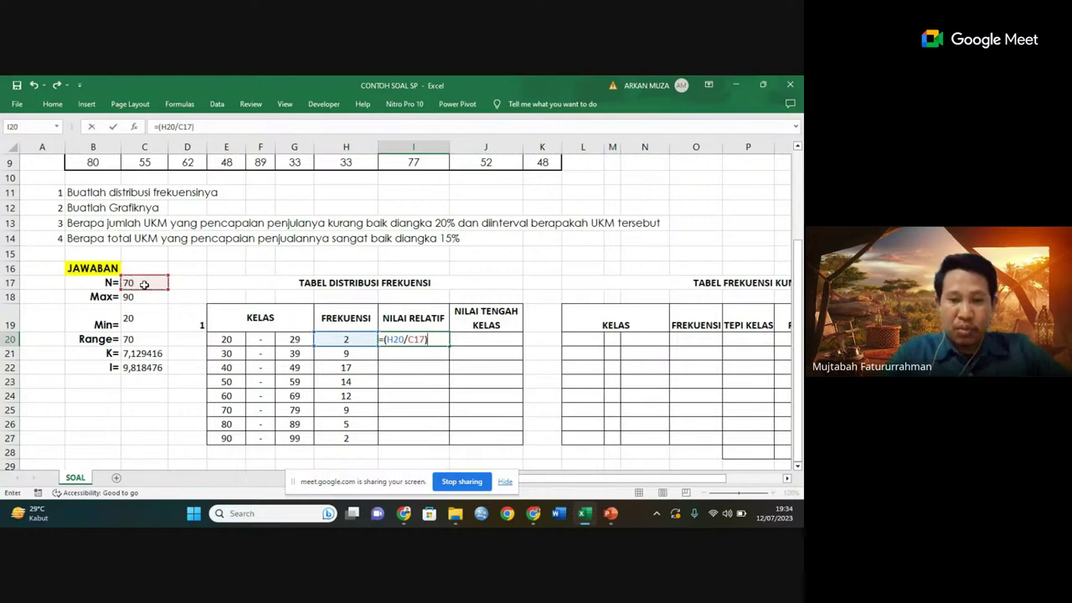
type("*100")
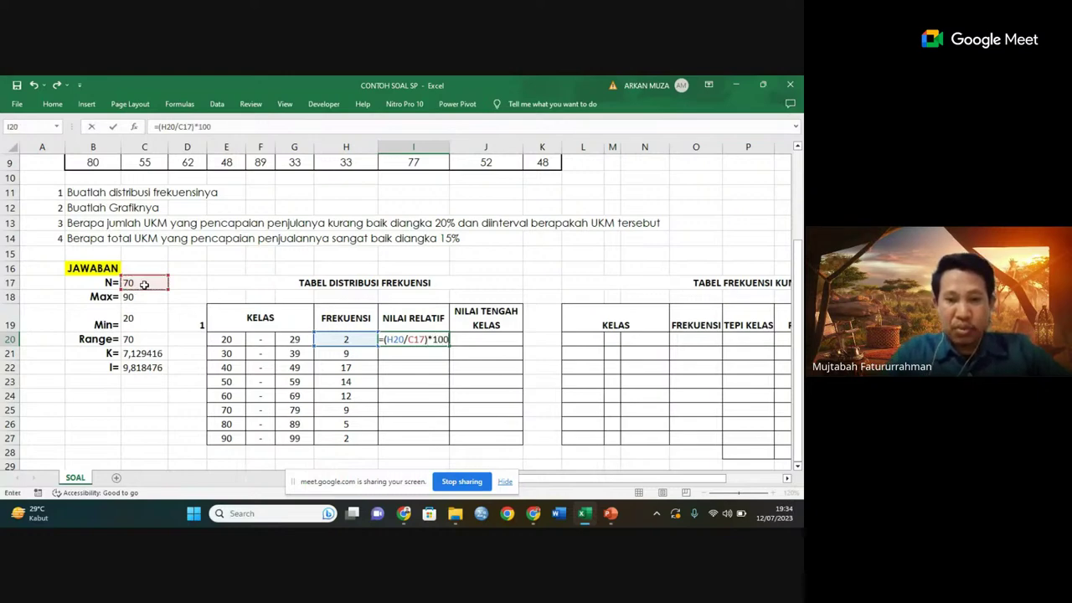
type("%")
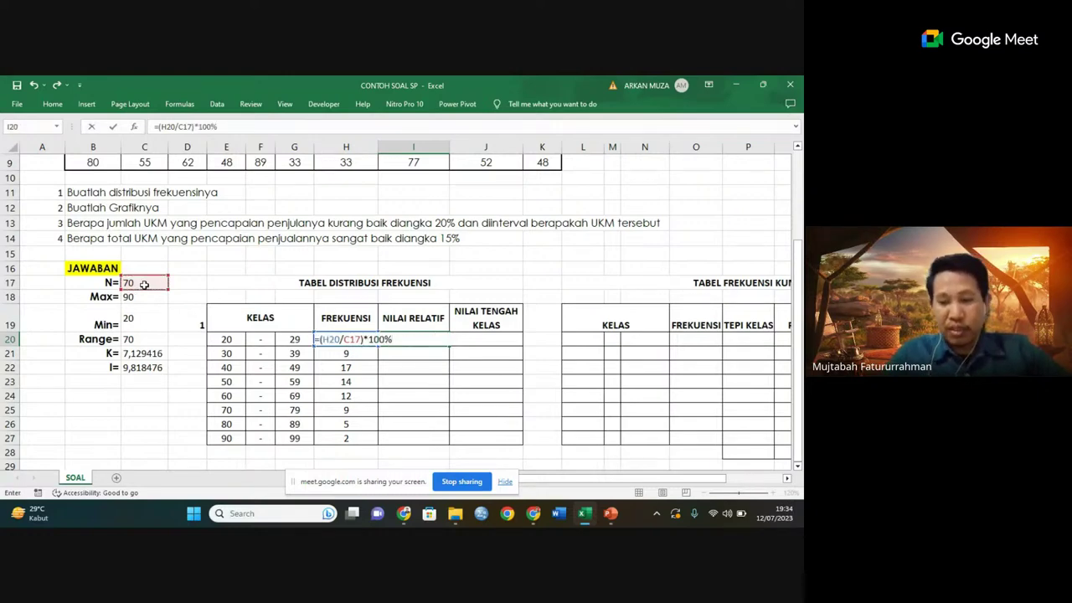
key("Return")
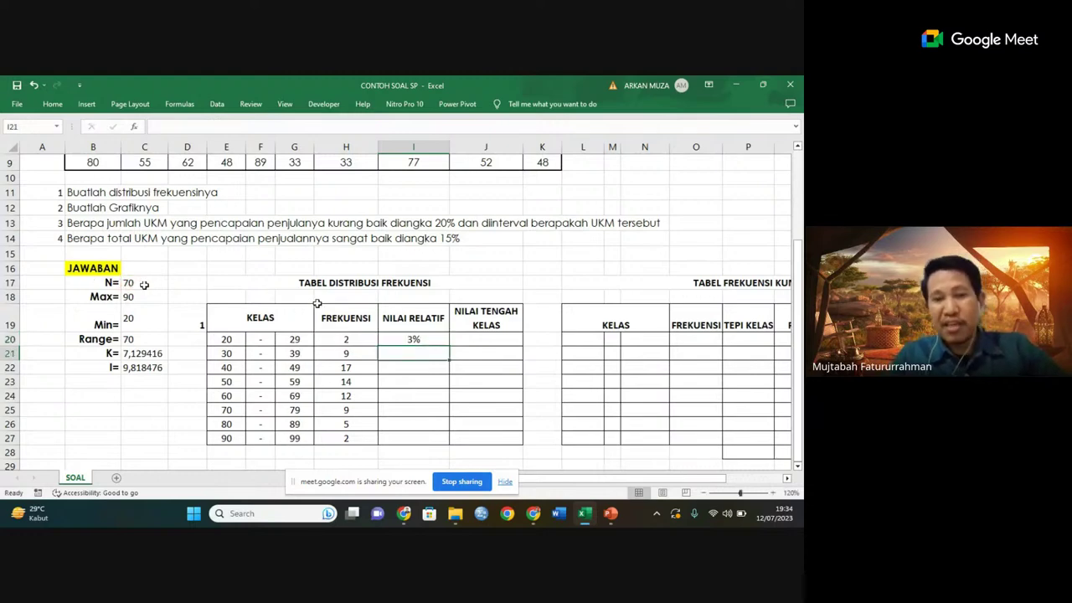
- Lock the row of N in the I20 formula, making it =(H20/C$17)*100%, and fill it down through I27
left_click(419, 340)
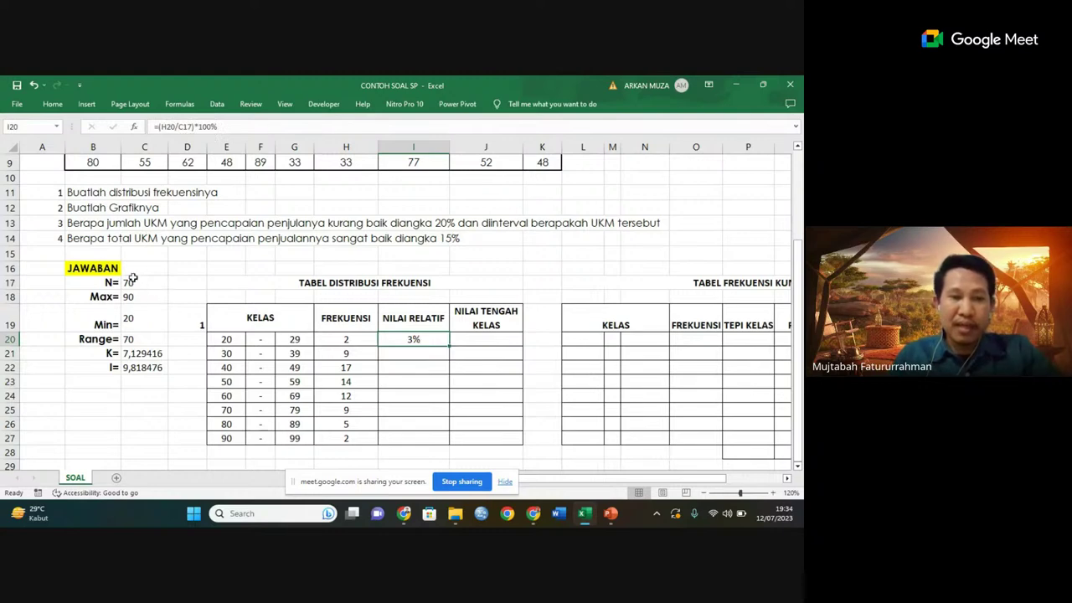
double_click(418, 338)
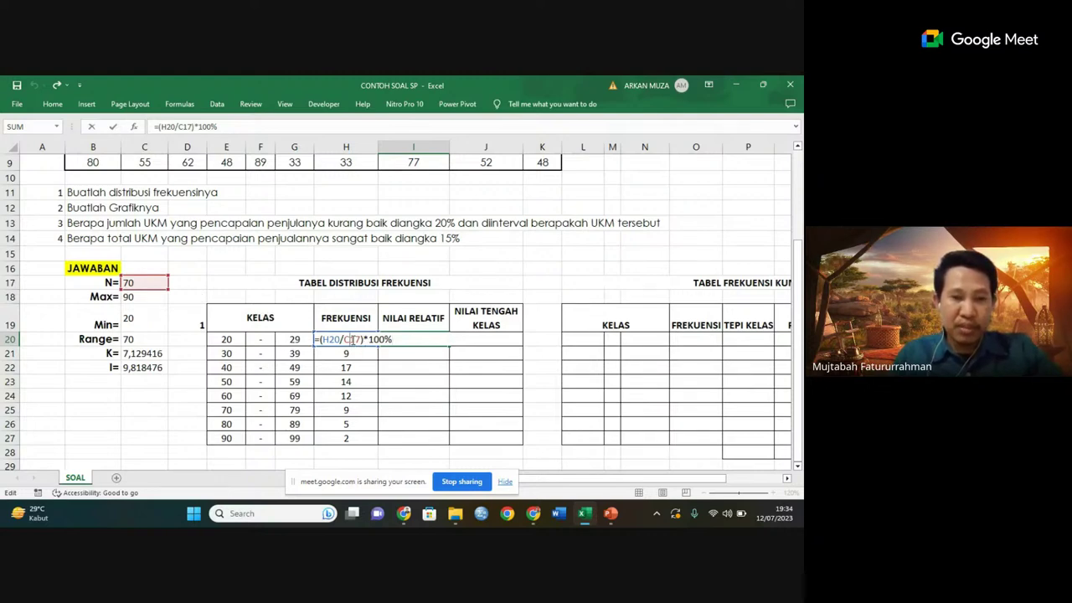
type("$")
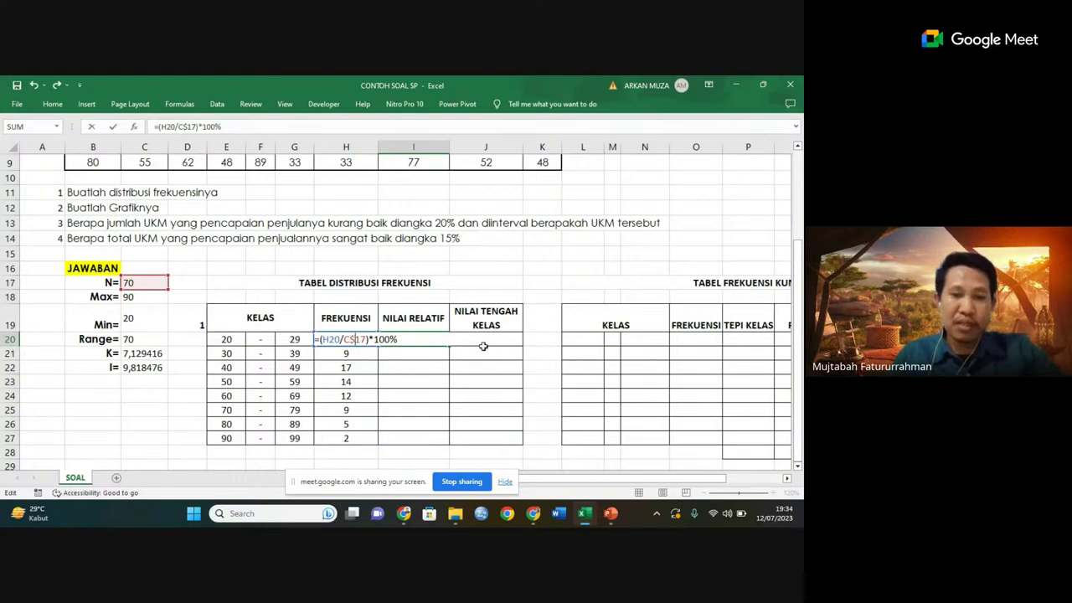
key("ctrl+Return")
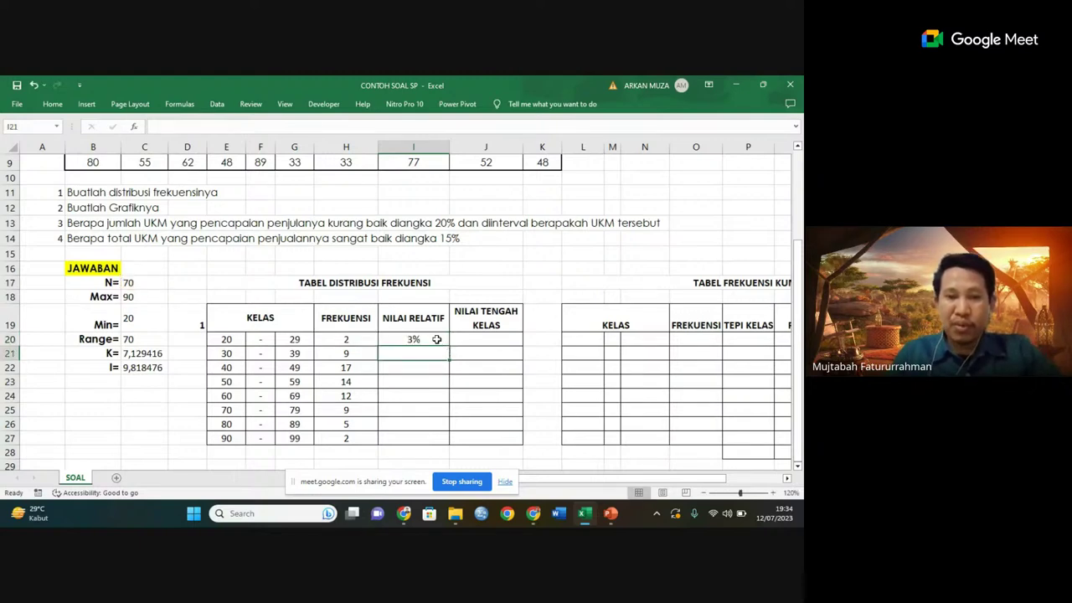
left_click_drag(449, 345, 435, 440)
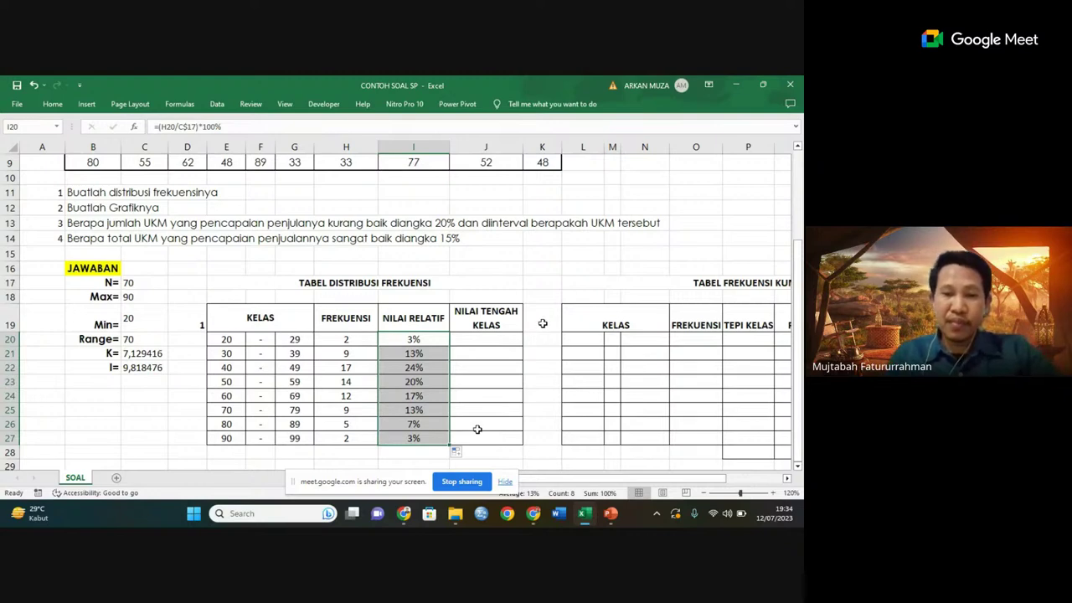
left_click(541, 352)
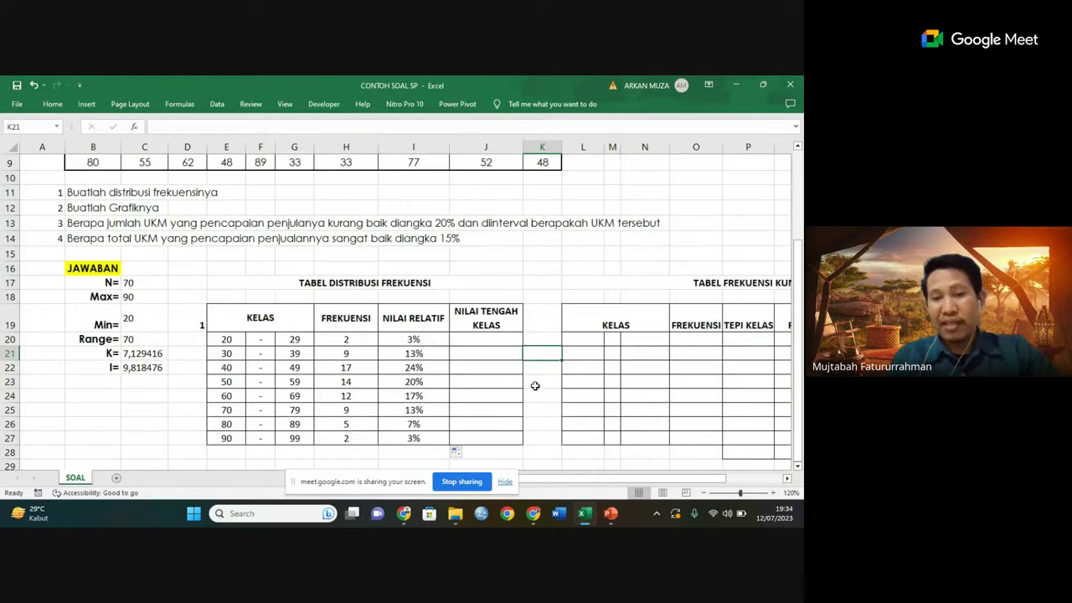
- Enter the class midpoint formula =(E20+G20)/2 in J20, averaging the first class's lower and upper limits
left_click(494, 340)
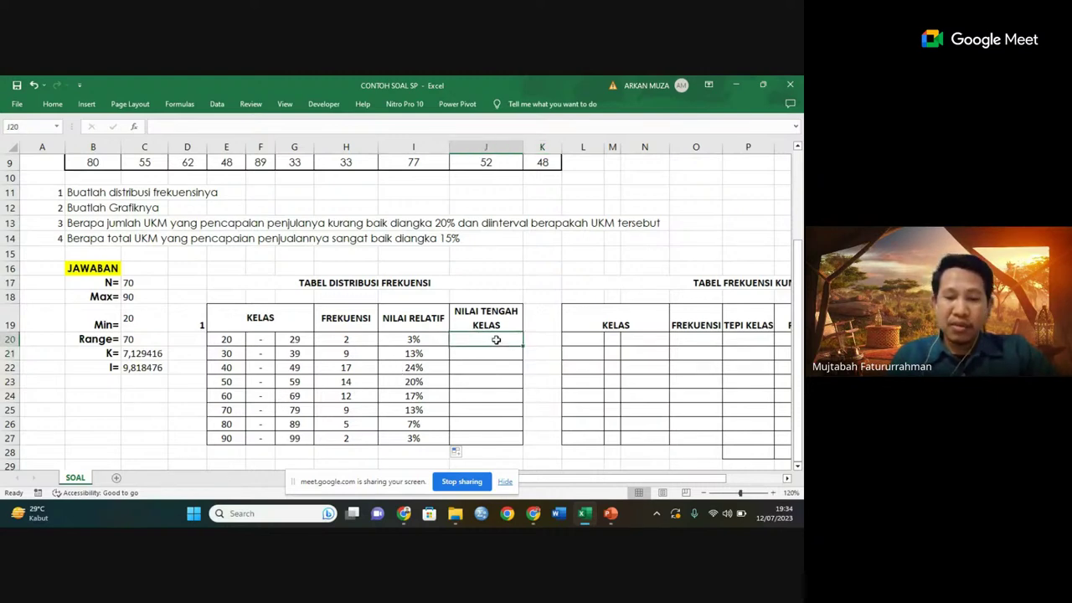
type("=")
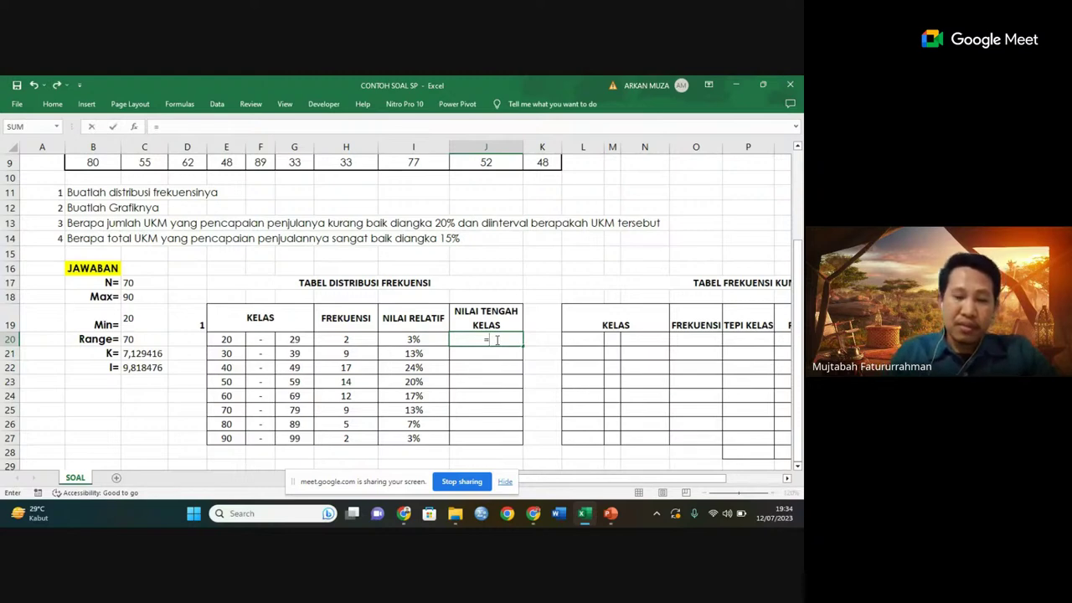
type("(")
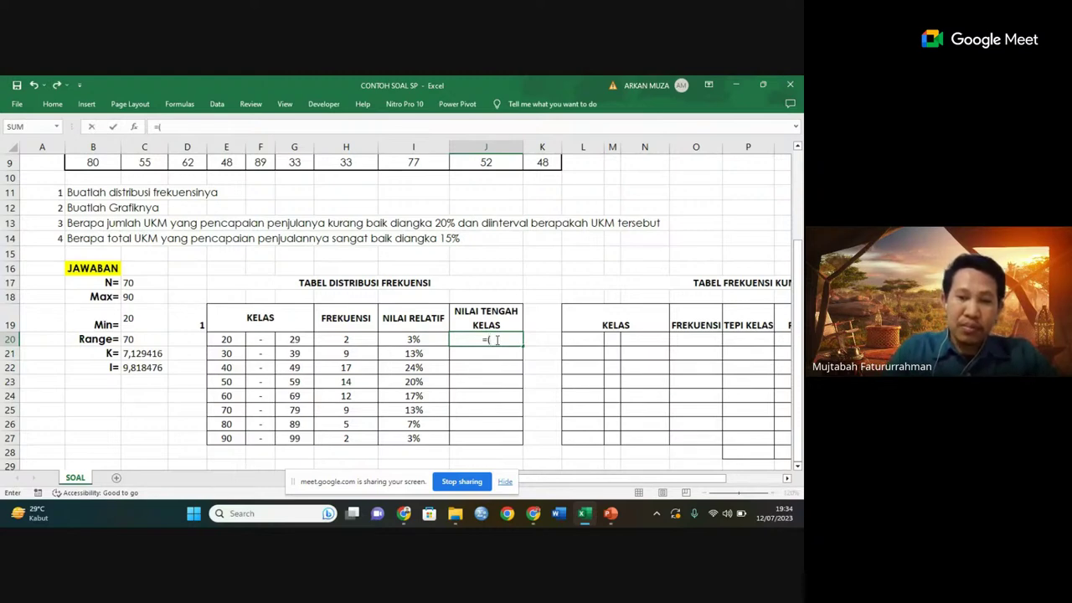
left_click(230, 339)
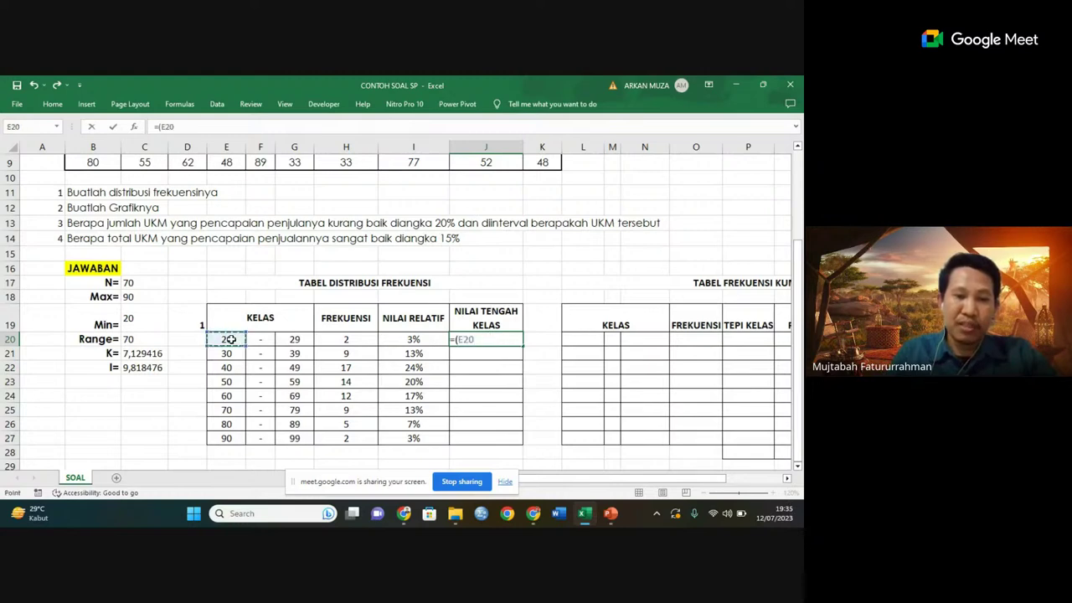
type("+")
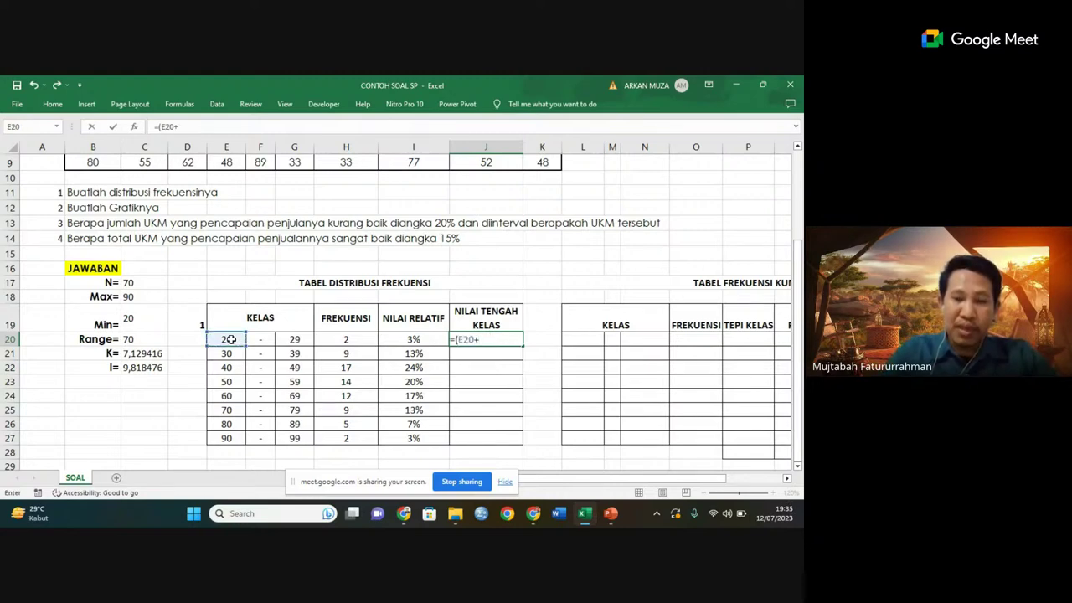
left_click(297, 338)
type(")/2")
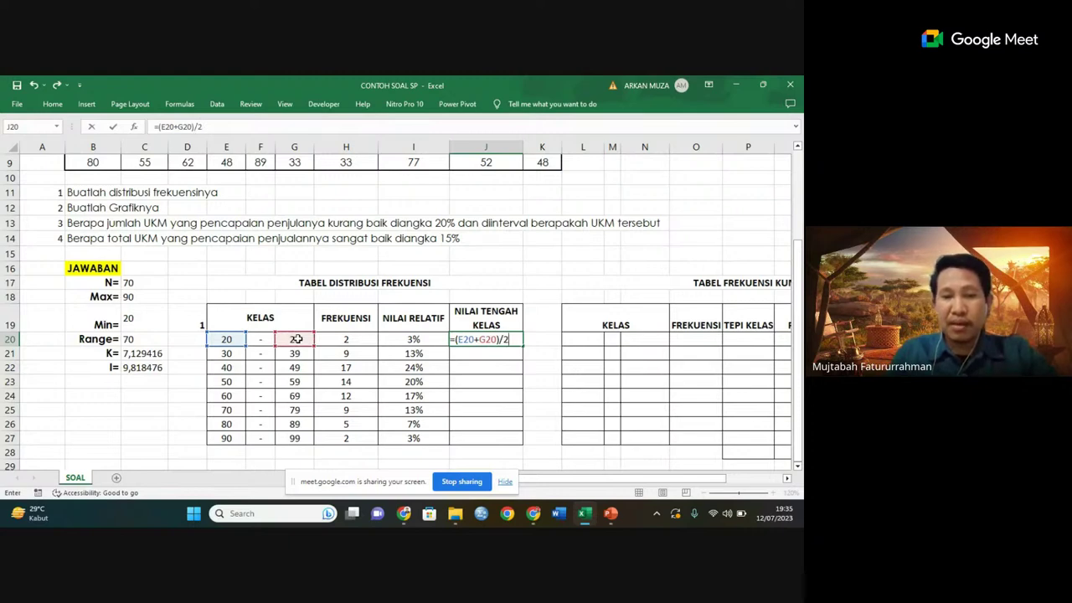
key("Return")
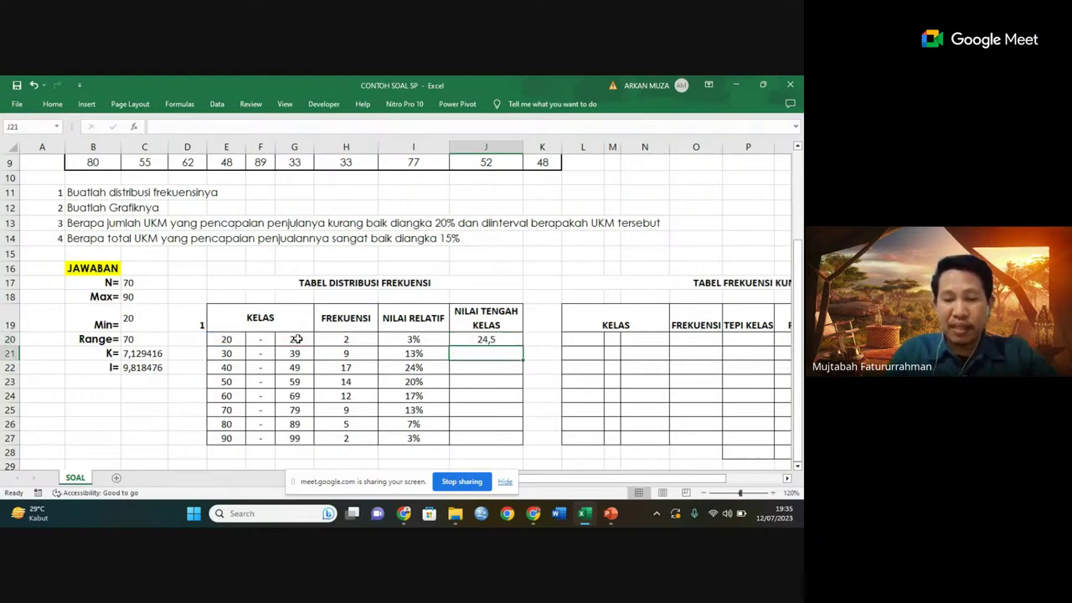
- Fill the midpoint formula from J20 down through J27 for the remaining classes
left_click(494, 340)
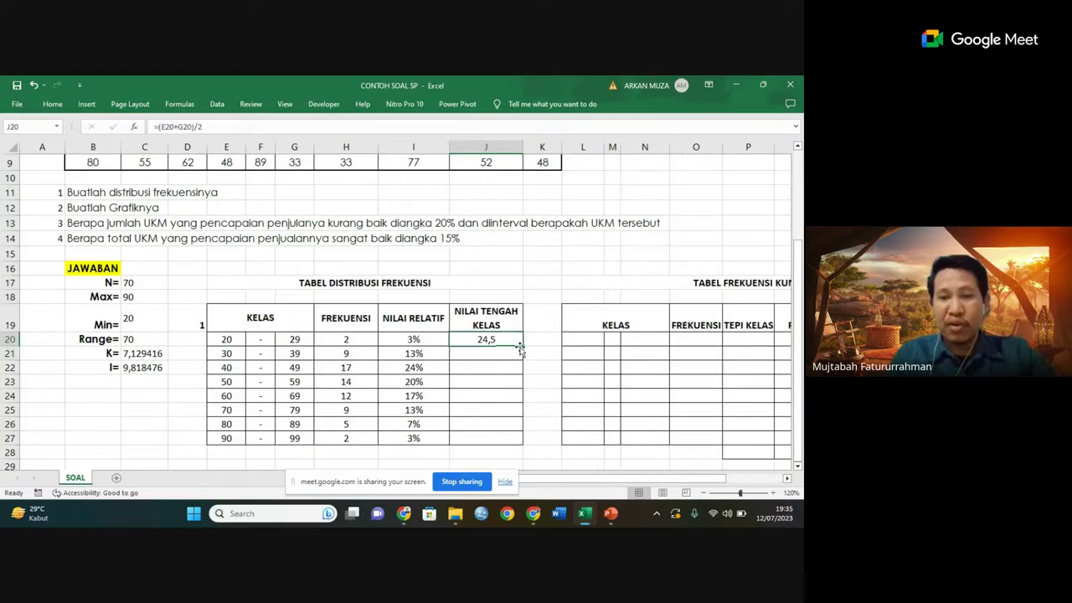
left_click_drag(521, 347, 521, 441)
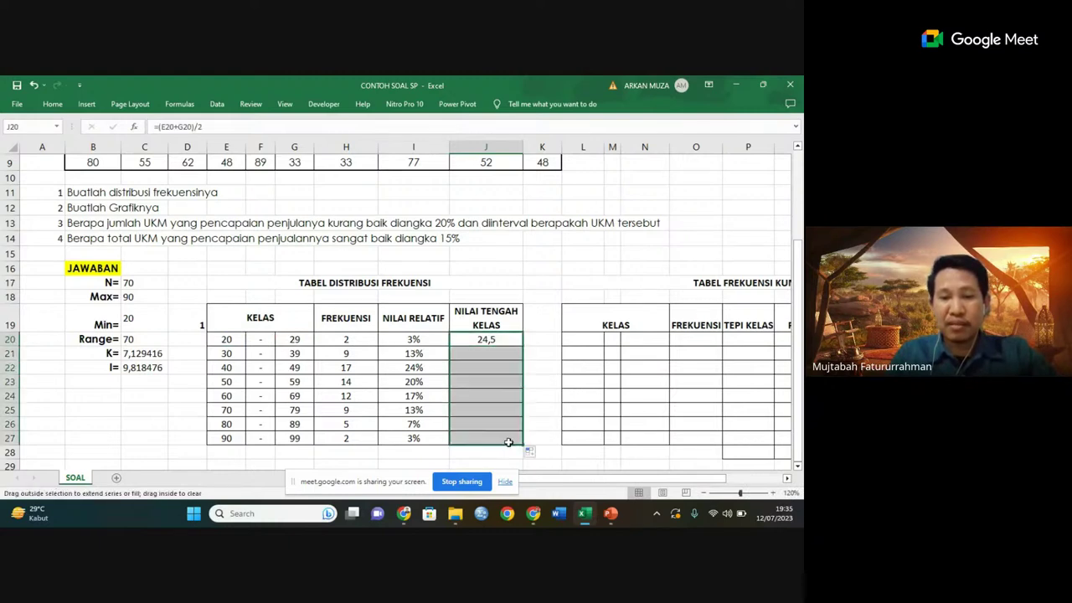
left_click(541, 339)
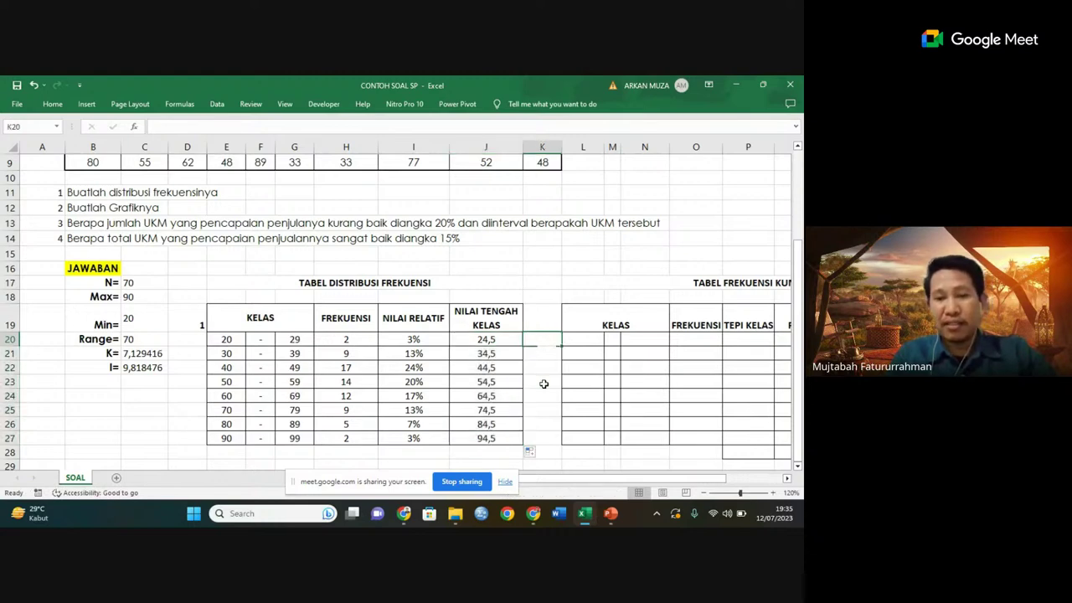
- Highlight the merged TABEL DISTRIBUSI FREKUENSI title in row 17 with a yellow fill
left_click(441, 283)
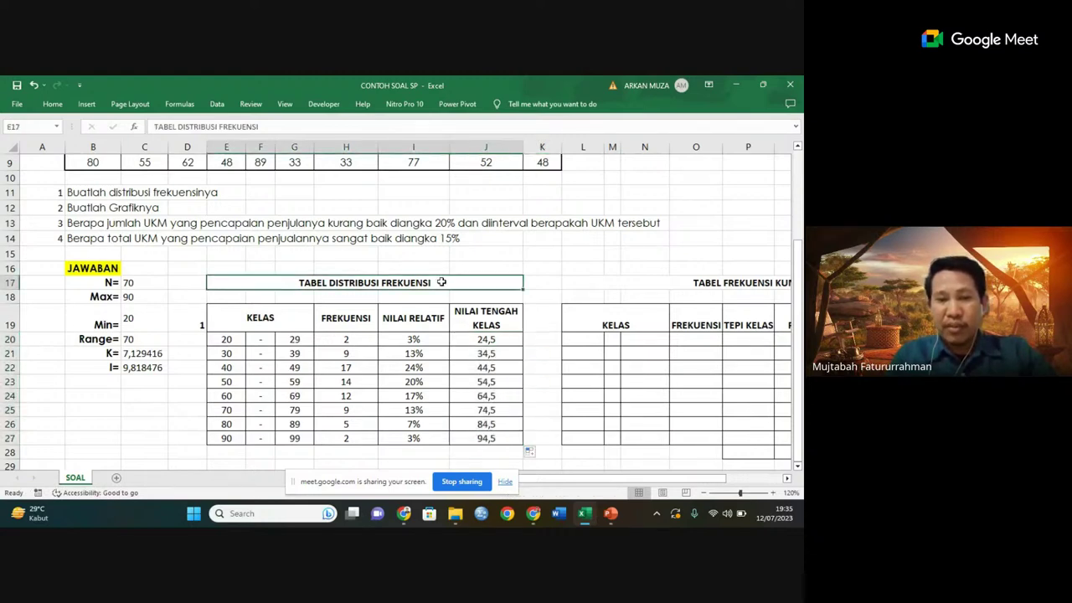
left_click(54, 105)
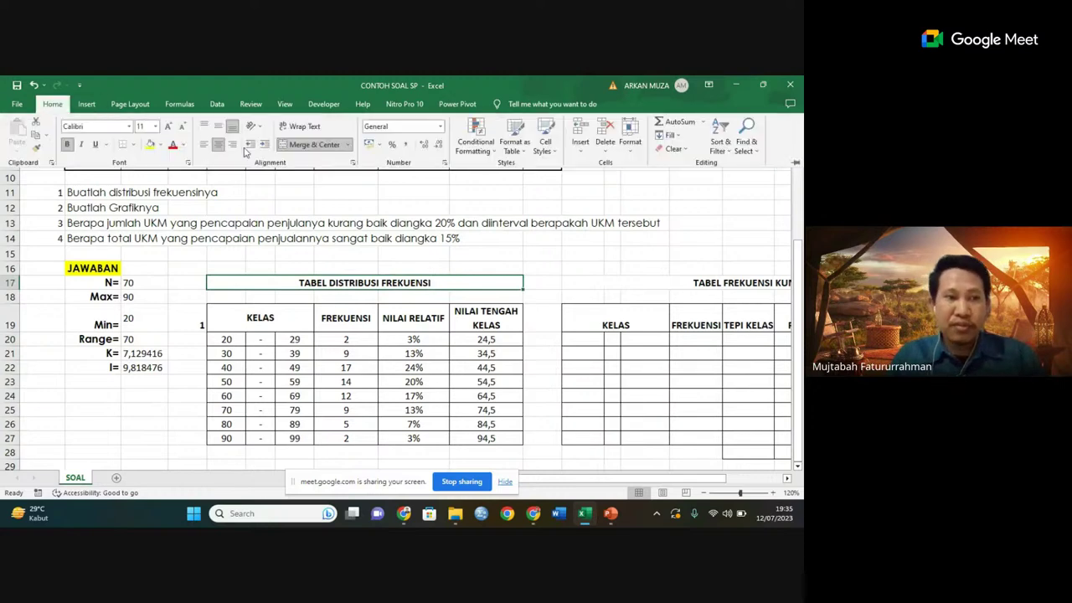
left_click(185, 145)
left_click(151, 147)
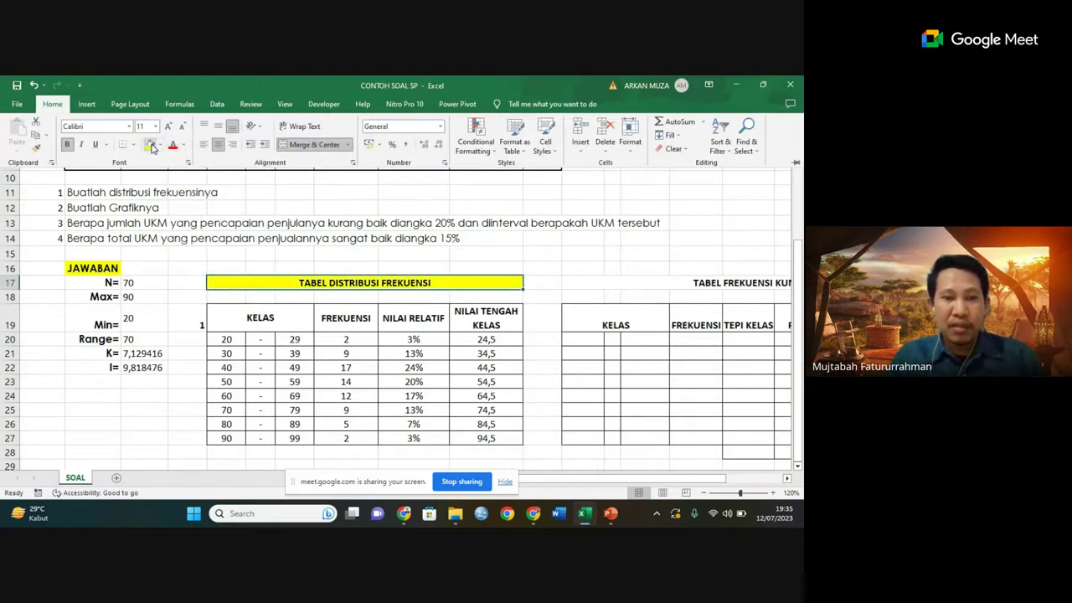
left_click(541, 329)
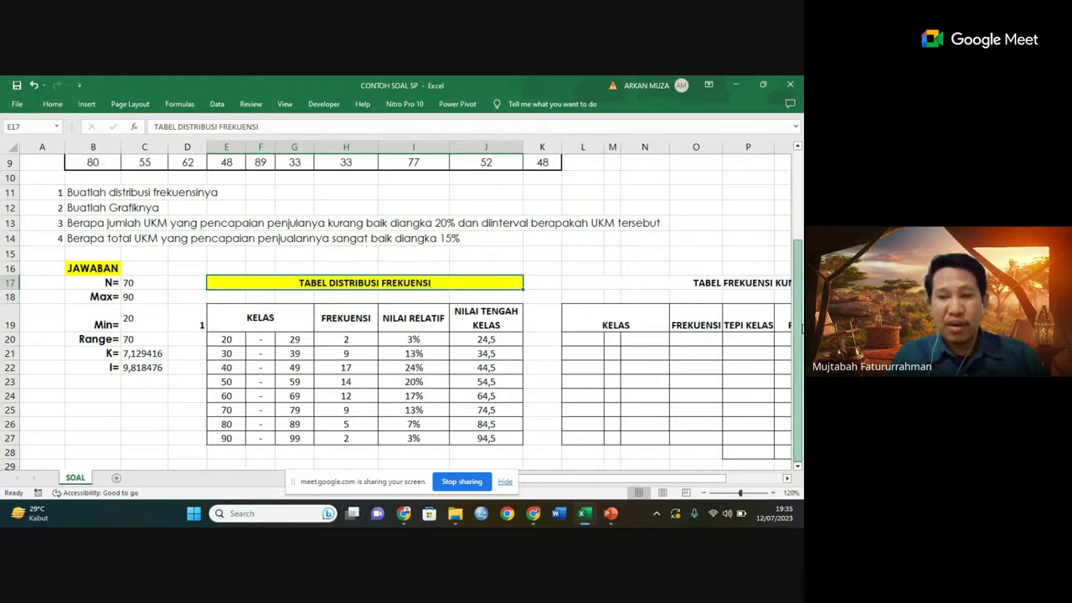
- Copy the KELAS and FREKUENSI columns, E19:H27, and paste them as values only starting at E30
left_click(799, 468)
left_click(798, 468)
left_click(798, 468)
left_click(798, 468)
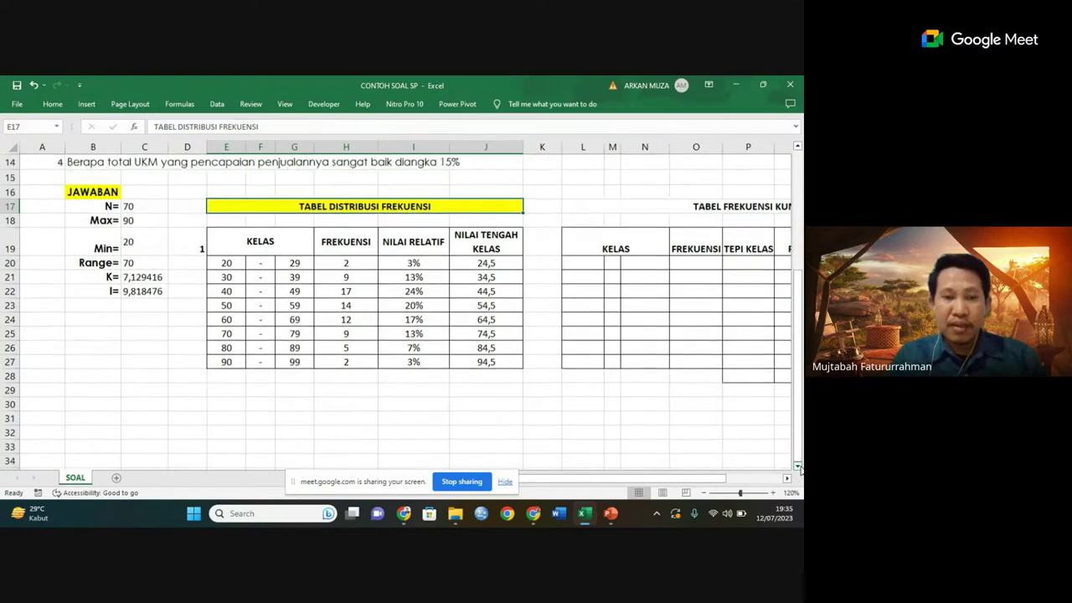
left_click(233, 245)
left_click_drag(234, 244, 332, 361)
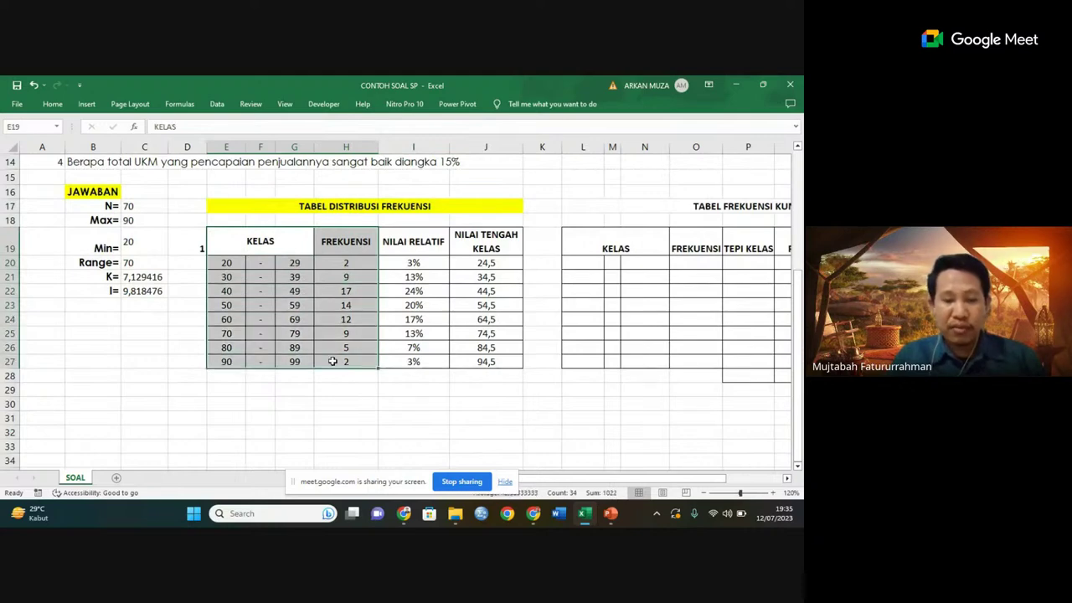
key("ctrl+c")
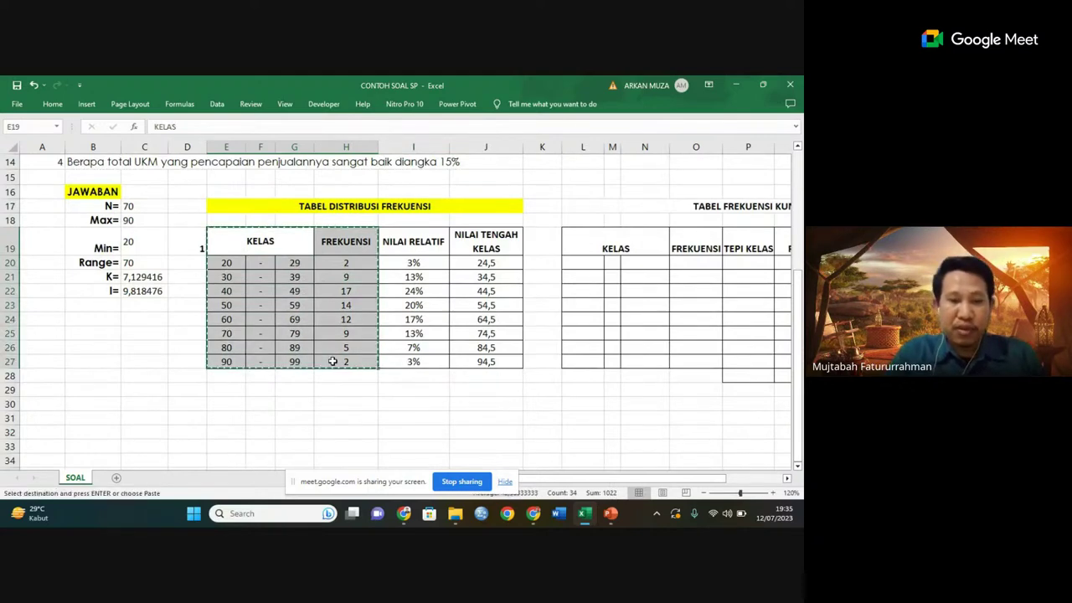
left_click(232, 405)
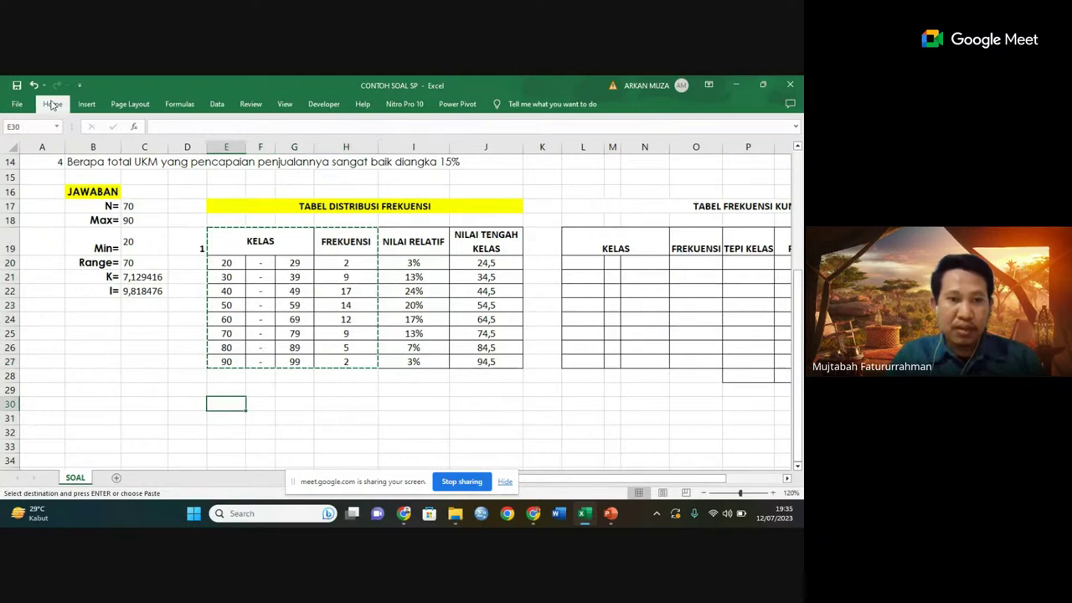
left_click(52, 104)
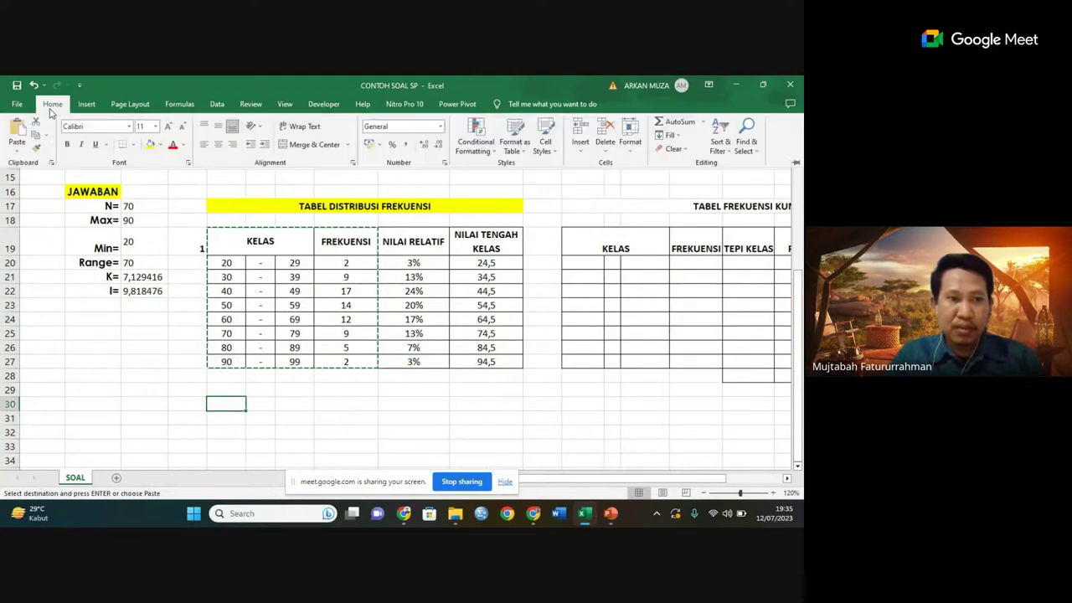
left_click(18, 149)
left_click(17, 227)
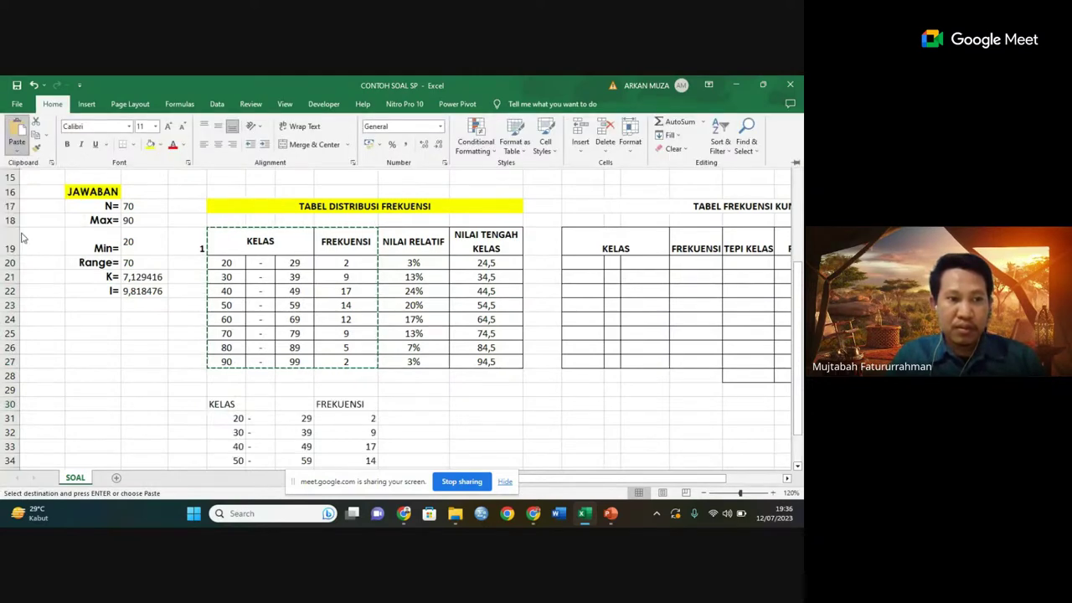
- Apply all borders to the pasted table E30:H38 and centre its contents horizontally and vertically
left_click(132, 145)
left_click(155, 246)
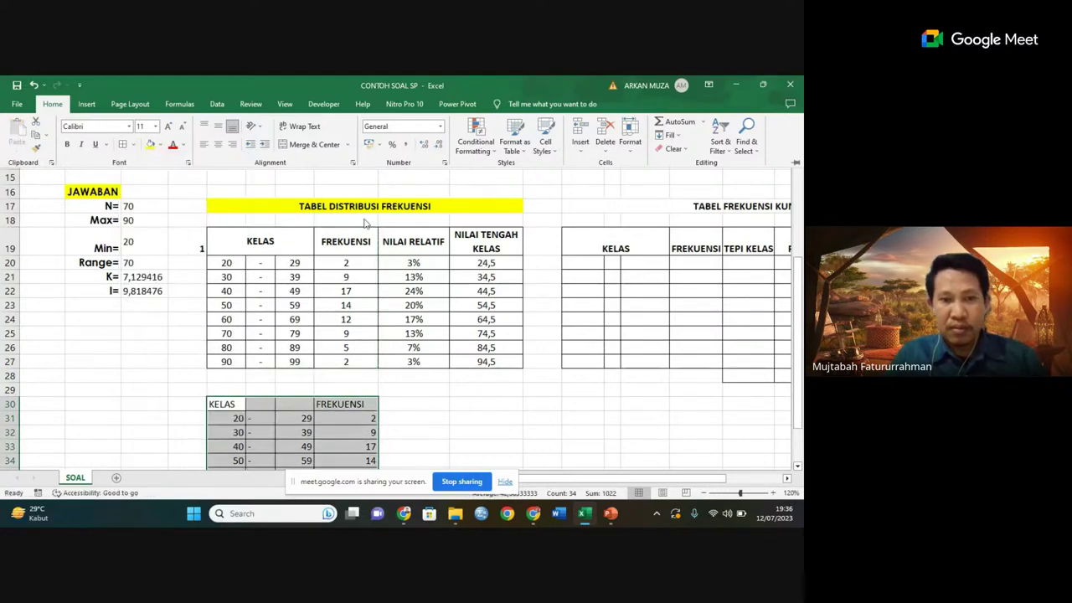
left_click(218, 144)
left_click(218, 127)
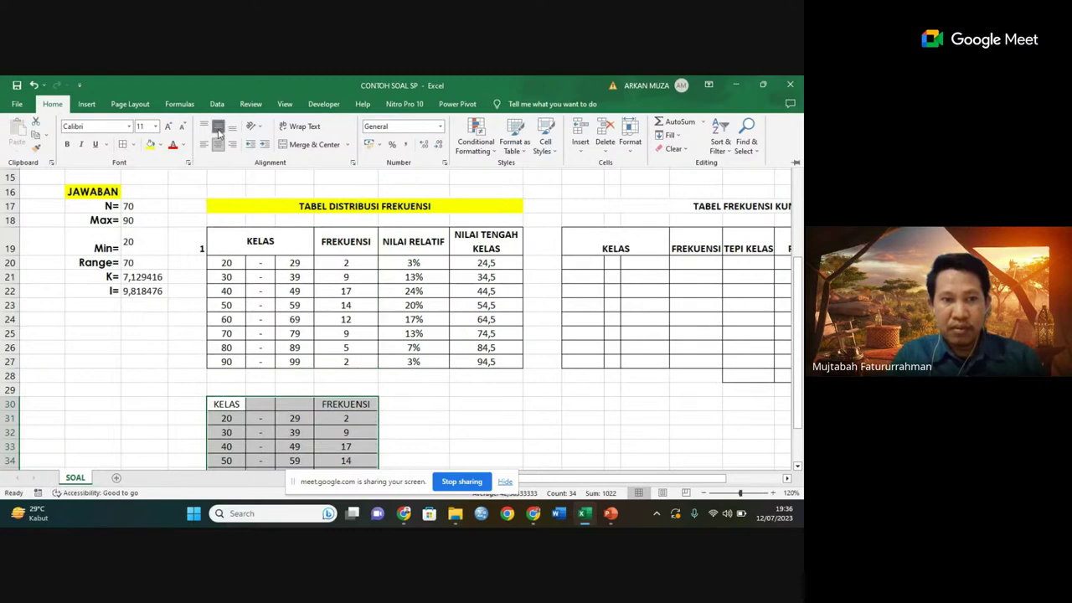
- Merge and centre the KELAS header across E30:G30 in the copied table
left_click(229, 405)
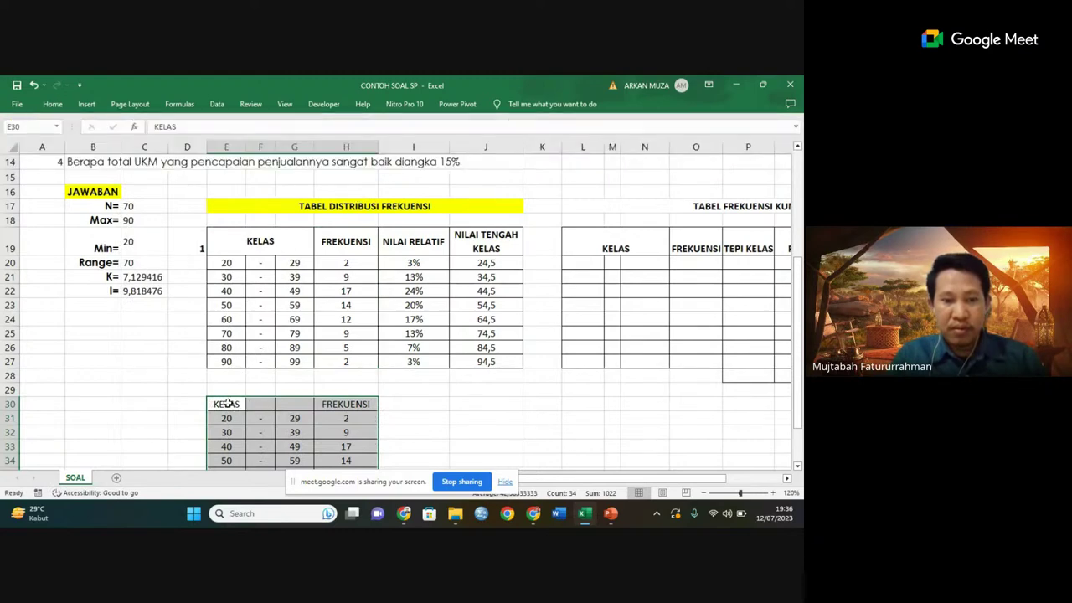
left_click_drag(228, 403, 285, 412)
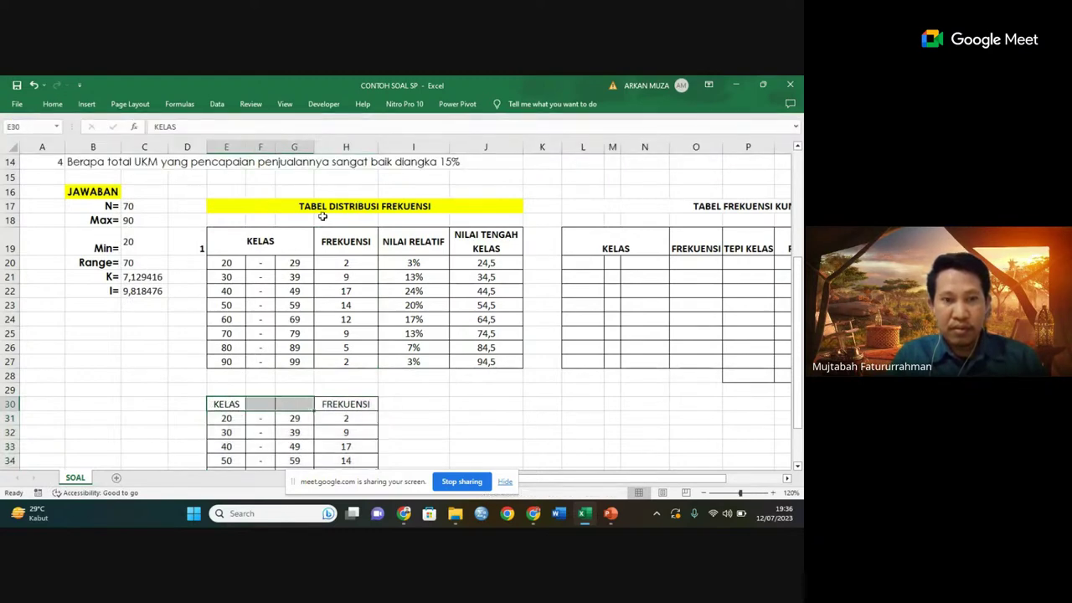
left_click(52, 104)
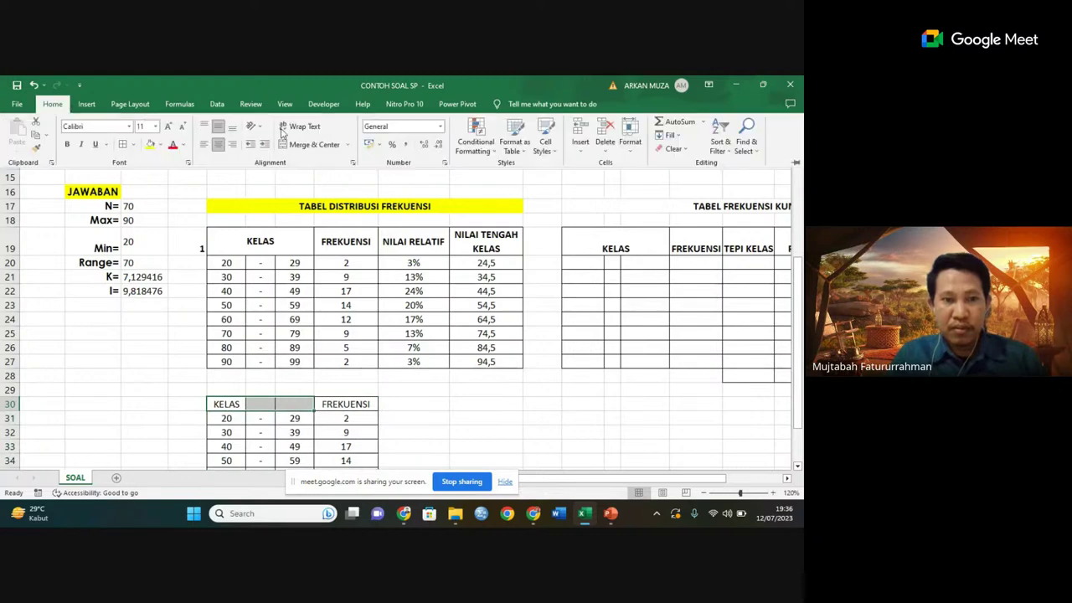
left_click(311, 145)
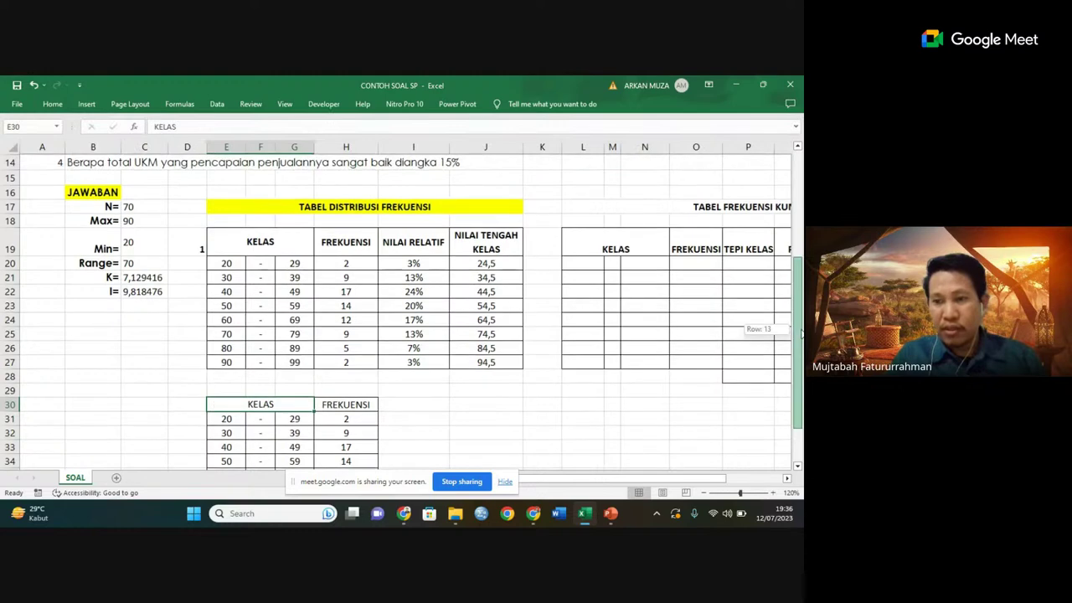
- Join E31, F31 and G31 with a CONCATENATE formula in I31 and fill it down through I38
scroll(800, 452, "down", 1)
scroll(800, 469, "down", 1)
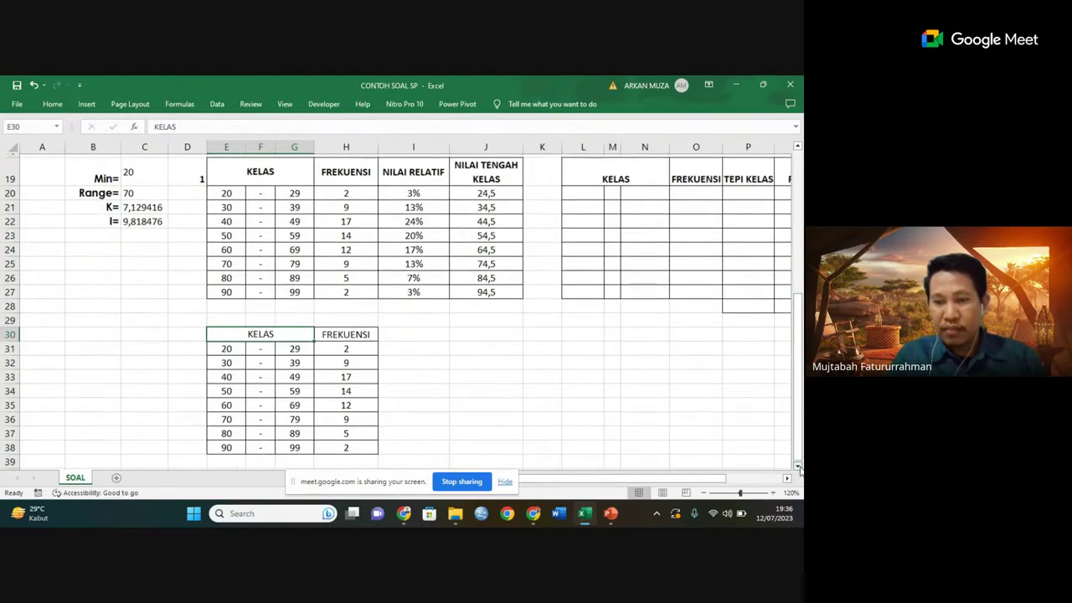
scroll(529, 407, "down", 1)
left_click(482, 346)
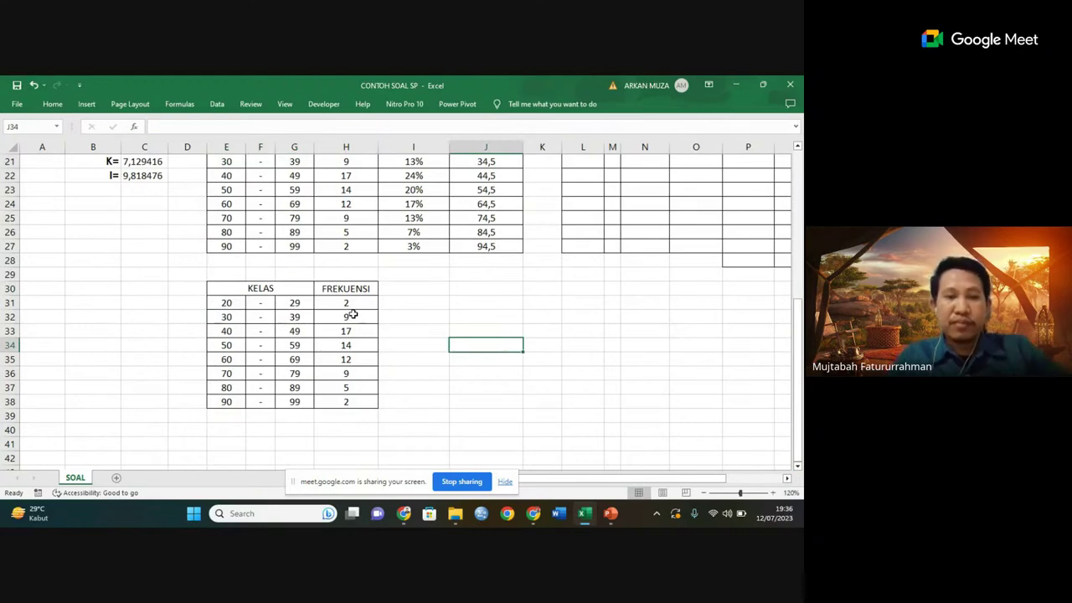
left_click(409, 317)
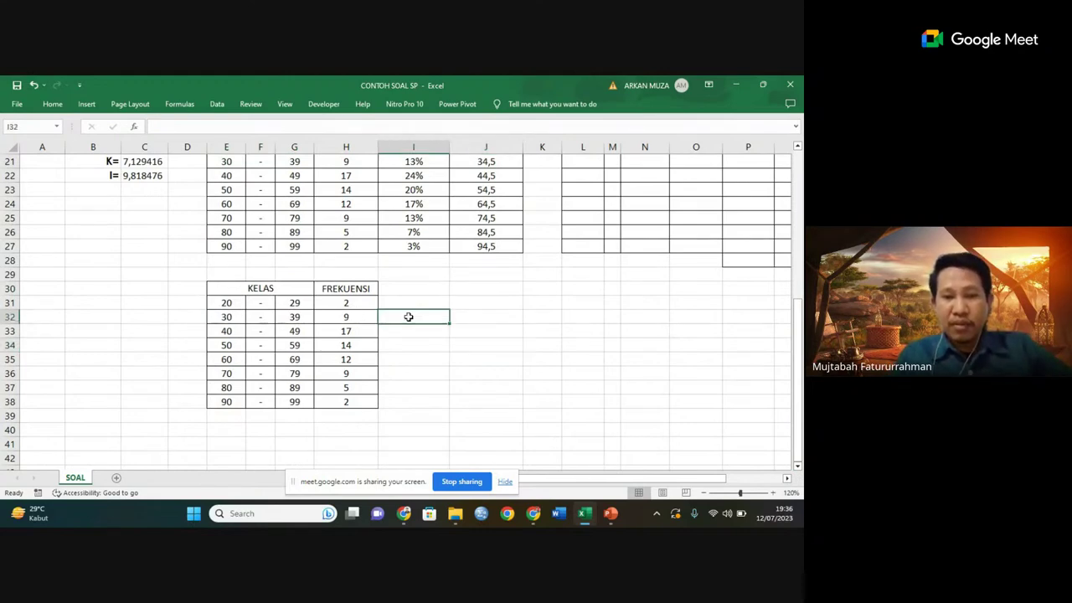
left_click(422, 302)
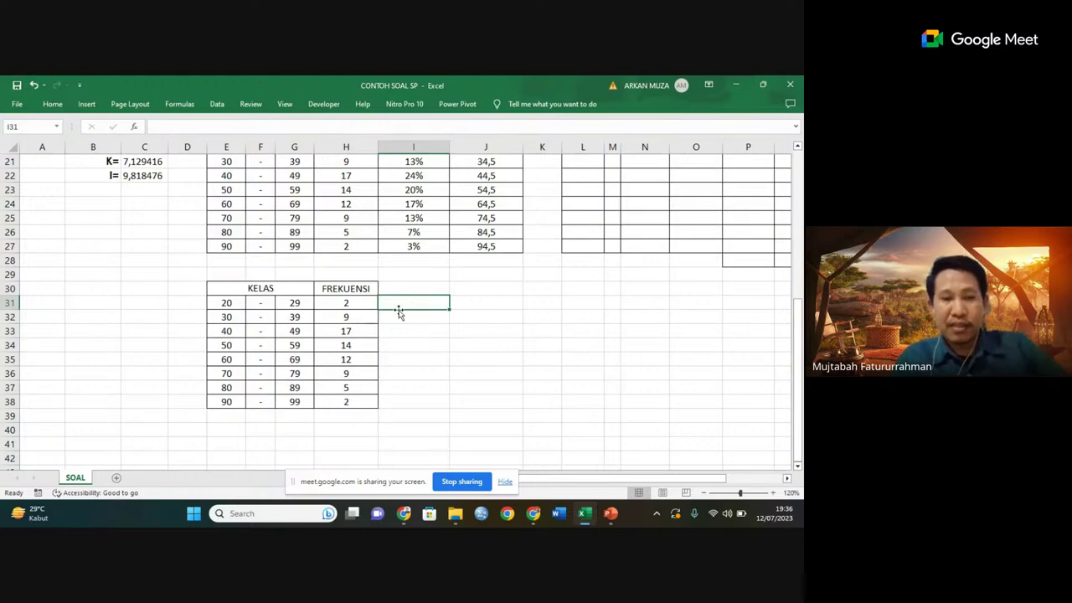
type("=")
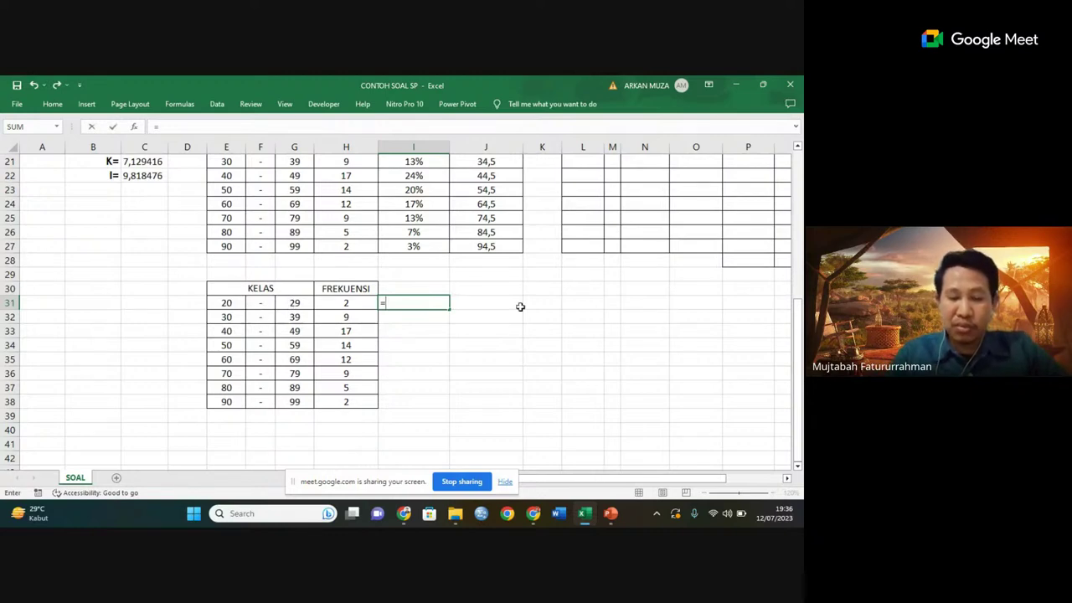
type("C")
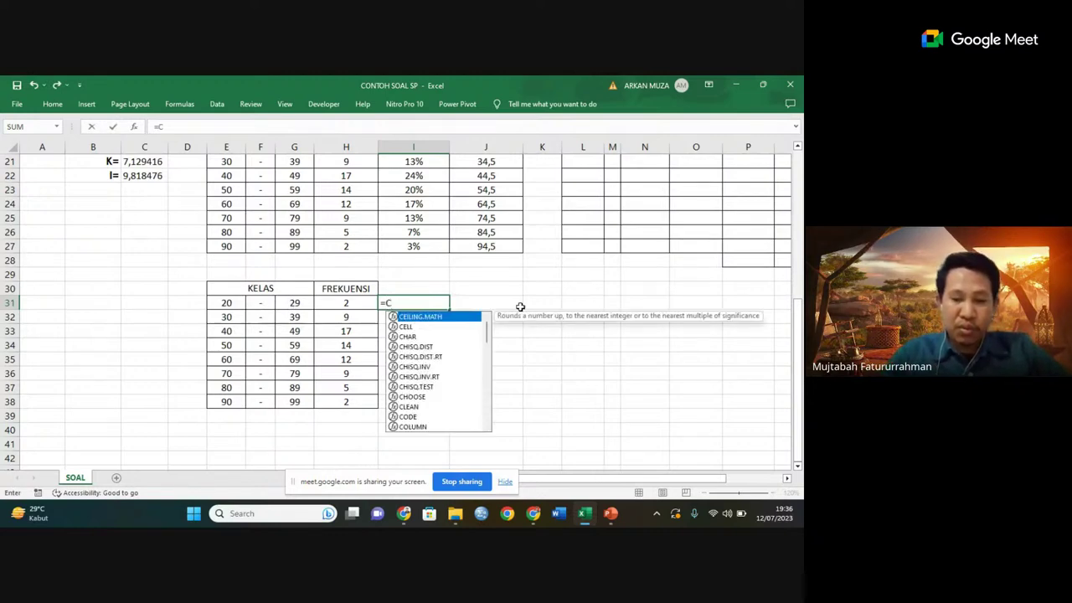
type("ONCA")
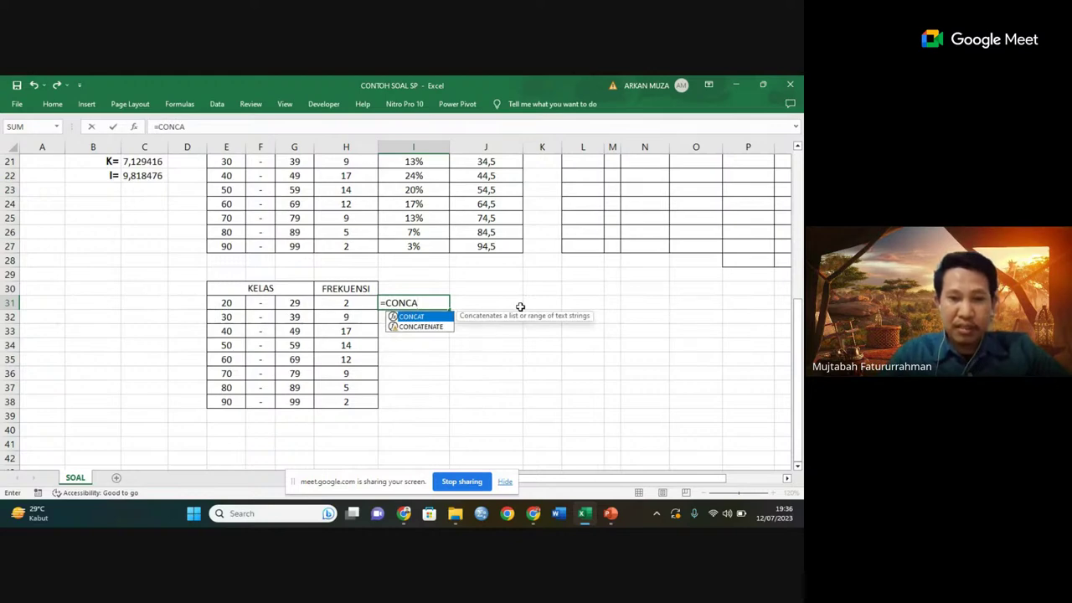
double_click(439, 328)
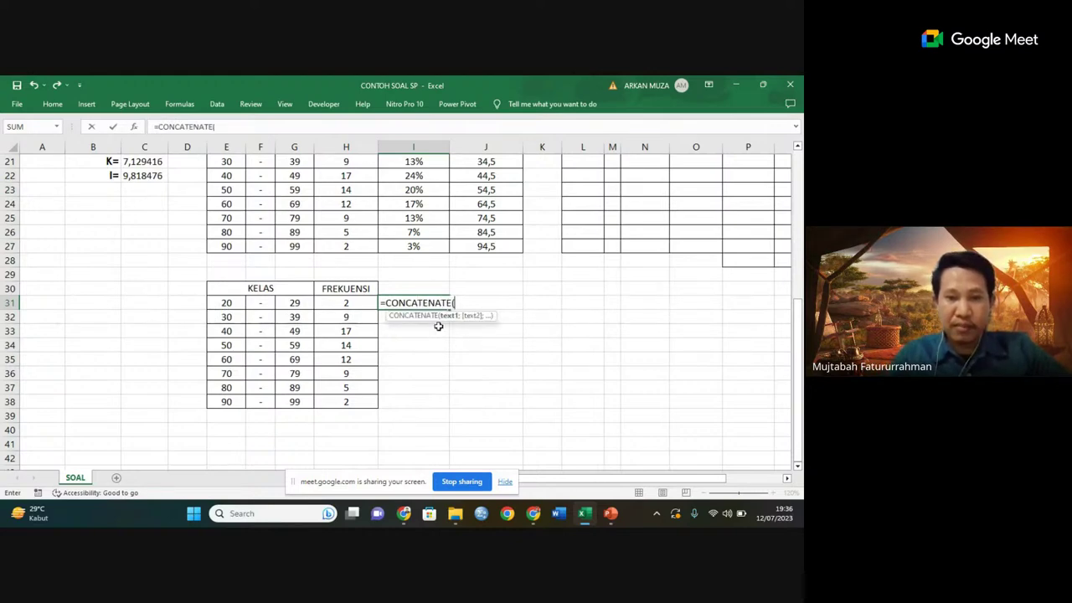
left_click(232, 303)
type(";")
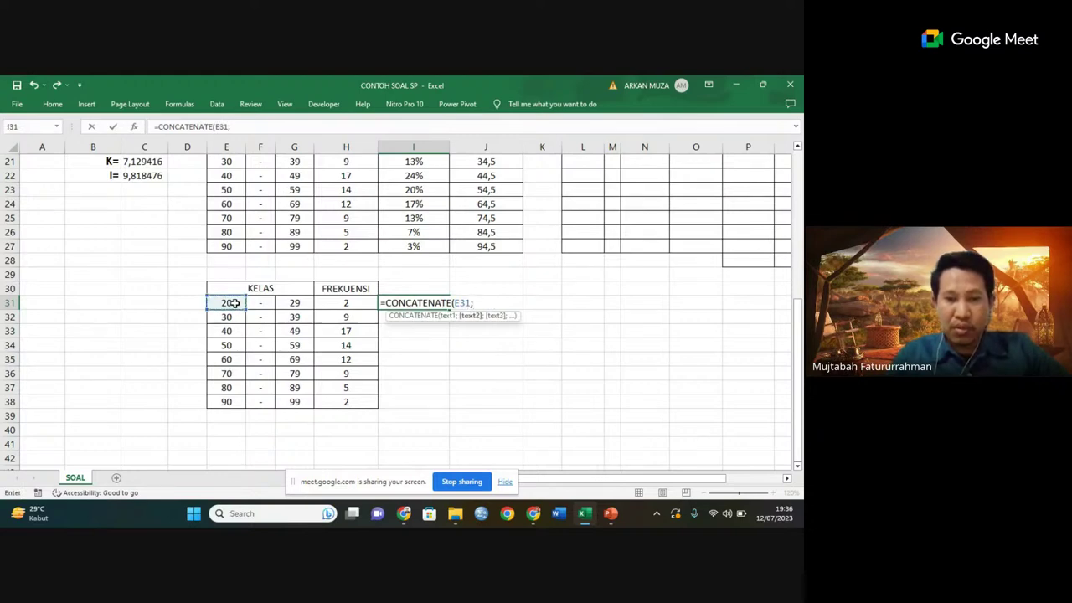
left_click(258, 303)
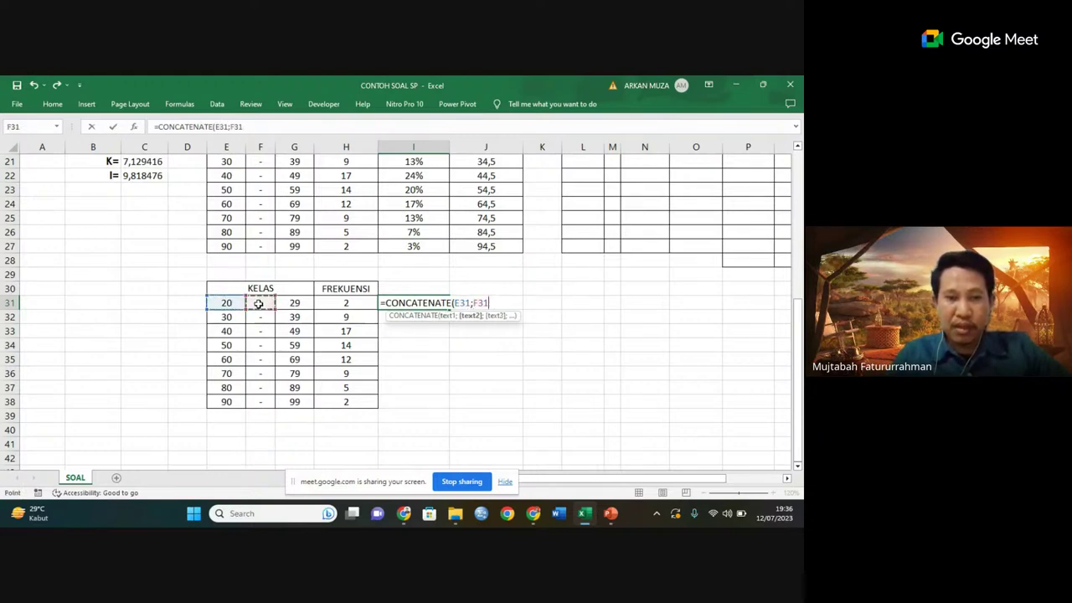
type(";")
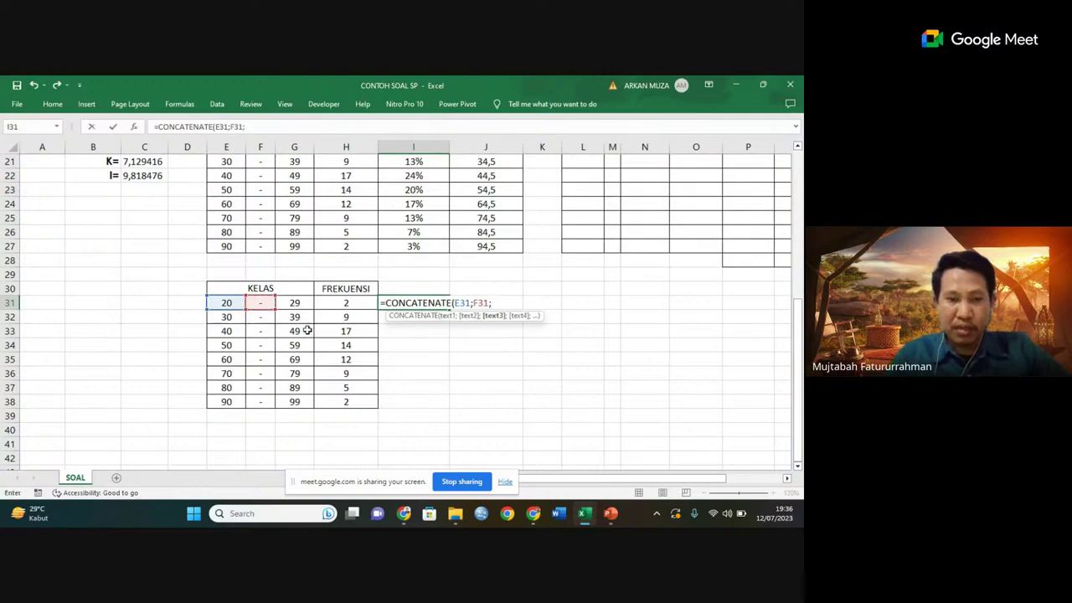
left_click(295, 303)
key("Return")
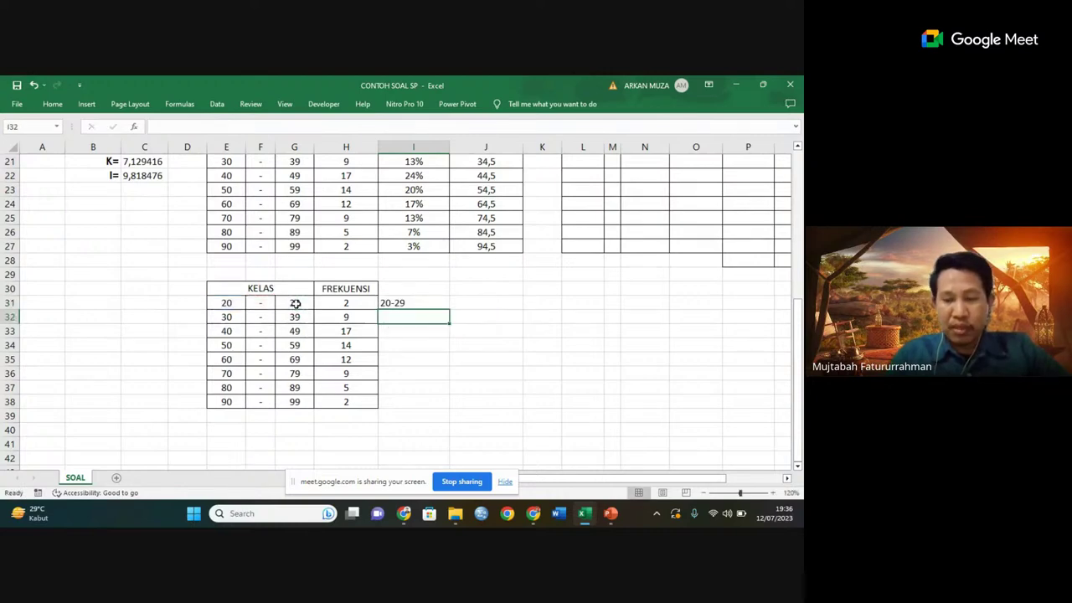
left_click(414, 302)
left_click_drag(448, 308, 434, 403)
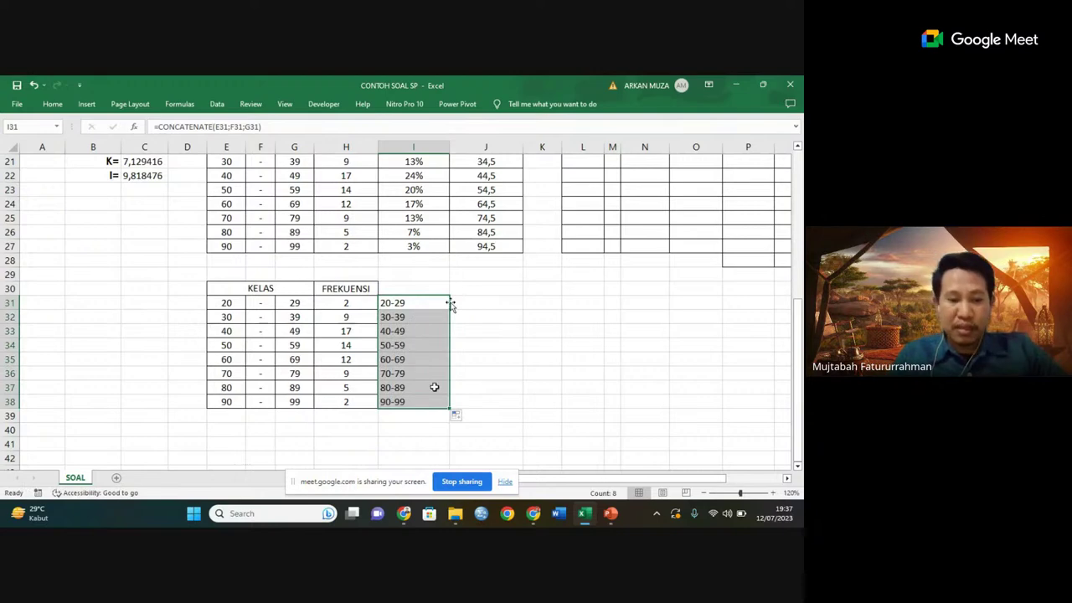
- Copy the combined class labels I31:I38 and paste them as values only starting at E31
key("ctrl+c")
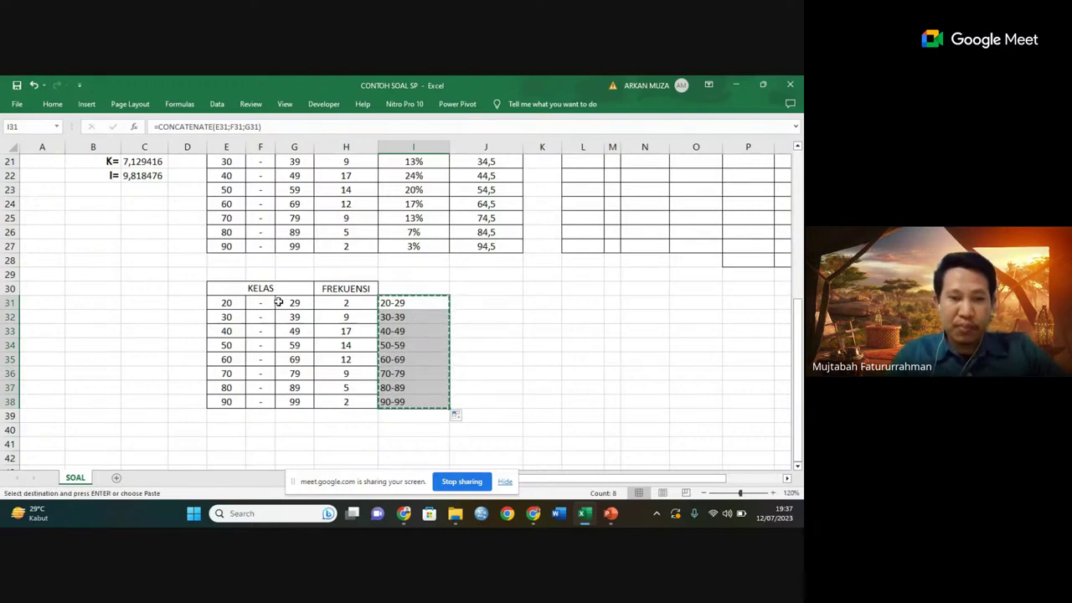
left_click(228, 303)
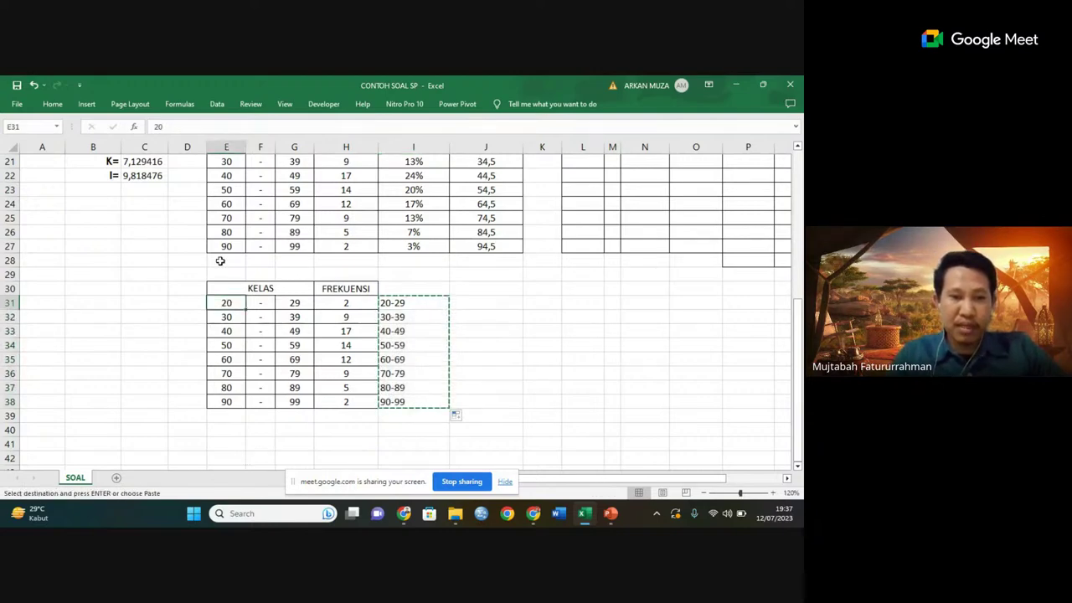
left_click(53, 104)
left_click(18, 151)
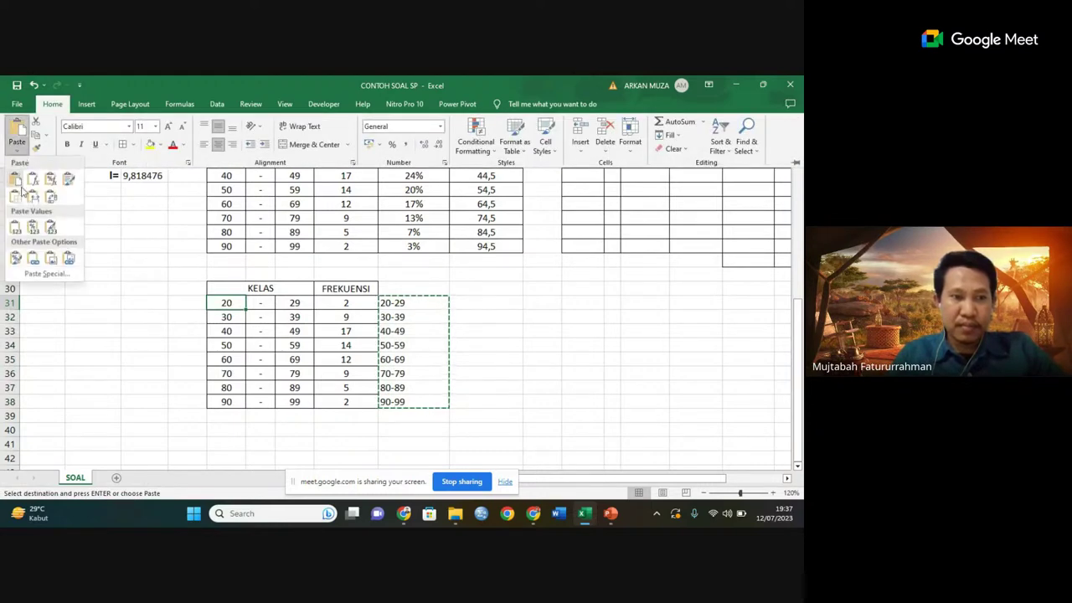
left_click(17, 231)
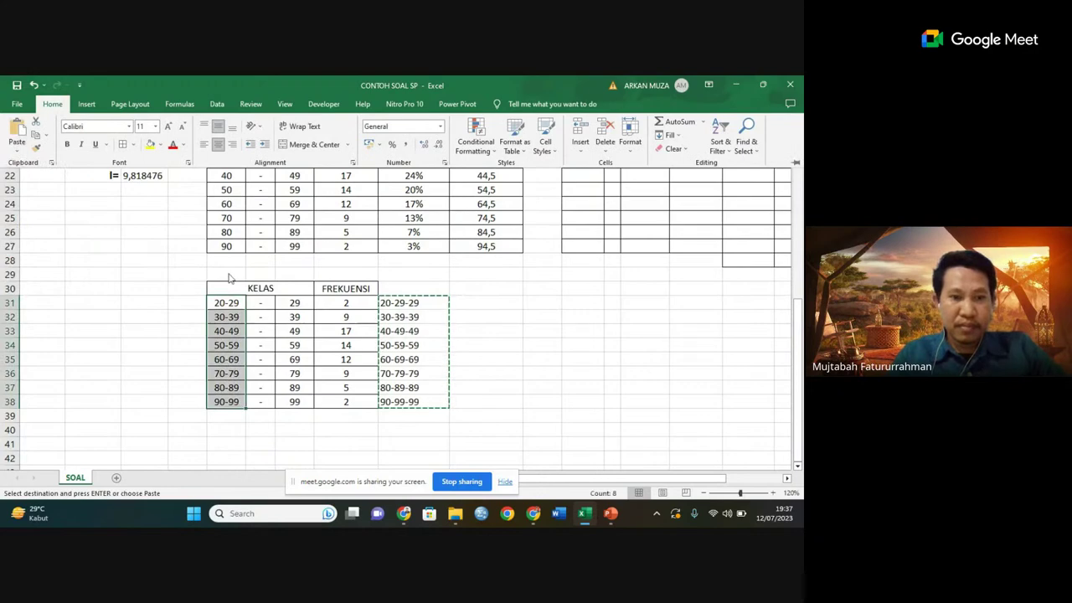
- Clear the helper formulas in I31:I38 and the leftover dashes and upper limits in F31:G38
left_click(411, 304)
left_click_drag(416, 304, 412, 398)
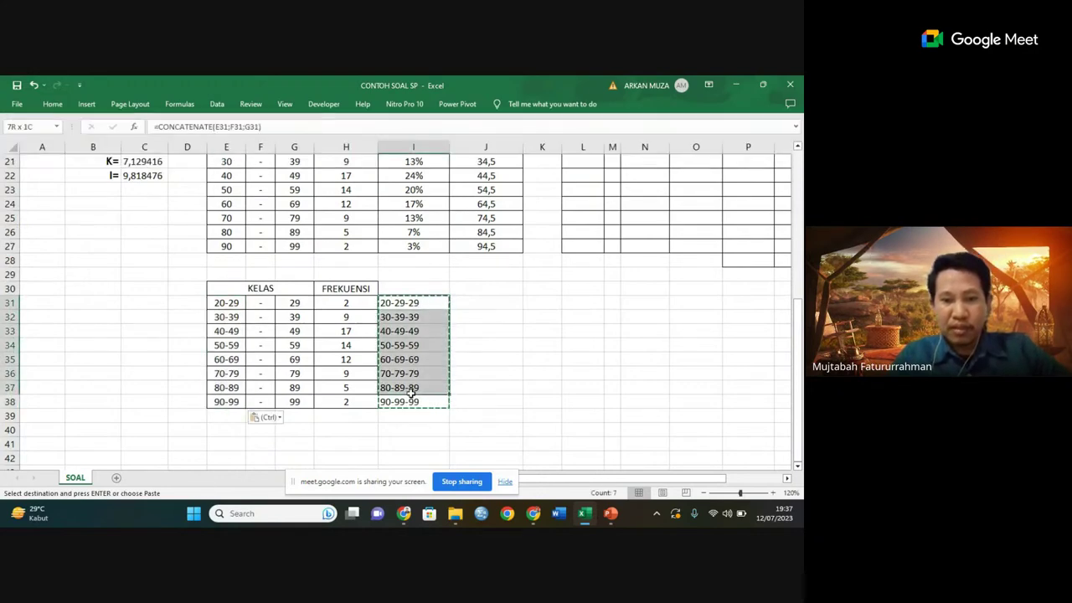
key("Return")
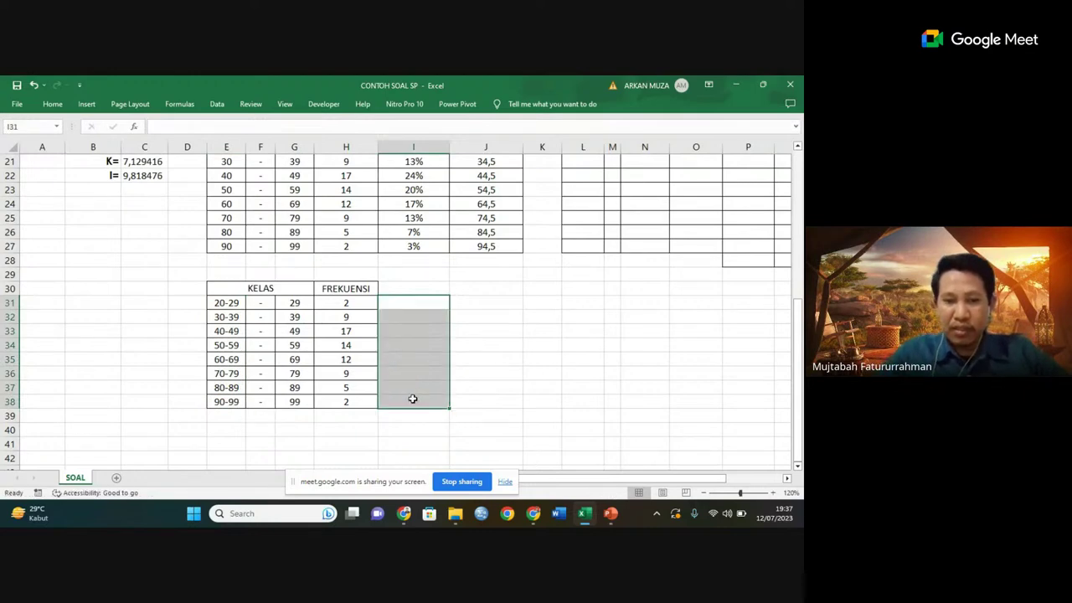
left_click_drag(261, 301, 289, 398)
key("Delete")
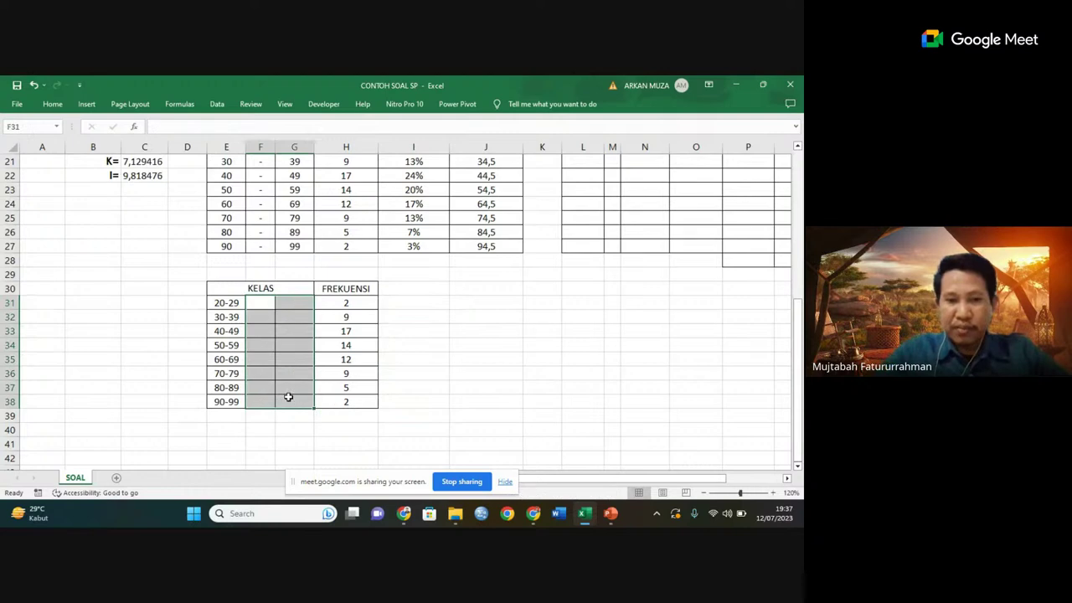
- Merge the class label cells E31:G38 across, row by row, using Merge Across
left_click(241, 304)
left_click_drag(243, 307, 288, 402)
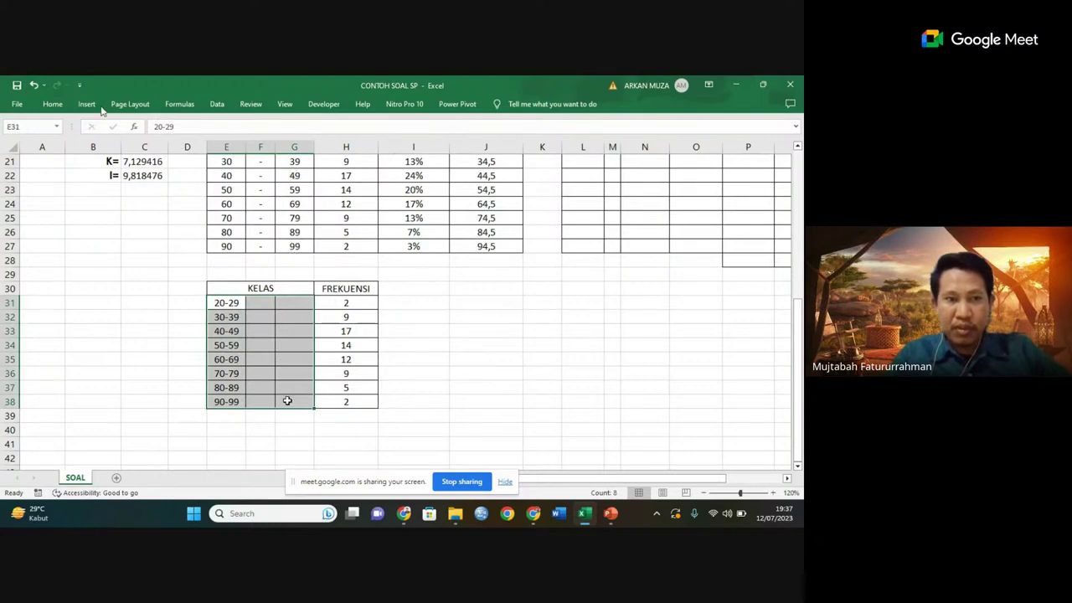
left_click(52, 104)
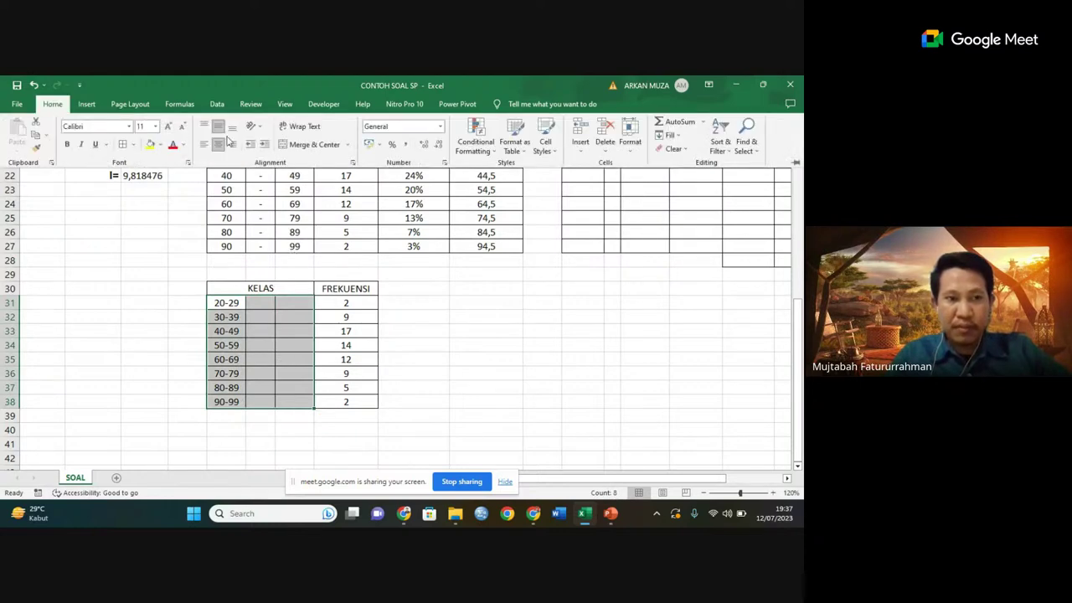
left_click(348, 145)
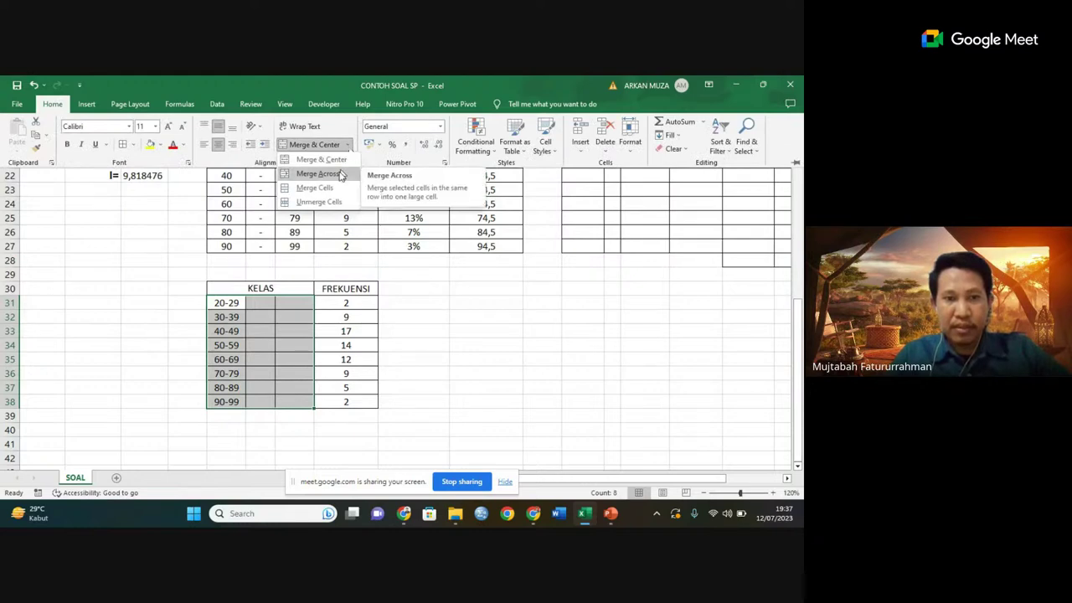
left_click(340, 174)
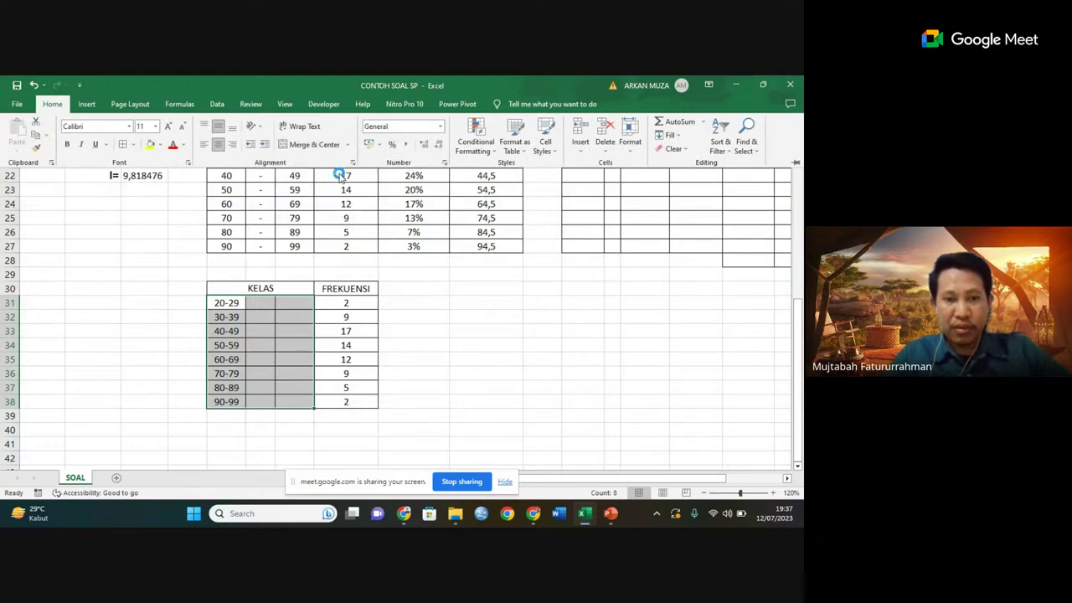
left_click(495, 369)
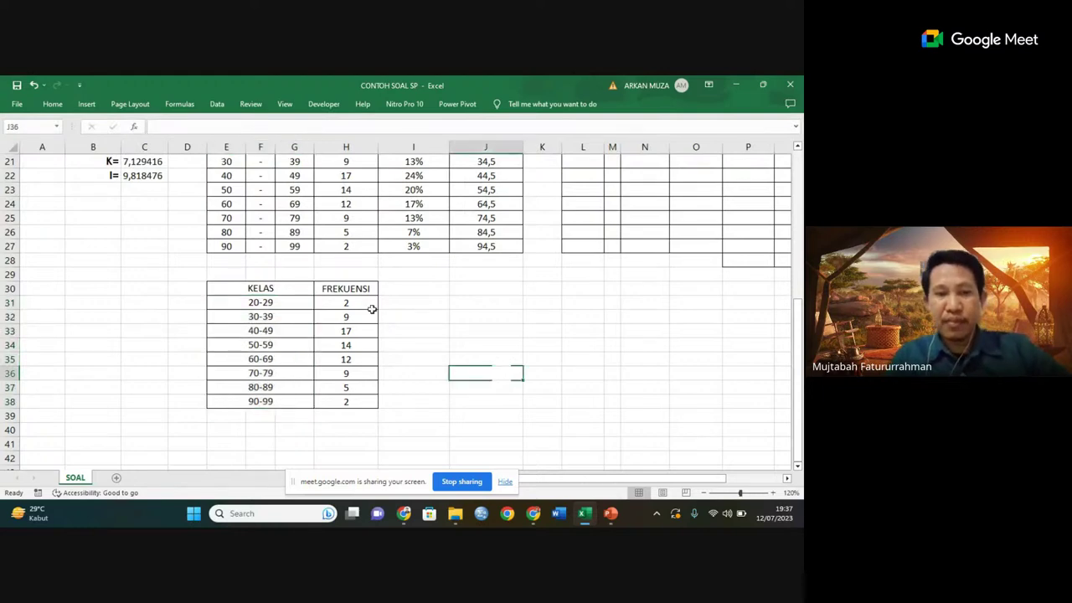
- Make the KELAS and FREKUENSI headers in row 30 bold and keep the full ribbon with its commands permanently displayed
left_click_drag(282, 287, 323, 290)
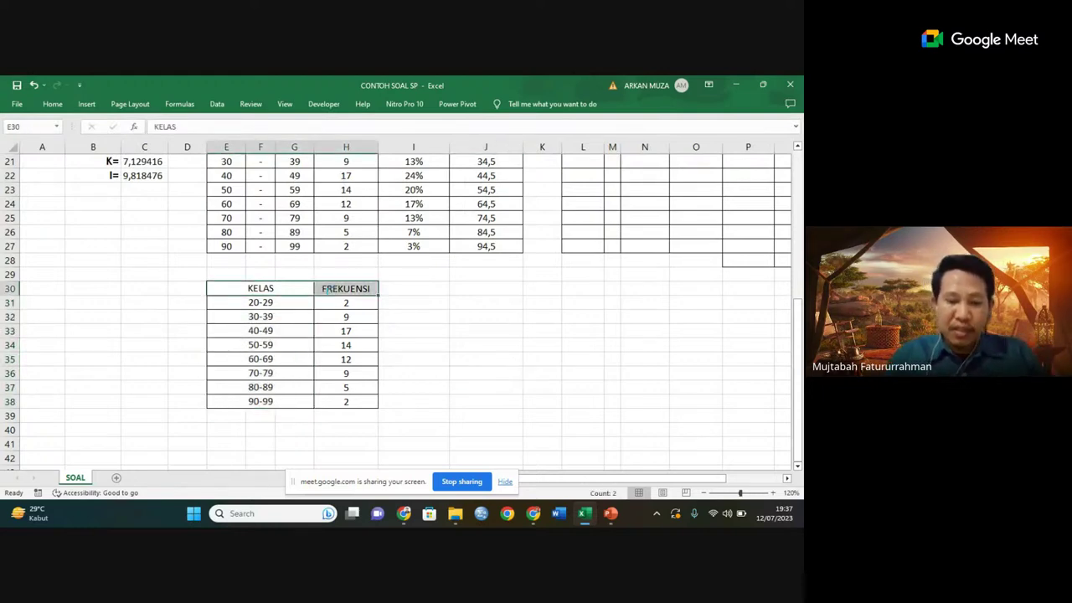
key("ctrl+b")
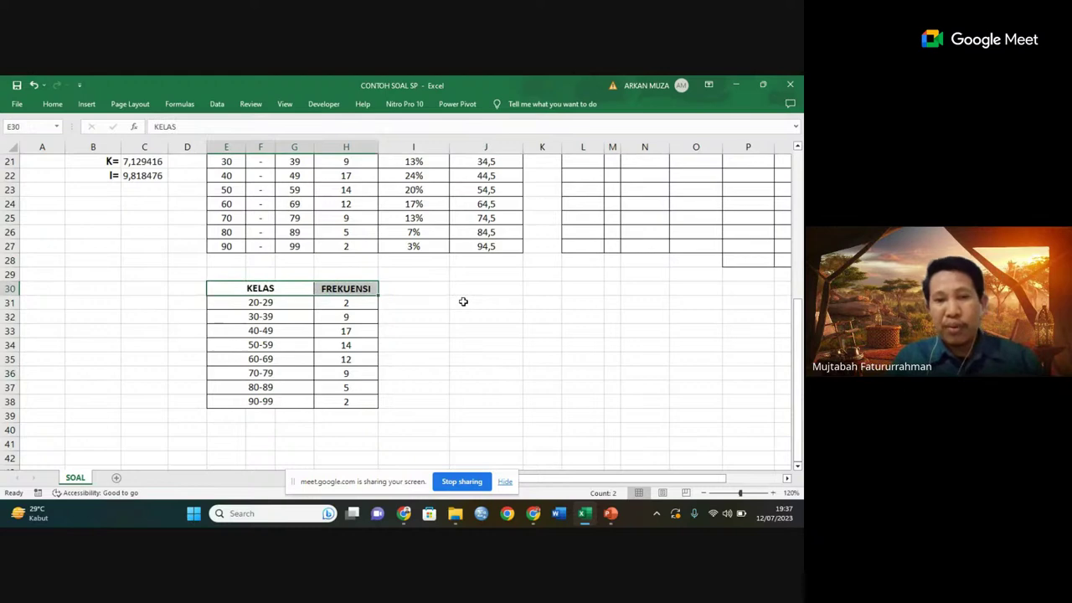
left_click(708, 85)
left_click(693, 181)
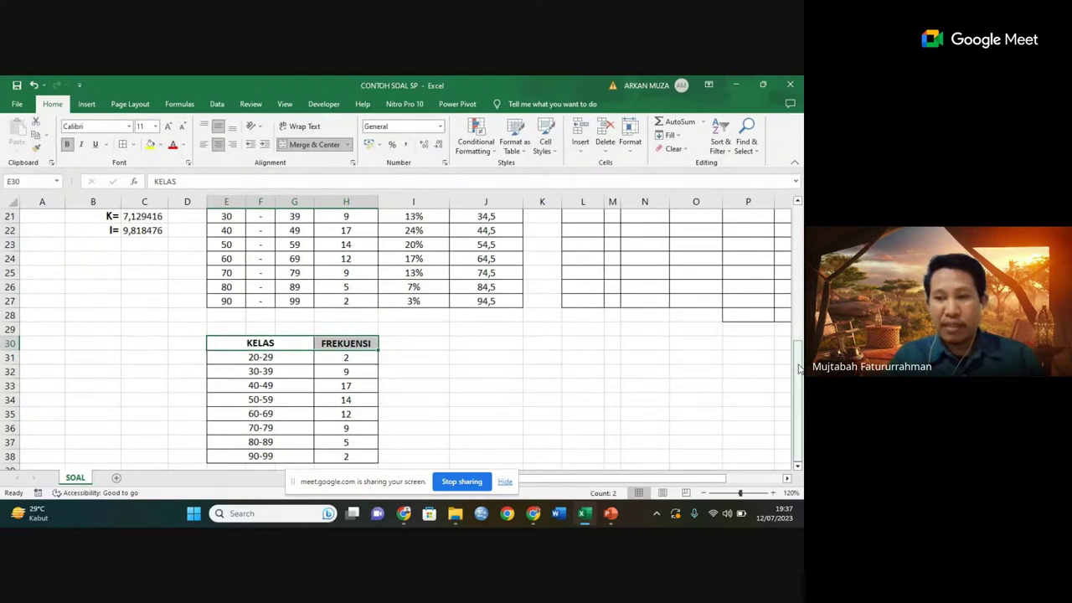
mouse_move(798, 366)
left_mouse_down()
mouse_move(798, 378)
mouse_move(799, 332)
mouse_move(798, 366)
left_mouse_up()
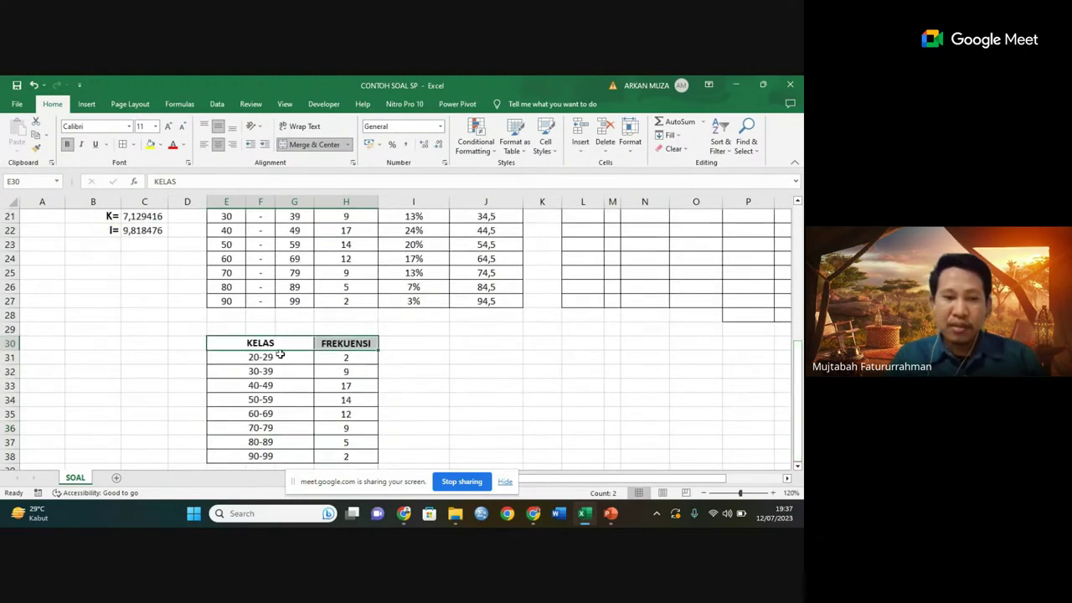
- Insert the recommended Clustered Column chart from the class and frequency table E30:H38
left_click_drag(262, 344, 339, 452)
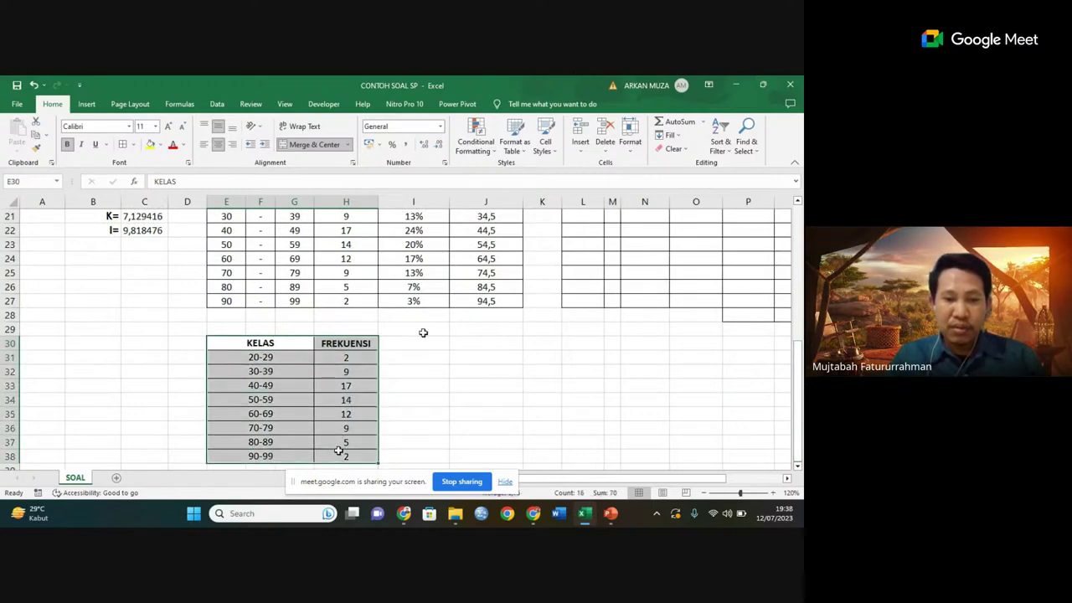
left_click(87, 105)
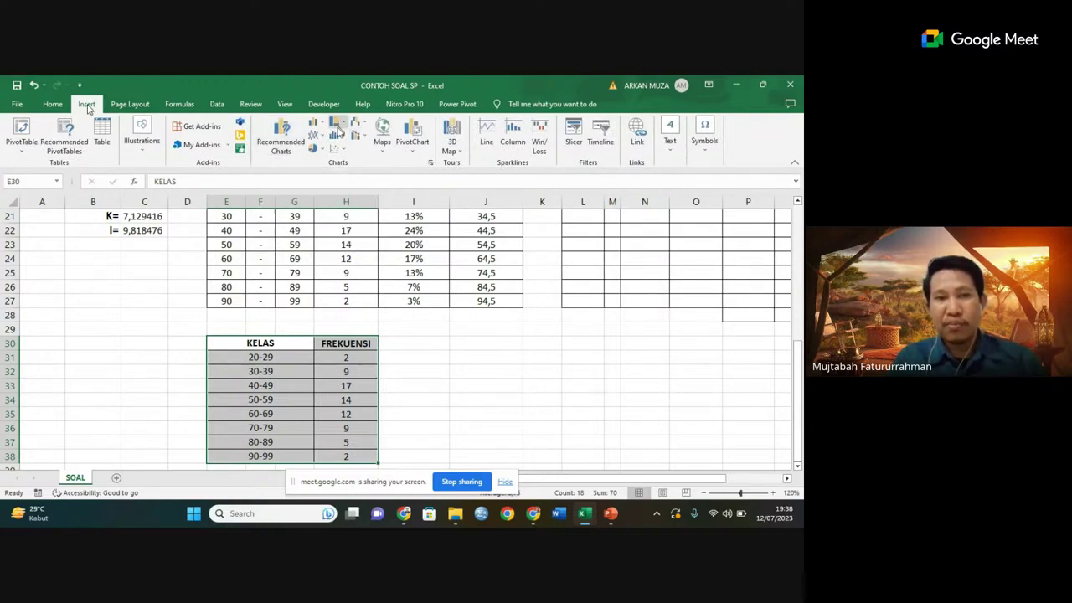
left_click(323, 125)
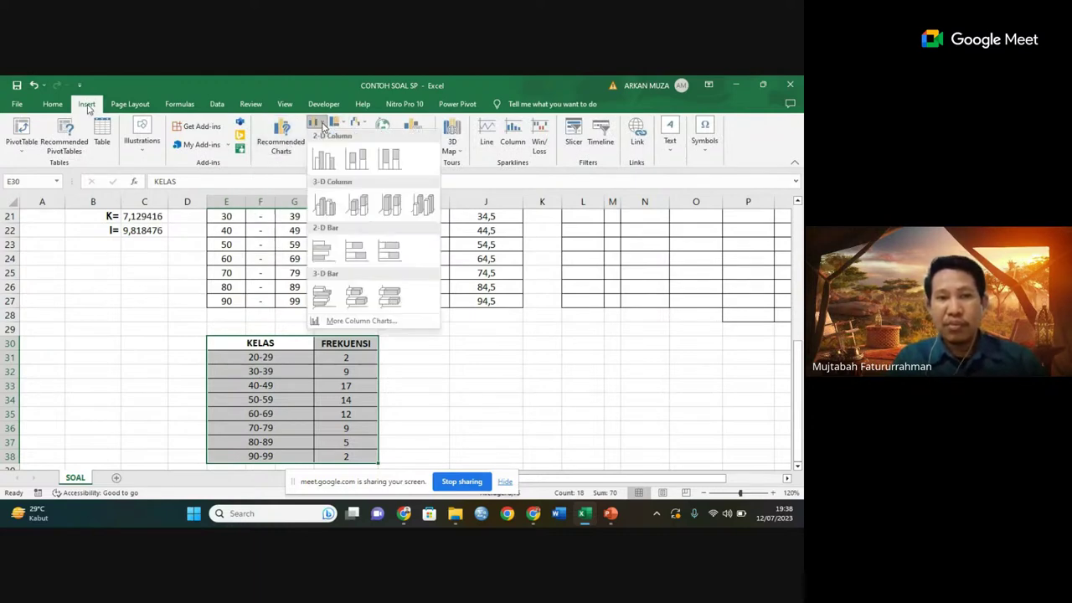
left_click(280, 149)
left_click(281, 149)
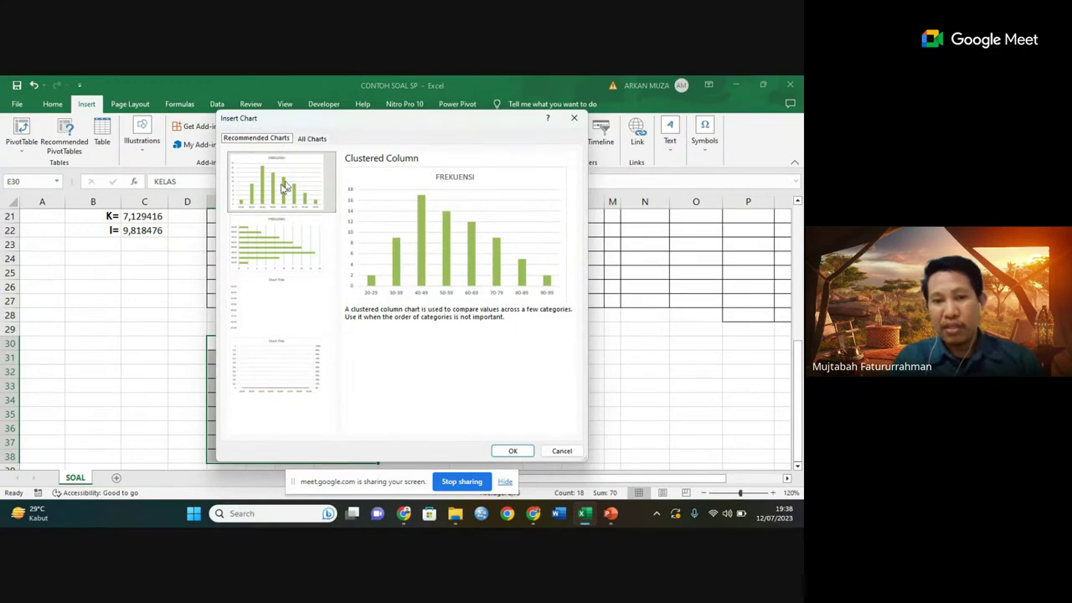
left_click(514, 452)
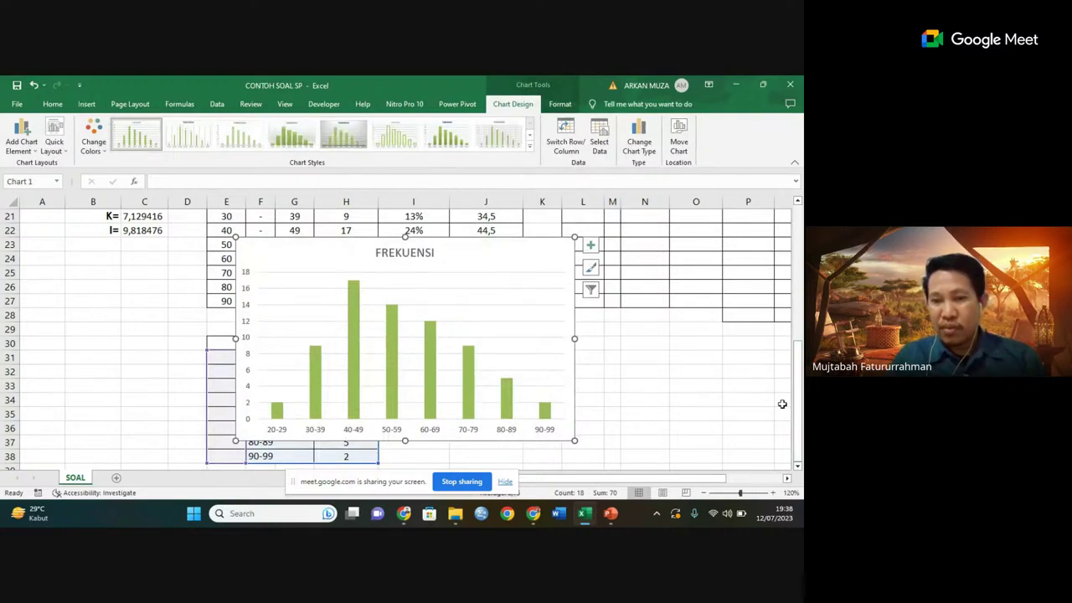
scroll(754, 402, "down", 2)
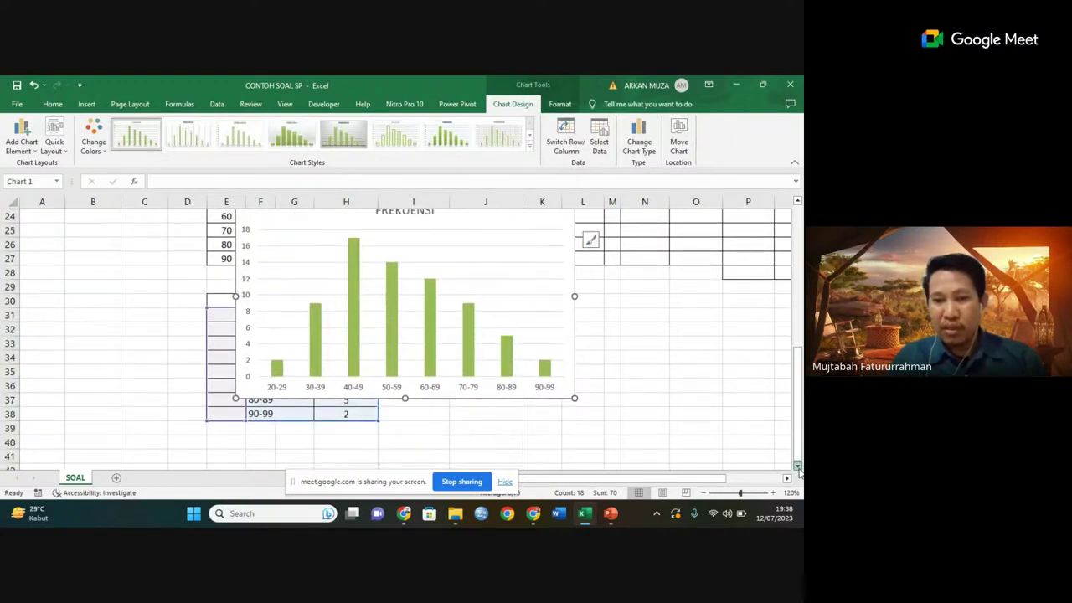
- Move the FREKUENSI chart directly below the frequency table and shrink it to span about columns E to J, rows 39 to 50
left_click(516, 246)
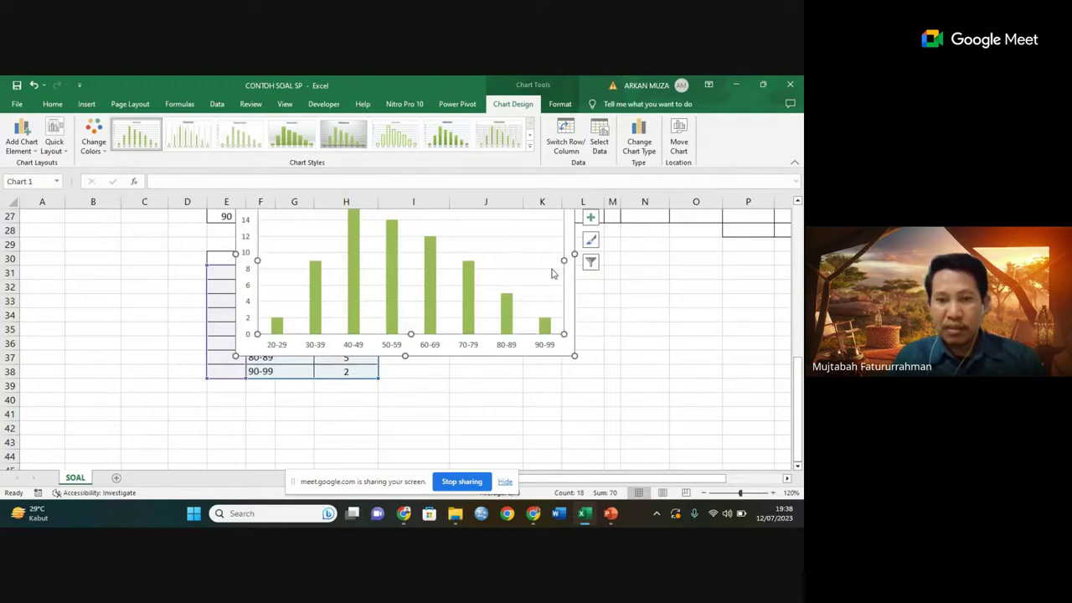
left_click(570, 297)
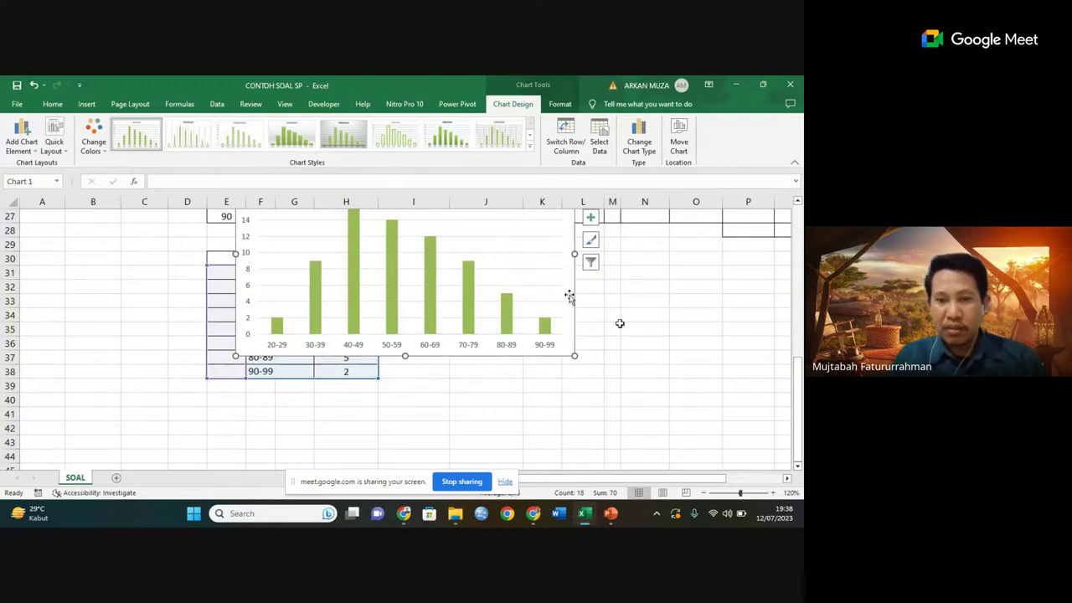
left_click_drag(569, 295, 506, 454)
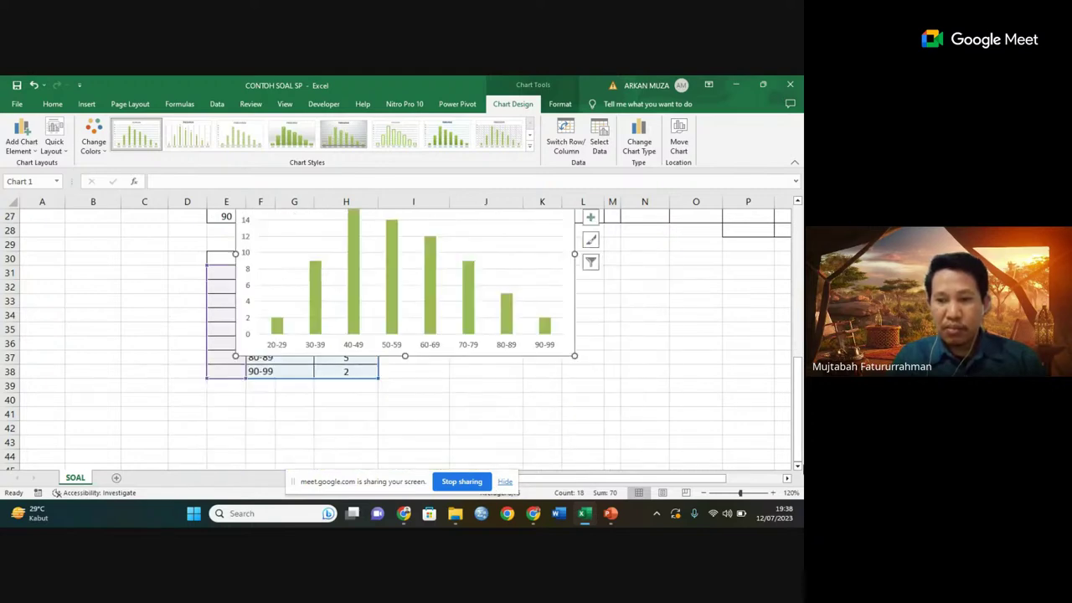
left_click(797, 467)
scroll(797, 467, "down", 2)
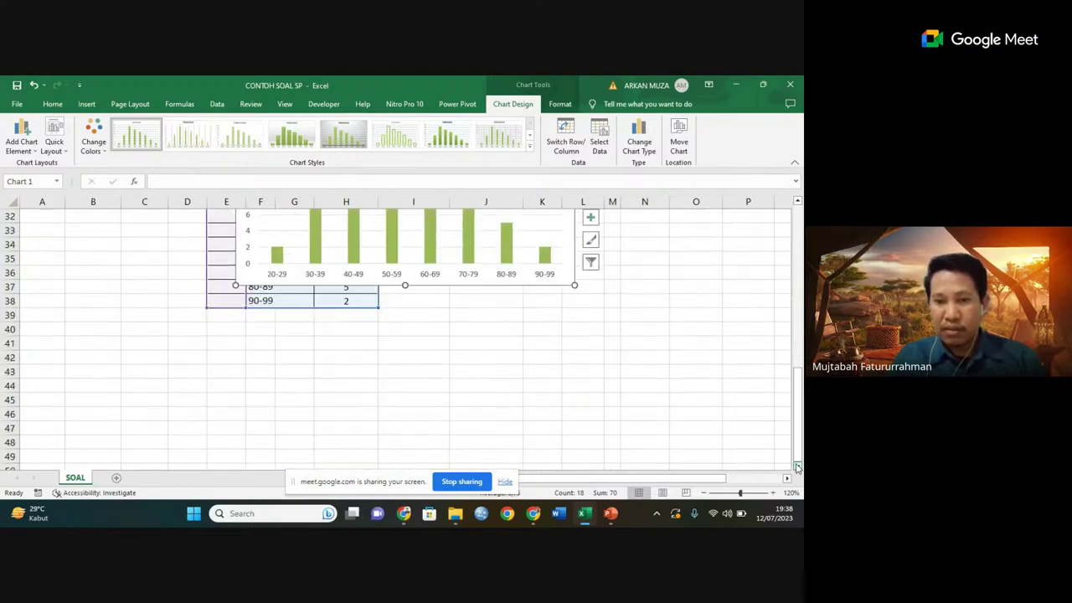
left_click(469, 267)
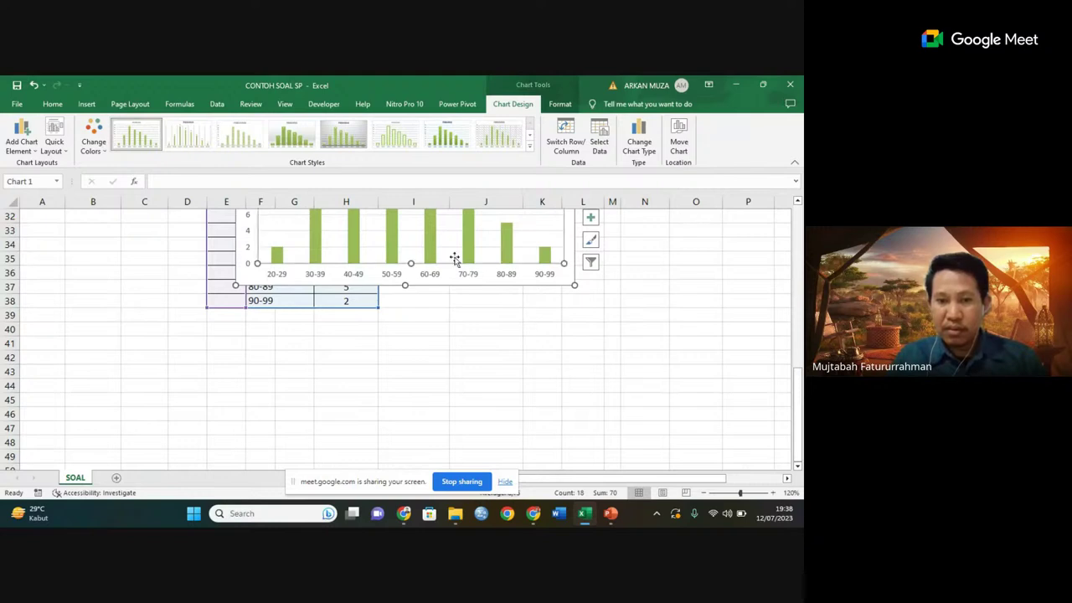
left_click_drag(459, 259, 402, 454)
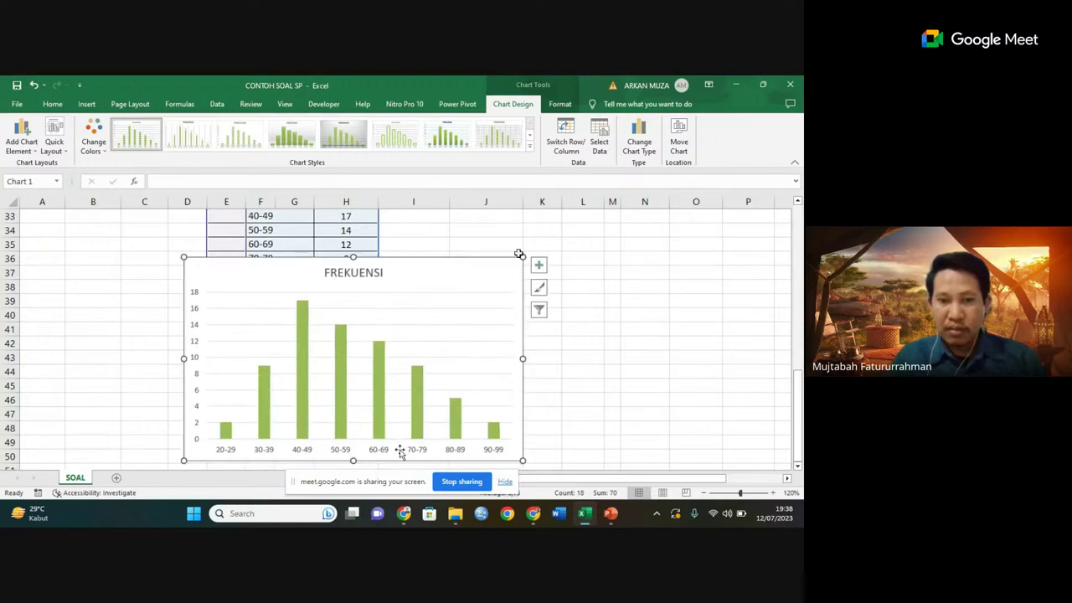
left_click_drag(520, 257, 474, 305)
left_click_drag(404, 317, 427, 312)
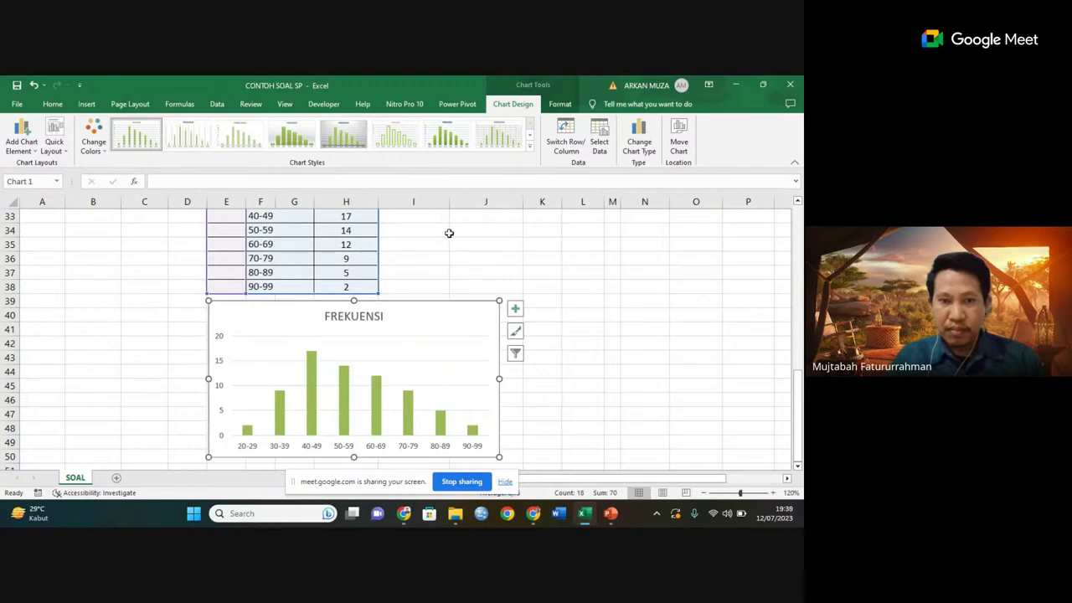
- Apply the dark-background chart style with solid, bevelled green columns to the frequency chart
left_click(530, 136)
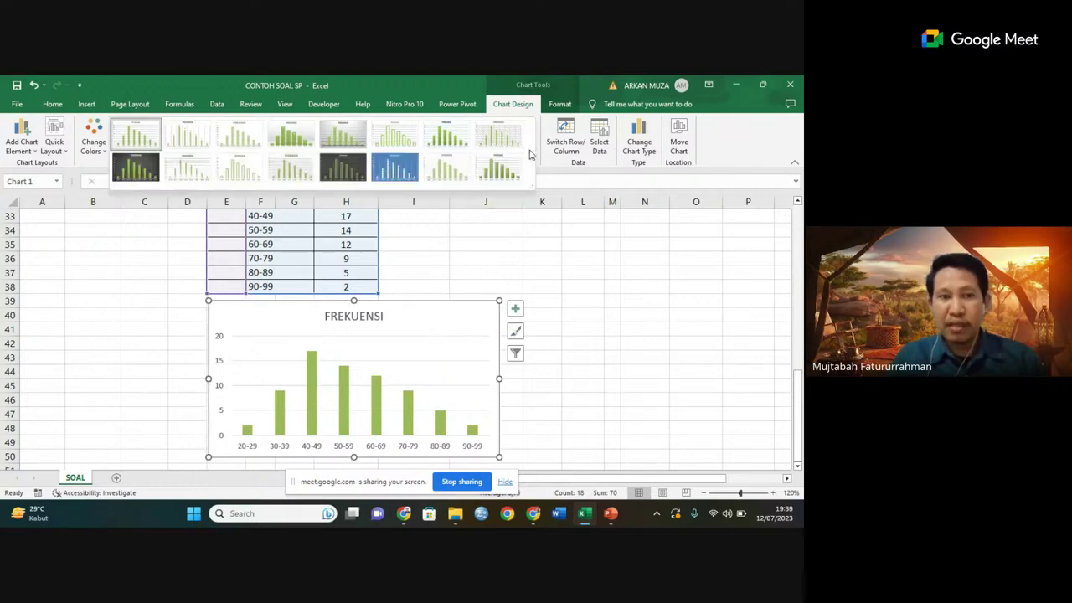
left_click(344, 135)
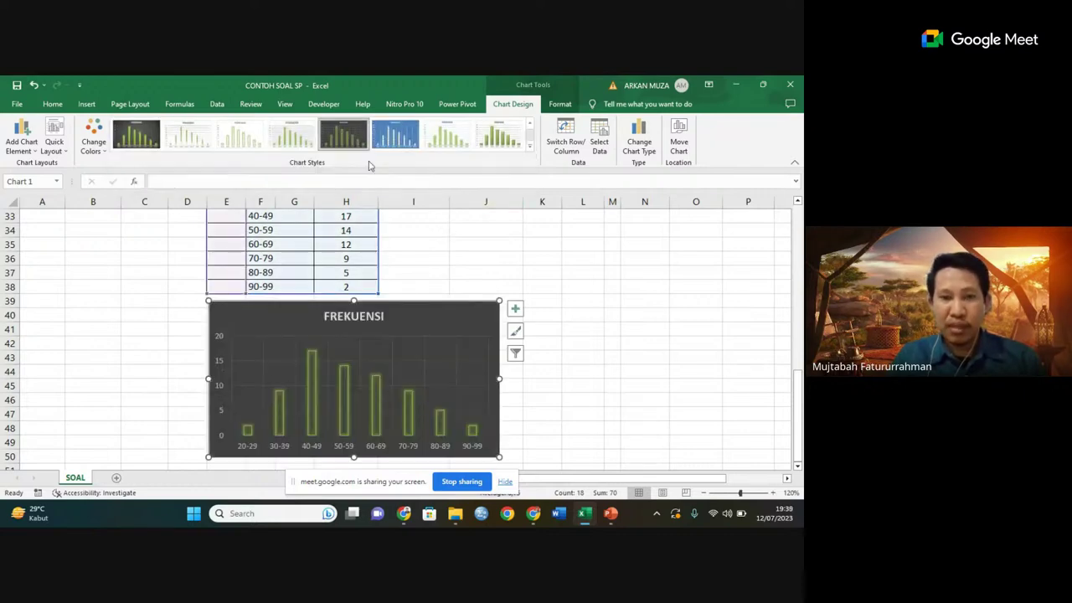
left_click(401, 139)
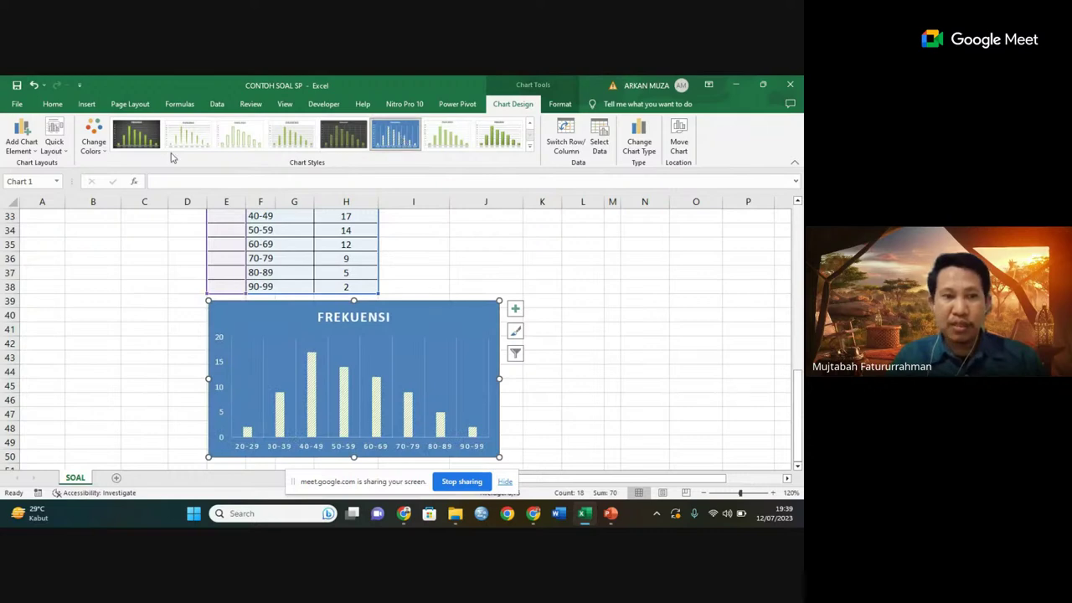
left_click(136, 134)
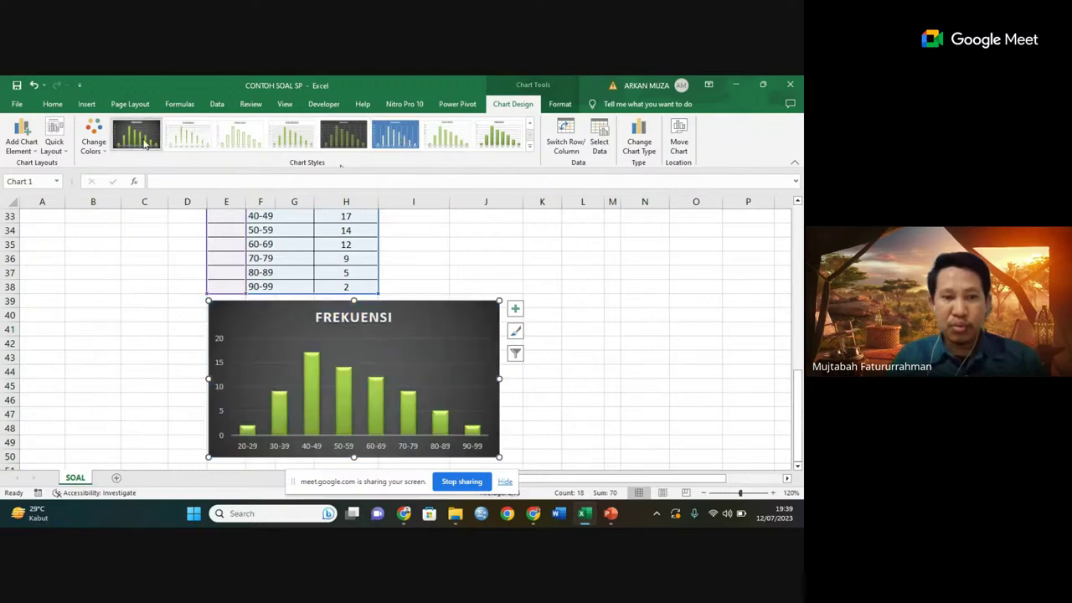
left_click(623, 312)
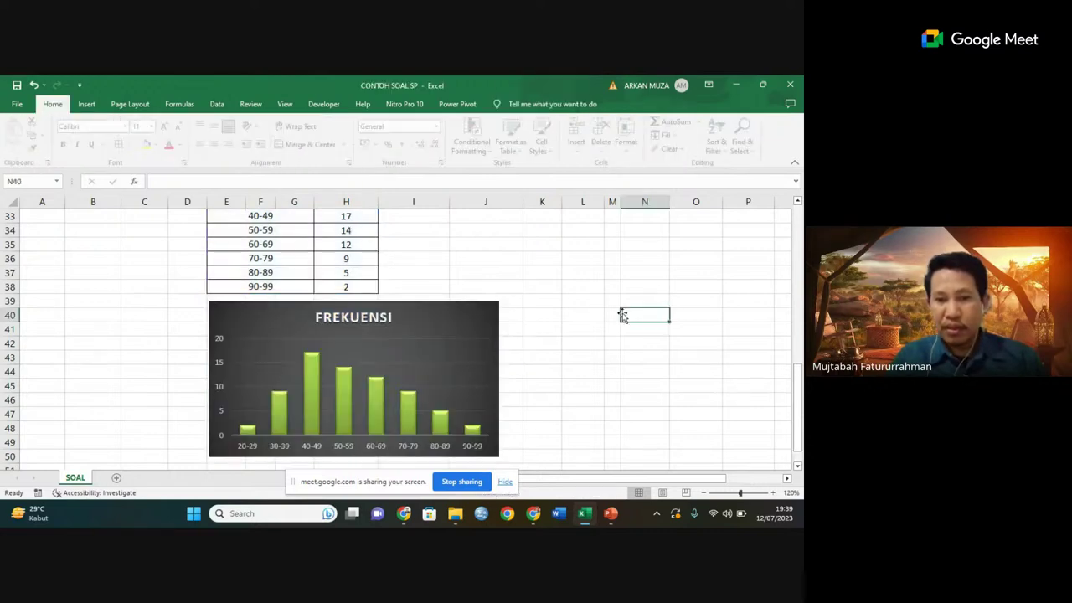
- Shrink the chart slightly from its upper-right corner, leaving a gap of about one row below the frequency table
left_click(498, 308)
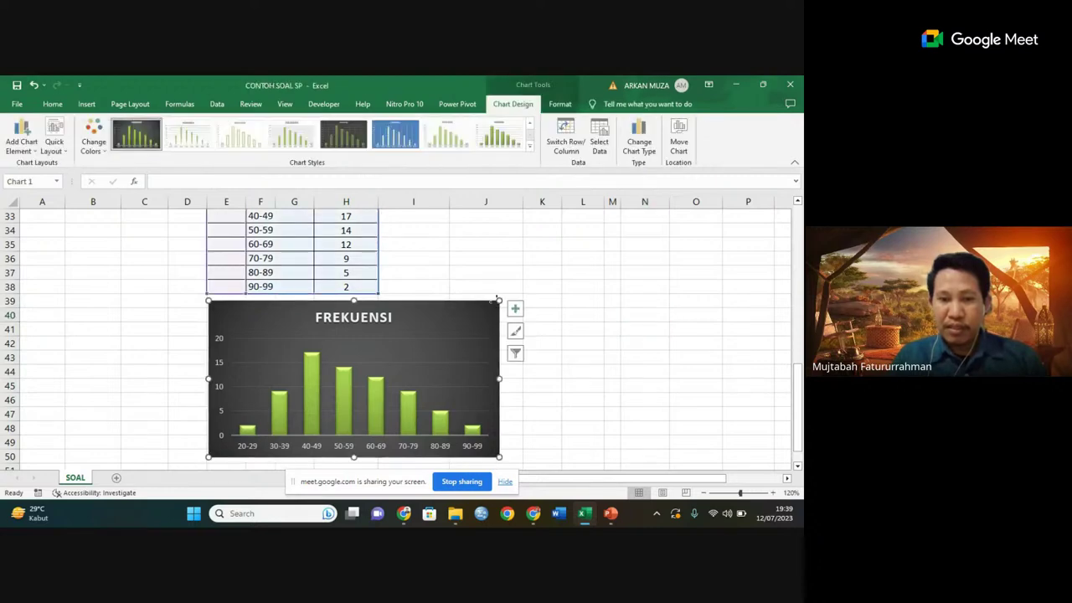
left_click_drag(498, 305, 485, 310)
left_click(622, 334)
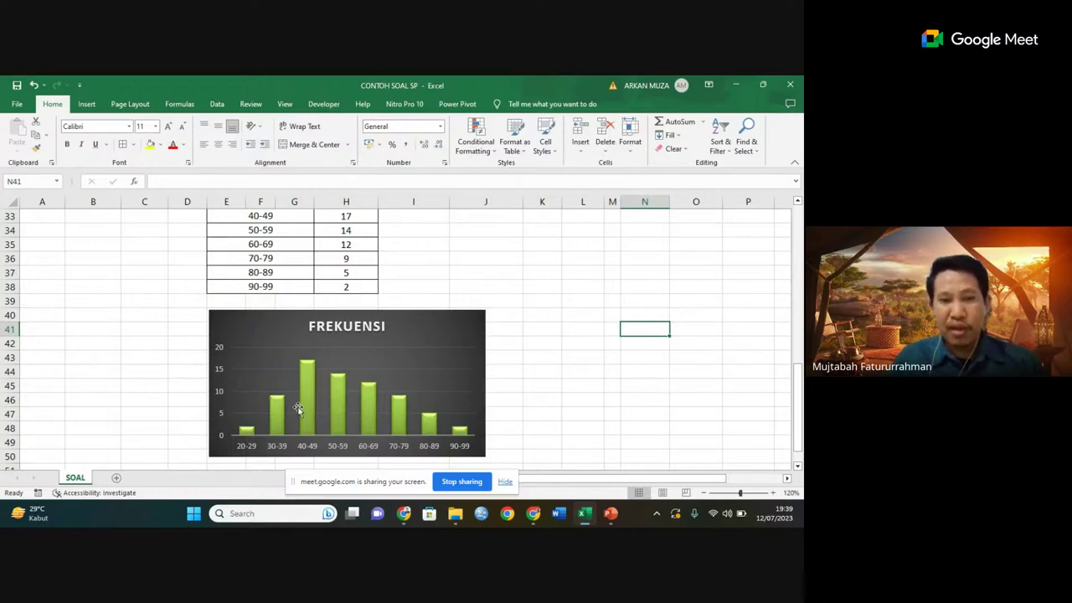
- Copy the heading text "DATA PENCAPAIAN PENJUALAN 70 UKM YANG DI JAKARTA (dalam Jutaan)" from cell B1
left_click_drag(798, 366, 800, 220)
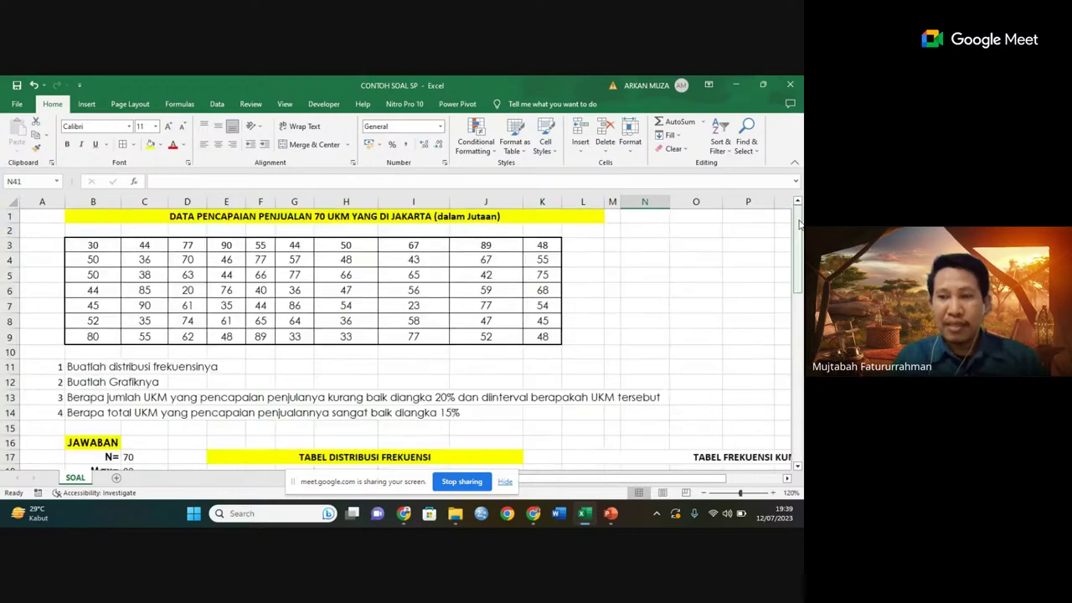
double_click(371, 218)
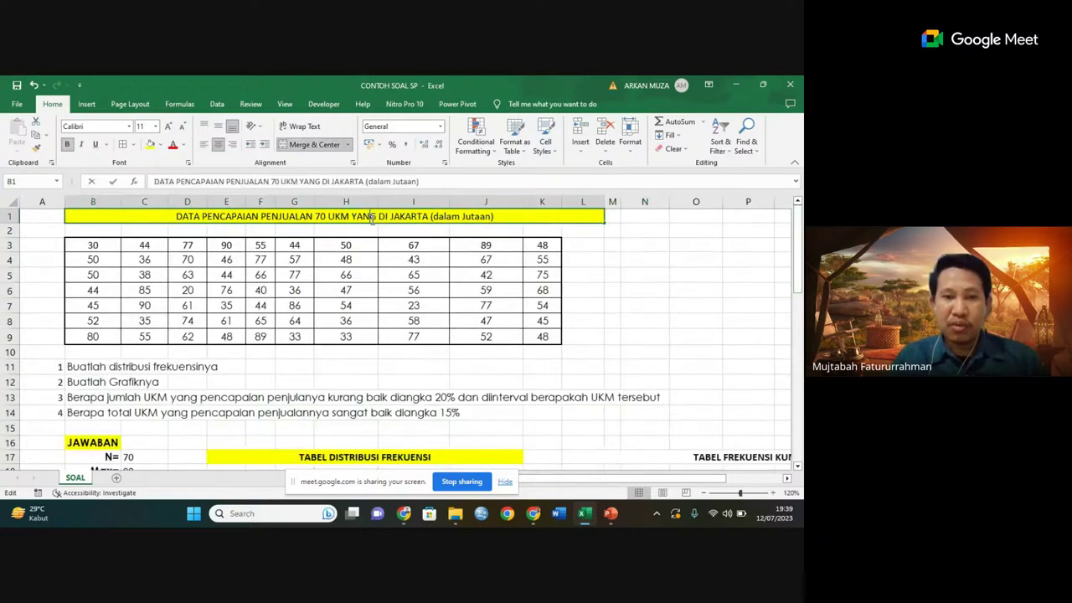
left_click_drag(506, 219, 178, 217)
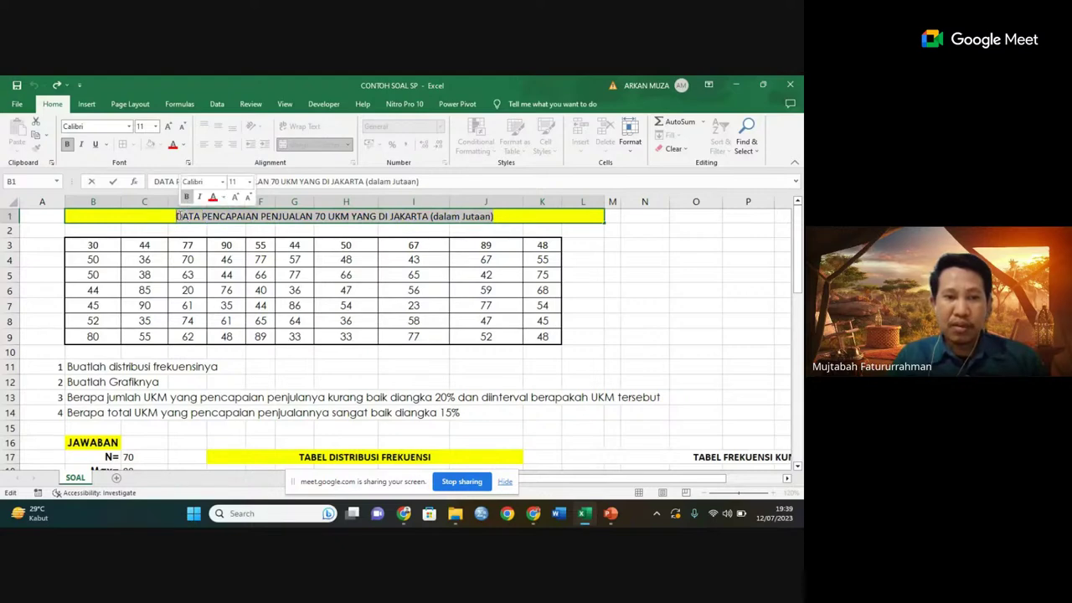
key("ctrl+c")
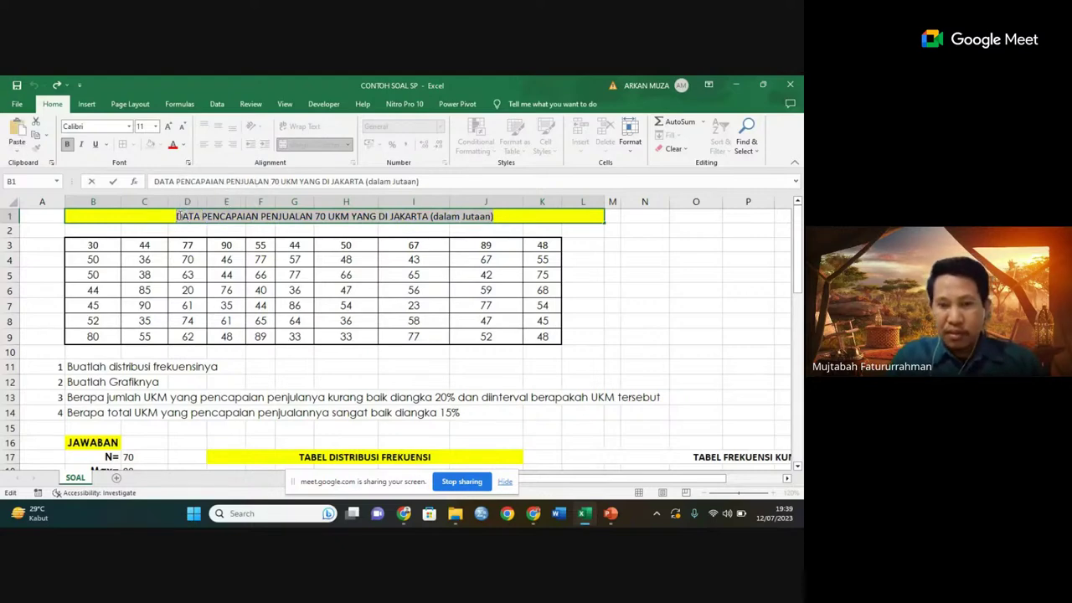
key("Return")
- Replace the chart title FREKUENSI with the copied heading "DATA PENCAPAIAN PENJUALAN 70 UKM YANG DI JAKARTA (dalam Jutaan)"
left_click_drag(800, 245, 795, 421)
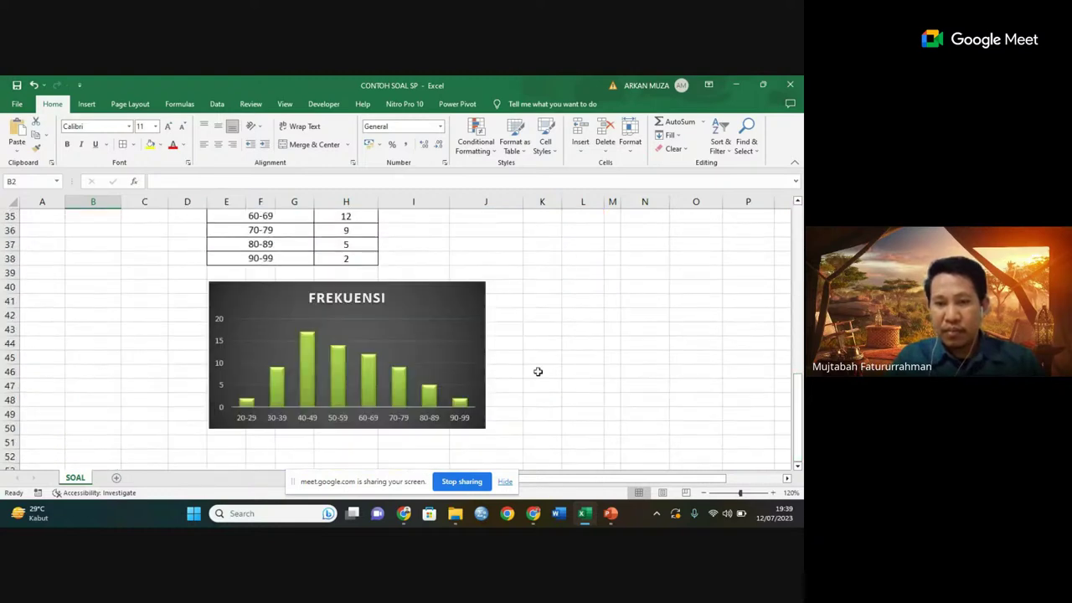
left_click(374, 301)
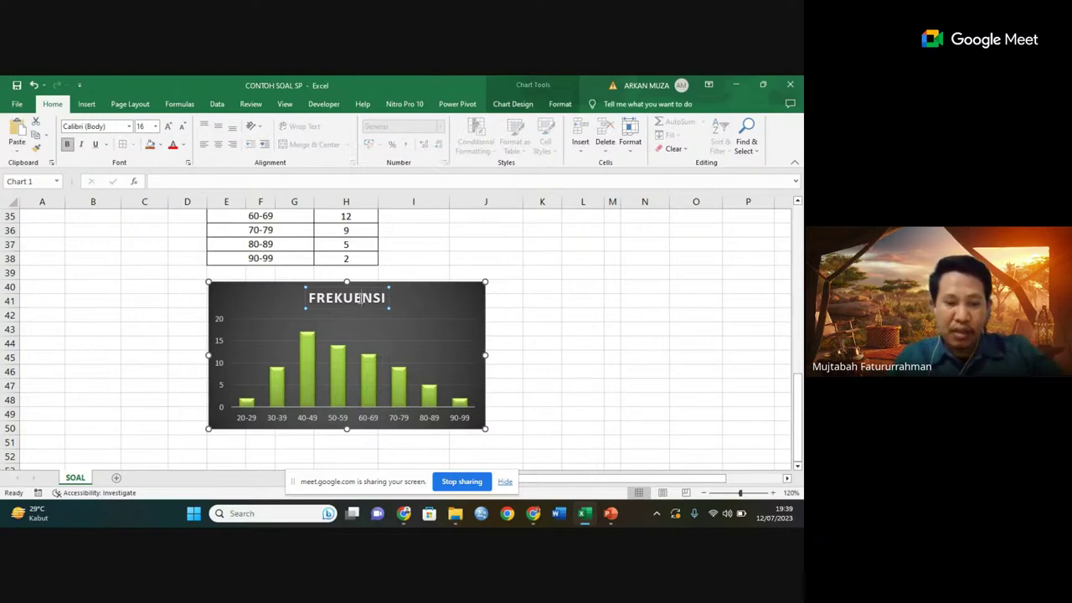
double_click(362, 298)
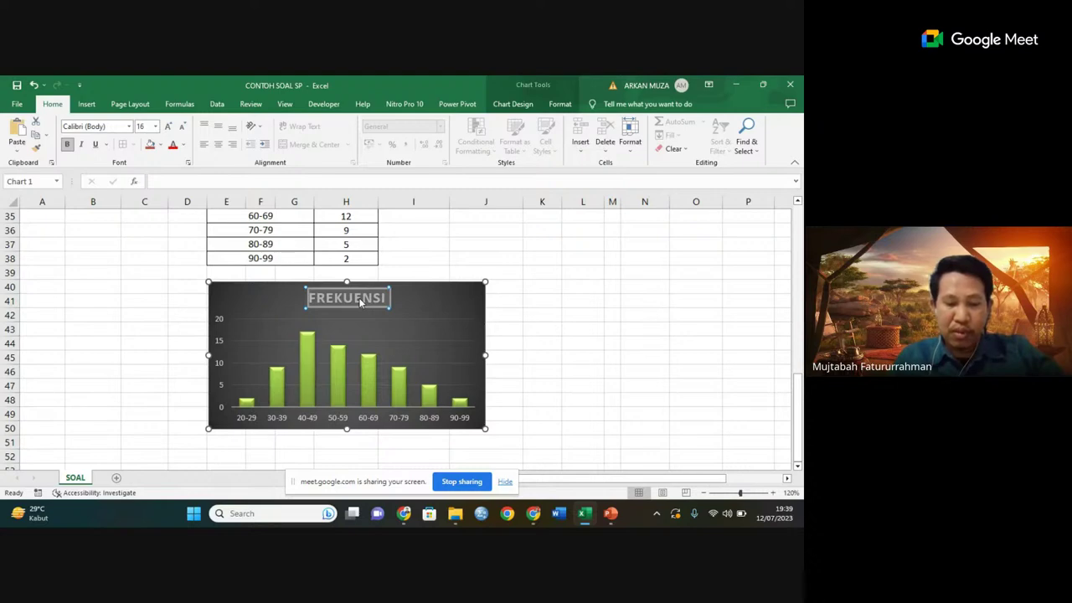
key("ctrl+v")
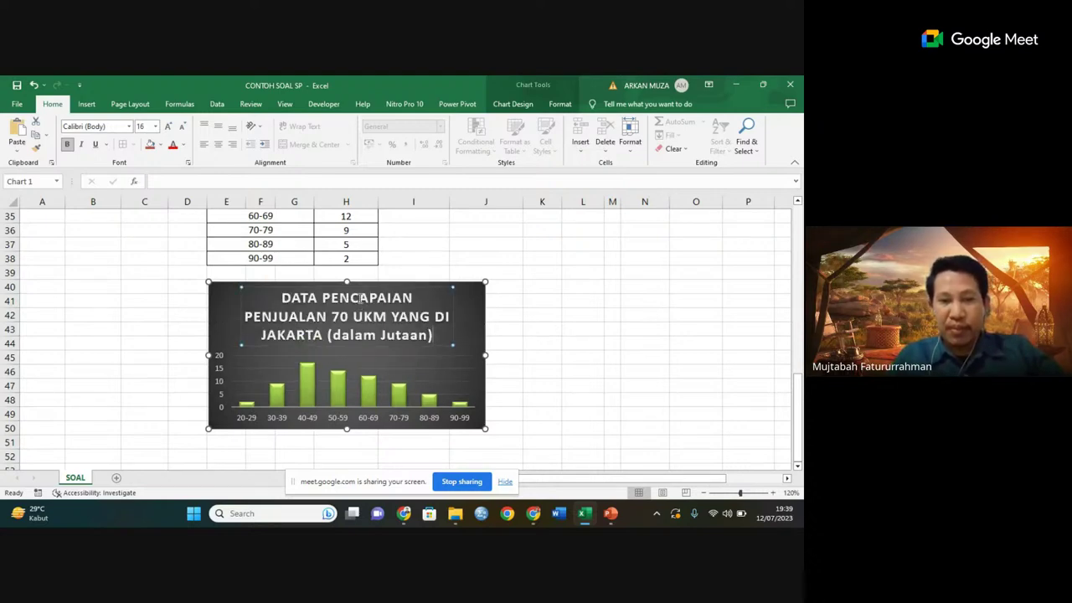
- Select the whole chart title text and open its font size choices
triple_click(360, 298)
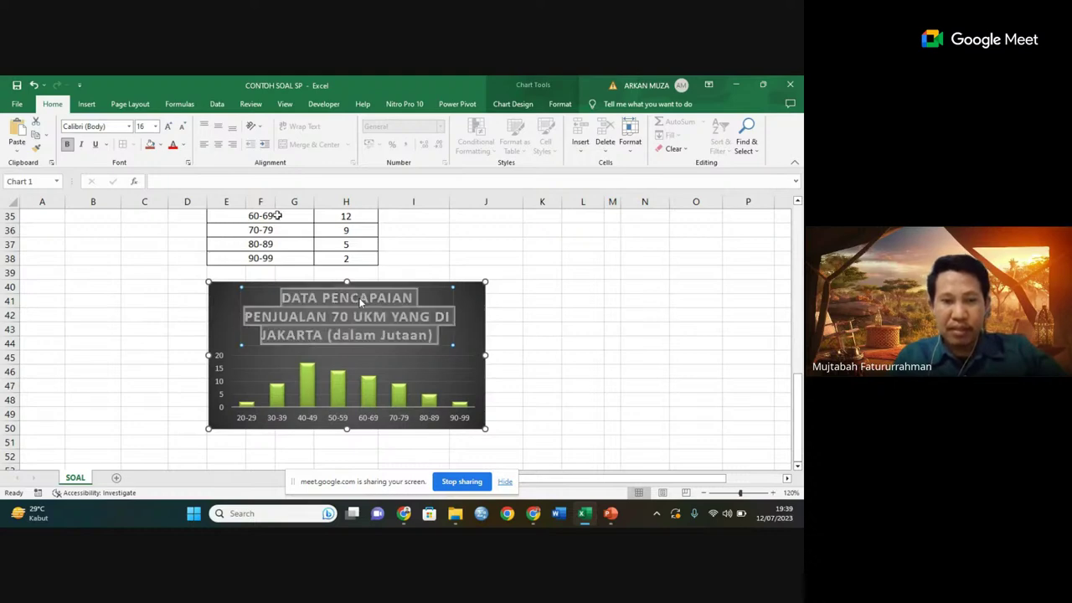
left_click(155, 126)
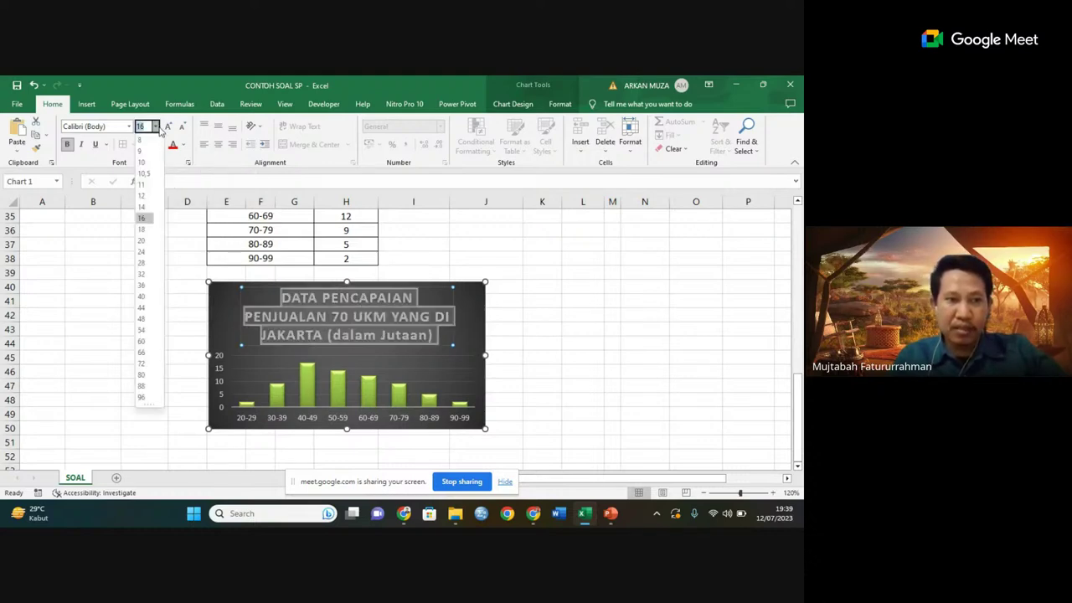
- Set the chart title's font size to 12 and number the chart by entering 2 in cell D40
left_click(142, 196)
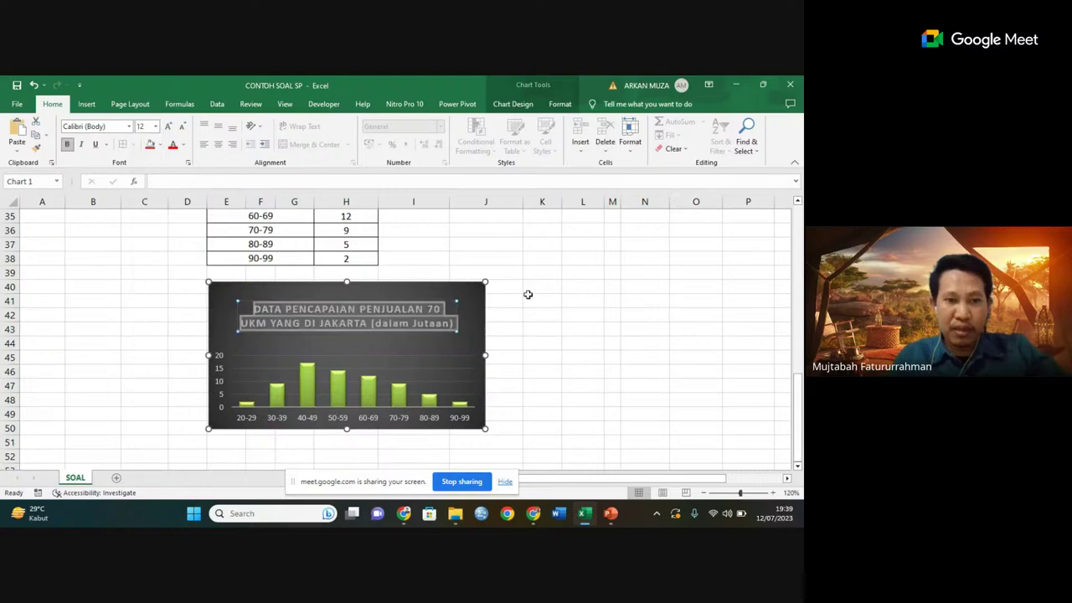
left_click(596, 325)
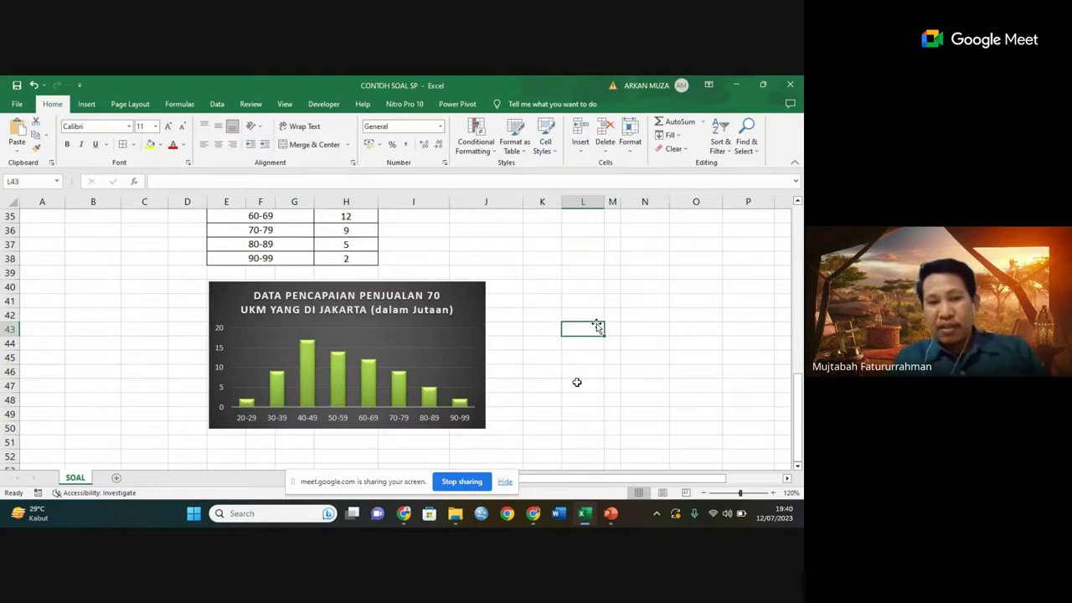
left_click(184, 290)
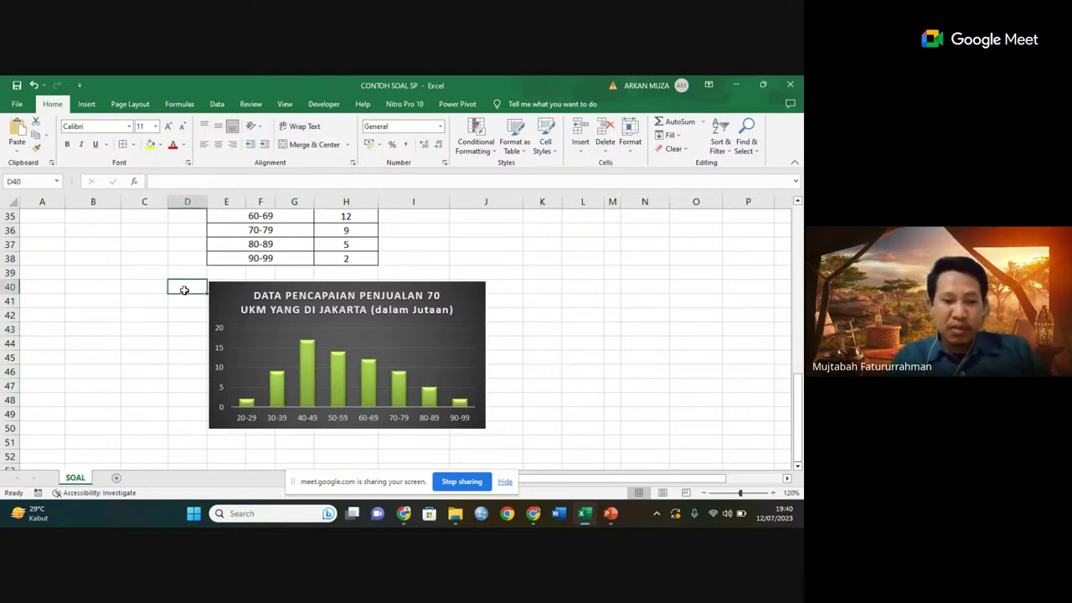
type("2")
key("Return")
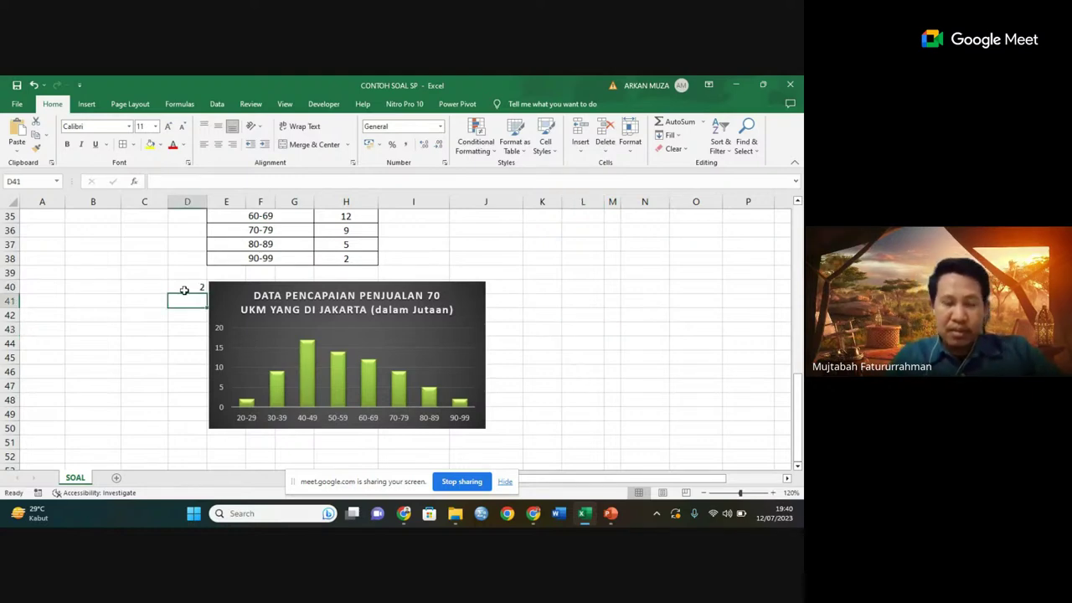
- Copy the class and frequency data in E20:H27 and paste it as values into the cumulative frequency table starting at L20
left_click_drag(798, 414, 801, 264)
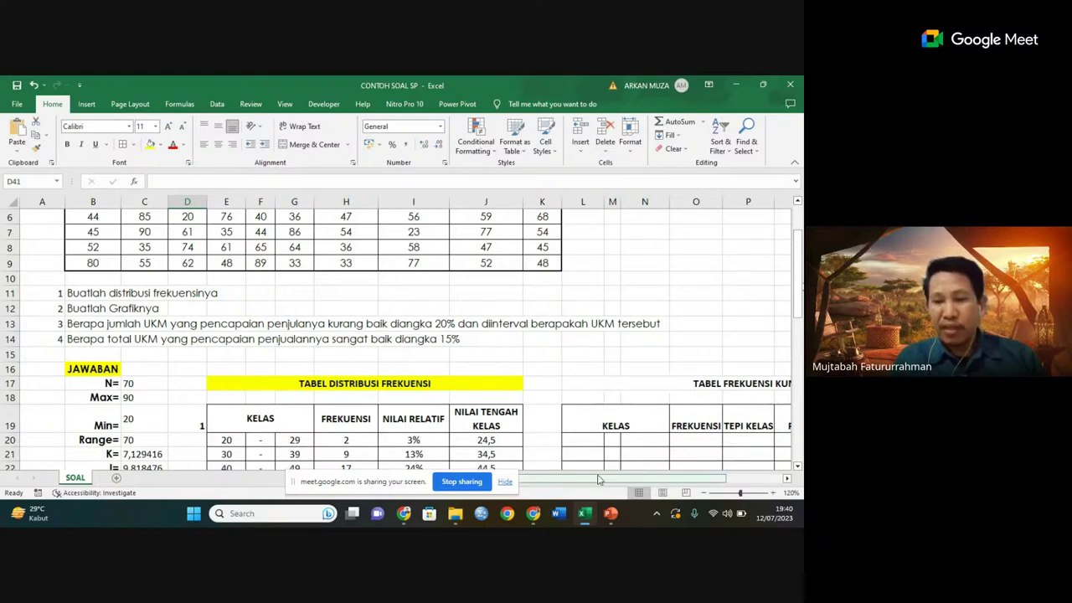
left_click_drag(800, 308, 802, 365)
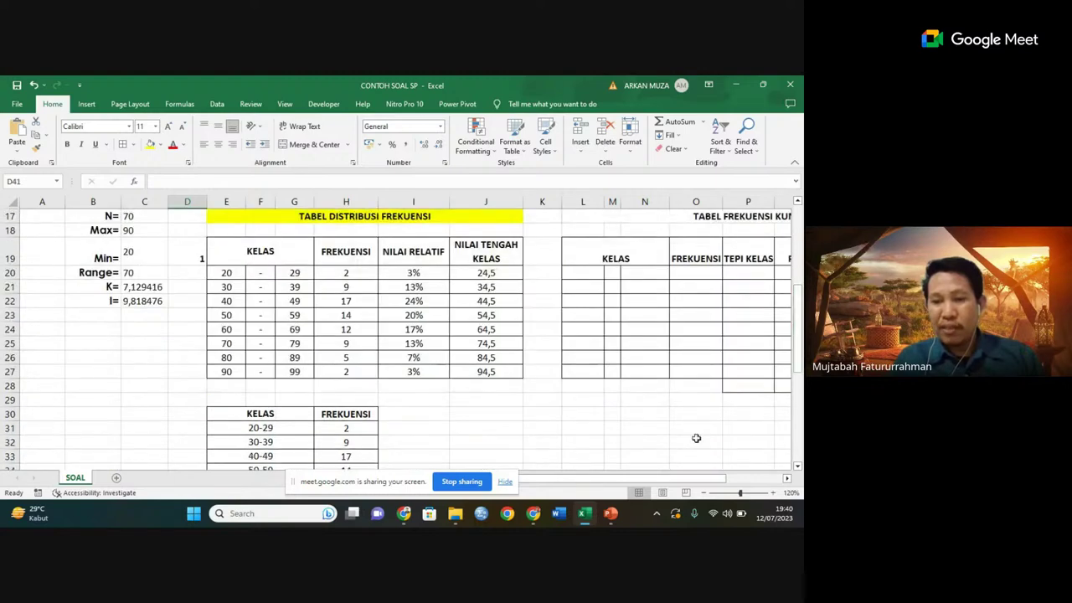
left_click_drag(668, 482, 760, 478)
left_click(787, 478)
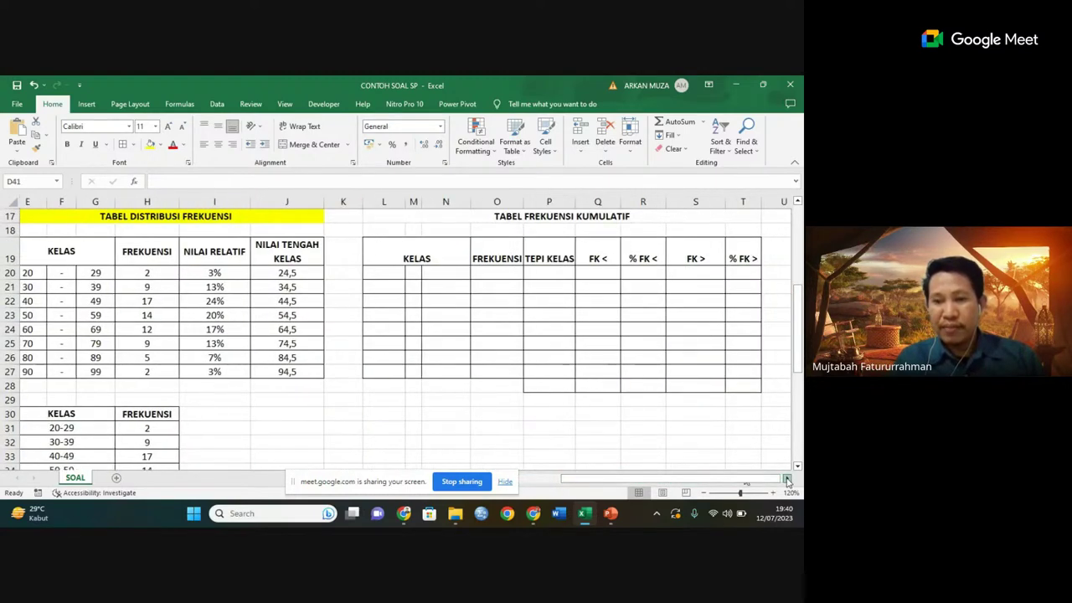
left_click(788, 478)
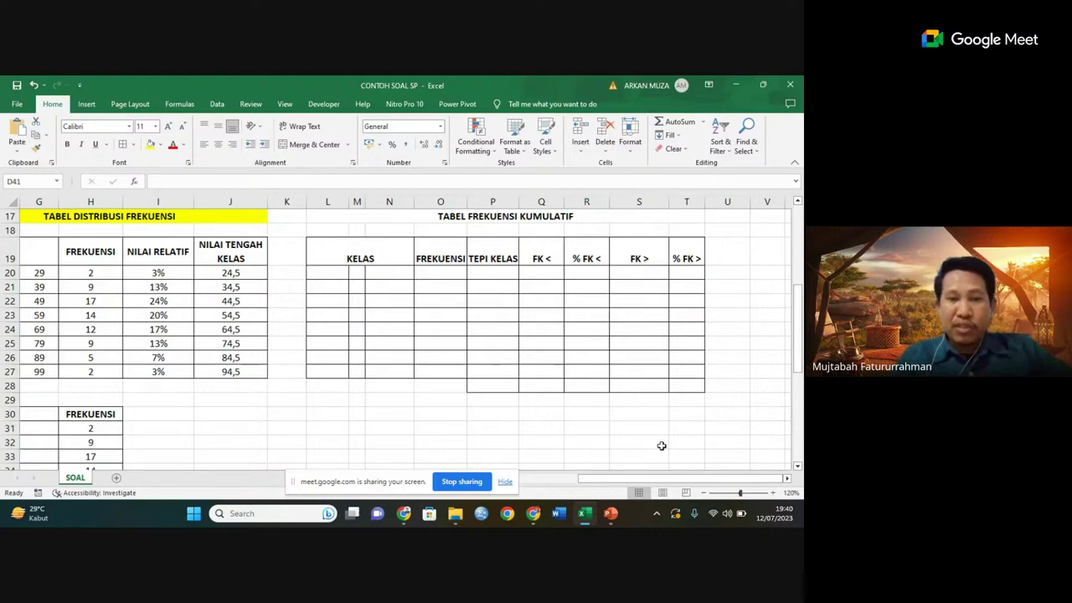
left_click_drag(656, 480, 527, 478)
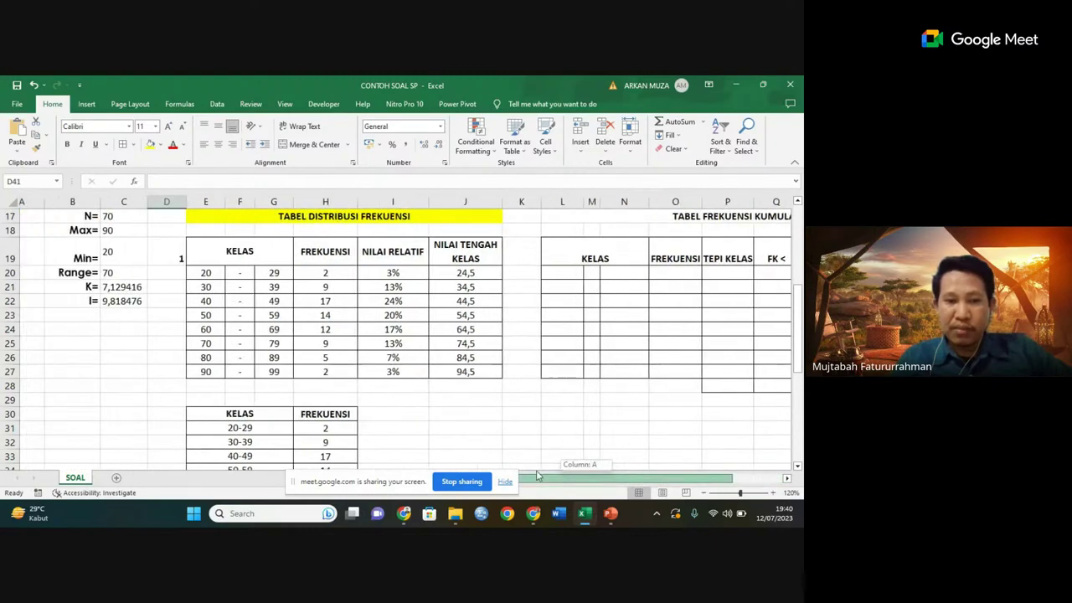
left_click_drag(234, 273, 330, 369)
key("ctrl+c")
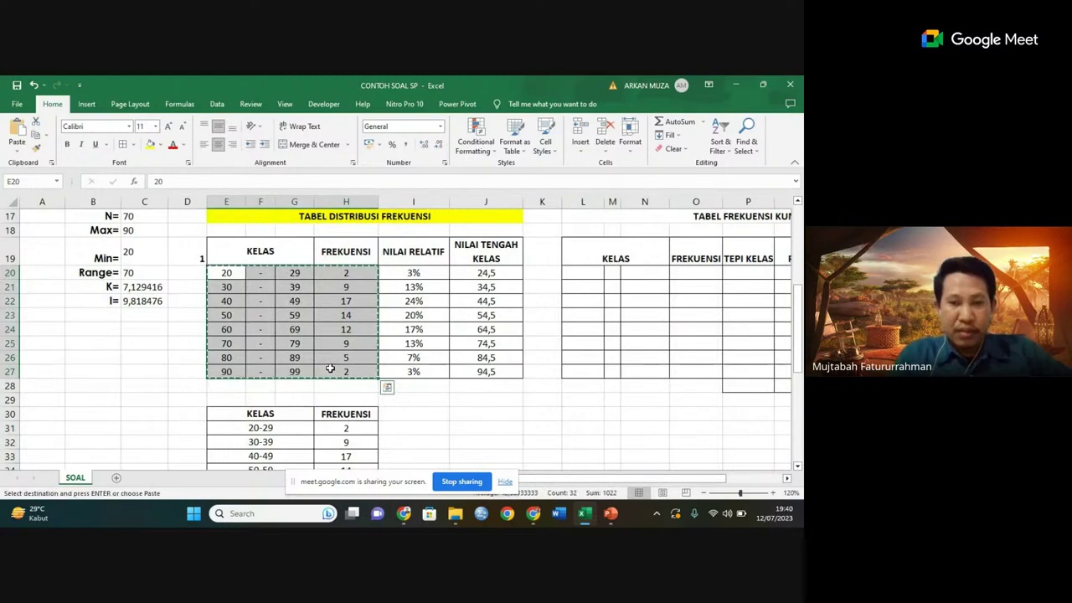
left_click(588, 269)
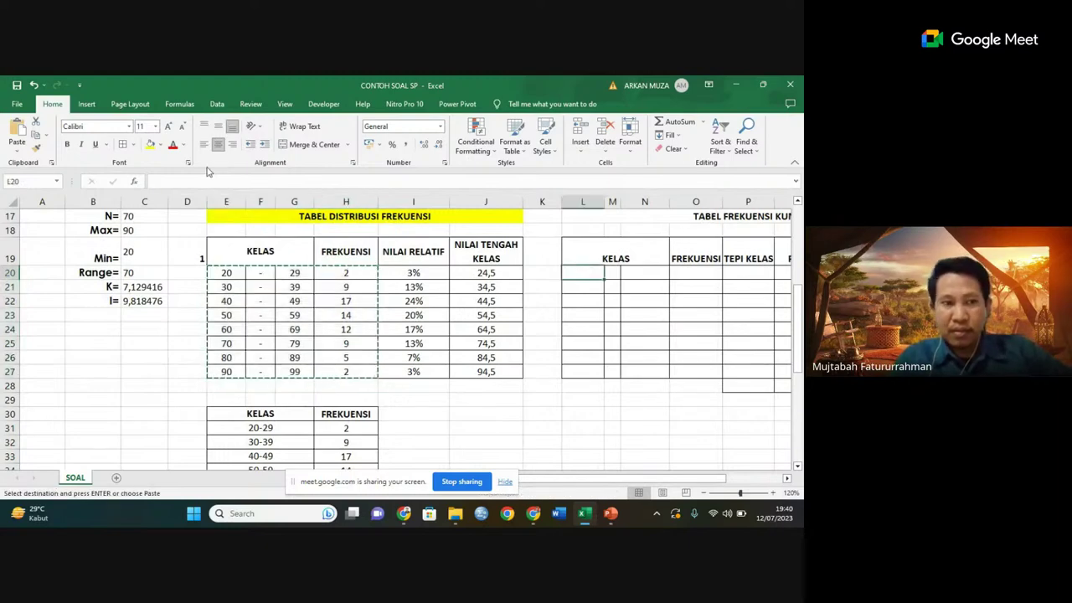
left_click(23, 152)
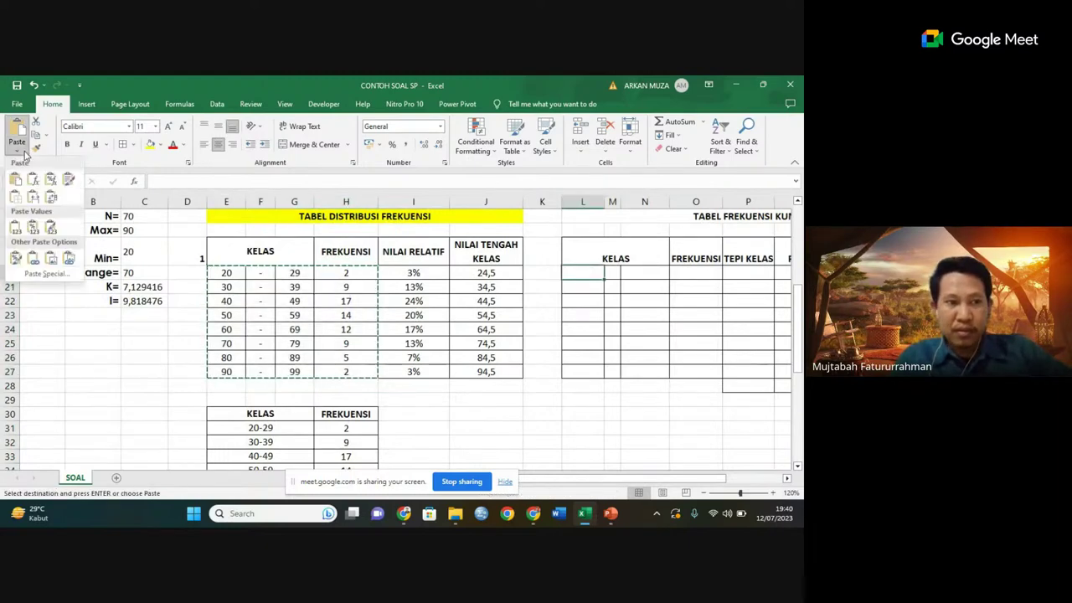
left_click(15, 227)
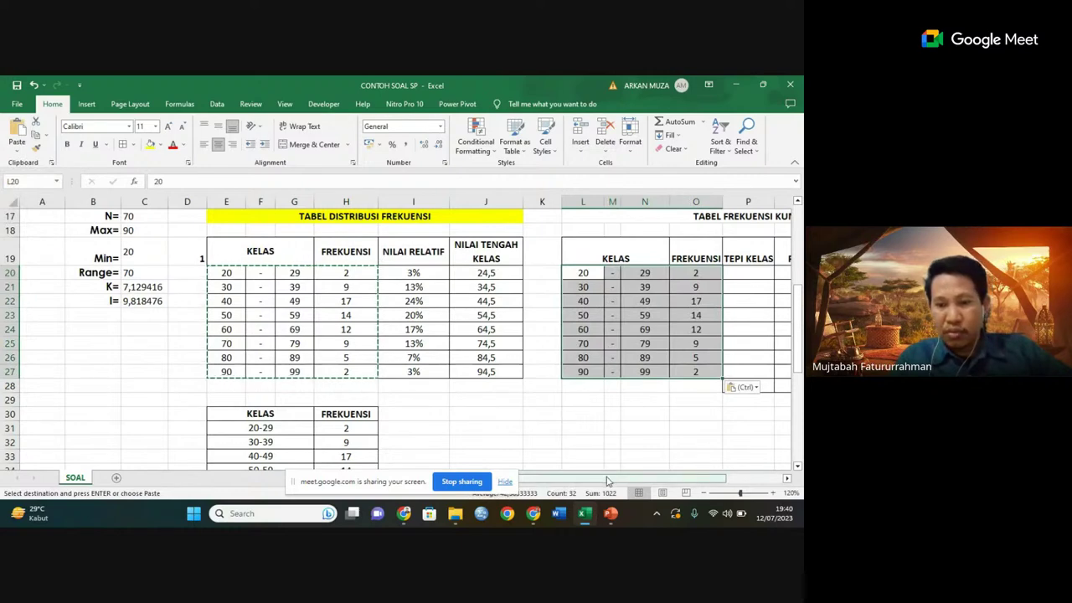
- Collapse the ribbon to give the cumulative frequency table more room, and clear the copy selection
left_click_drag(605, 480, 693, 480)
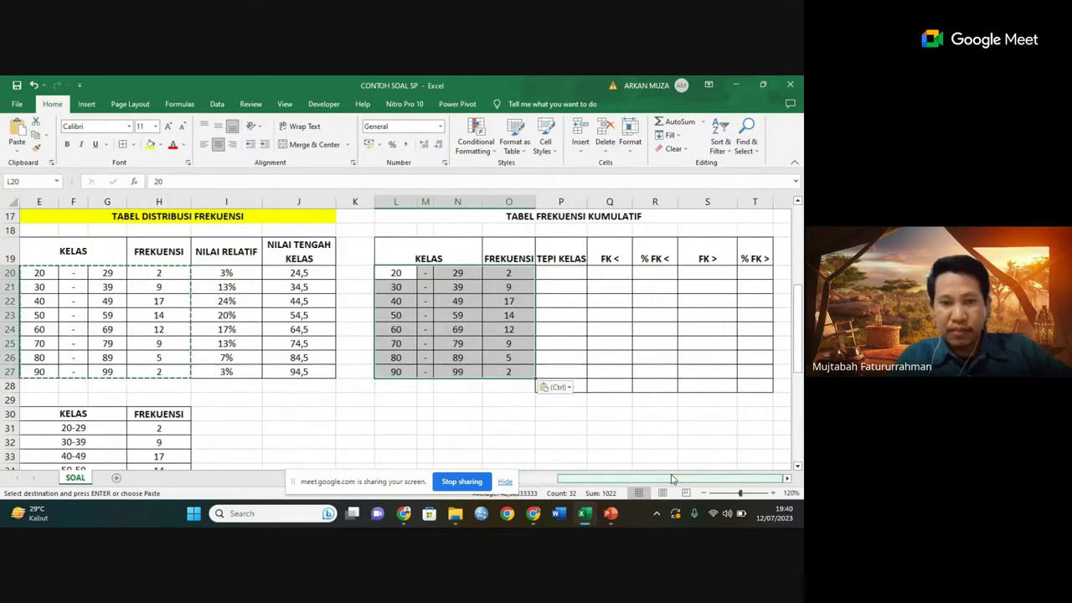
left_click(795, 162)
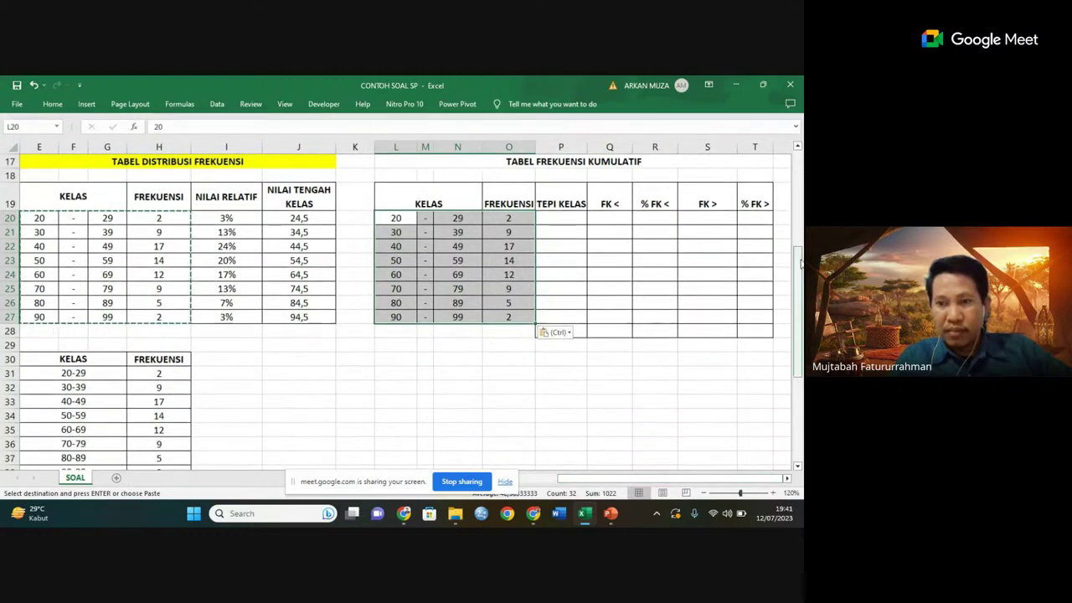
scroll(787, 246, "up", 1)
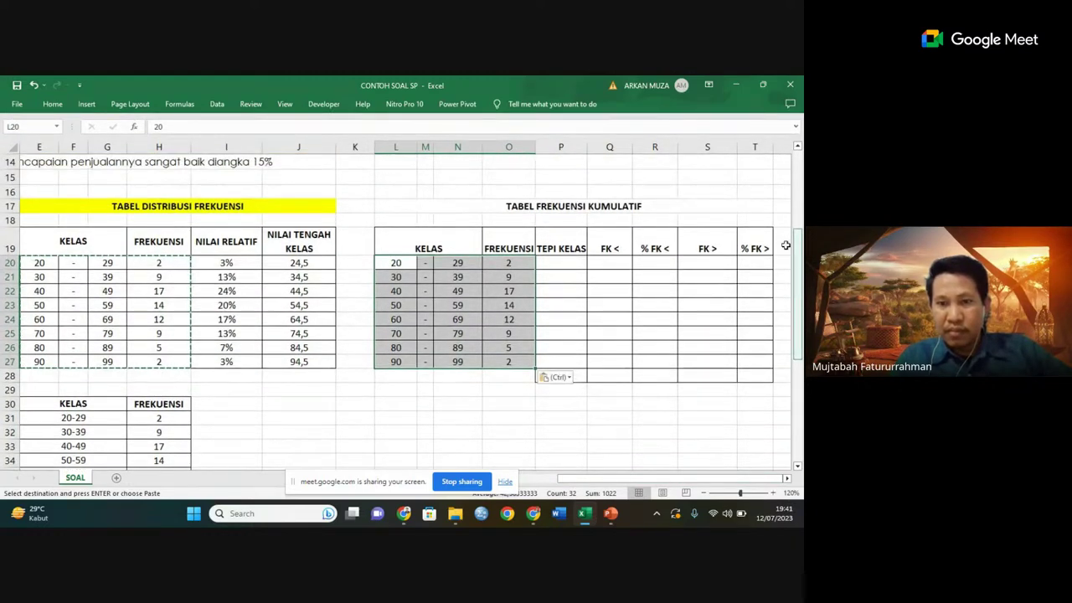
left_click(612, 415)
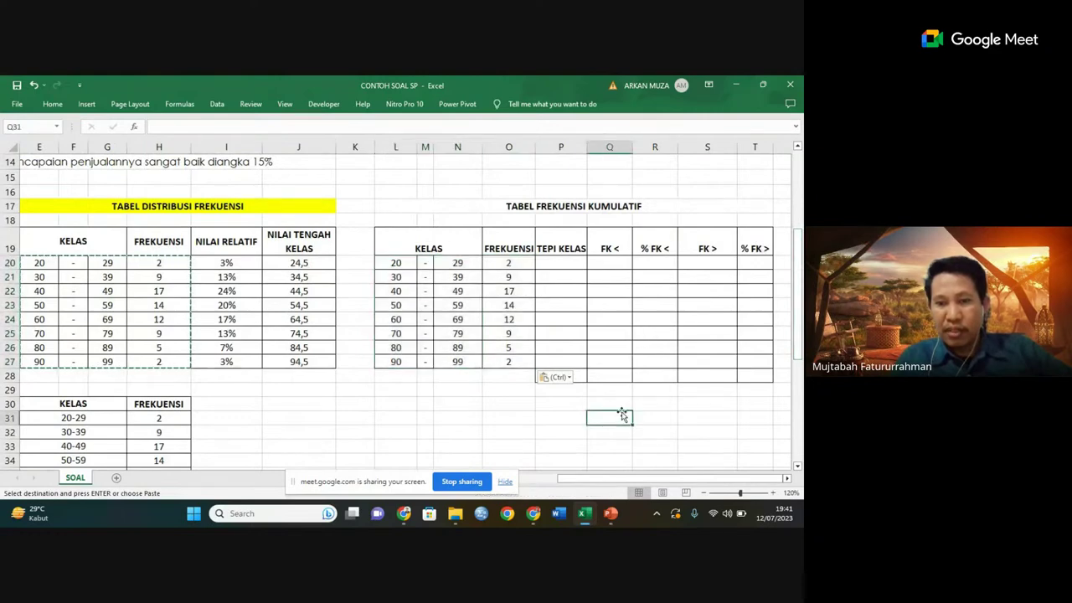
double_click(639, 404)
left_click(595, 410)
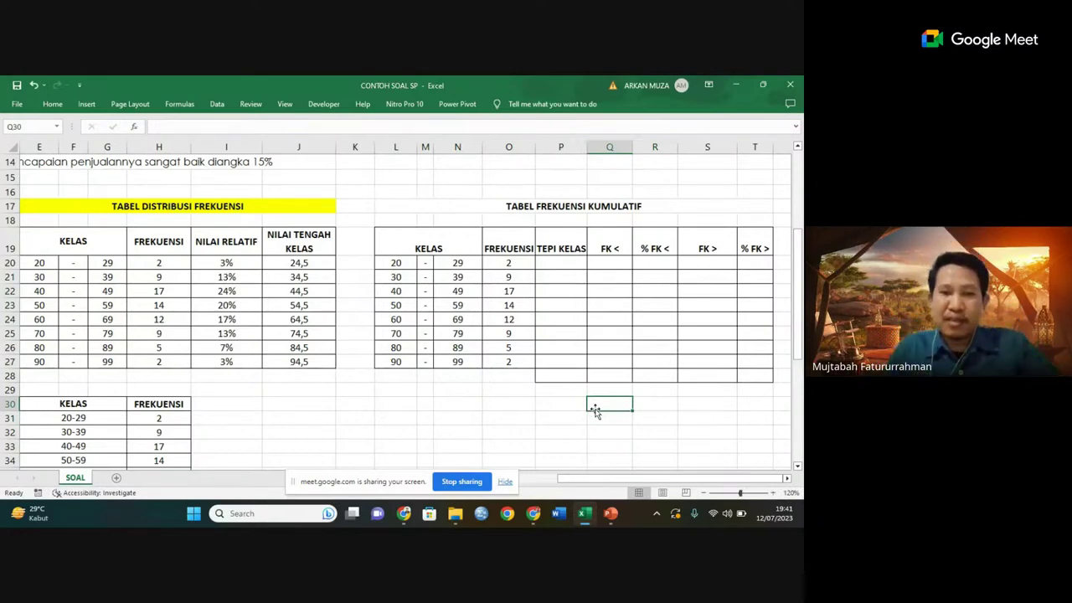
- Calculate the first class boundary under TEPI KELAS in P20 with the formula =(19+20)/2
left_click(553, 266)
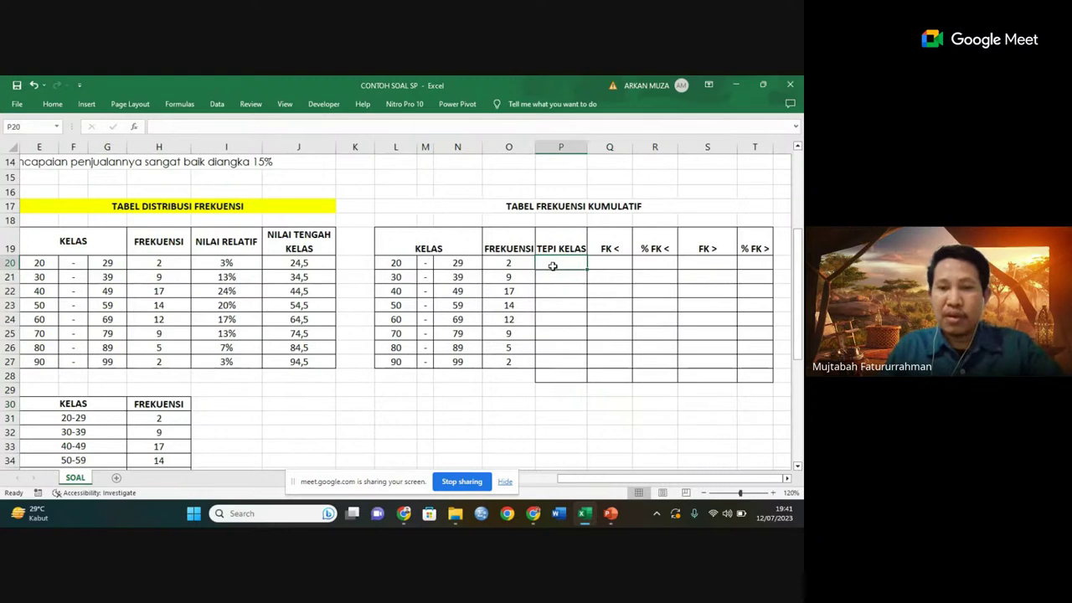
type("=")
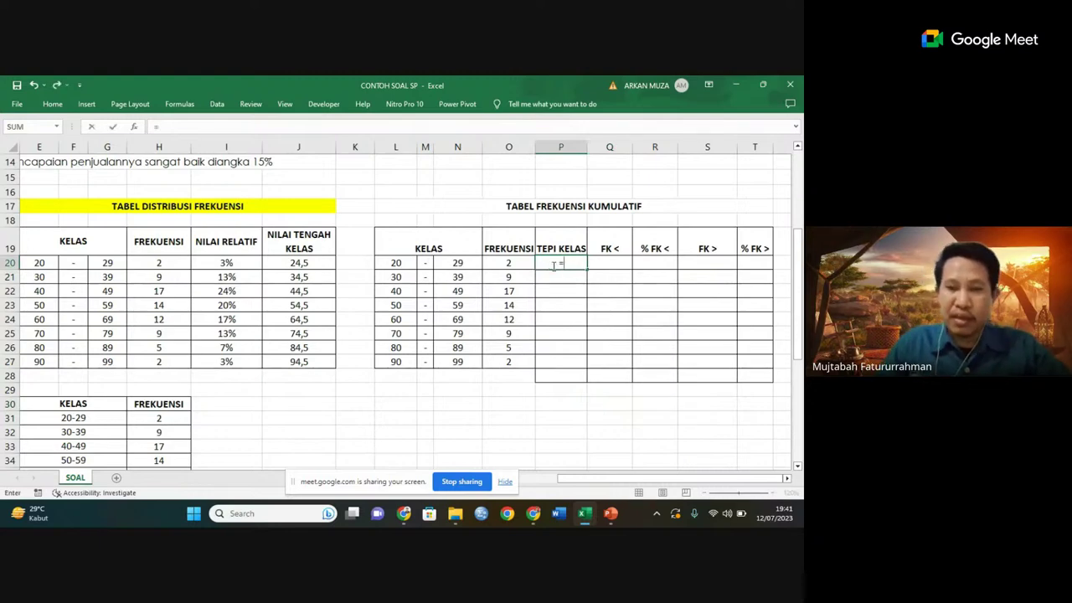
type("(1")
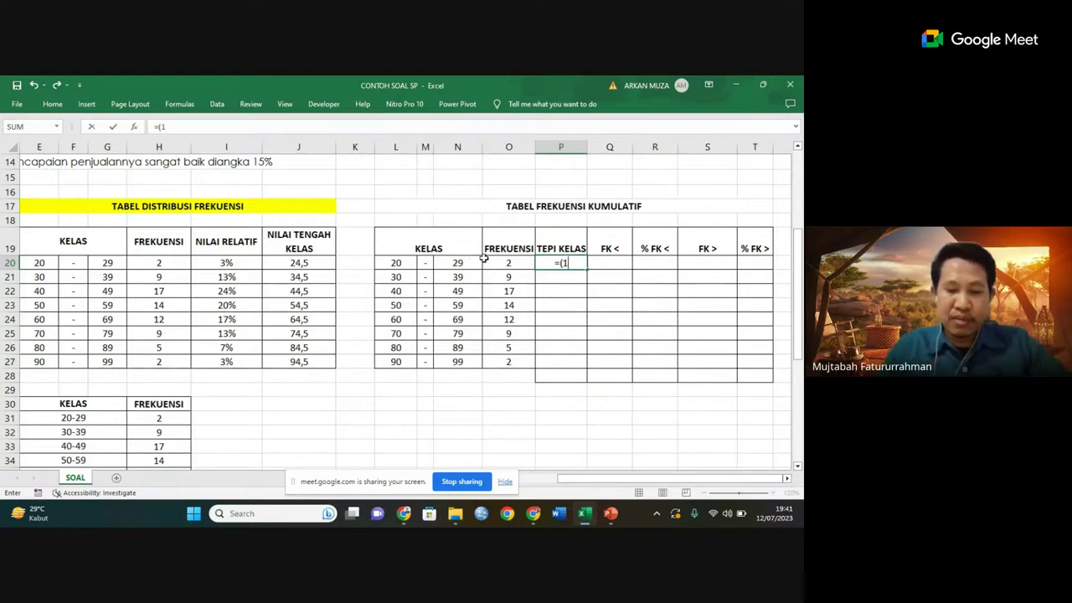
type("9+")
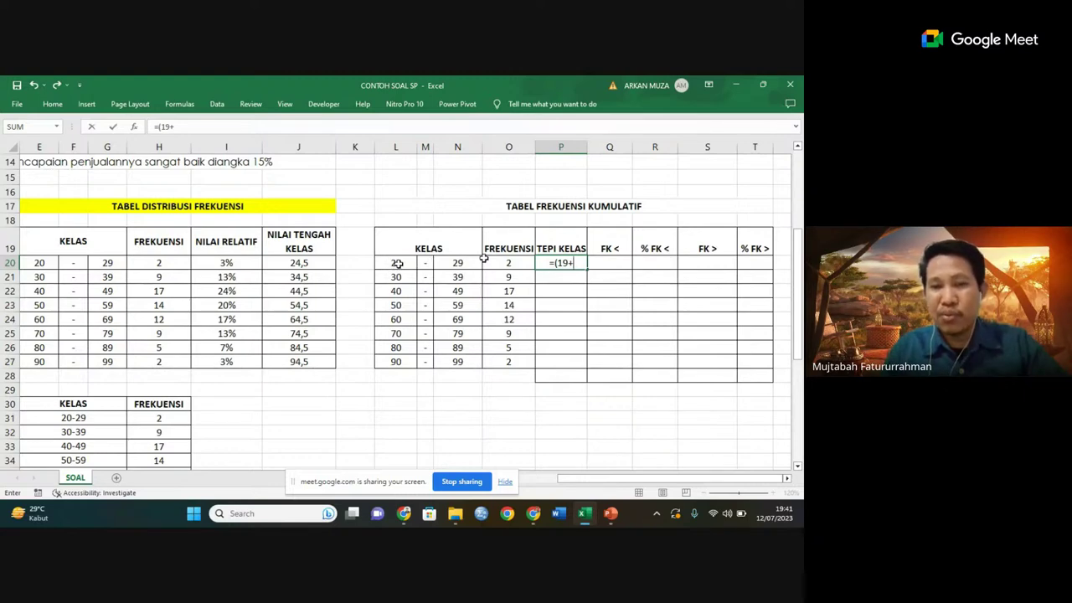
type("20")
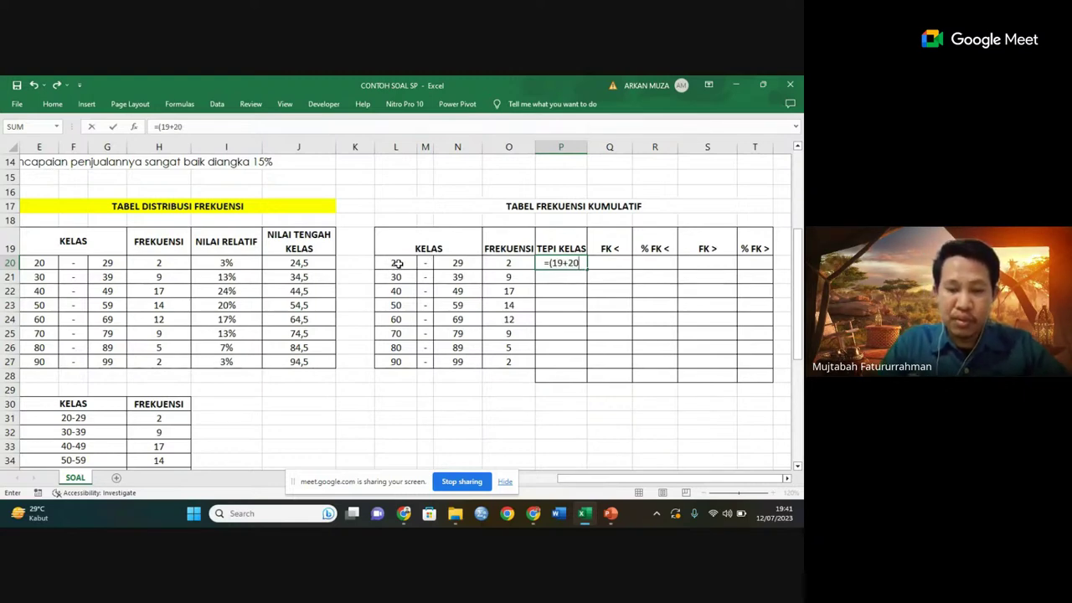
type(")/2")
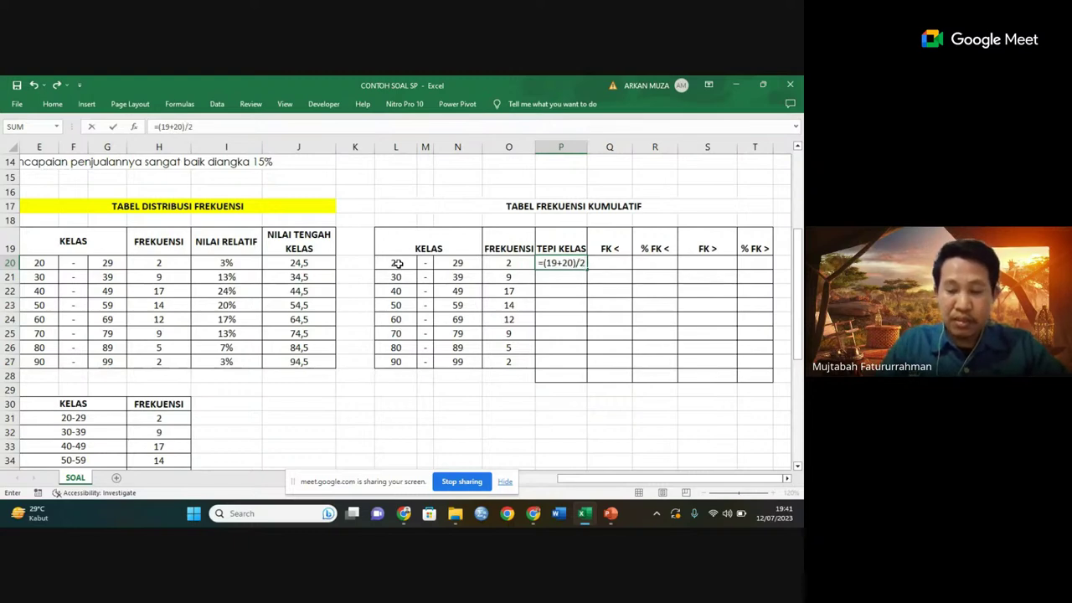
key("Return")
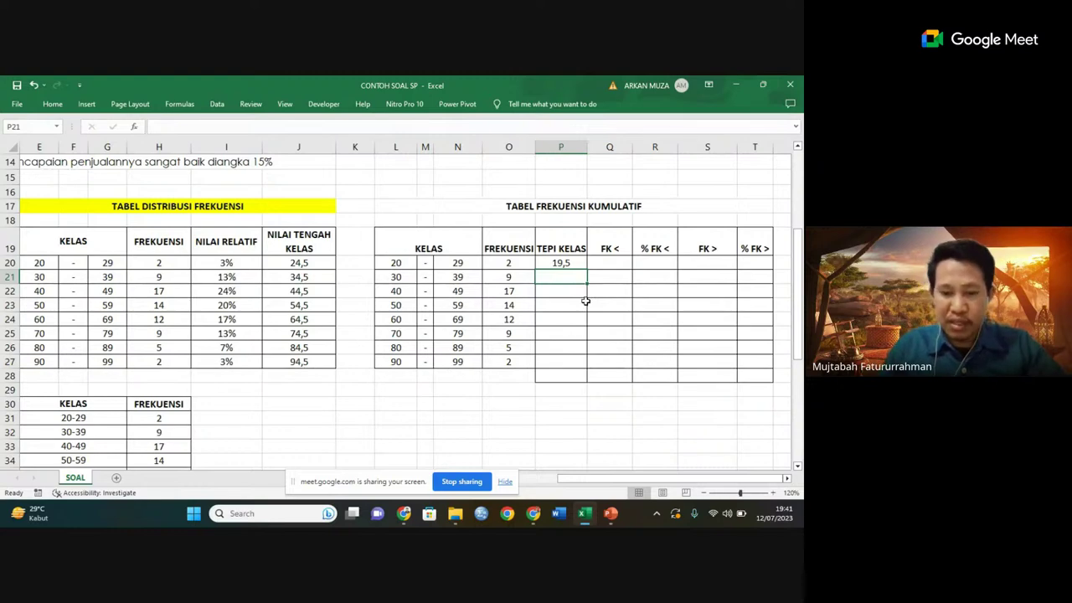
- Calculate the class boundary in P21 with =(N20+L21)/2 and fill the formula down to P27
type("=(")
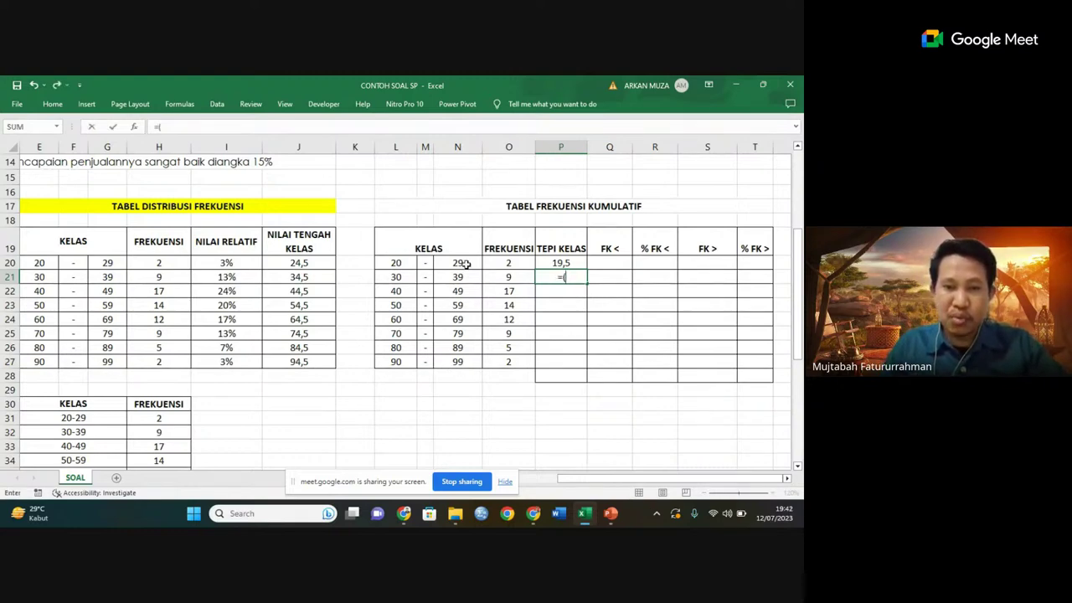
left_click(460, 263)
type("+")
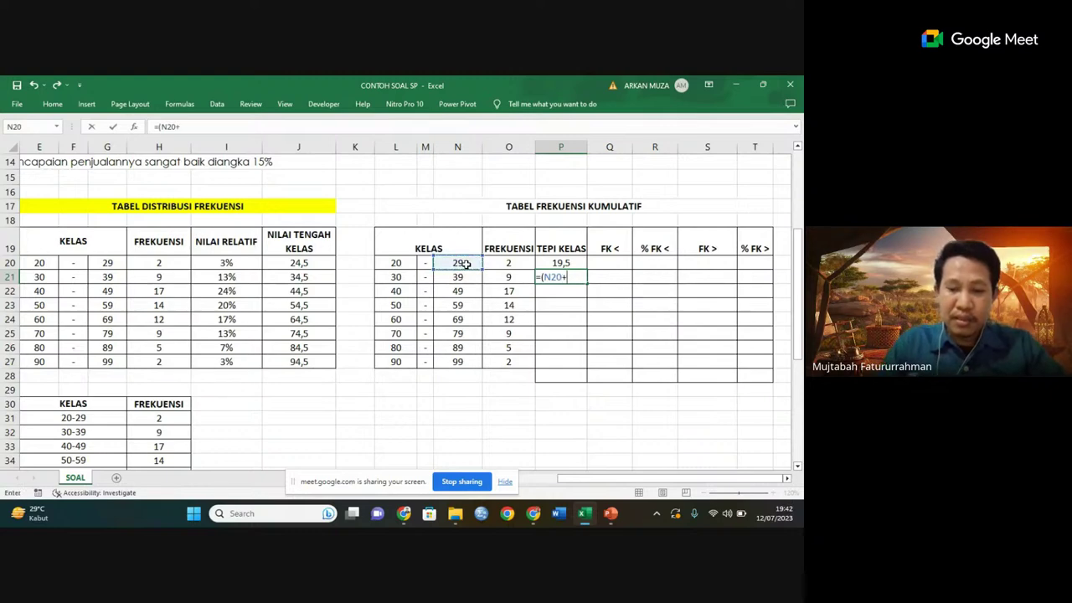
left_click(402, 278)
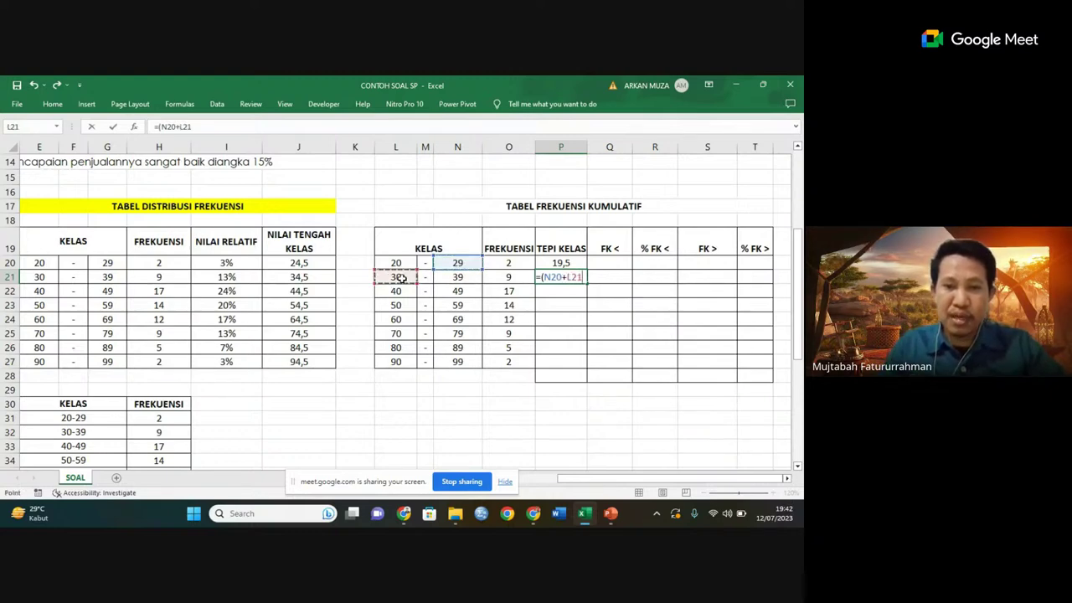
type(")")
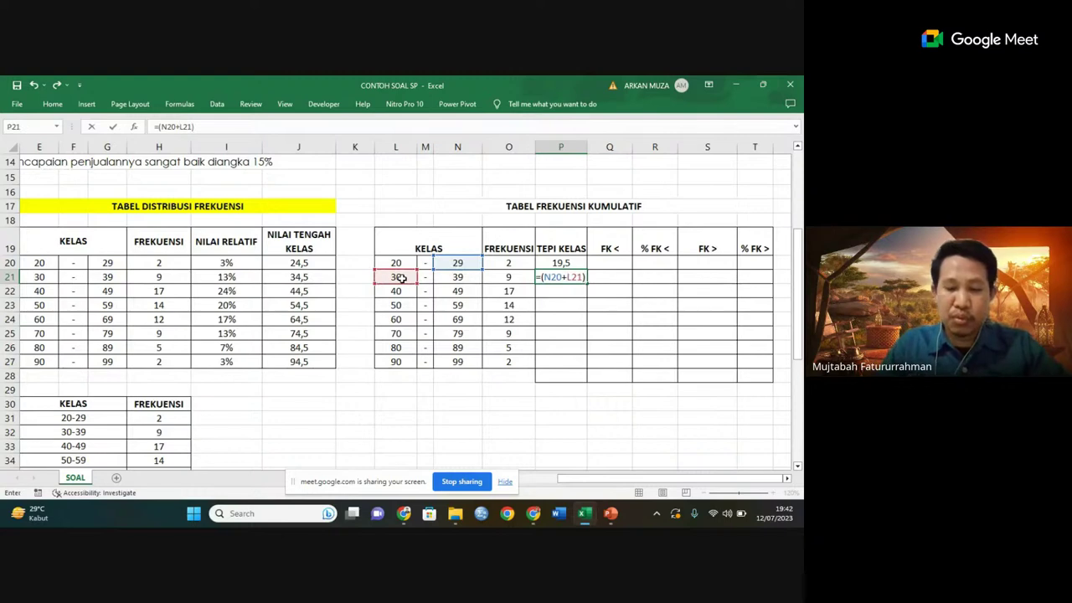
type("/2")
key("Return")
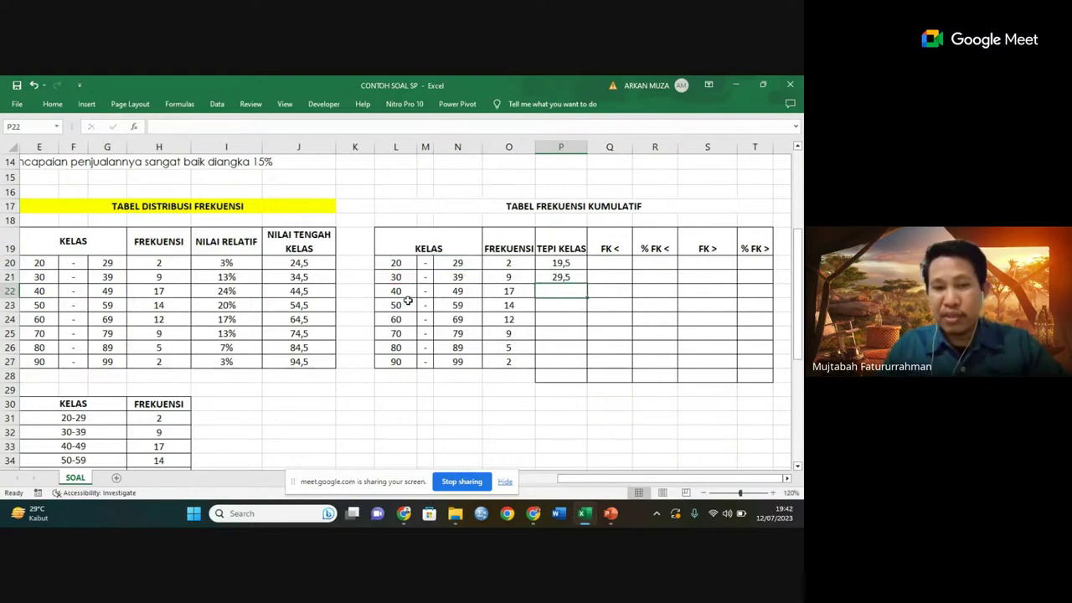
left_click(562, 277)
left_click_drag(587, 283, 570, 365)
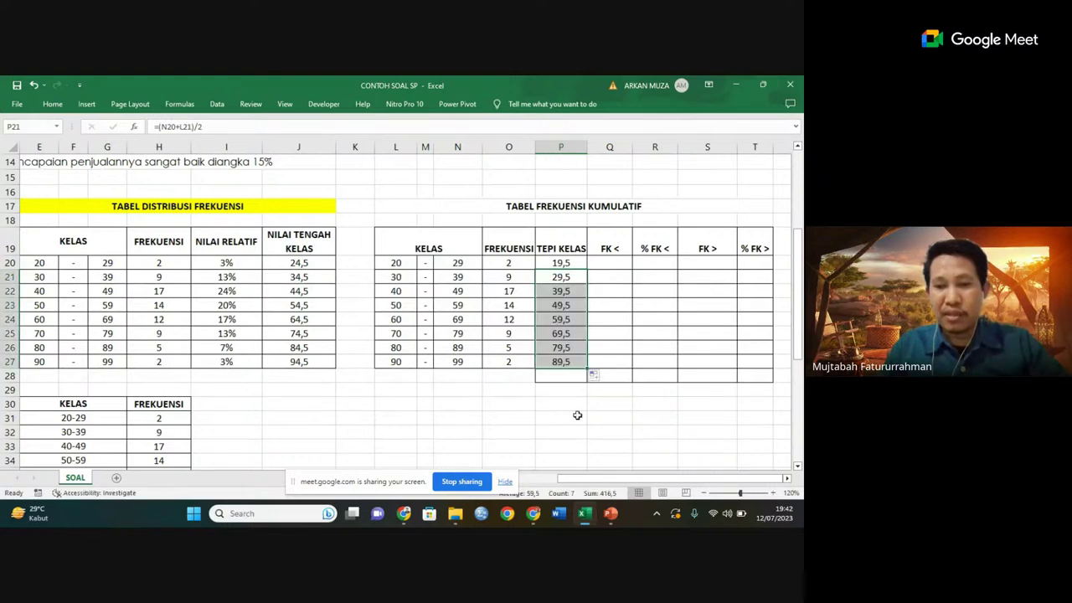
- Calculate the final class boundary under TEPI KELAS in P28 with the formula =(N27+100)/2
left_click(560, 377)
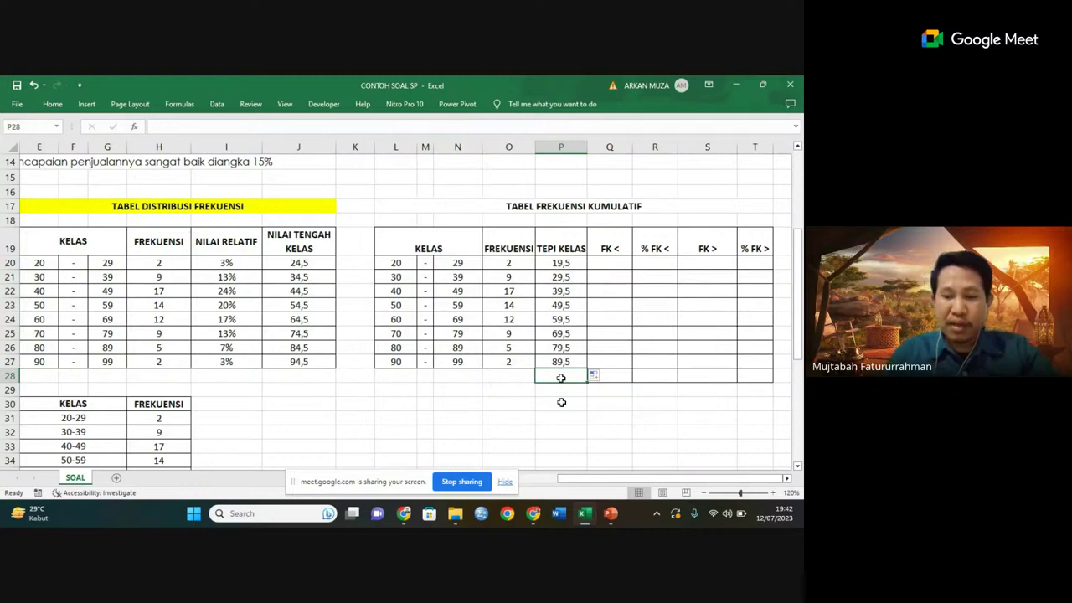
type("=(")
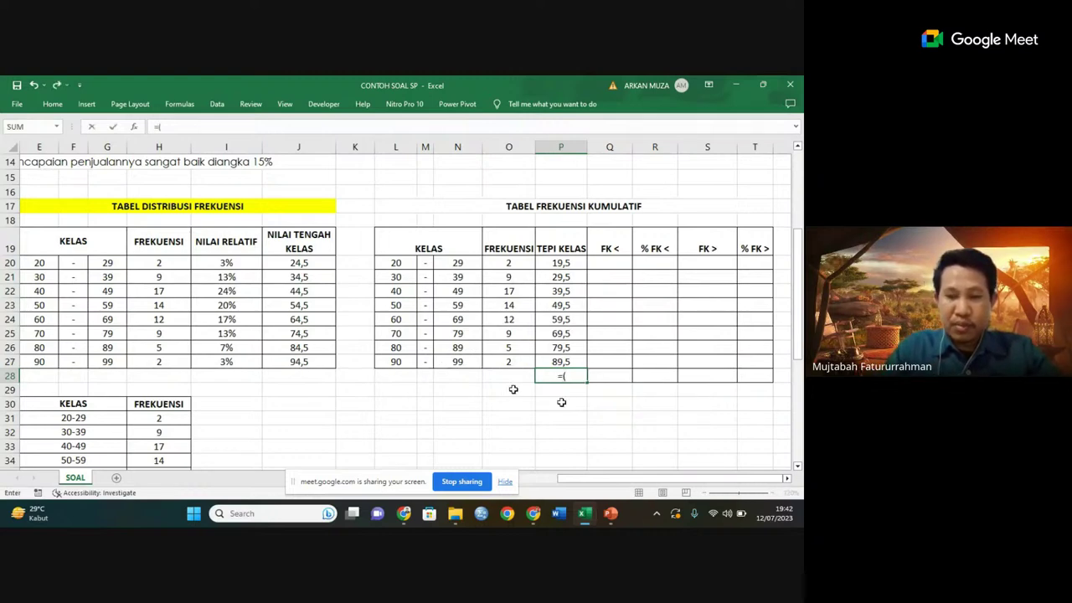
left_click(468, 362)
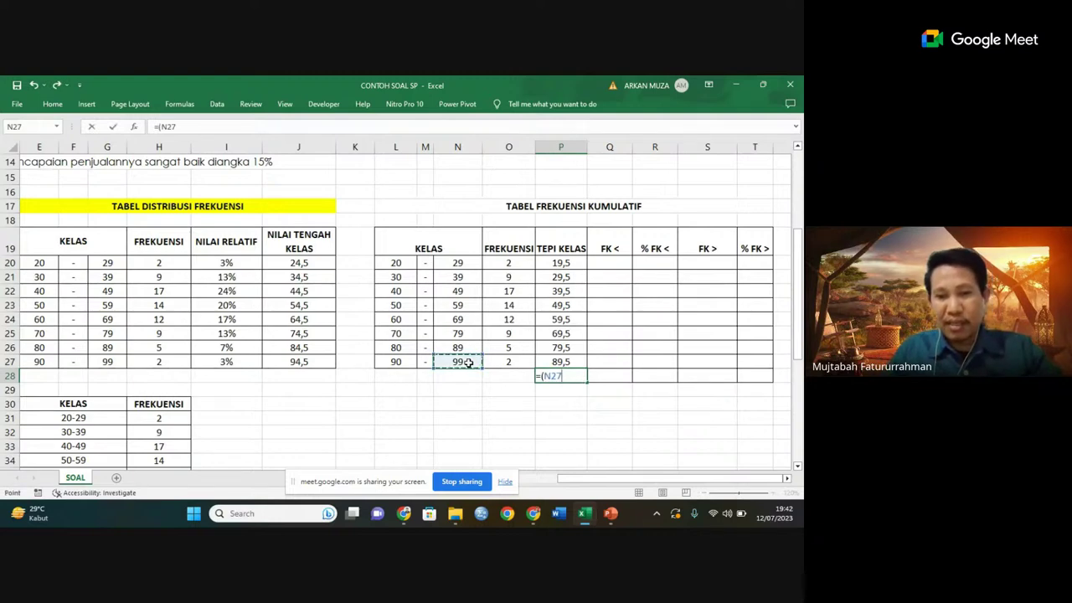
type("+")
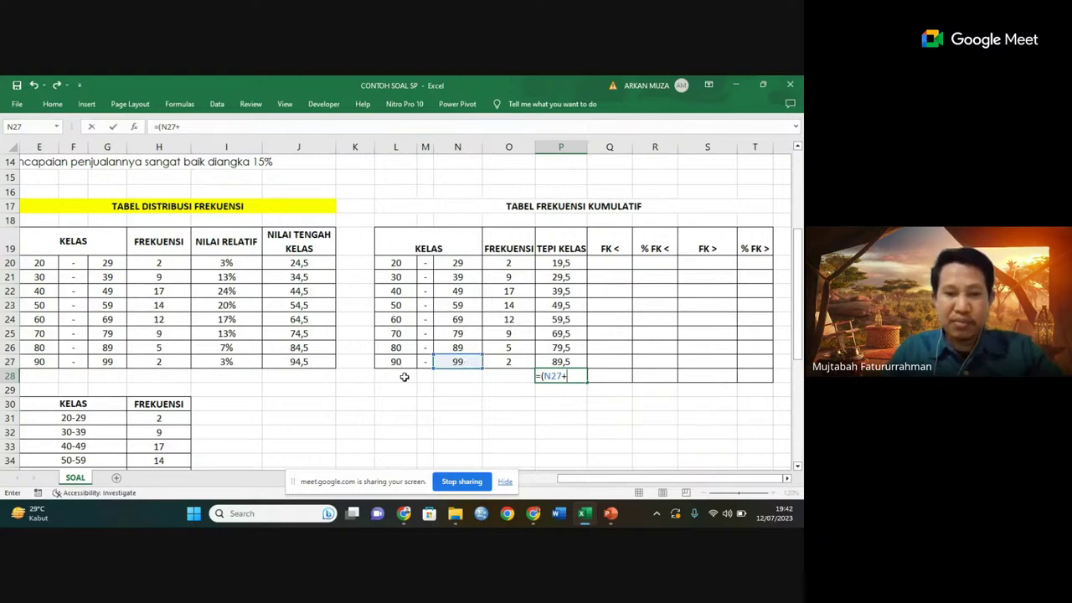
type("100")
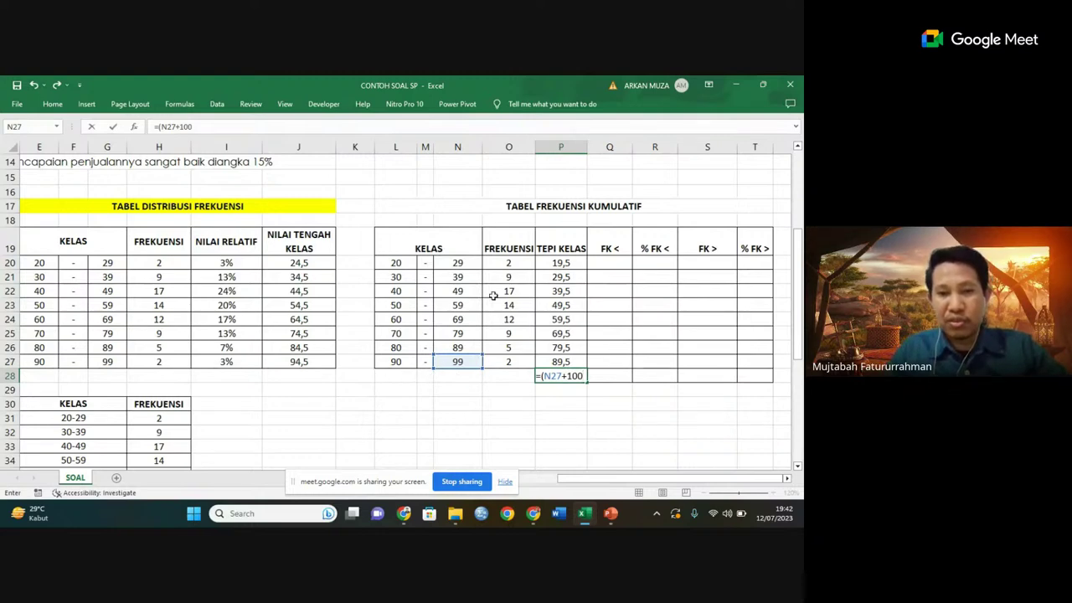
type(")/2")
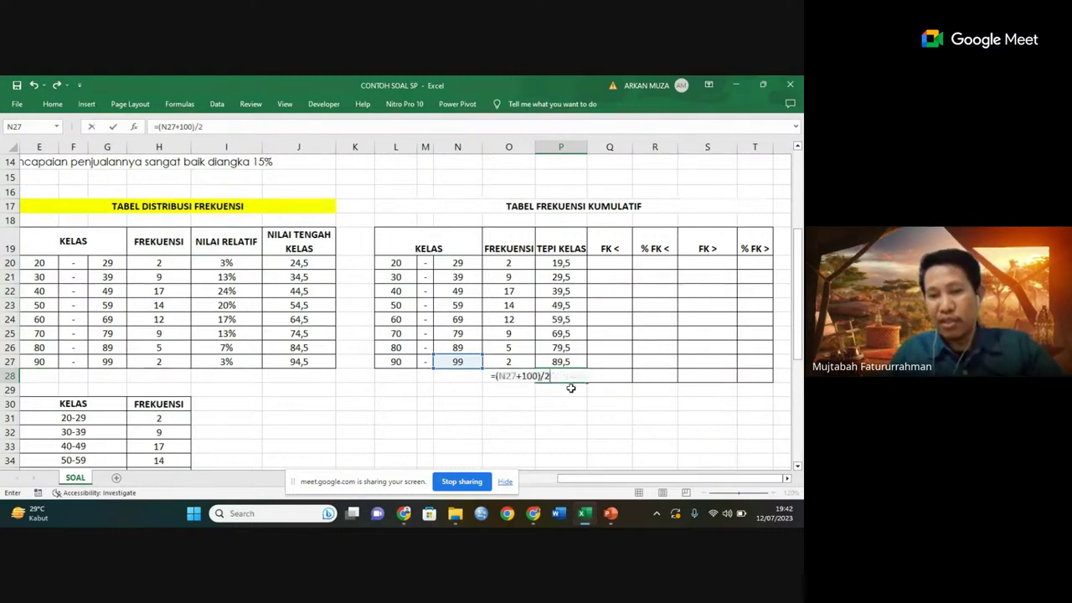
key("Return")
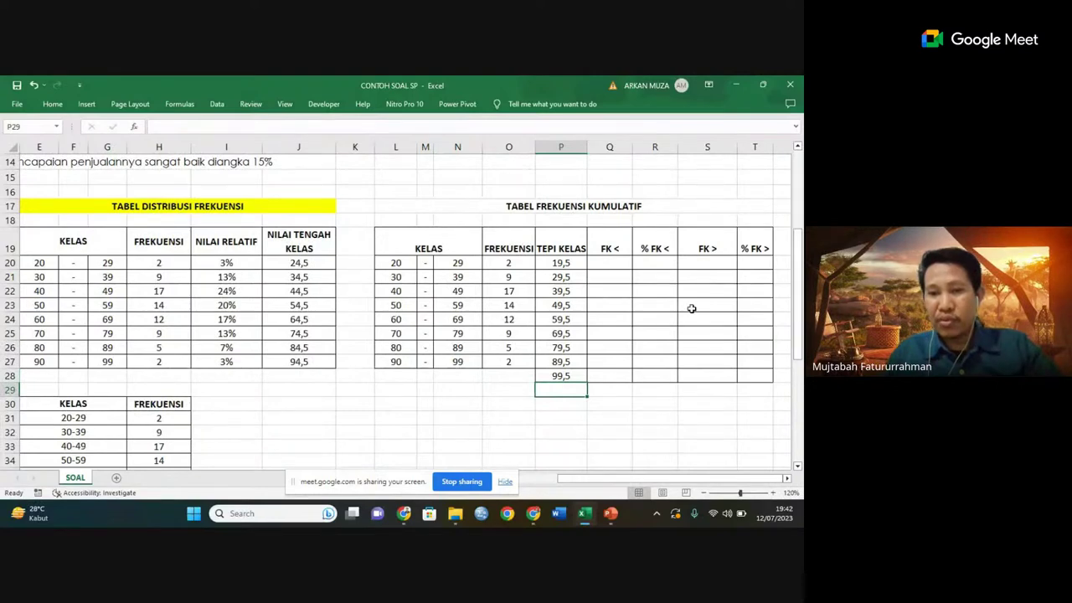
- Enter 0 as the first FK < value in Q20 and calculate Q21 with the formula =Q20+O20
left_click(787, 480)
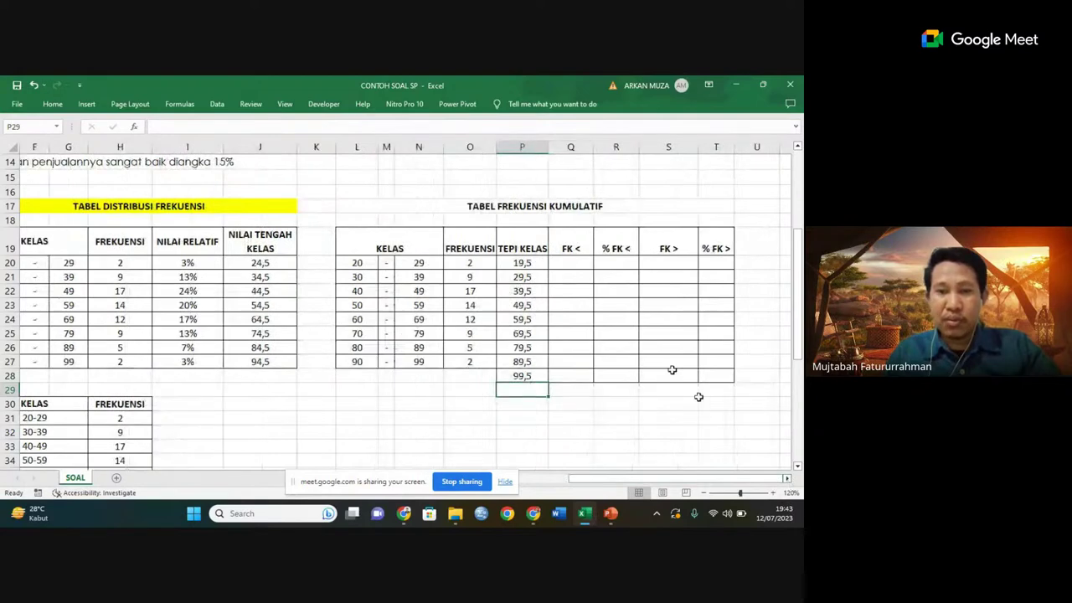
left_click(580, 265)
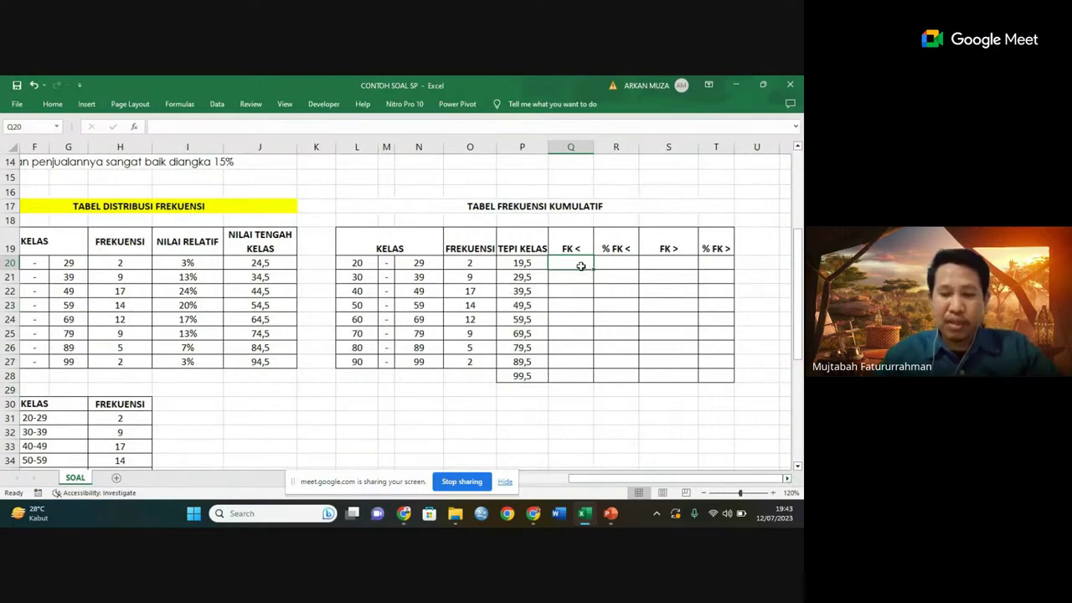
type("0")
key("Return")
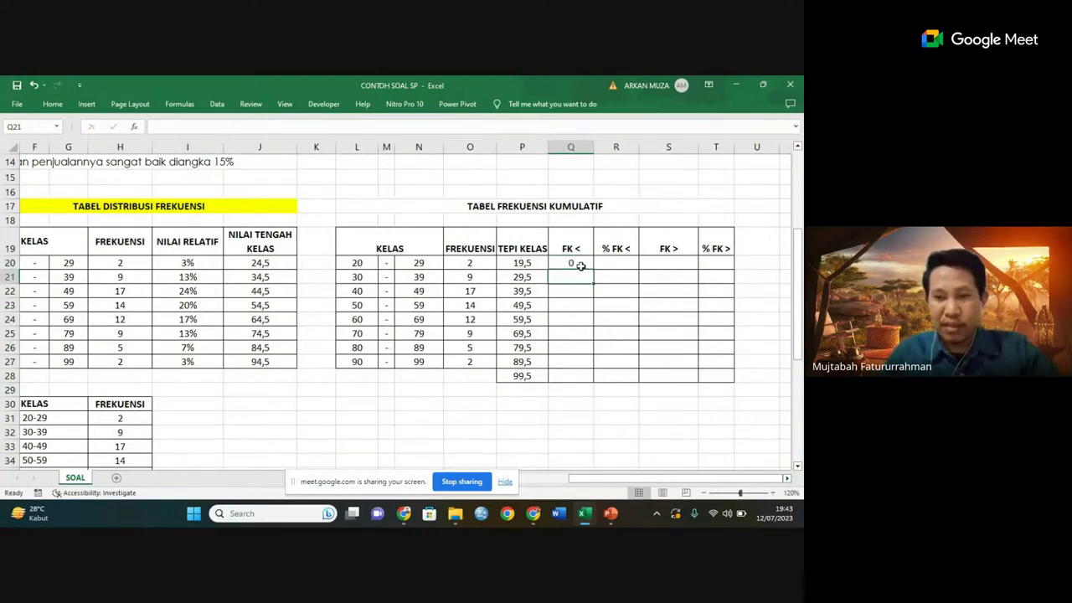
type("=")
left_click(578, 264)
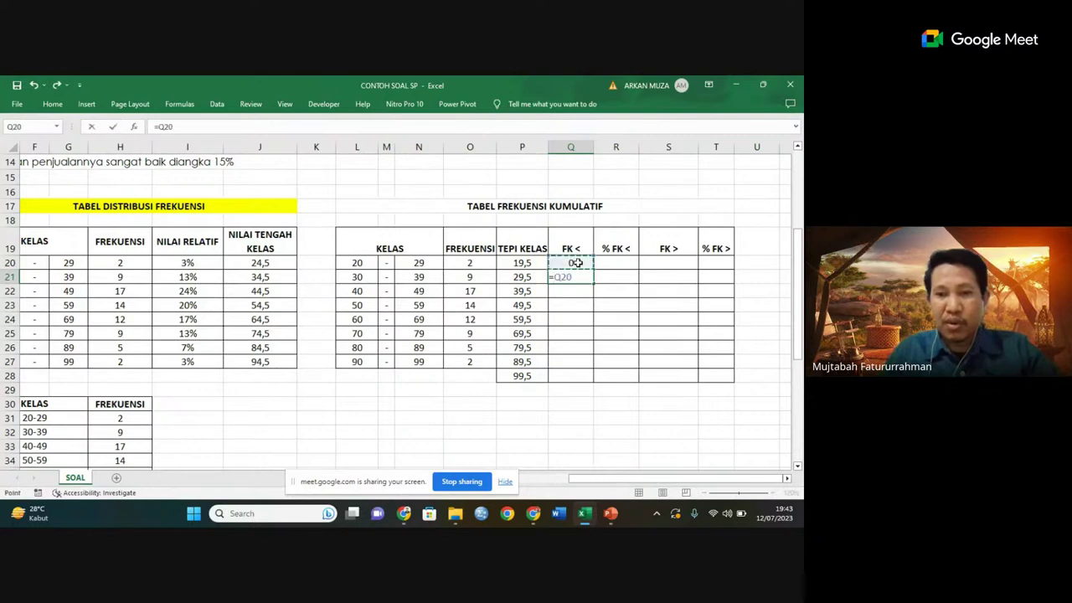
type("+")
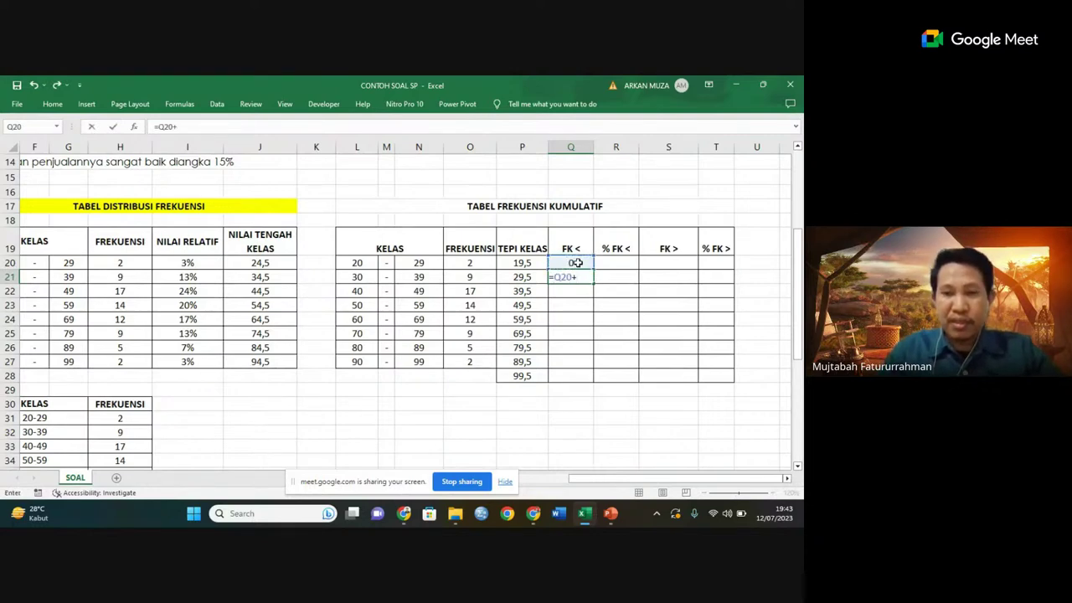
left_click(482, 265)
key("Return")
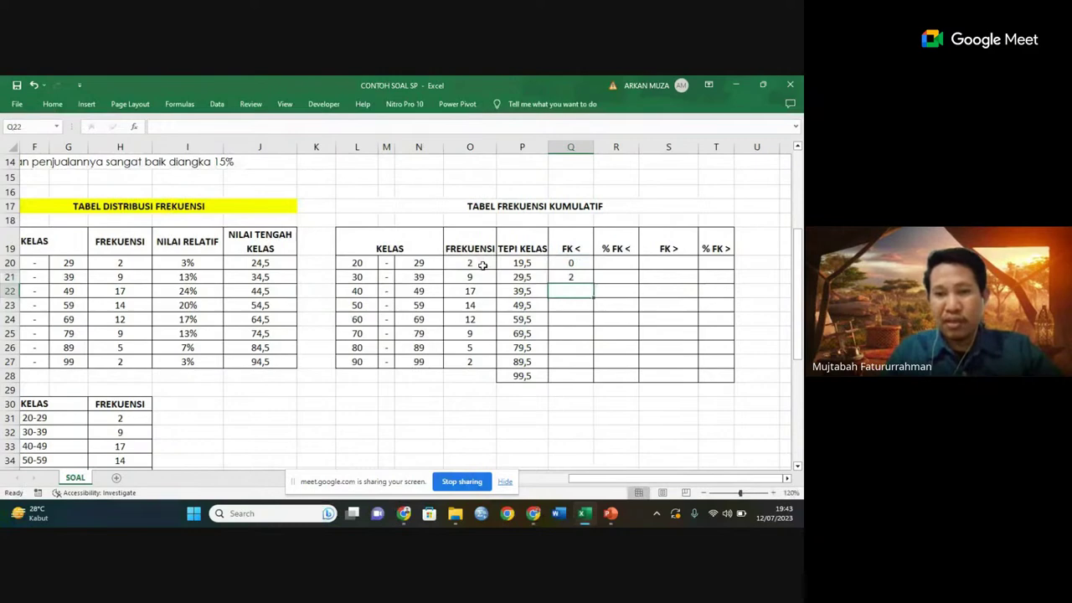
- Calculate the FK < value in Q22 with the formula =Q21+O21
key("F2")
type("=")
left_click(570, 277)
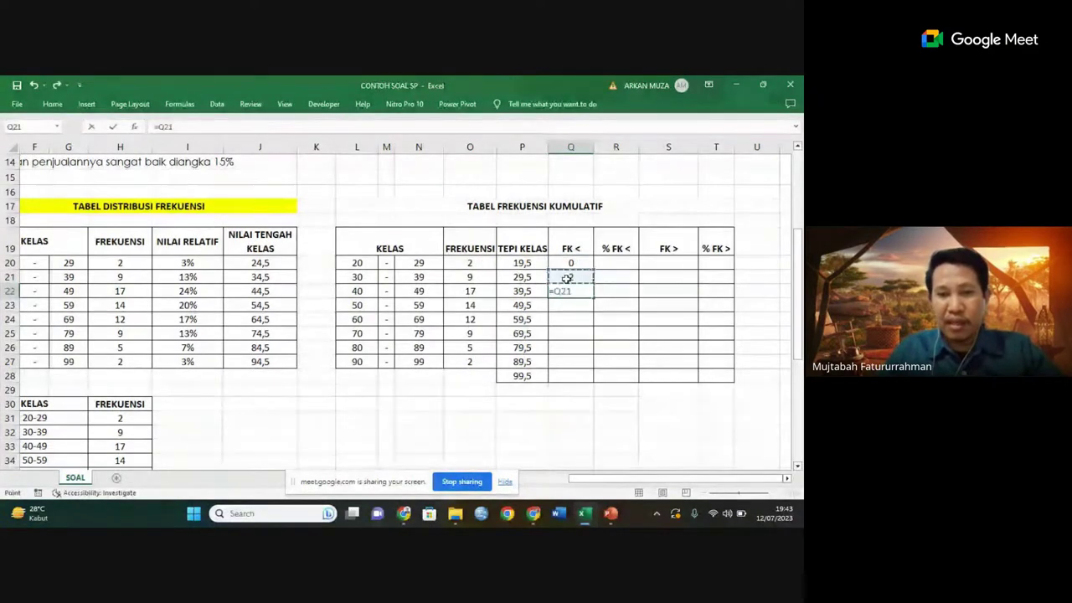
type("+")
left_click(475, 279)
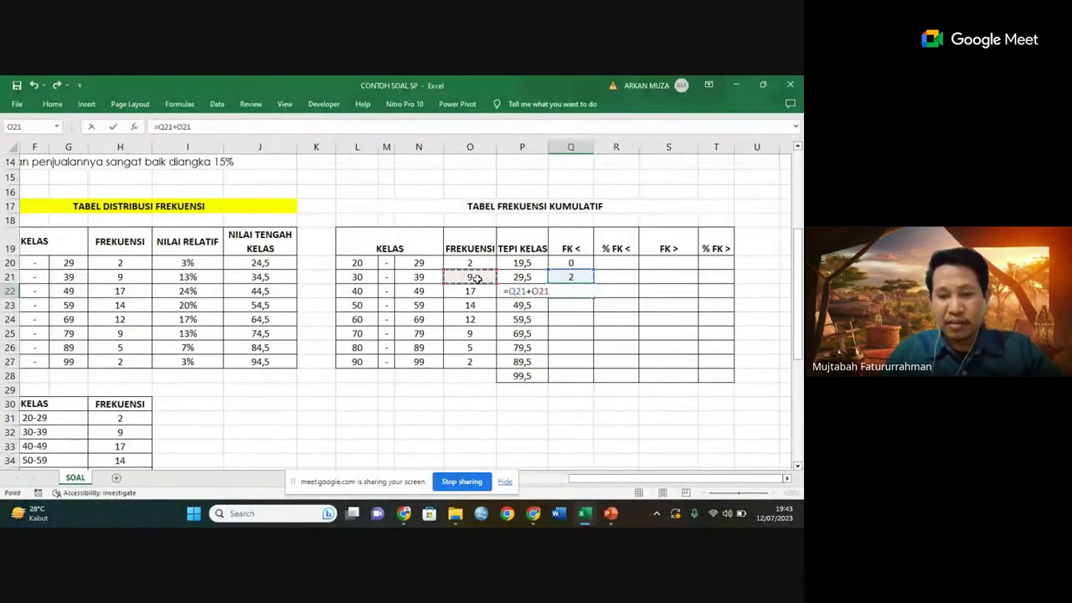
key("Return")
type("=")
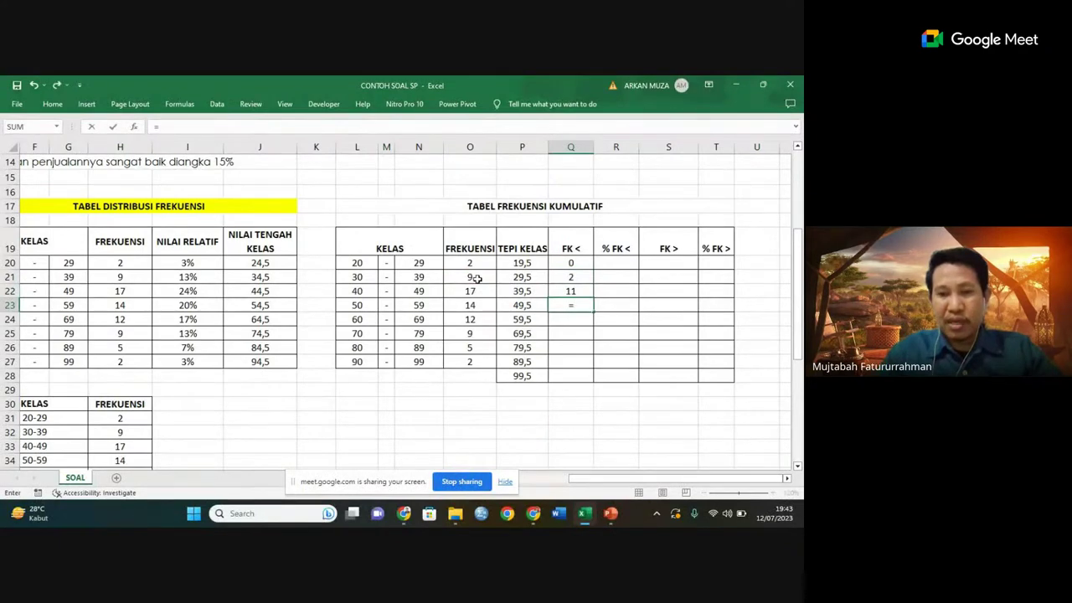
key("BackSpace")
key("Escape")
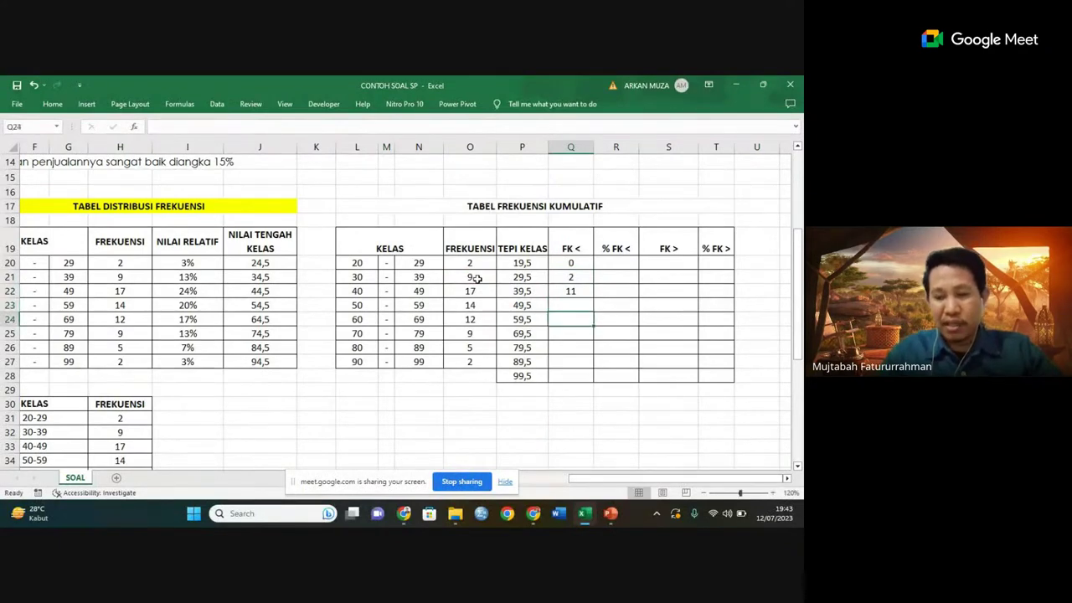
- Fill the FK < formula from Q22 down to Q28 and deselect the filled range
left_click(576, 290)
left_click_drag(593, 297, 578, 377)
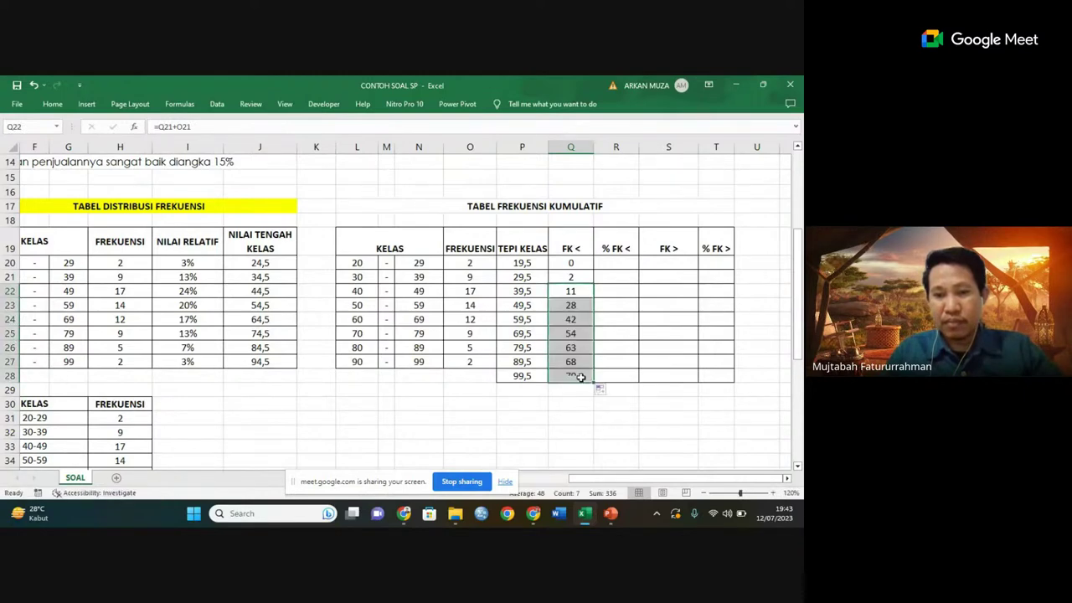
left_click(576, 401)
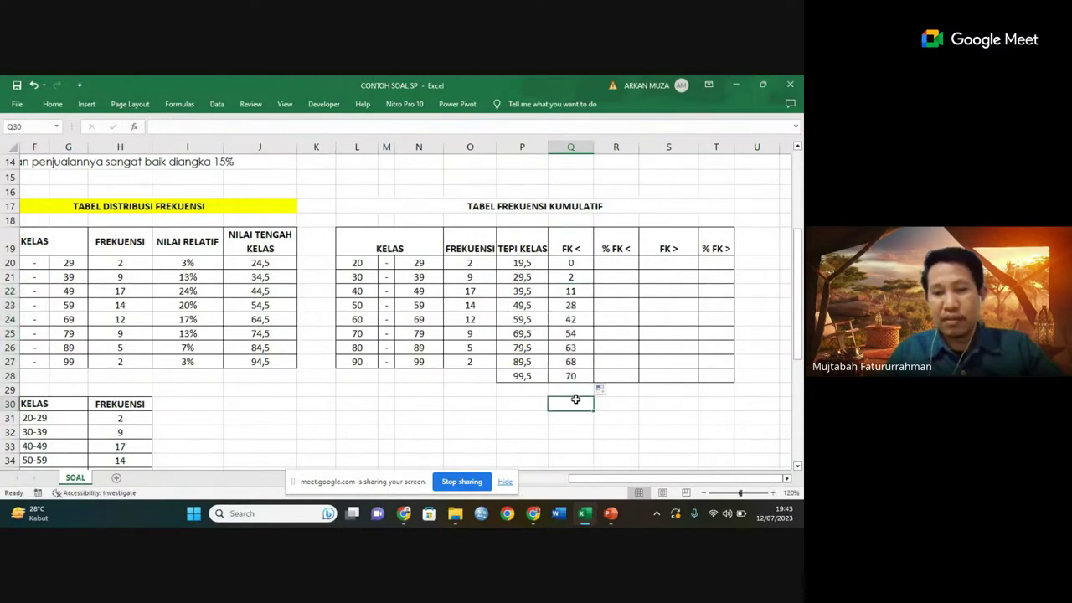
left_click(645, 416)
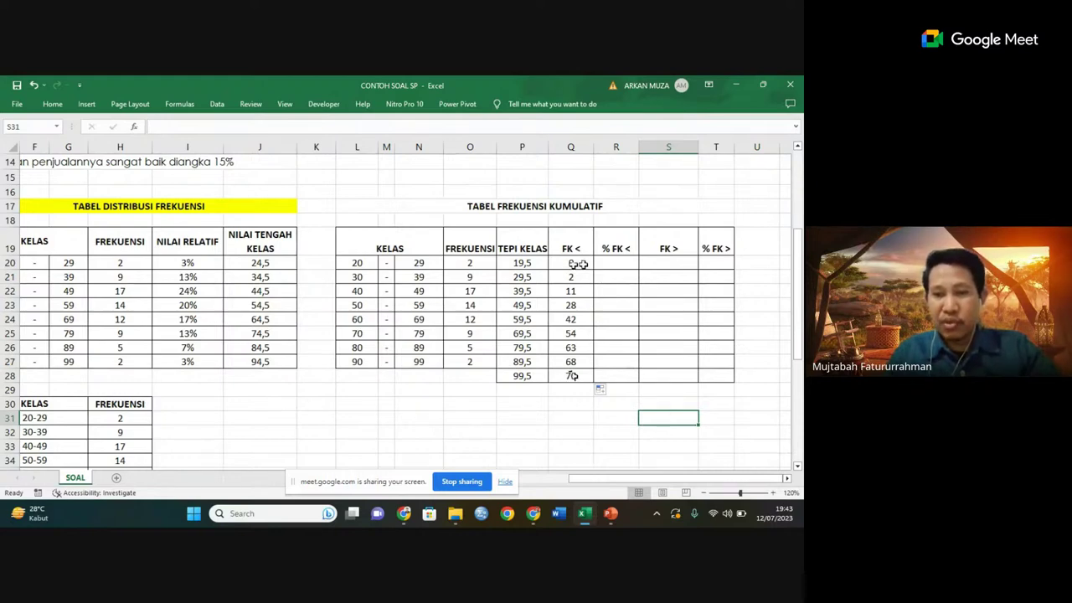
- Calculate the % FK < value in R20 with =Q20/70*100% and fill the formula down to R28
left_click(614, 264)
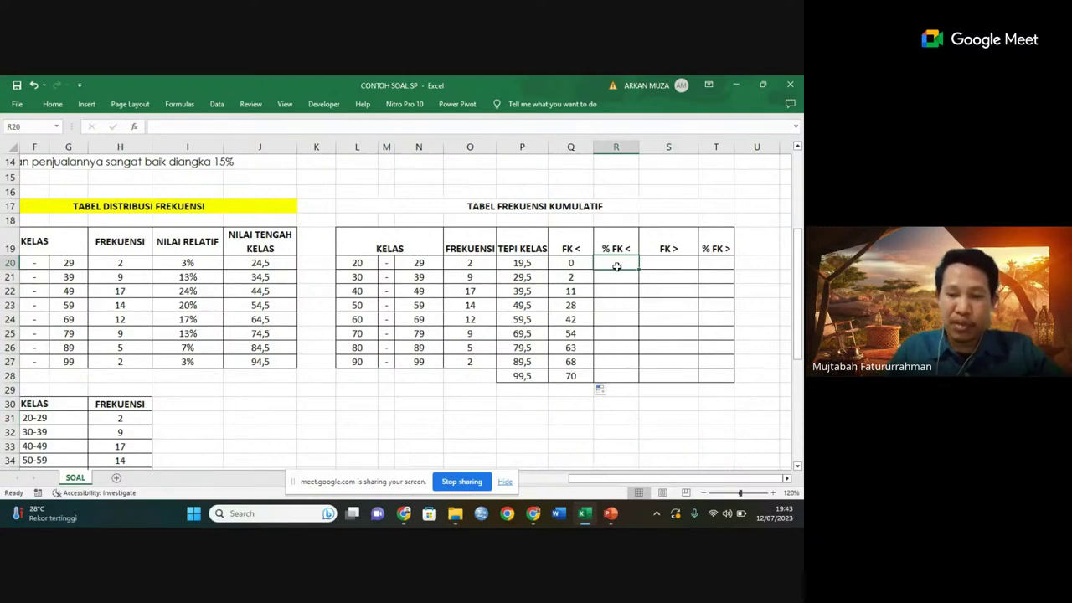
type("=")
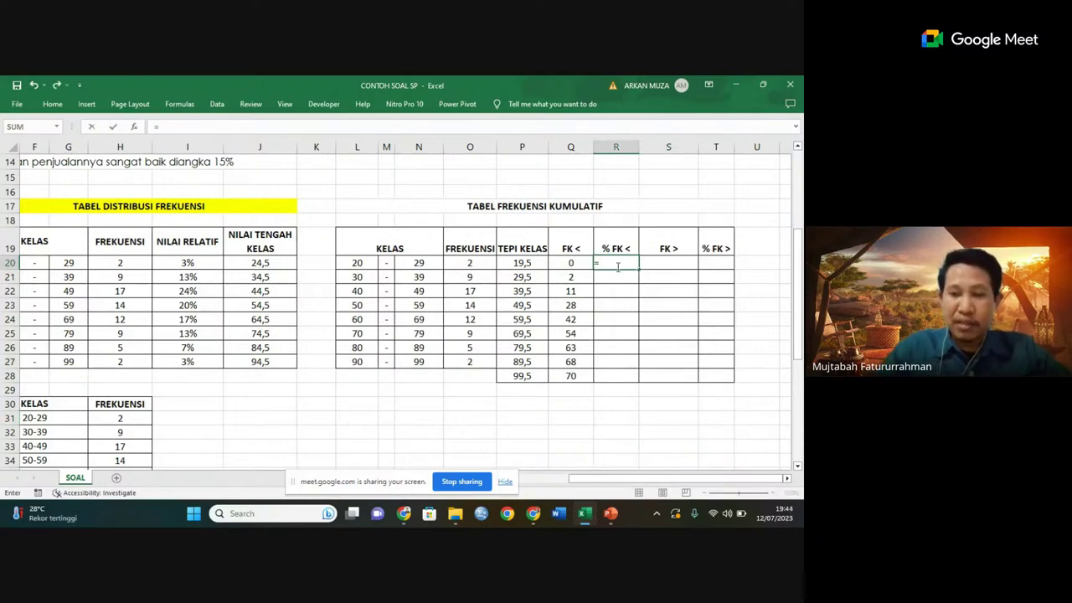
left_click(570, 263)
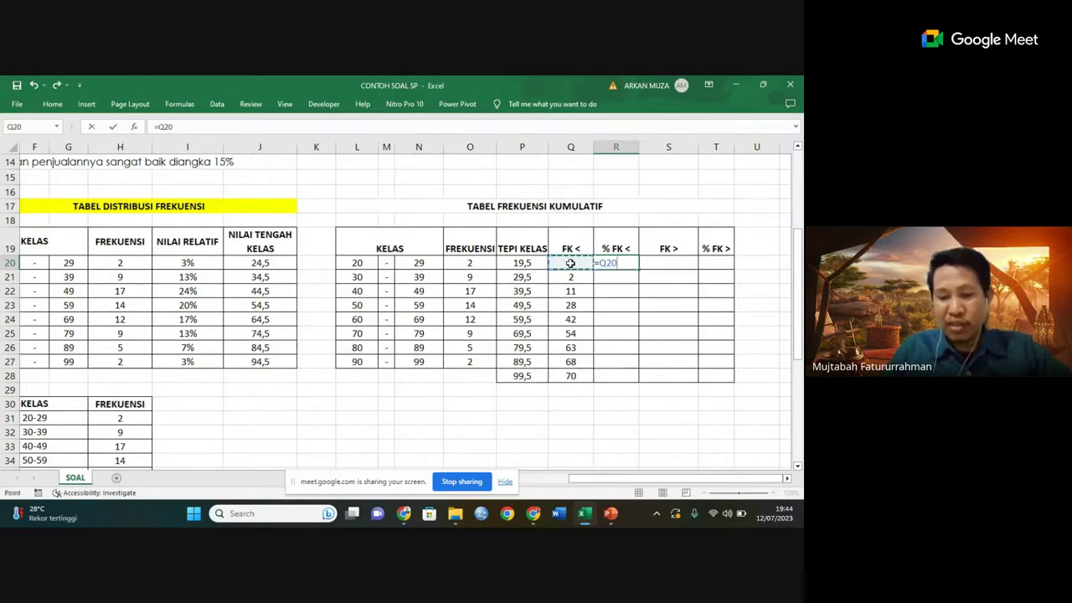
type("/7")
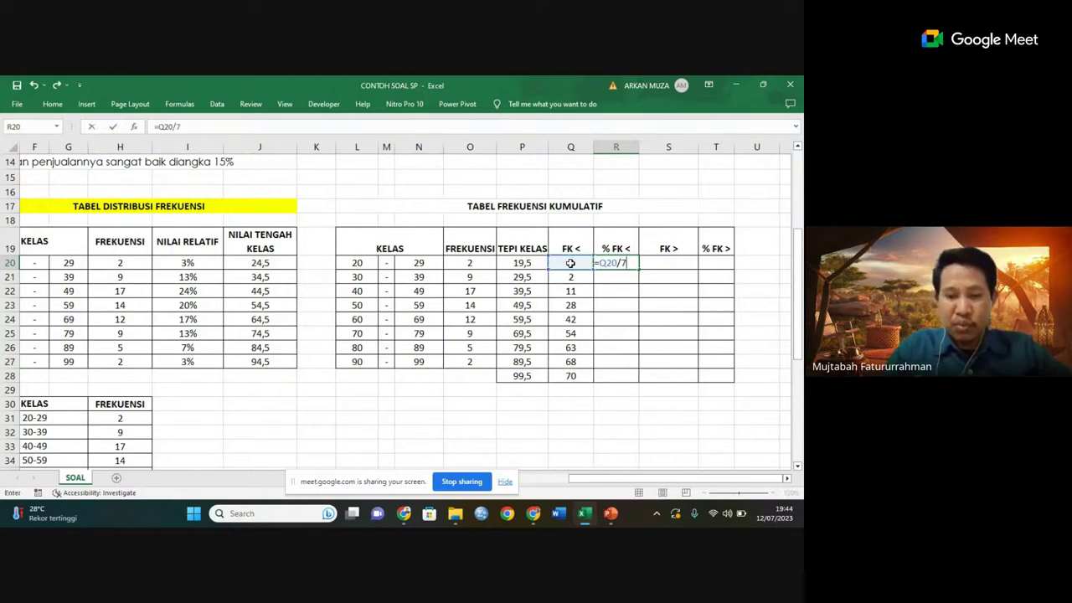
type("0*")
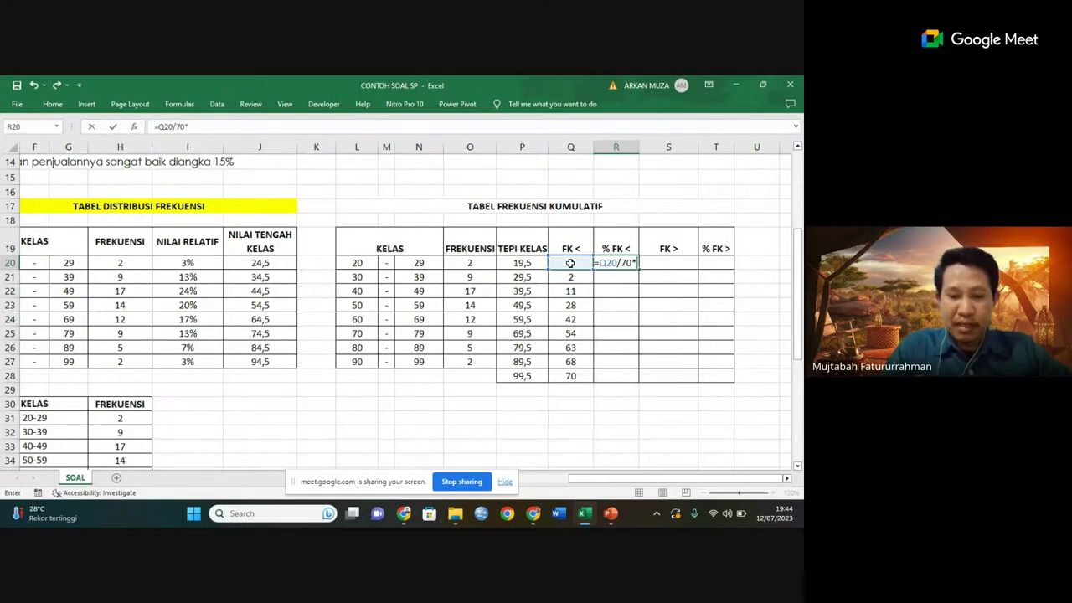
type("100%")
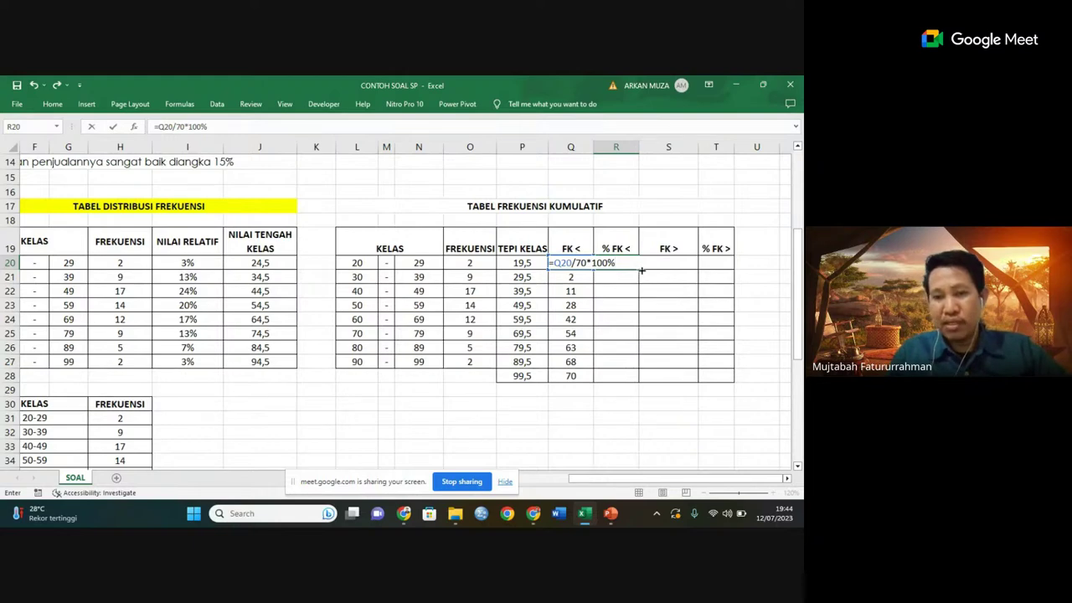
key("Return")
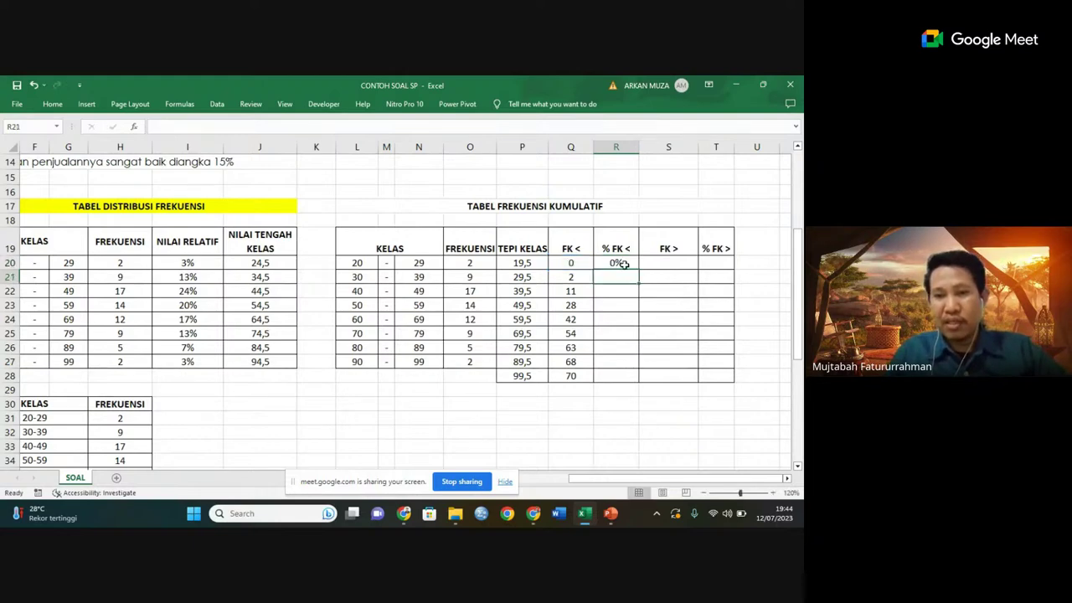
left_click(623, 265)
left_click_drag(639, 269, 622, 377)
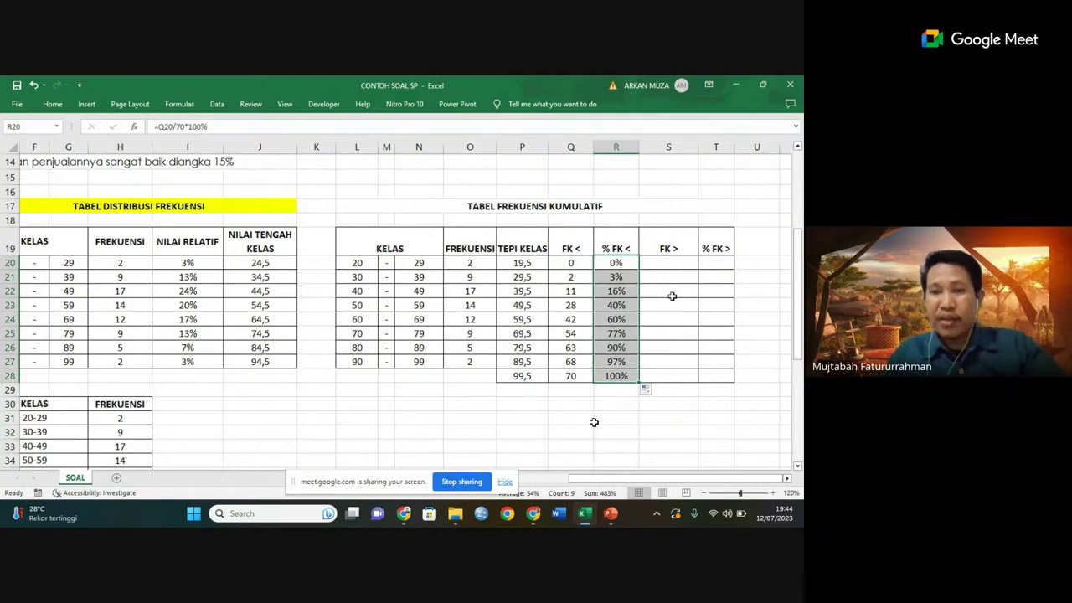
- Enter 70 as the first FK > value in S20 and calculate S21 with the formula =S20-O20
left_click(674, 263)
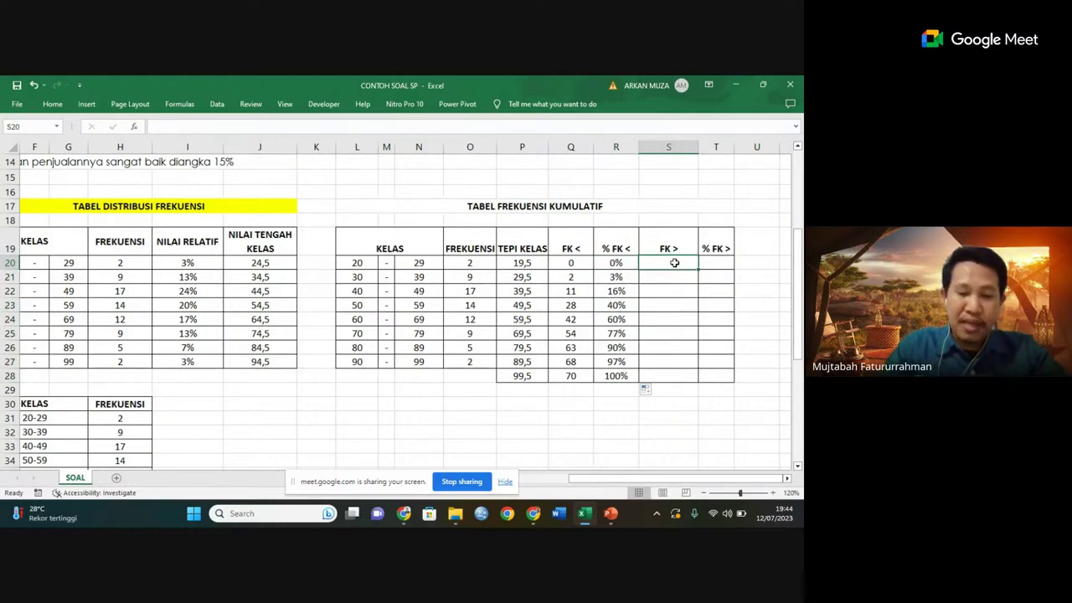
type("7")
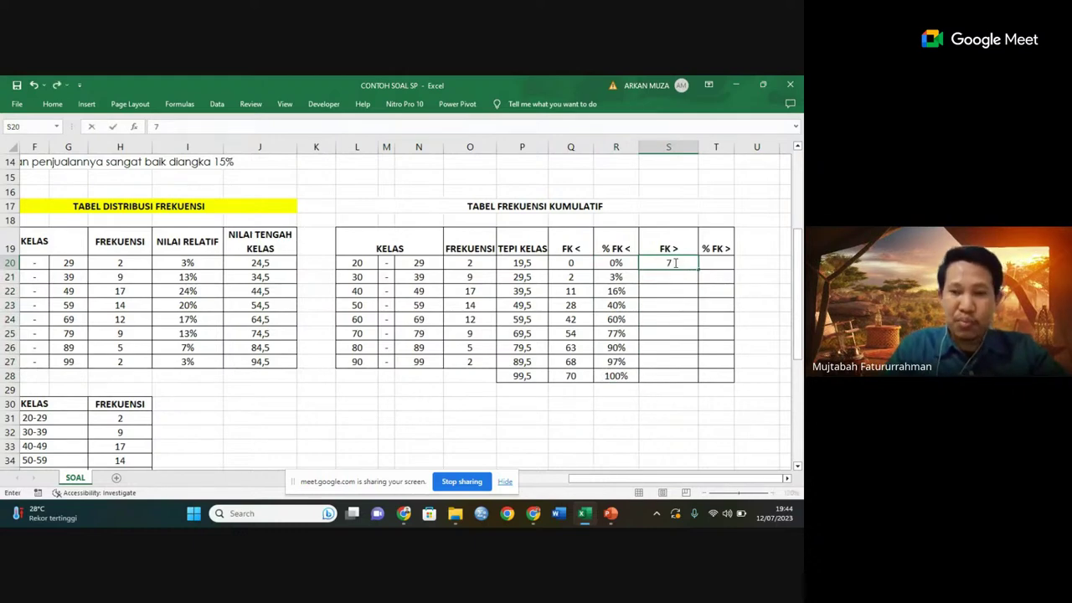
type("0")
key("Return")
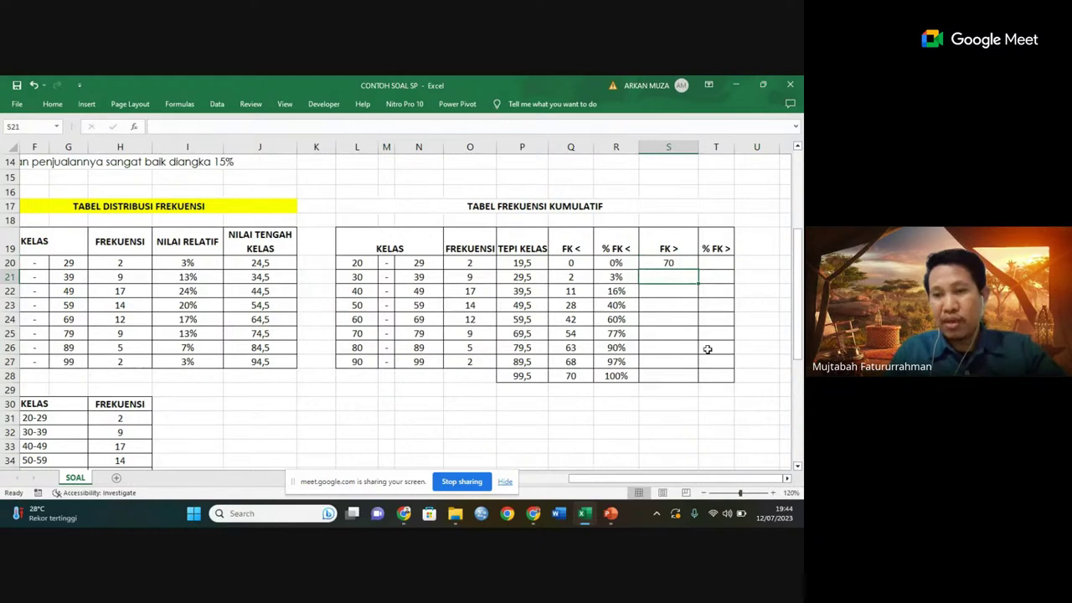
type("=")
left_click(670, 262)
type("-")
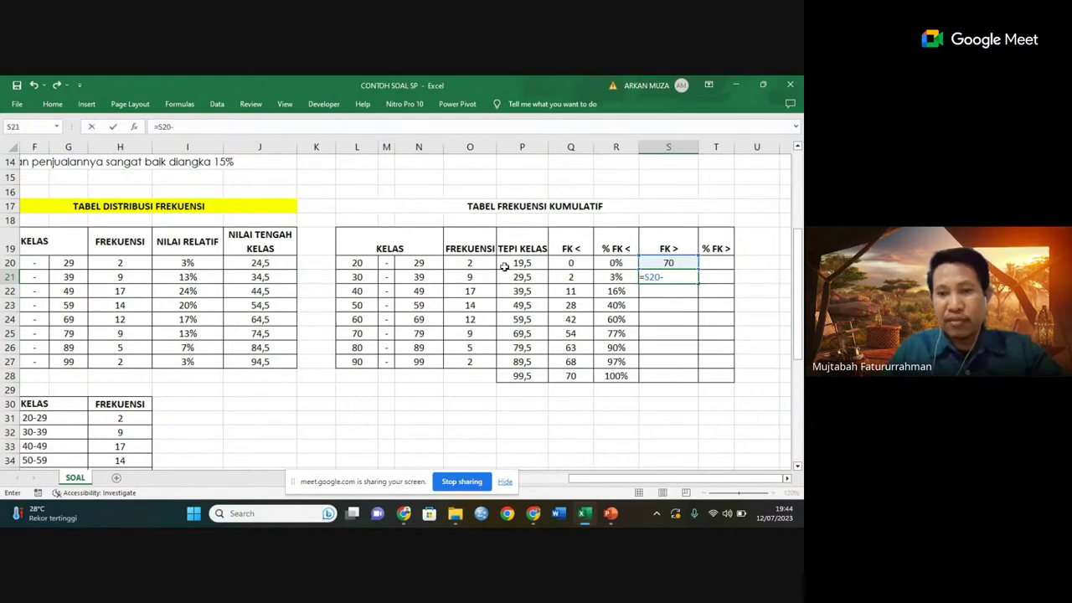
left_click(480, 263)
key("Return")
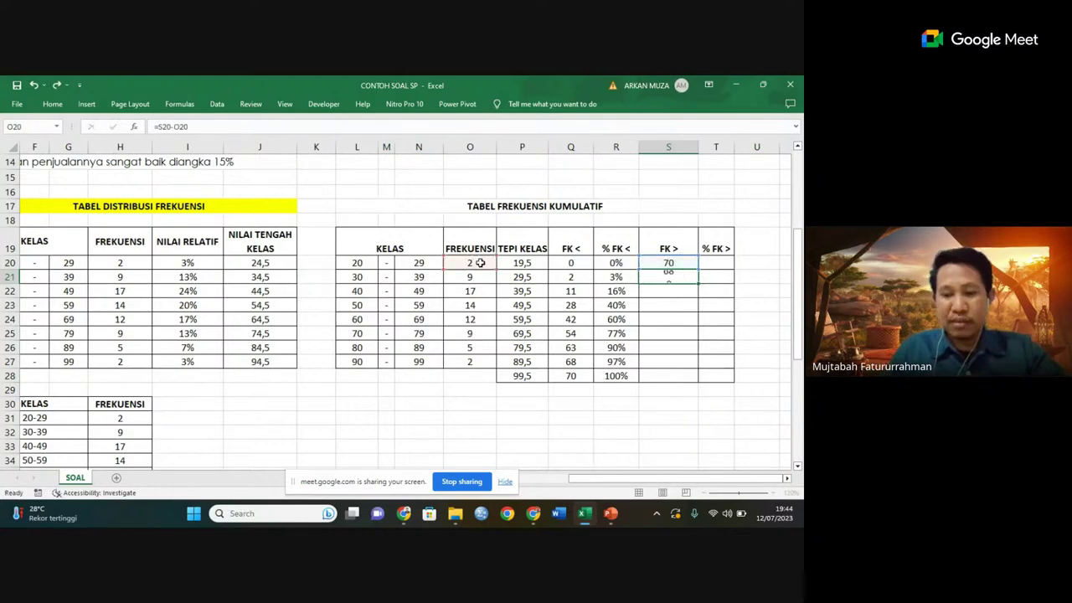
- Calculate the FK > value in S22 with the formula =S21-O21
type("=")
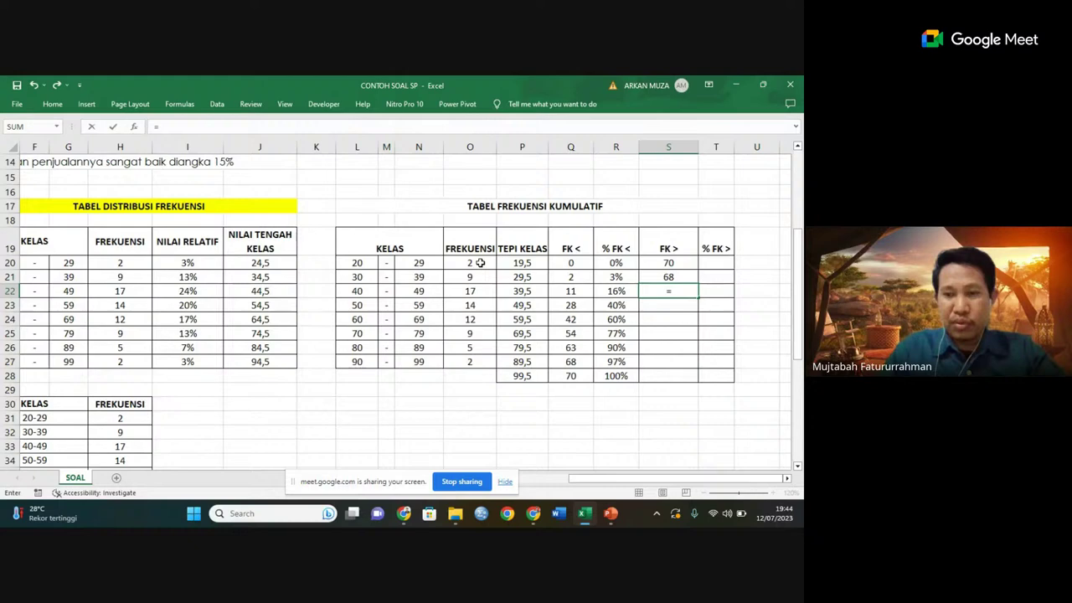
left_click(655, 277)
type("-")
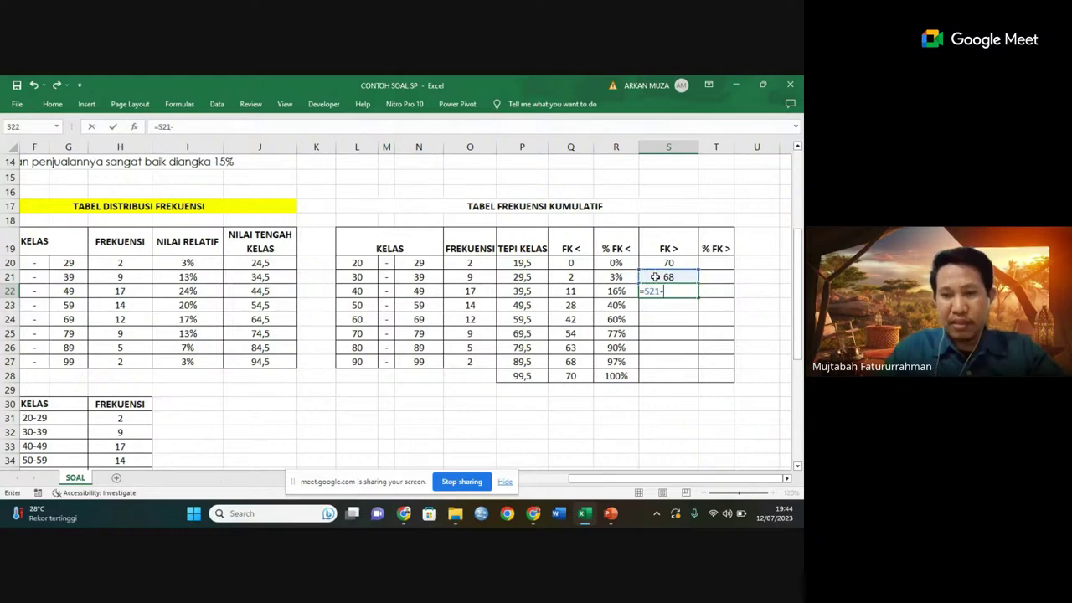
left_click(473, 277)
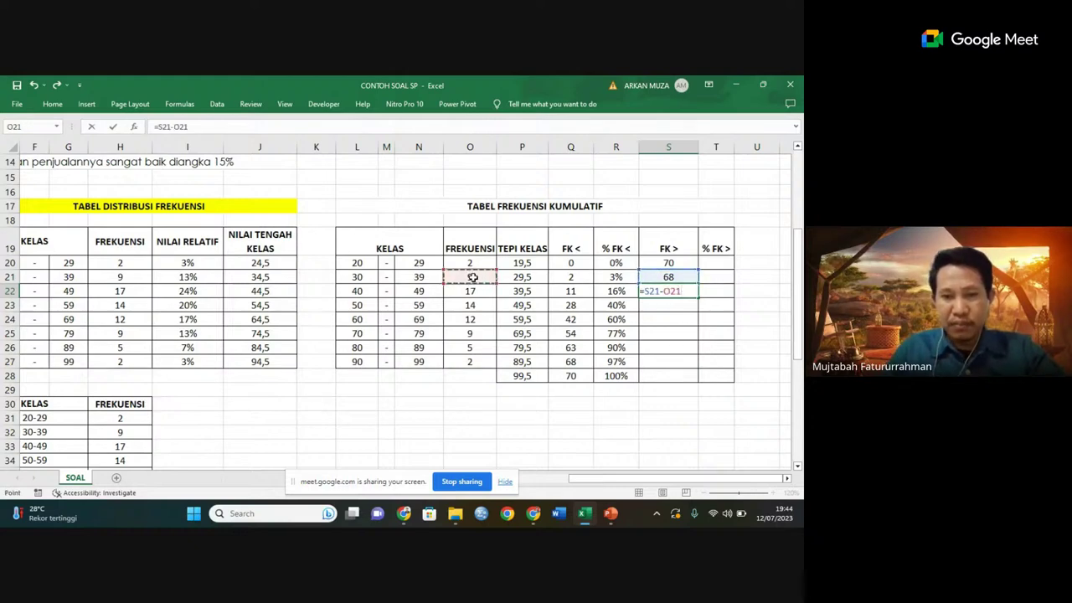
key("Return")
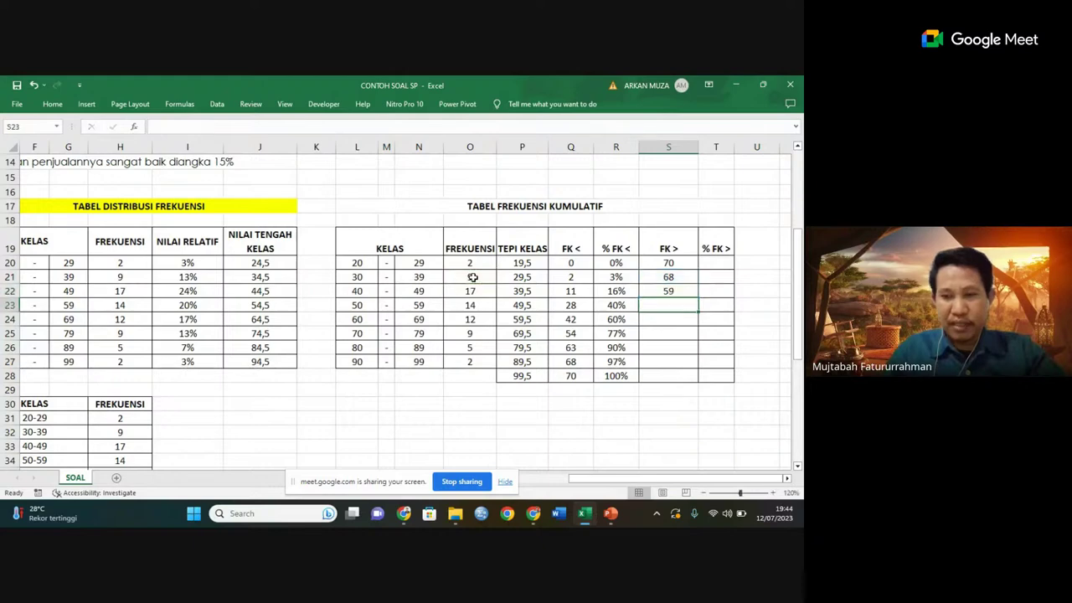
- Fill the FK > formula from S22 down to S28 and deselect the filled range
left_click(670, 291)
left_click_drag(696, 298, 682, 381)
left_click(669, 407)
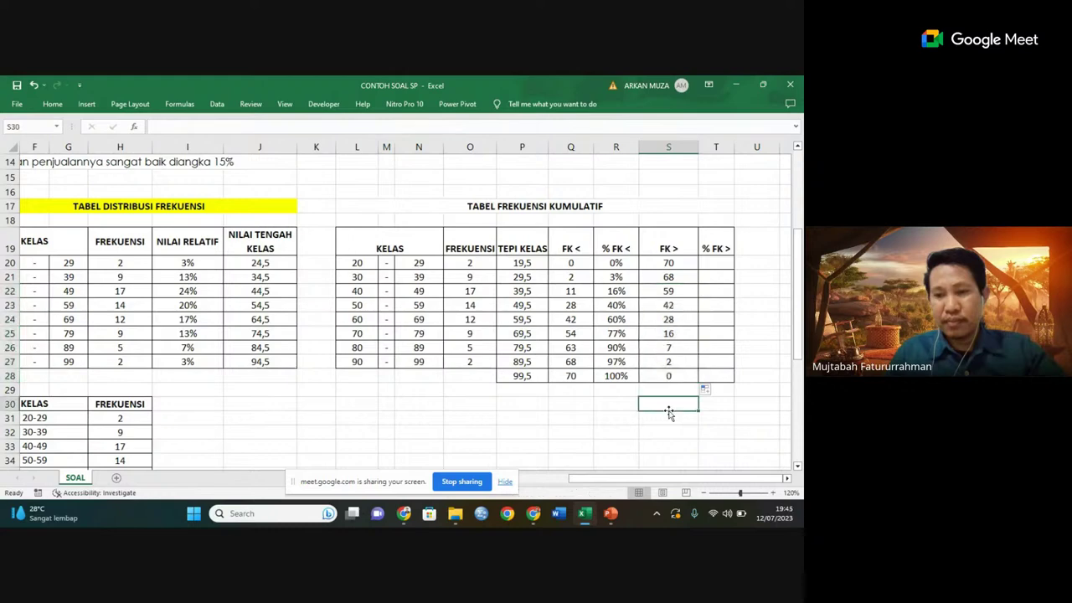
double_click(684, 406)
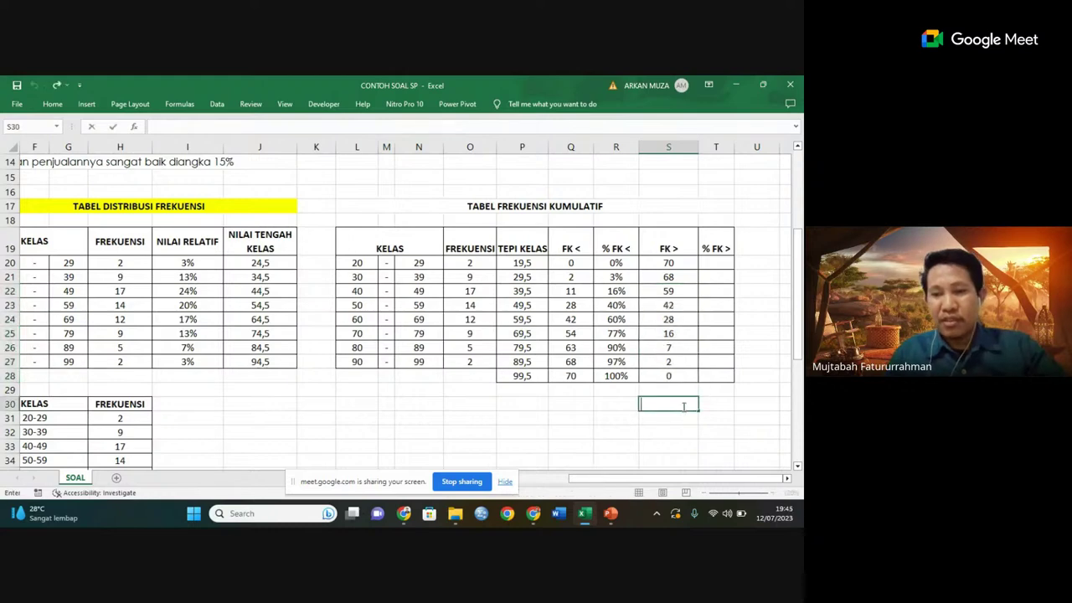
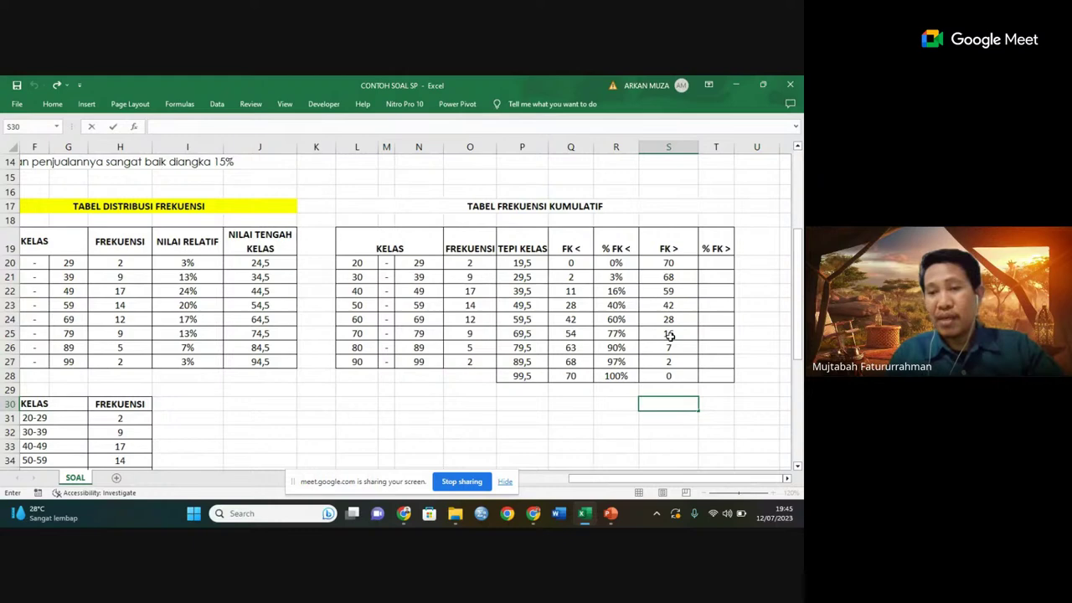
- Calculate the first % FK > value in T20 with the formula =S20/70*100%
left_click(717, 266)
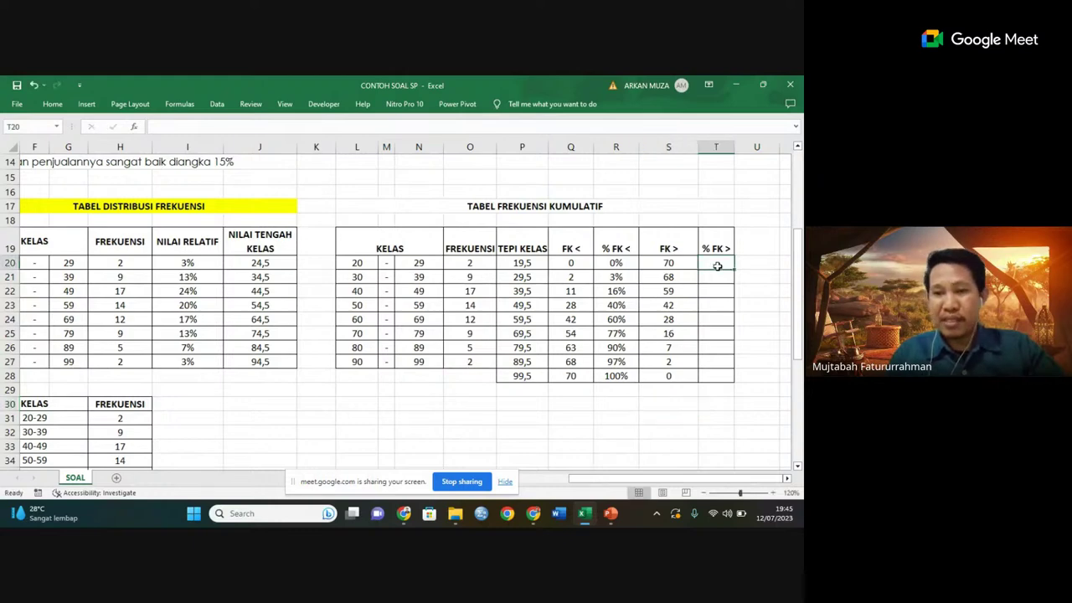
type("=")
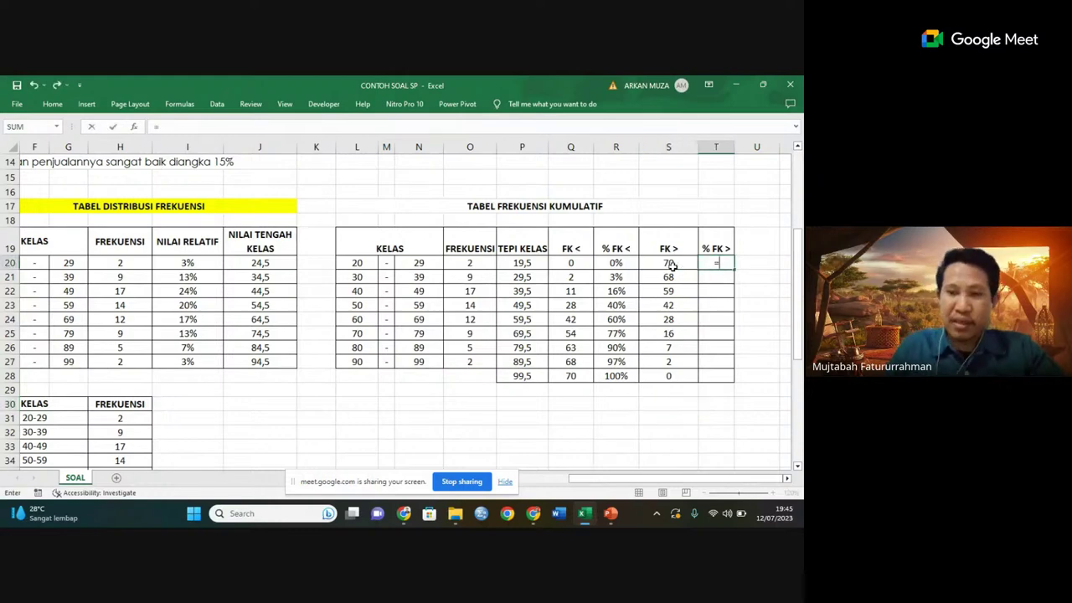
left_click(670, 264)
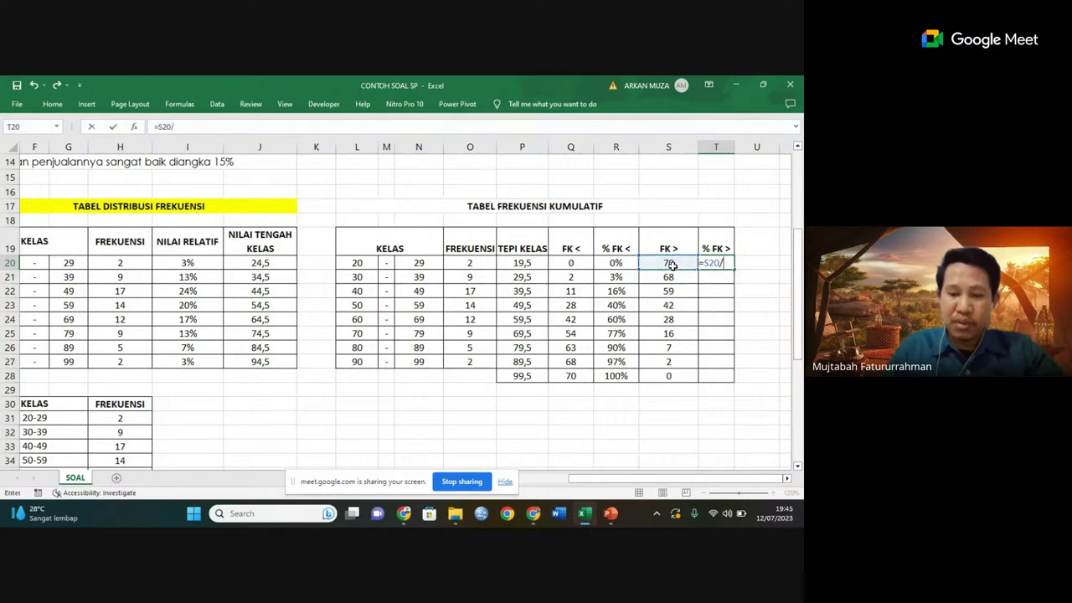
type("/70")
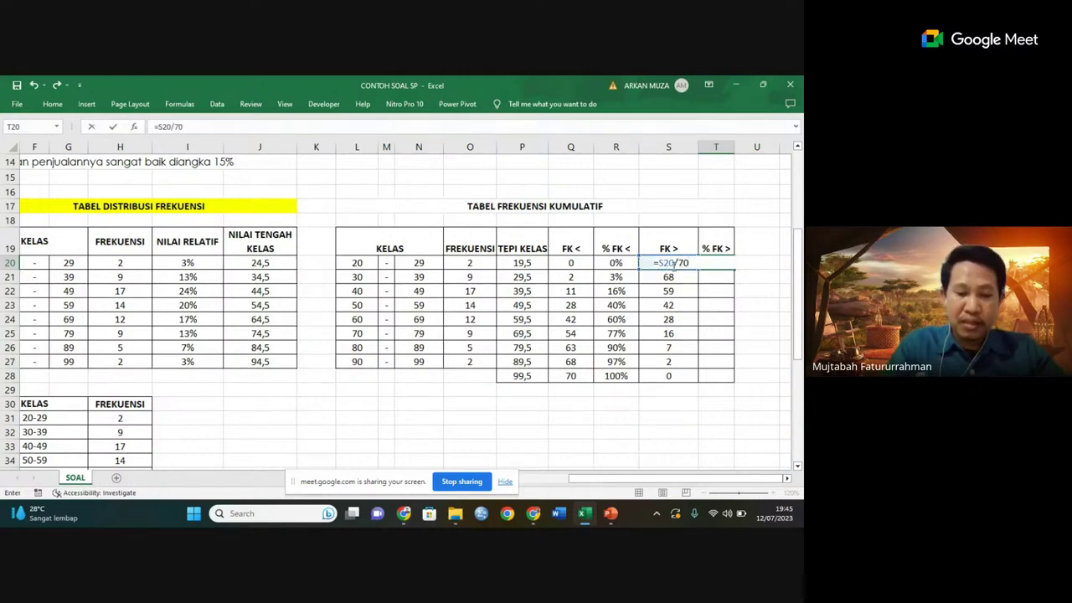
type("*100")
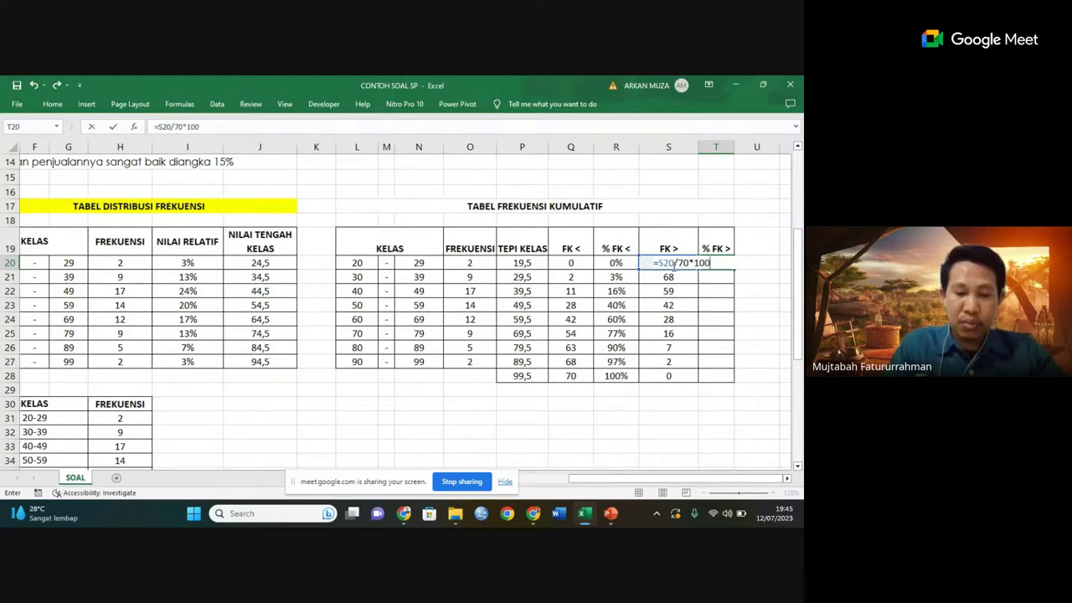
type("%")
key("Return")
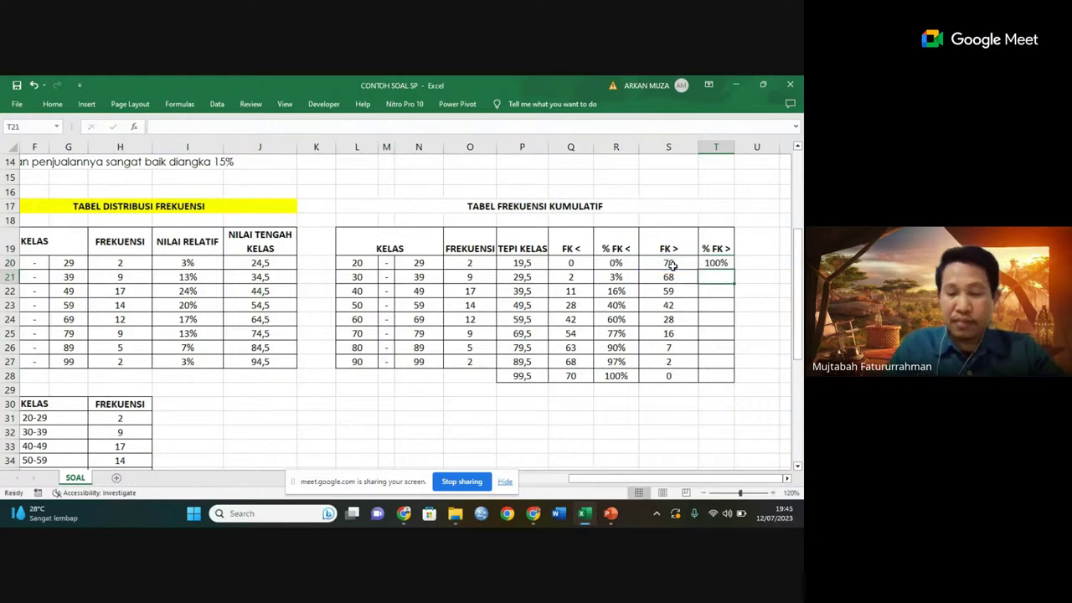
- Fill the % FK > formula from T20 down to T28 and deselect the filled range
left_click(720, 263)
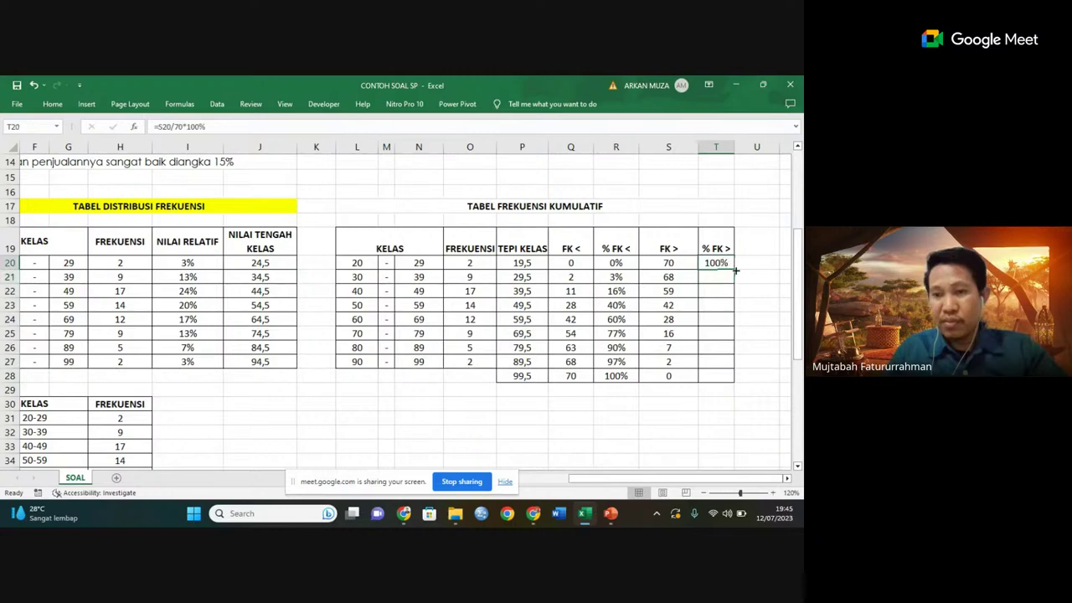
left_click_drag(736, 269, 726, 381)
left_click(728, 423)
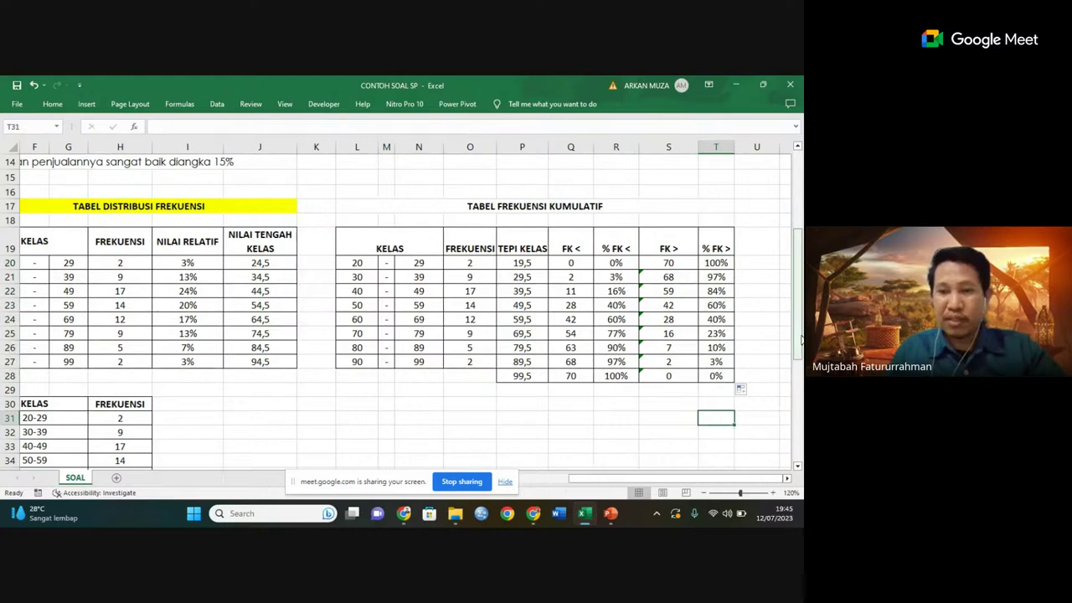
- Highlight the TABEL FREKUENSI KUMULATIF title cell with a yellow fill, matching the TABEL DISTRIBUSI FREKUENSI title
left_click(408, 238)
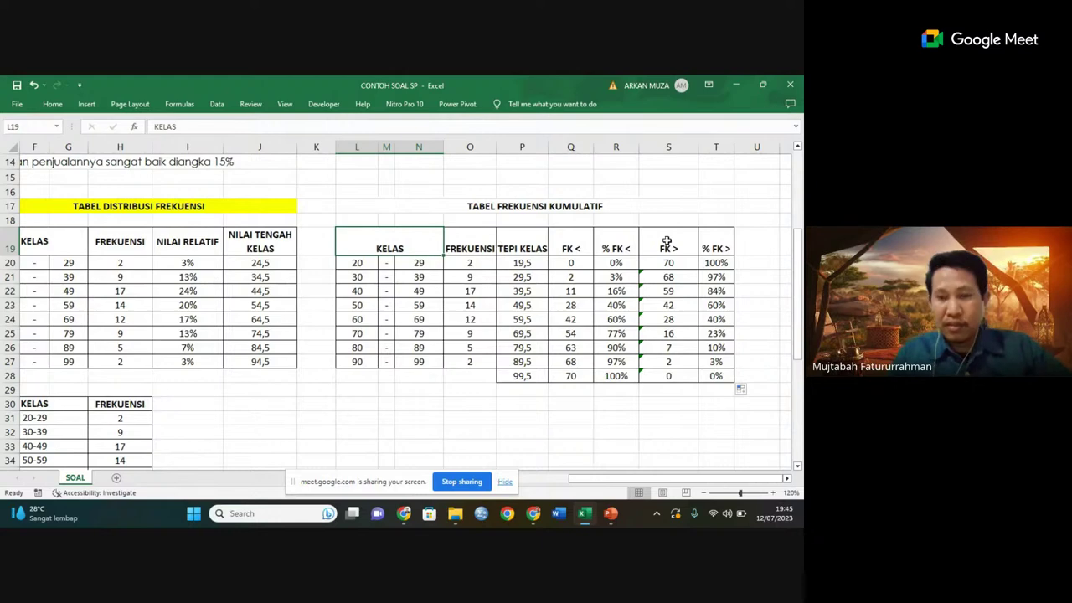
left_click_drag(394, 243, 716, 243)
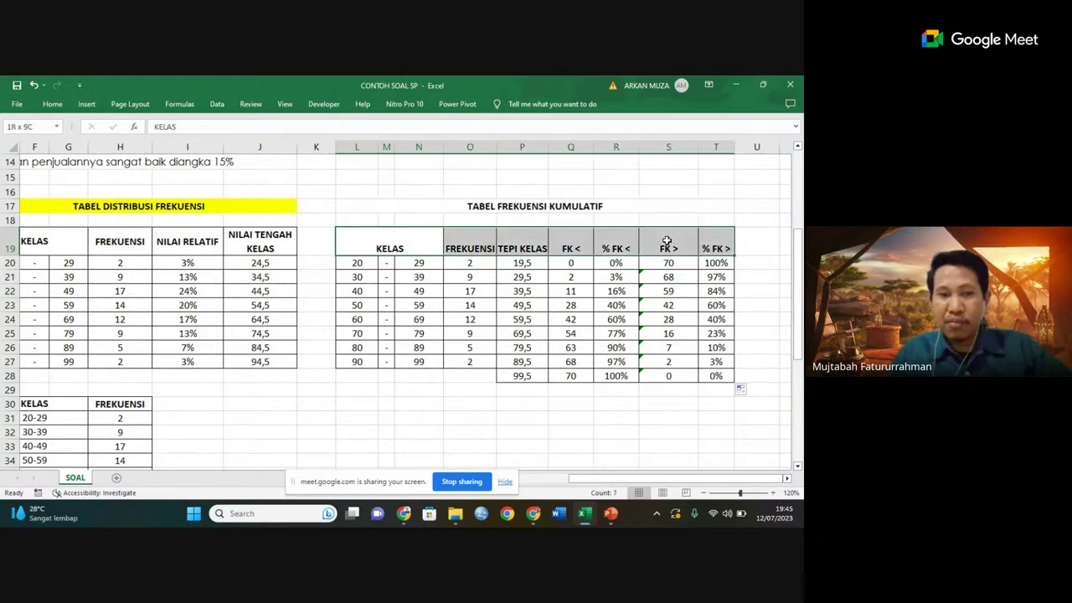
left_click(441, 206)
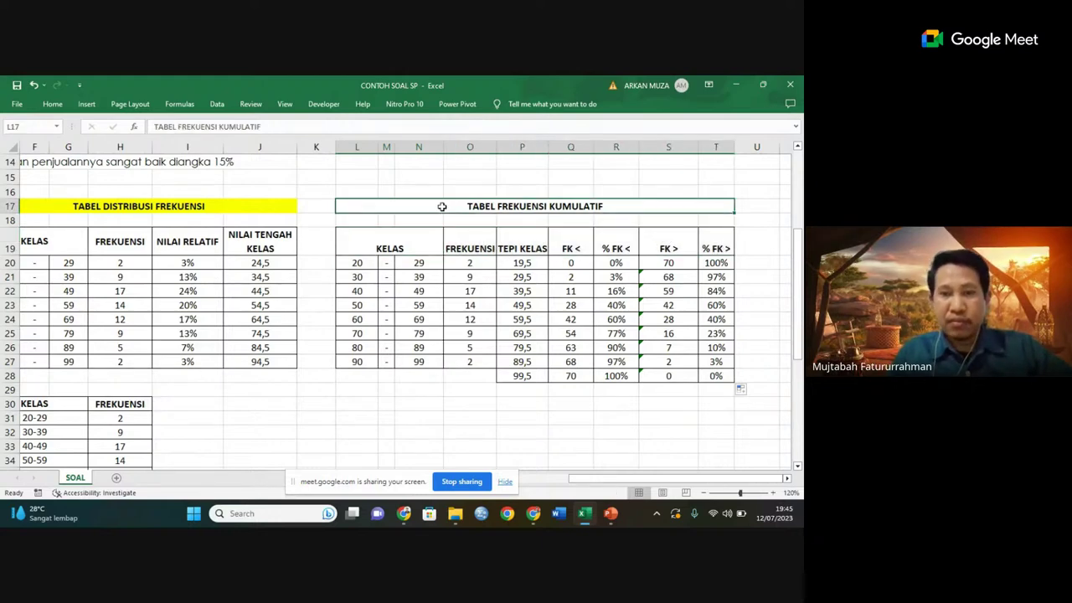
left_click(52, 103)
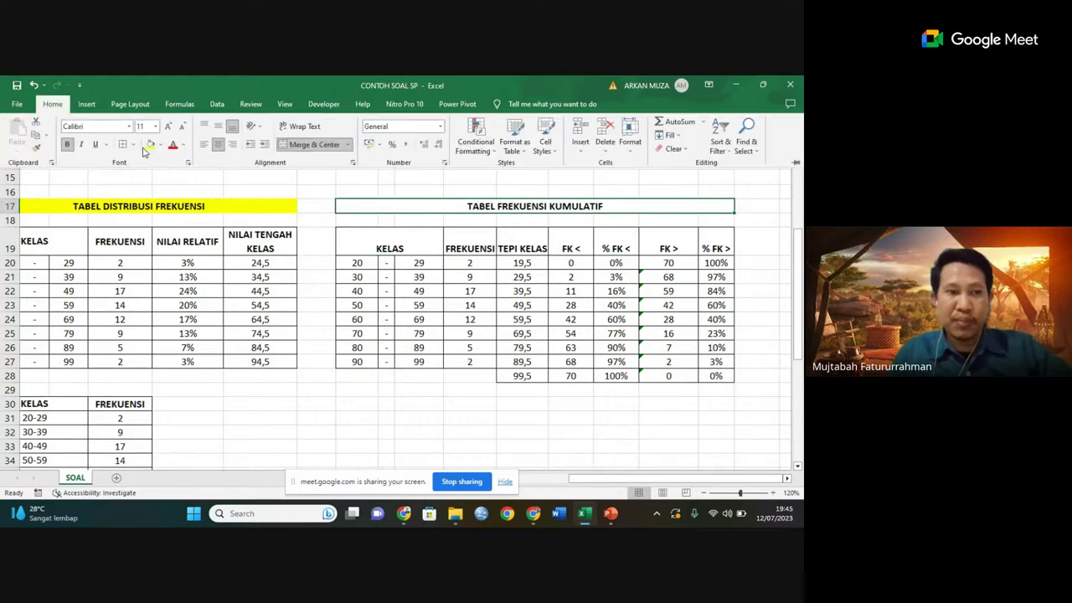
left_click(150, 145)
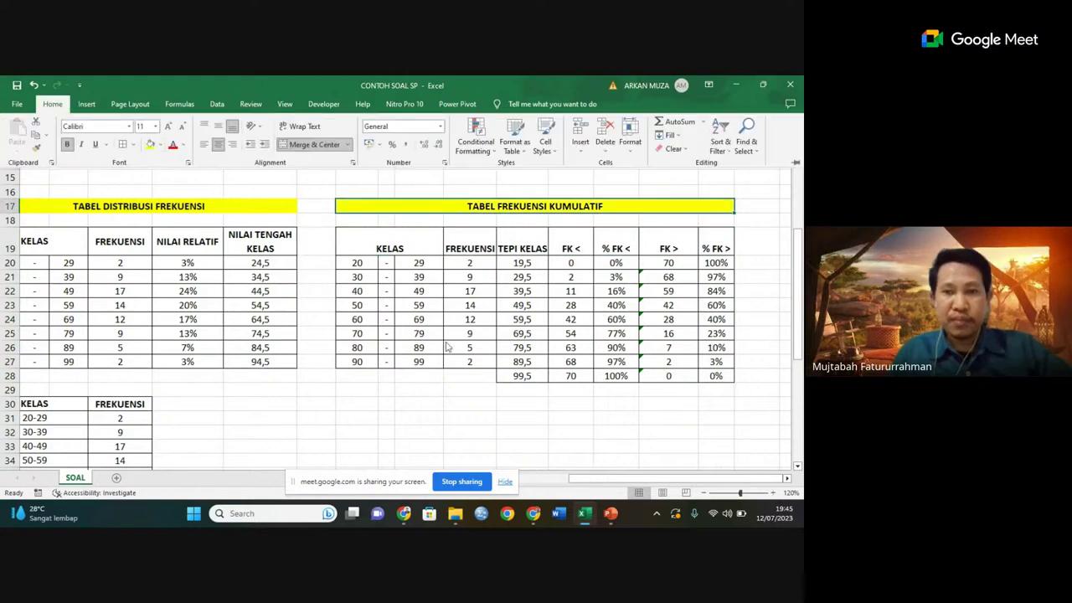
left_click(534, 423)
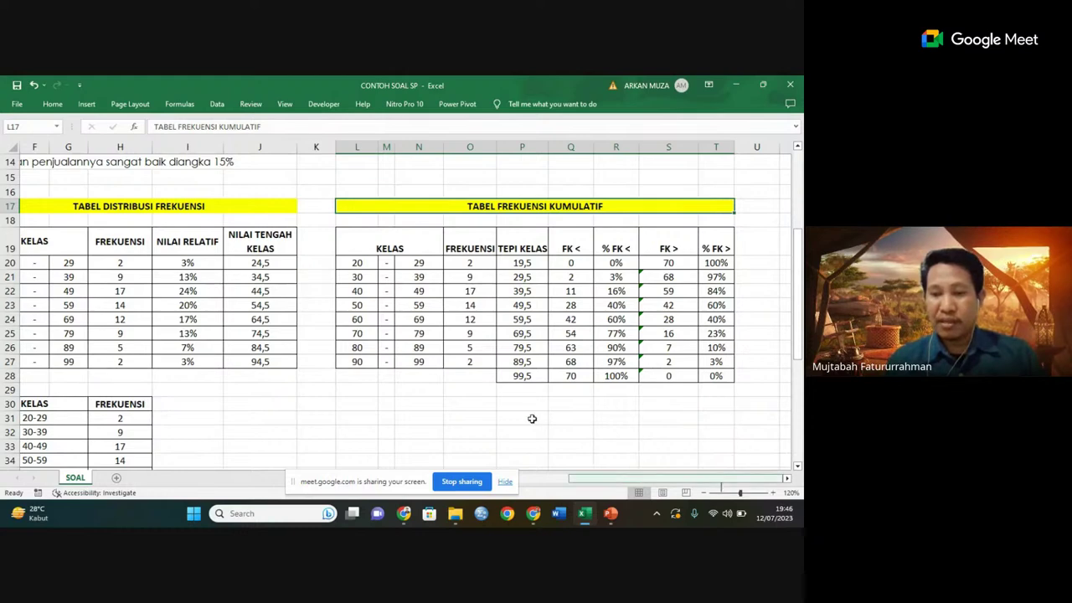
- Review the exercise questions and enter the question number 3 in M31 below the cumulative frequency table
left_click_drag(709, 484, 658, 484)
left_click_drag(800, 327, 799, 322)
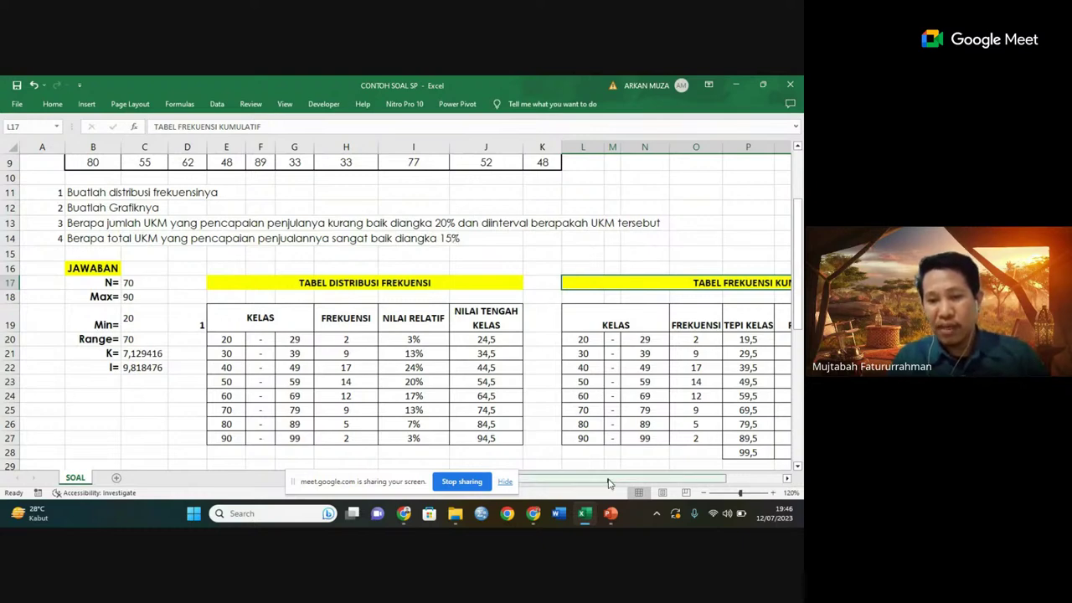
left_click_drag(609, 483, 761, 479)
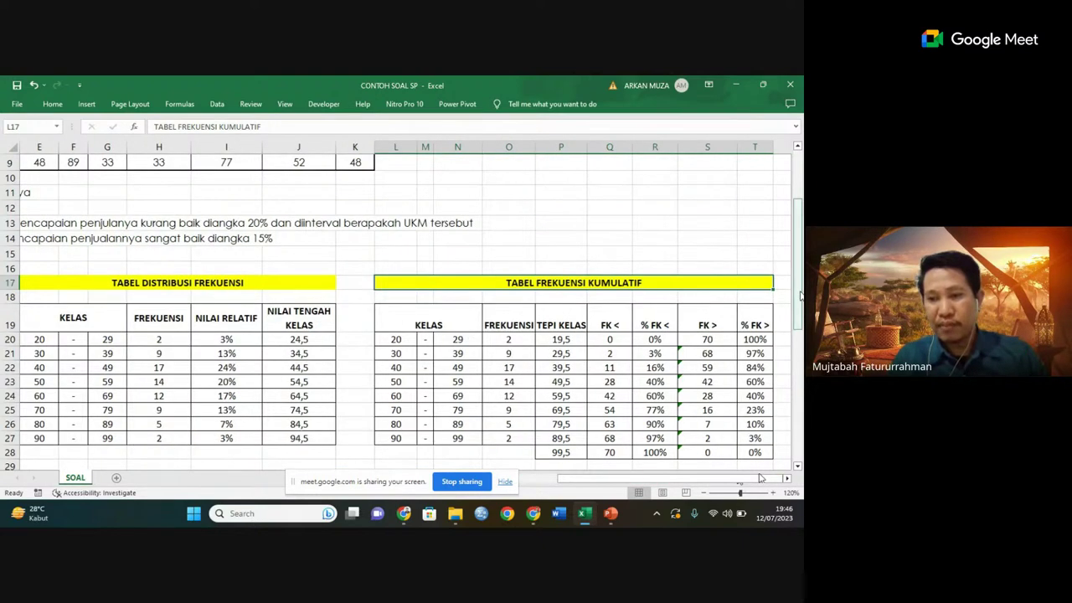
scroll(561, 261, "down", 6)
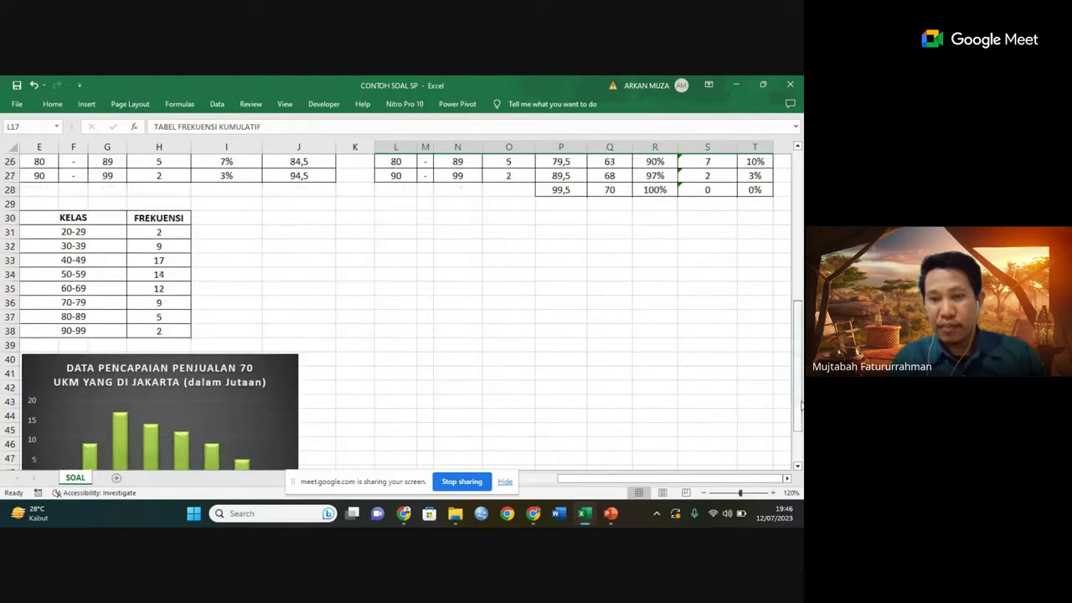
left_click(457, 222)
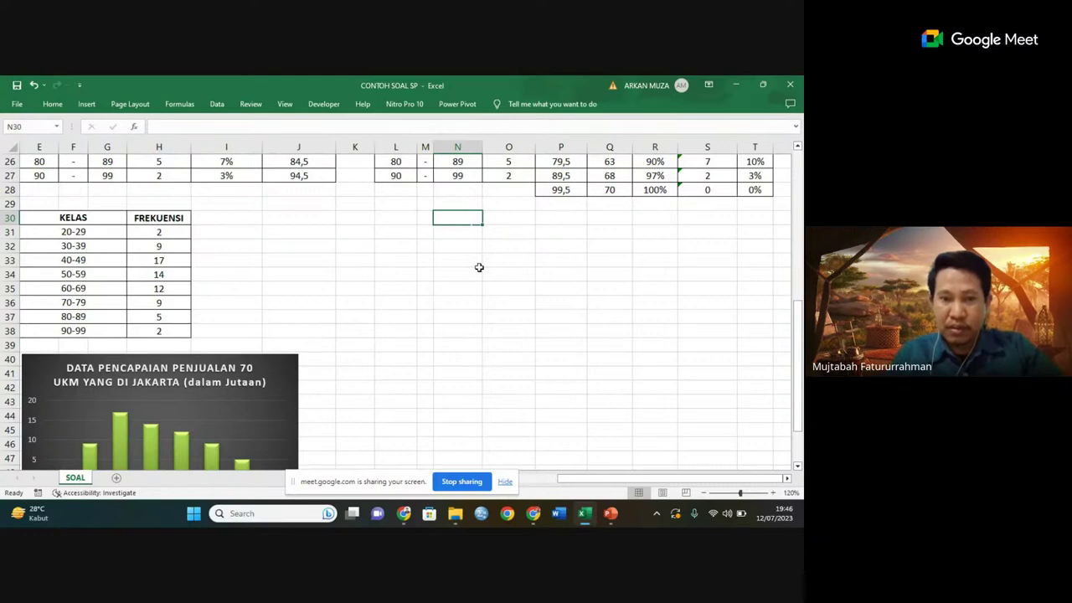
key("Down")
key("Left")
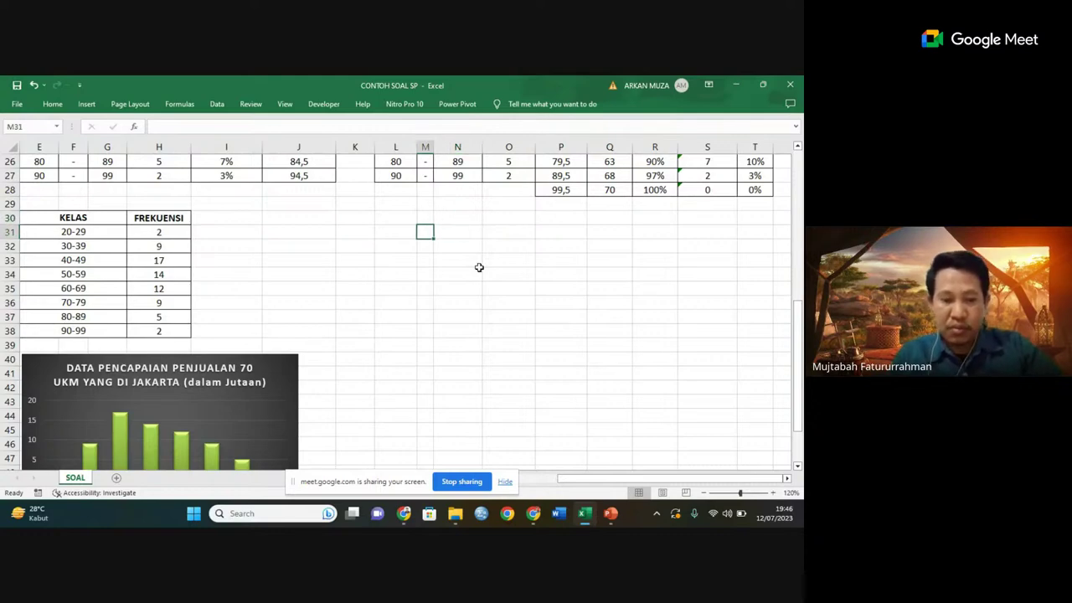
type("3")
key("Right")
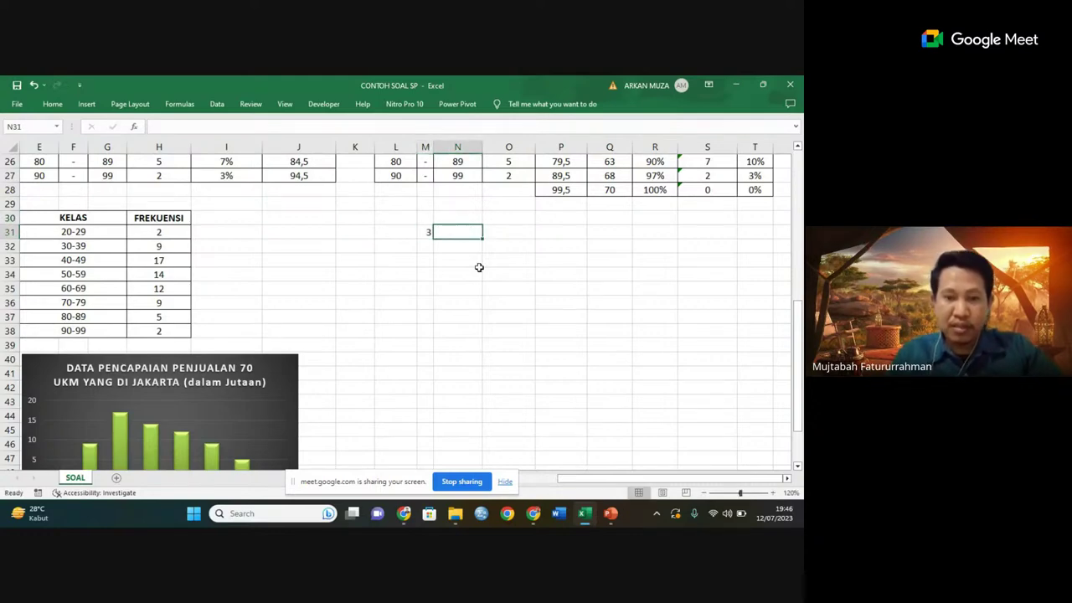
- Write the answer label "Kurang Baik diangka 20%" in N31 beside the question number
type("Kurang")
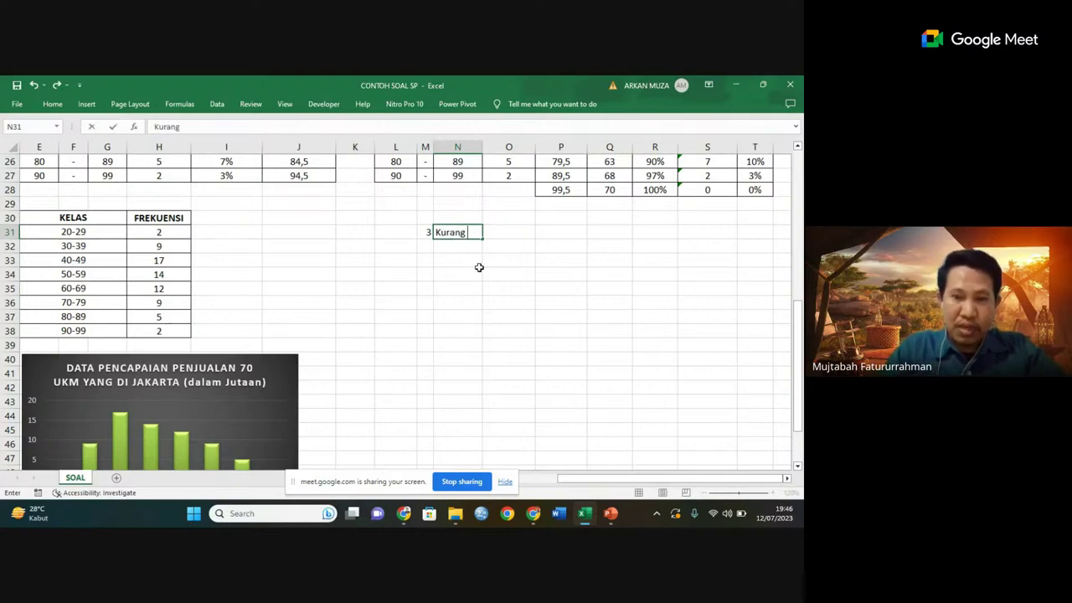
type(" Baik")
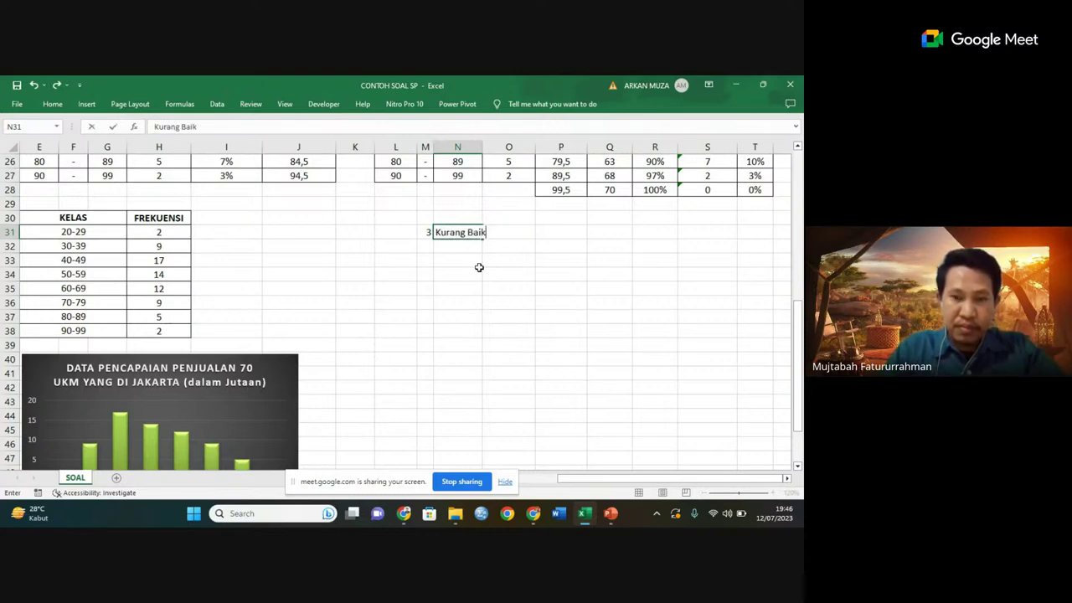
type(" diangka 20")
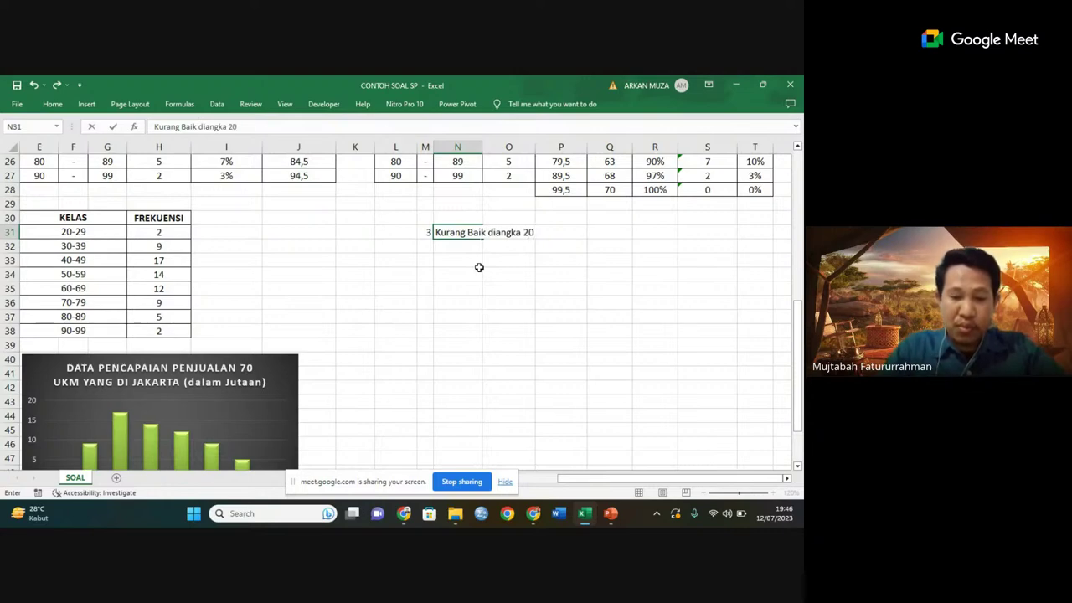
type("%")
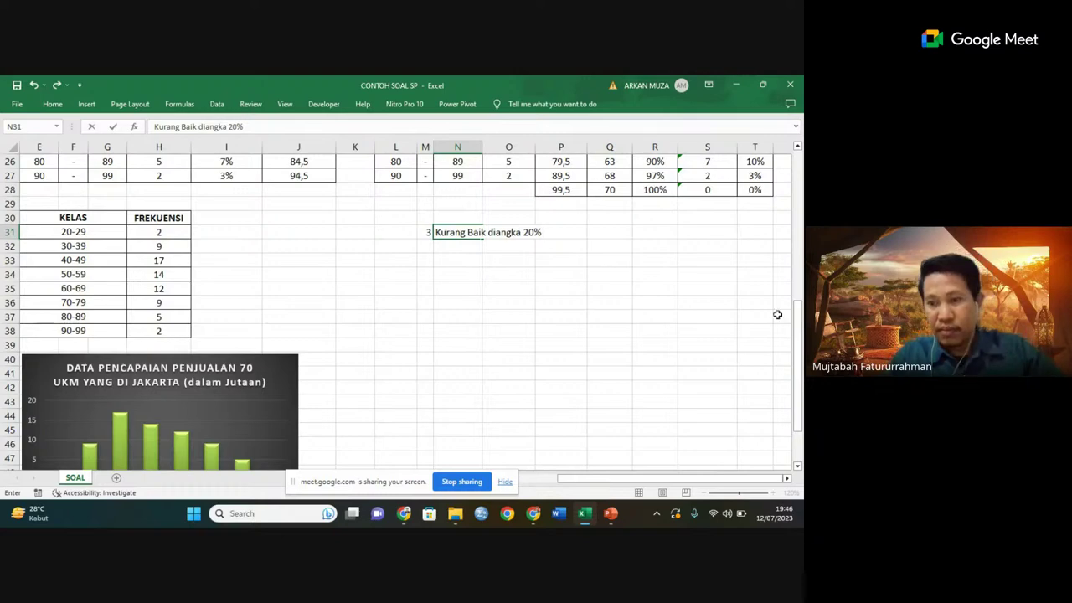
- Insert "UMKM" at the start of the label in N31 so it reads "UMKM Kurang Baik diangka 20%"
left_click_drag(797, 342, 799, 306)
scroll(437, 317, "down", 1)
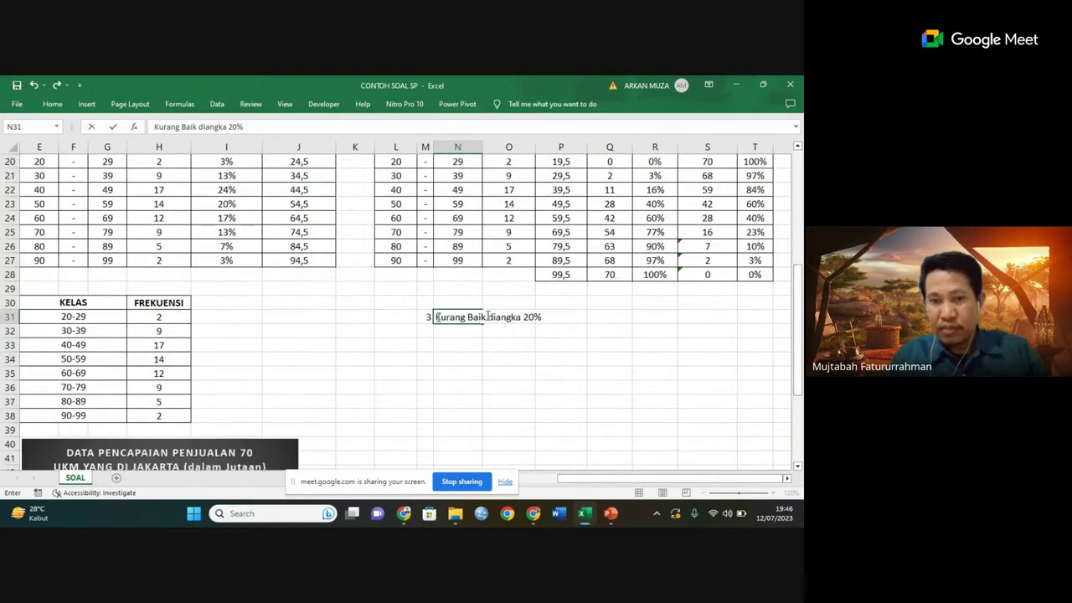
left_click(436, 316)
type("UMKM")
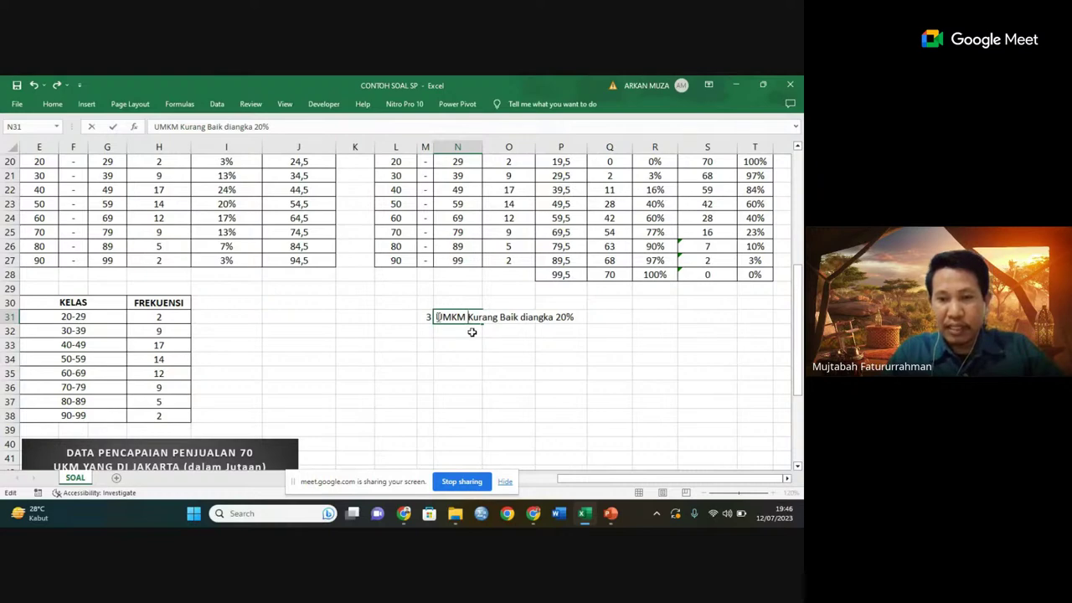
- Add the label "Interval" in N32, directly below the question 3 answer label
left_click(471, 333)
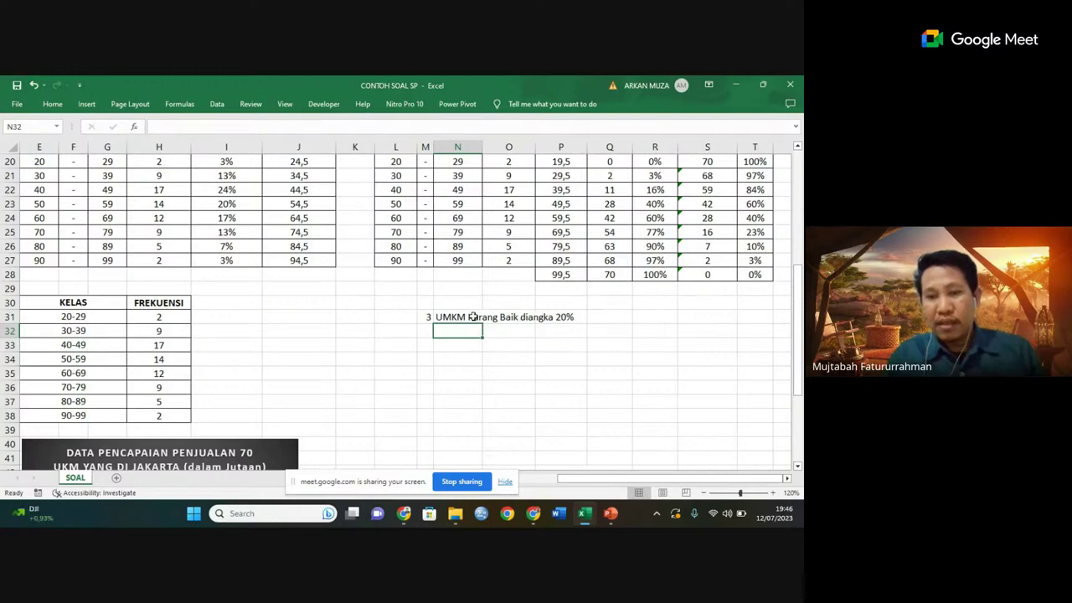
type("In")
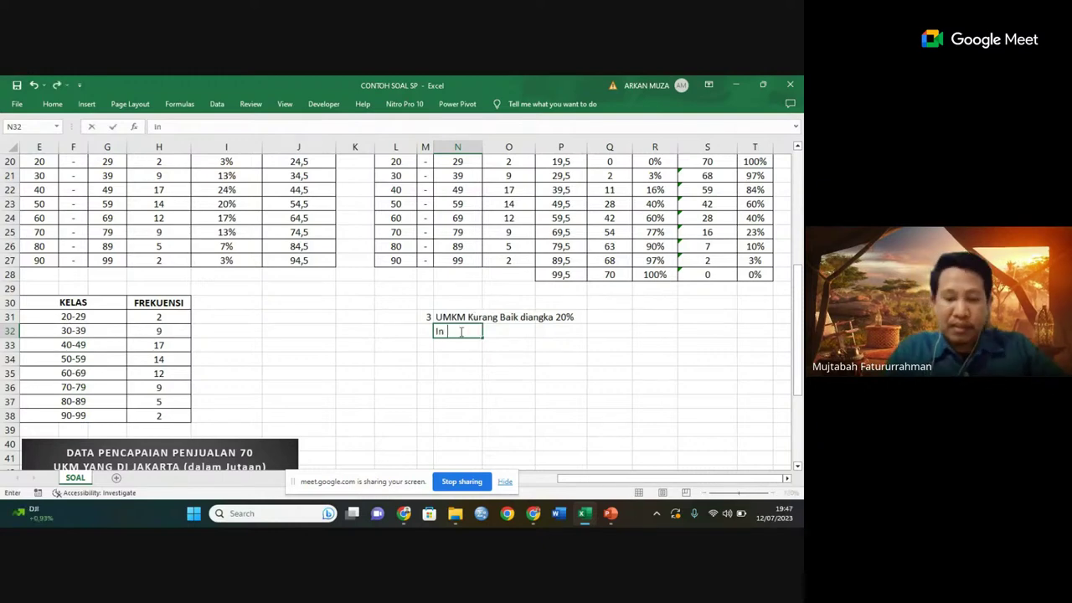
type("terv")
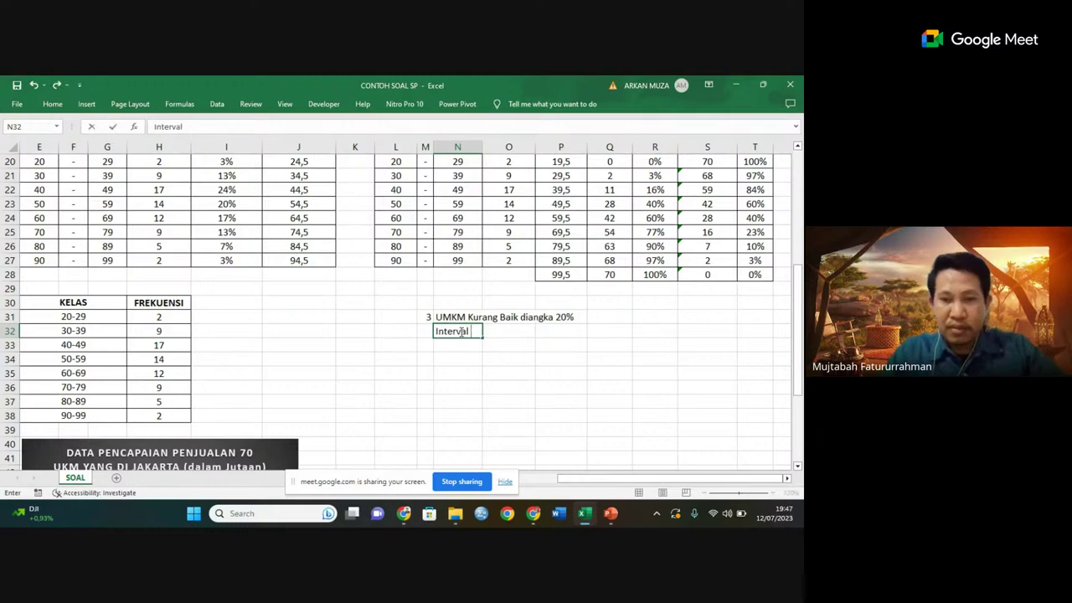
type("al")
key("Return")
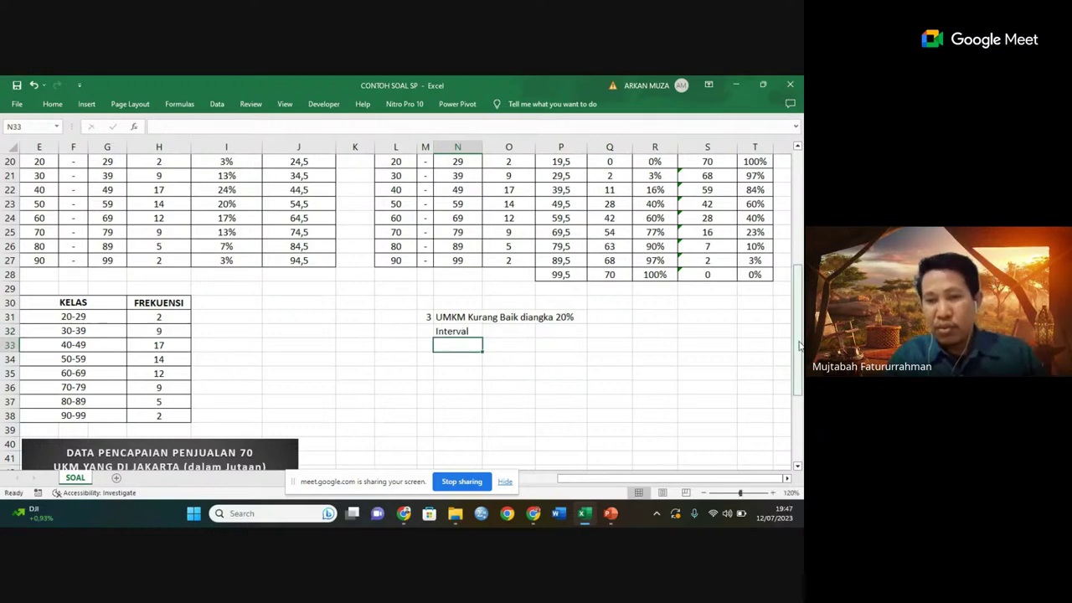
- Review the FK < columns and the exercise questions, and enter the question number 4 in M35
left_click_drag(800, 343, 799, 324)
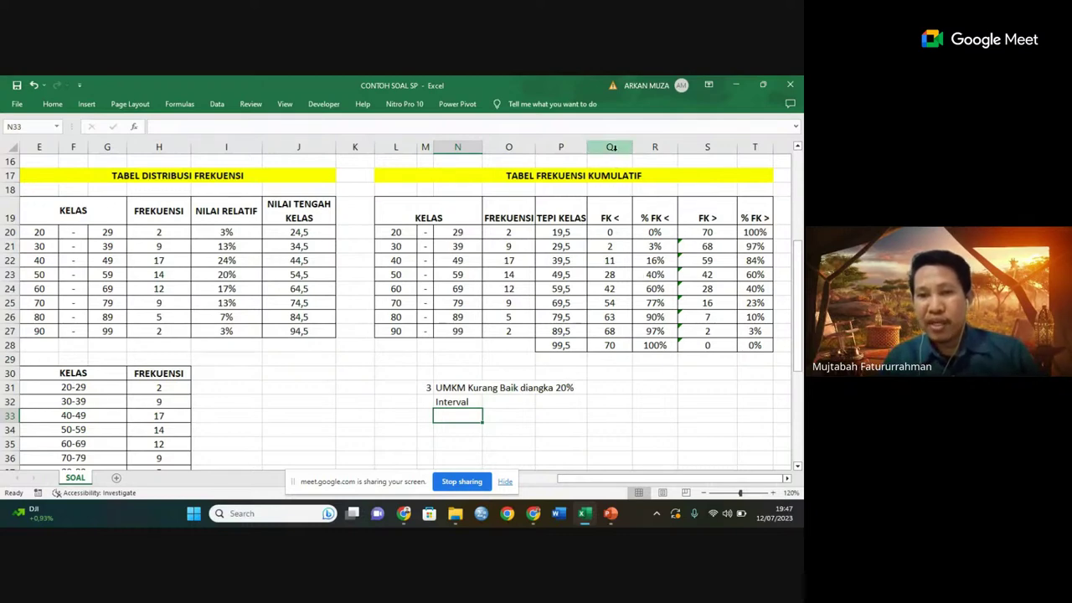
left_click_drag(612, 146, 649, 148)
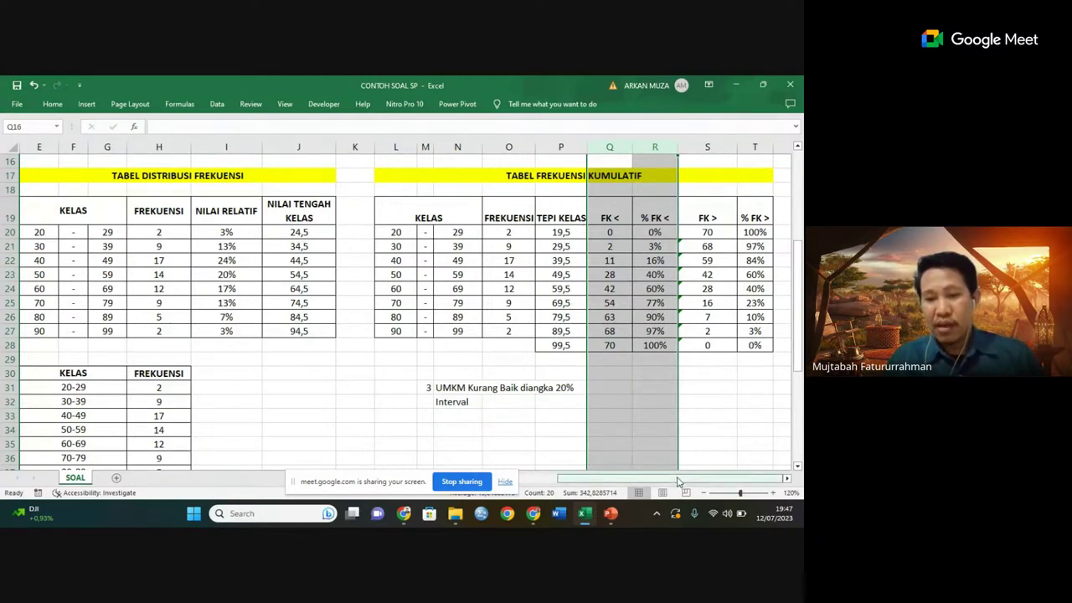
left_click_drag(678, 482, 641, 482)
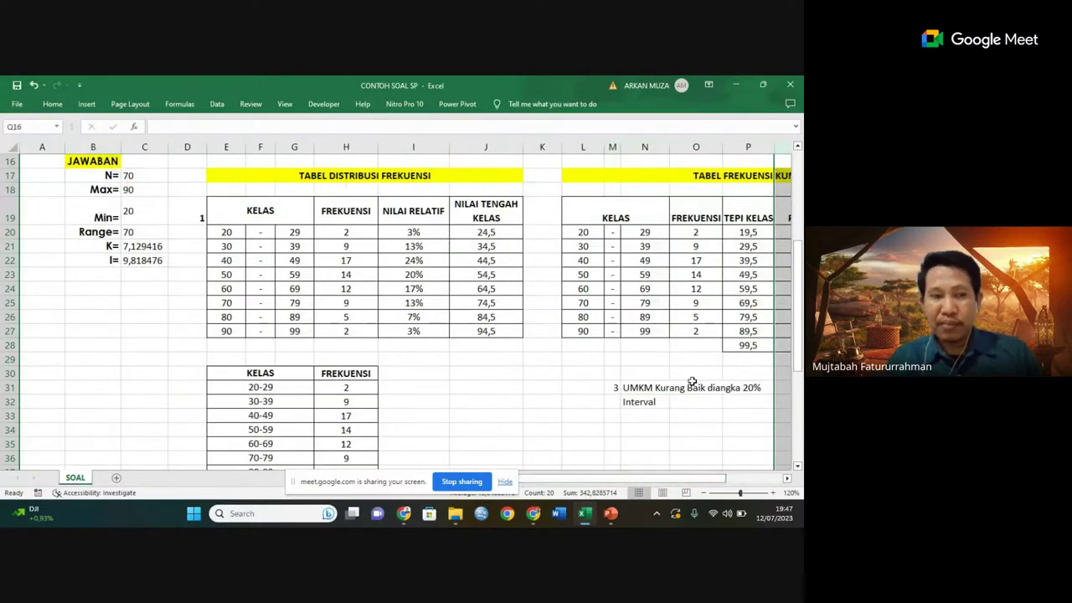
scroll(800, 365, "up", 5)
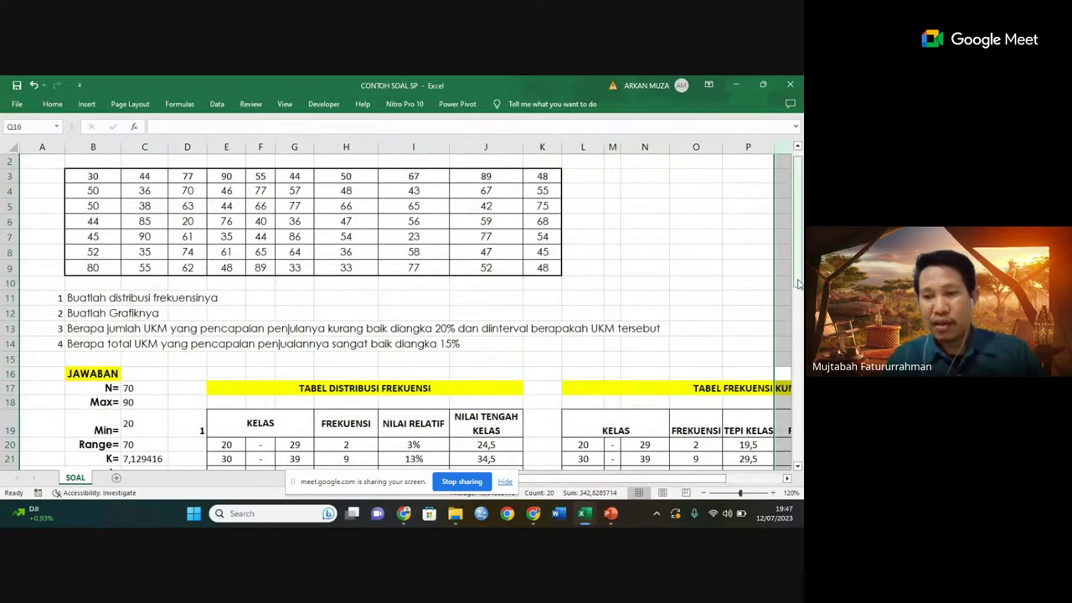
left_click_drag(798, 276, 801, 416)
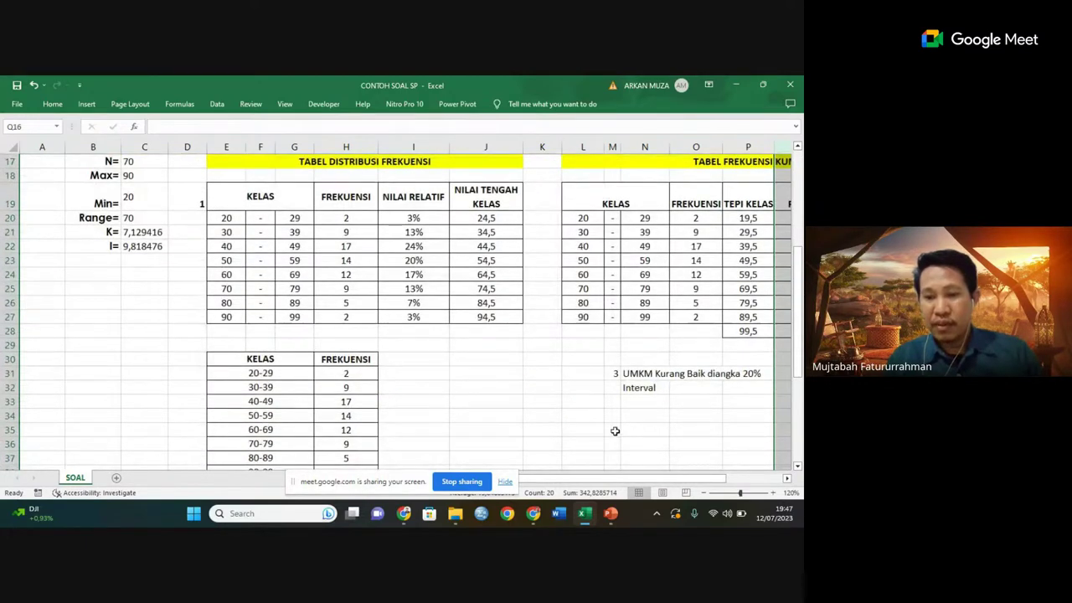
left_click(614, 430)
type("3")
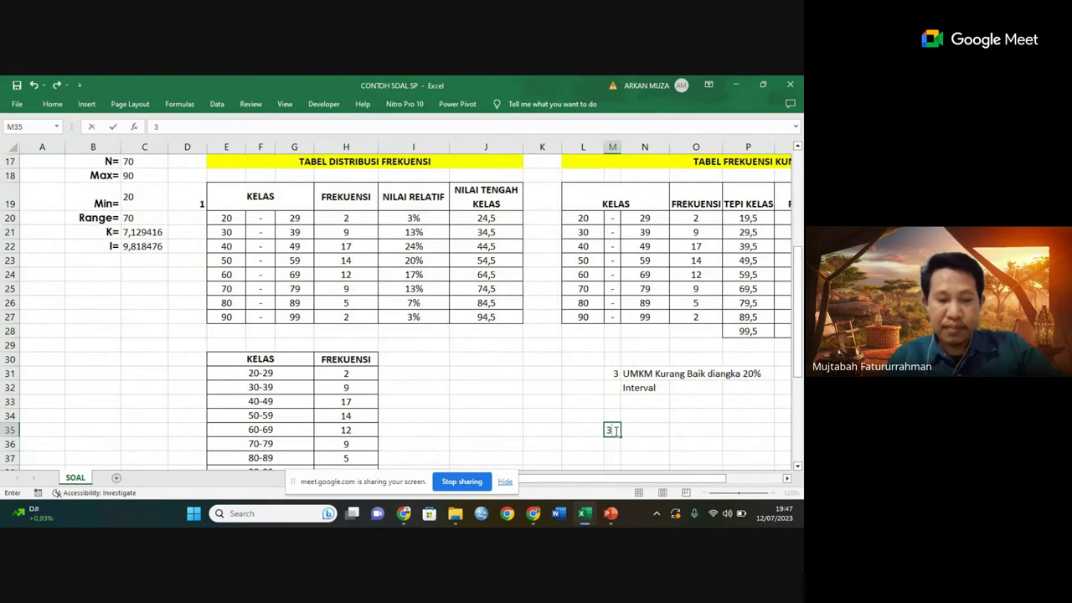
key("BackSpace")
key("Tab")
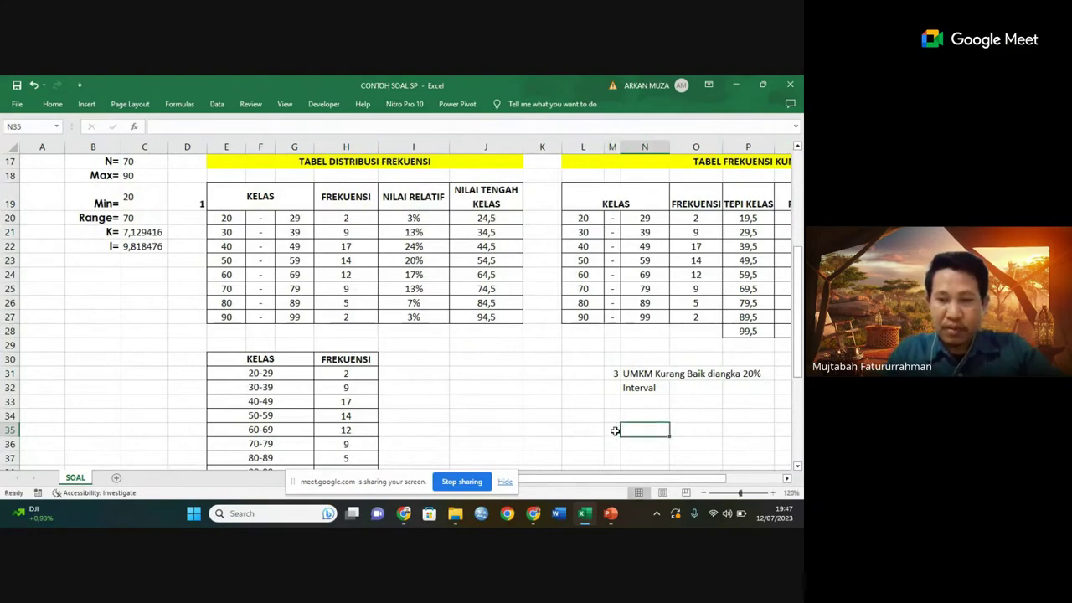
- Write the question 4 label "UMKM Sangat baik diangka 15%" in N35 and "Inteval" in N36 below it
type("UMKM")
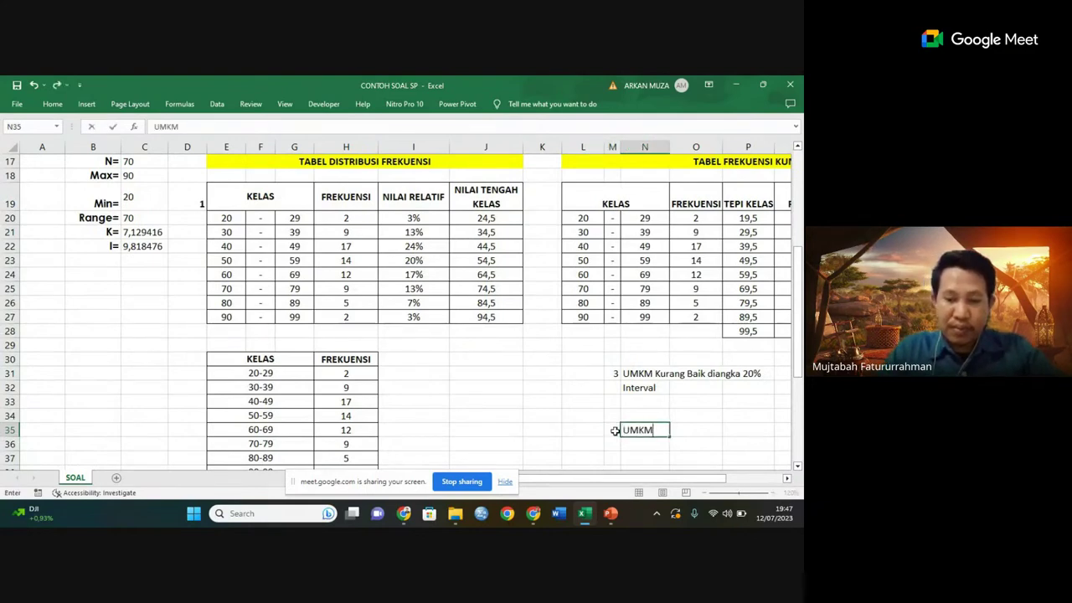
type(" San")
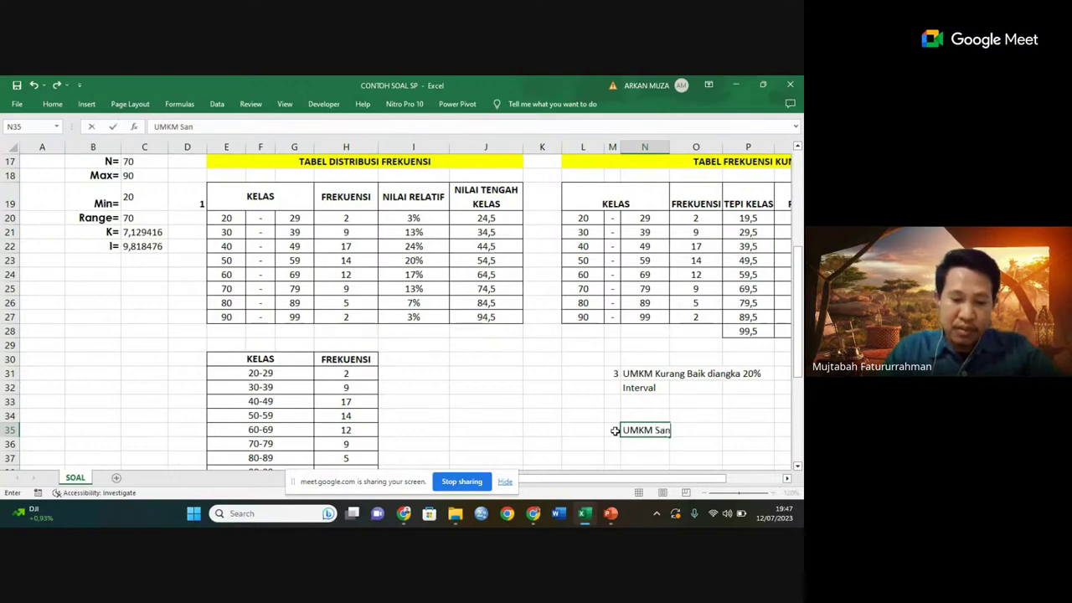
type("gat baik")
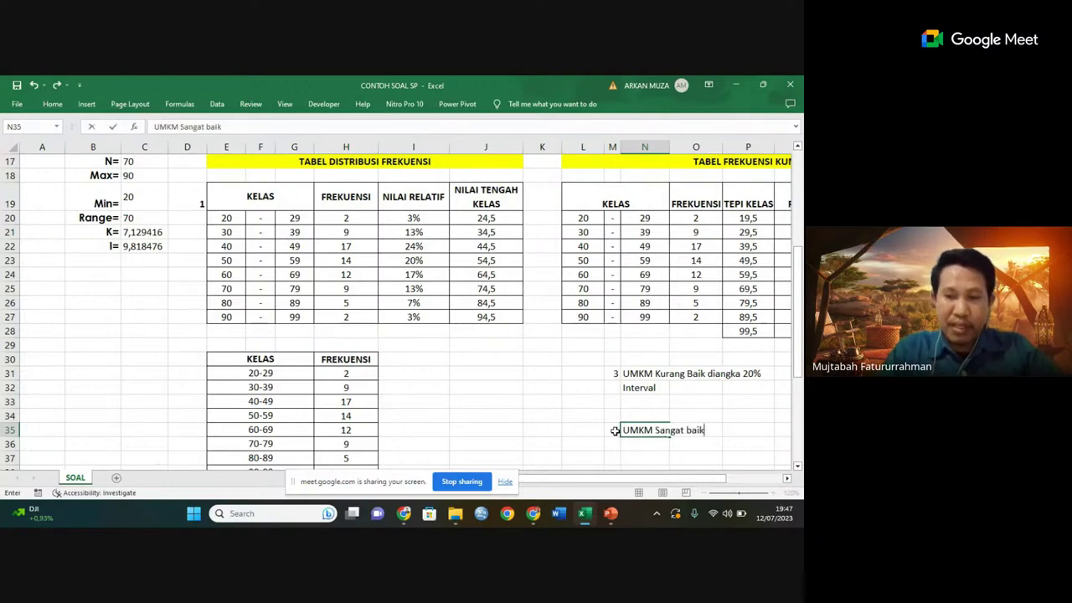
type(" diangka")
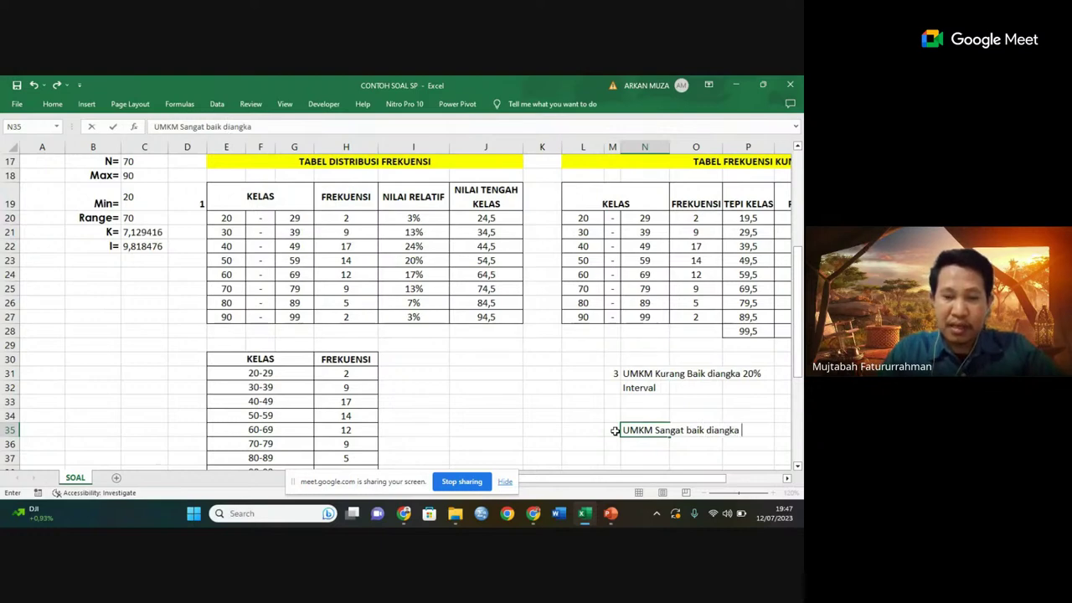
type(" 15%")
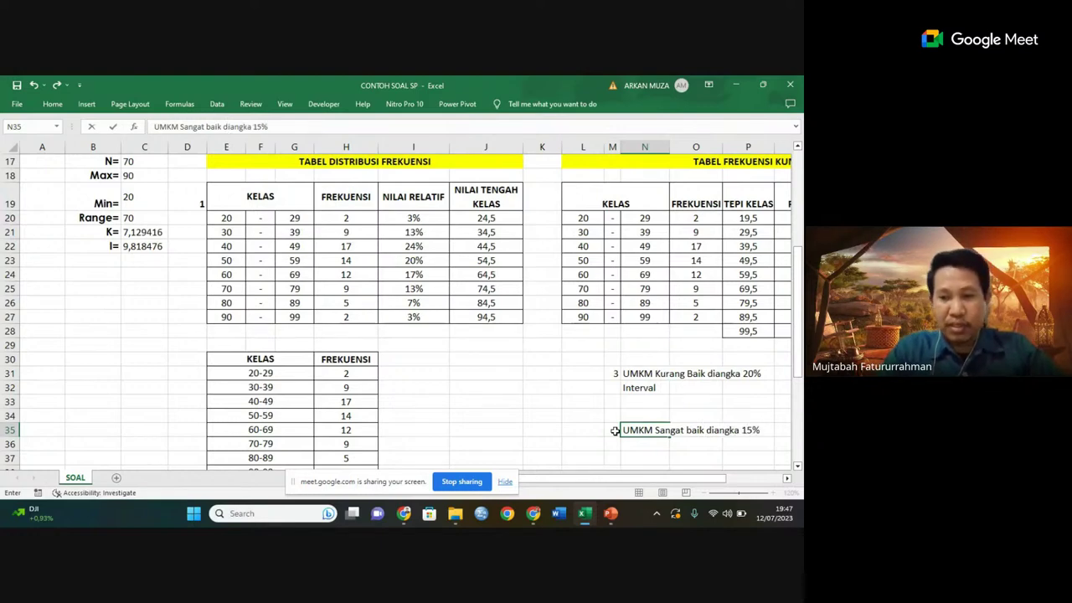
key("Return")
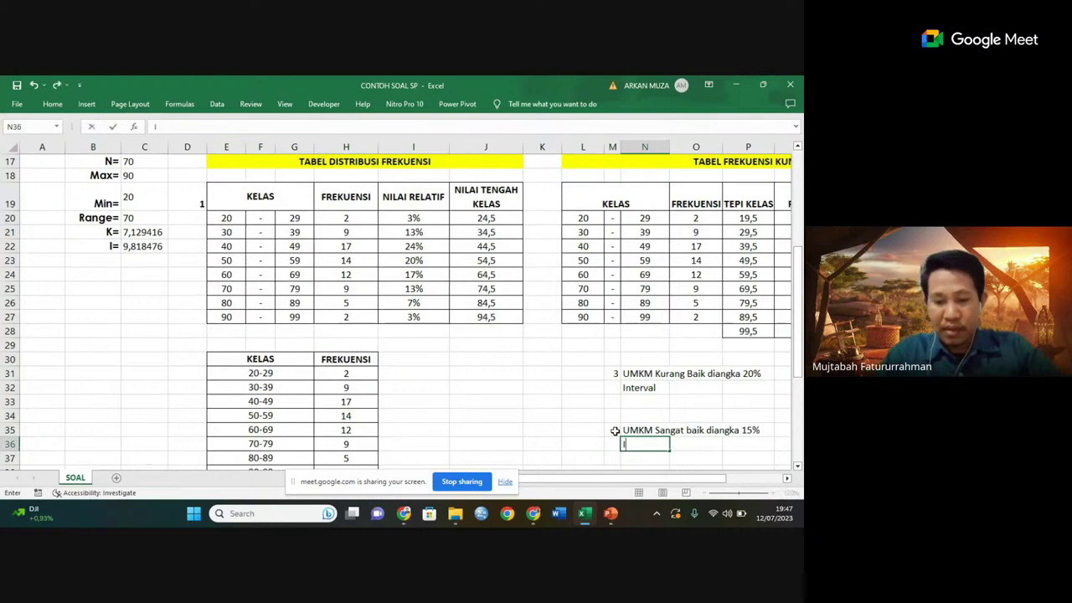
type("Inteval")
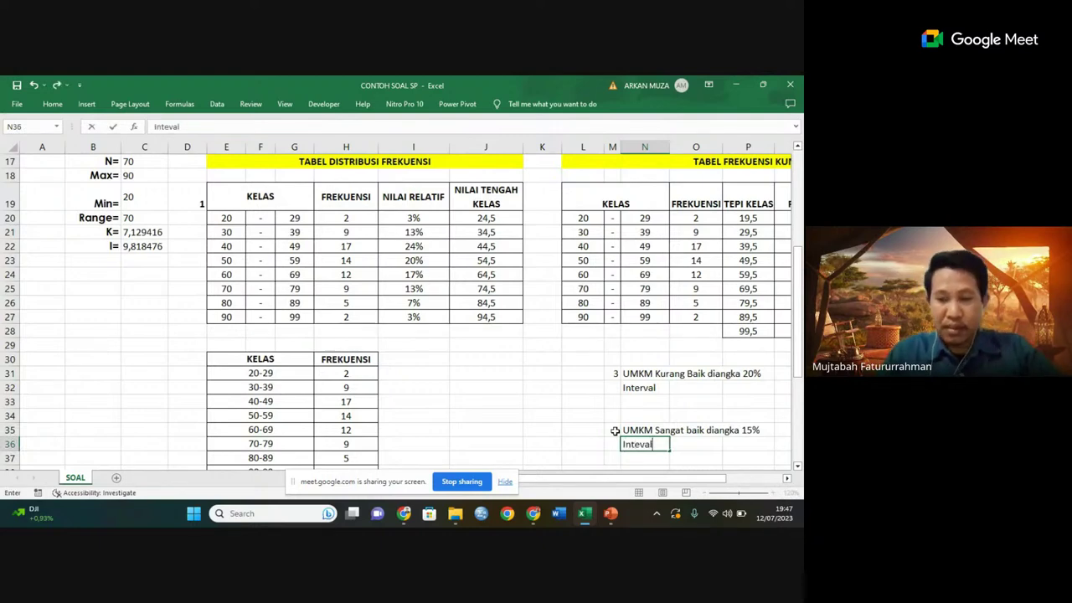
key("Return")
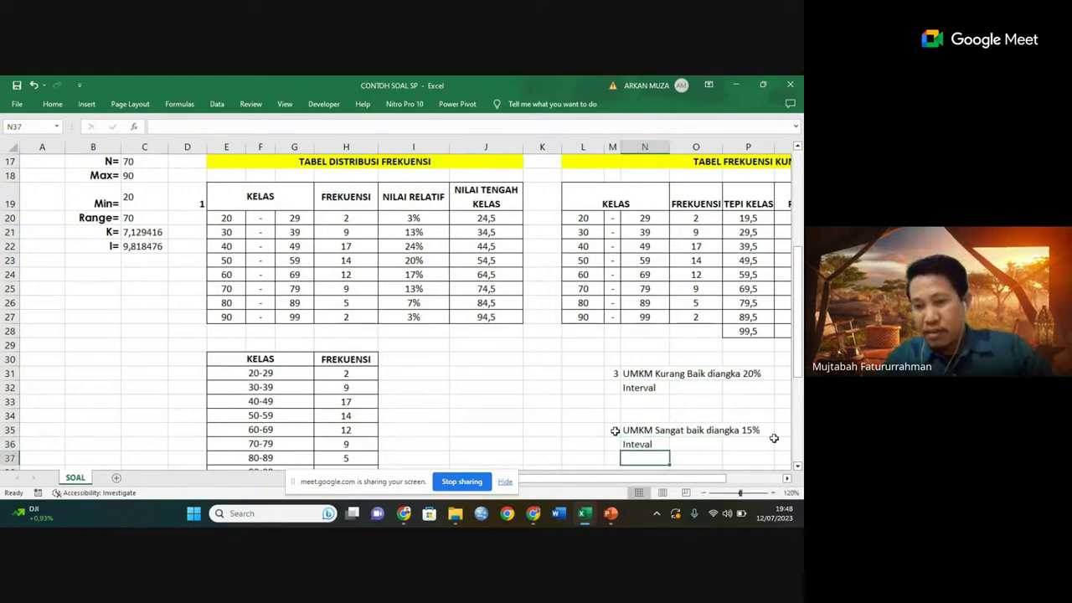
- Compare the FK < and FK > column pairs of the cumulative frequency table against the question 3 label
left_click(788, 478)
left_click(788, 478)
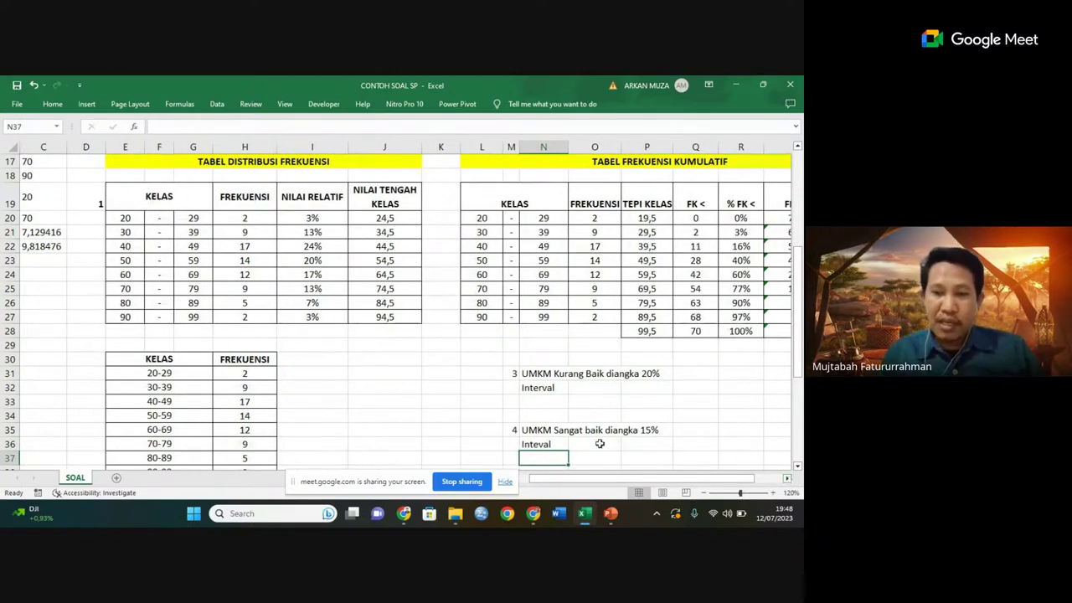
left_click(787, 479)
left_click(787, 479)
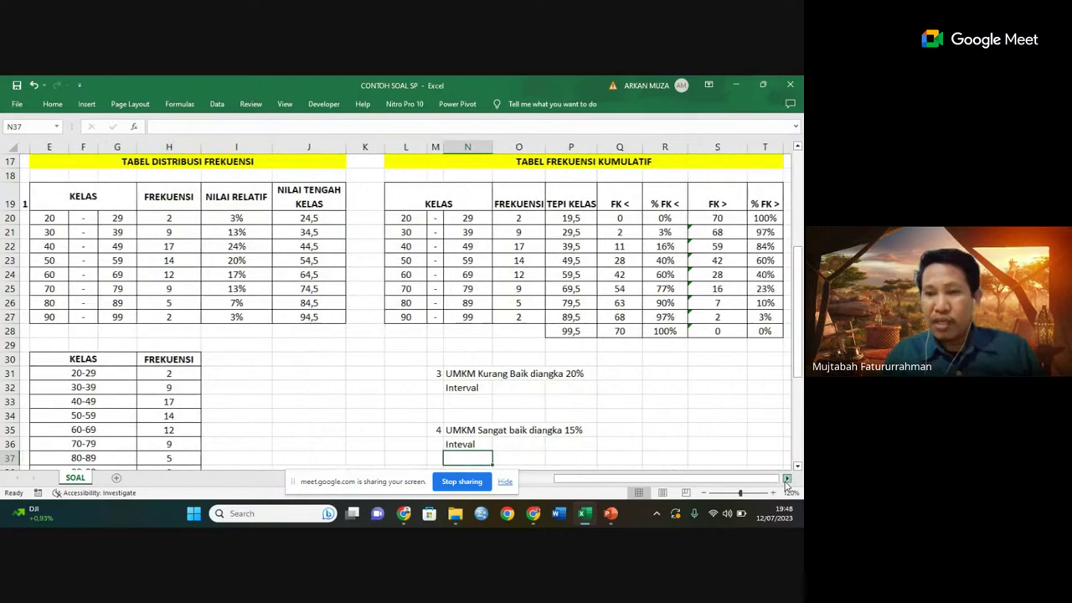
left_click(788, 479)
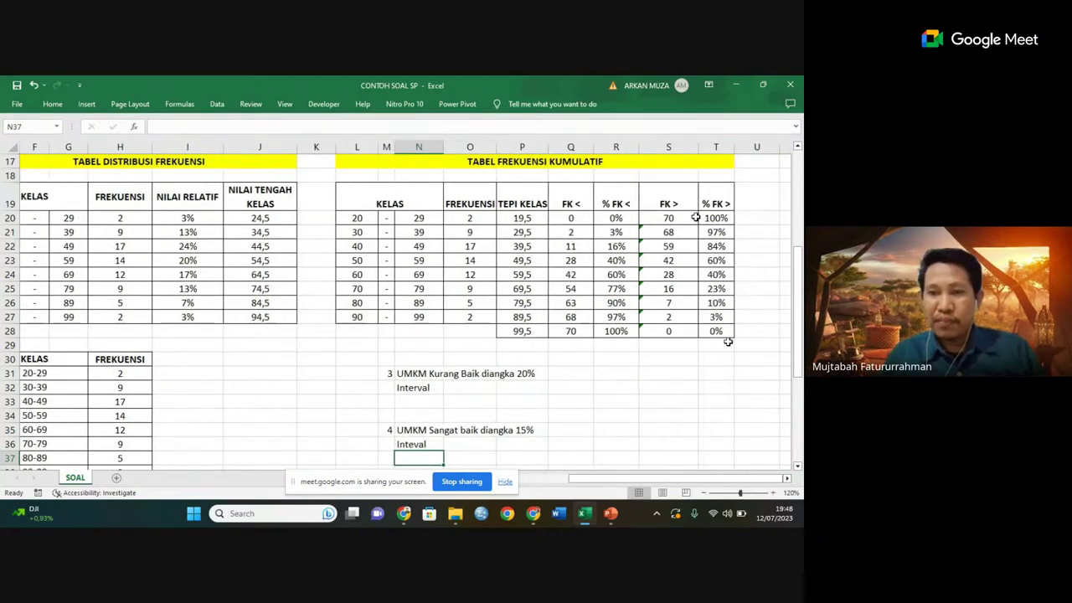
left_click_drag(669, 146, 707, 146)
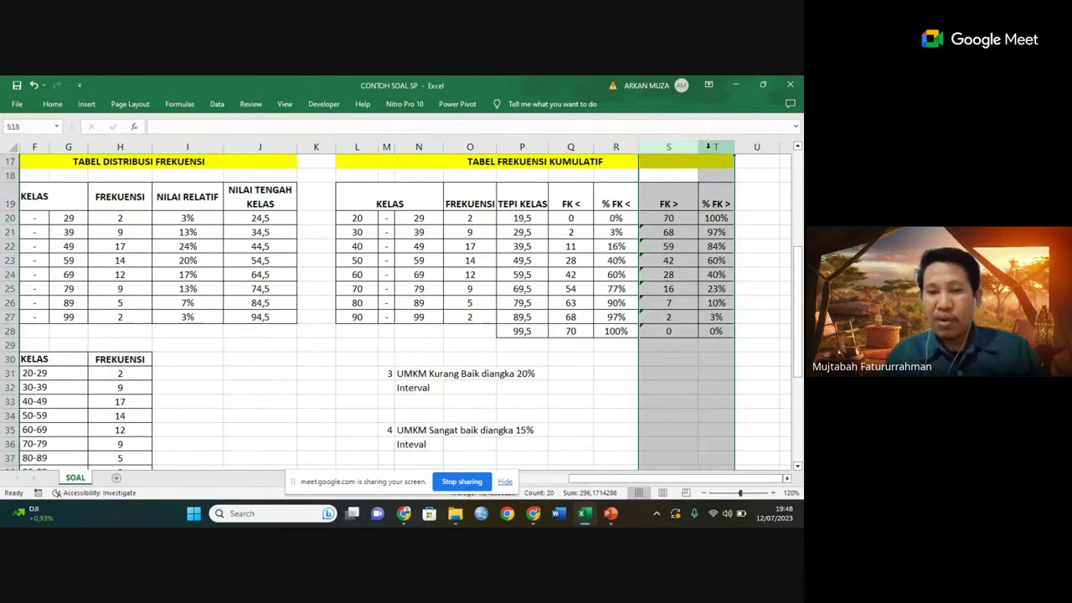
left_click_drag(571, 147, 603, 148)
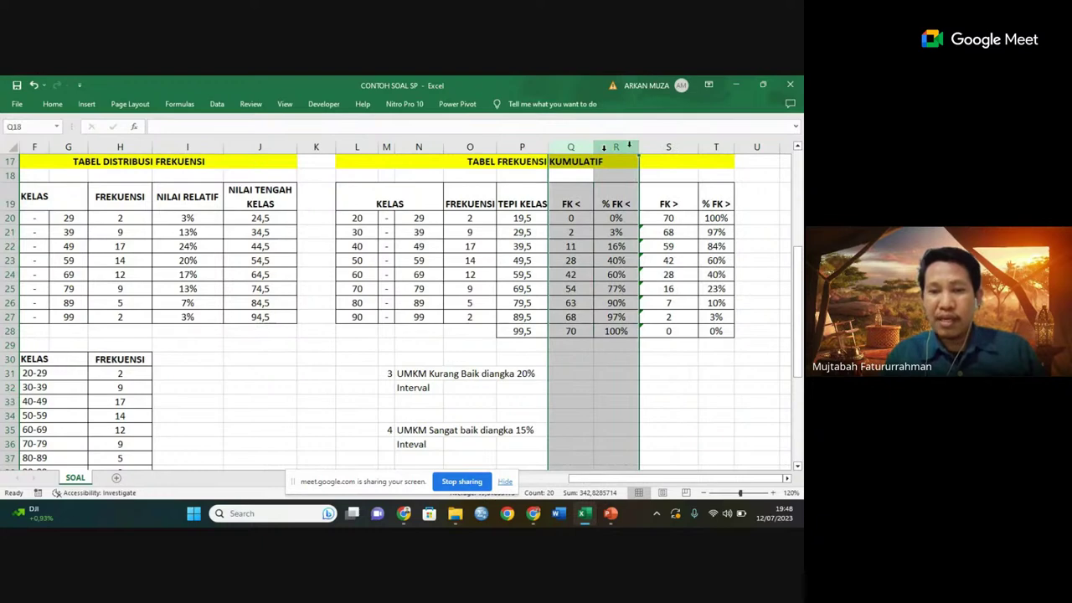
left_click(658, 148)
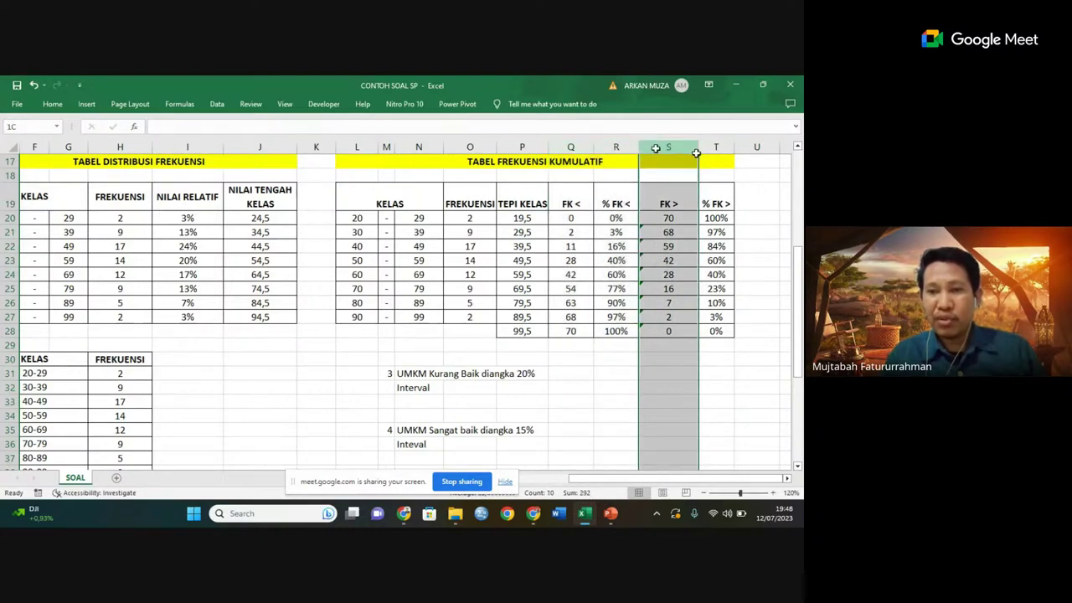
left_click_drag(696, 153, 708, 153)
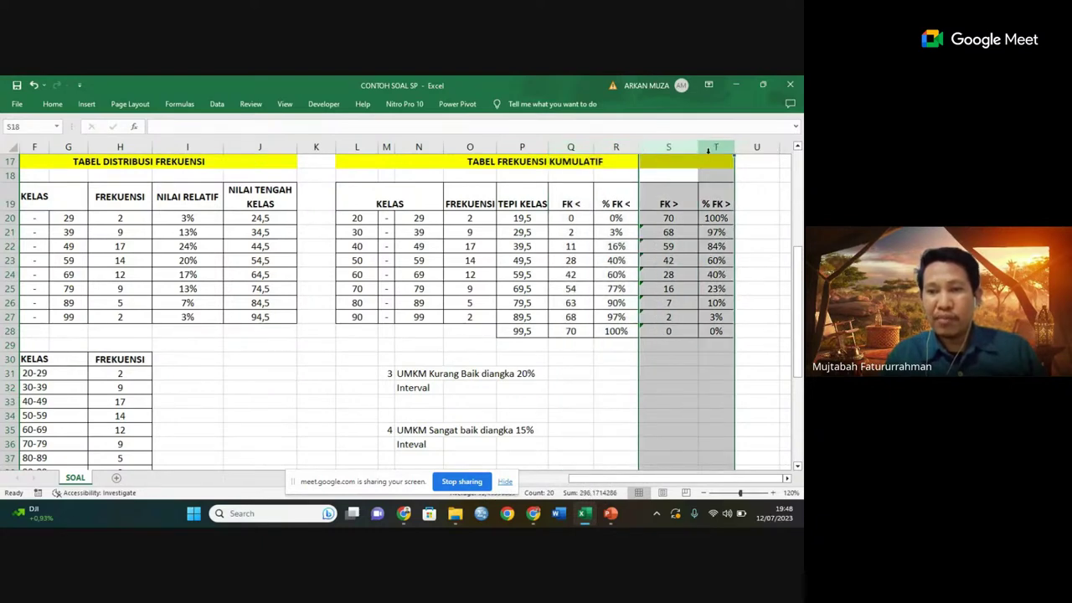
left_click(418, 375)
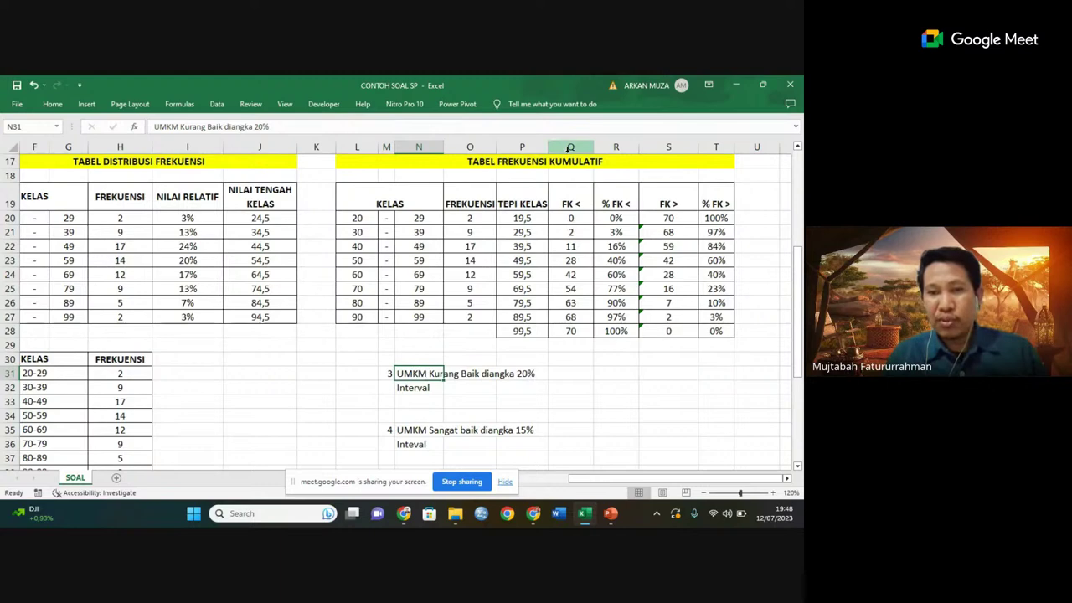
left_click_drag(570, 148, 608, 143)
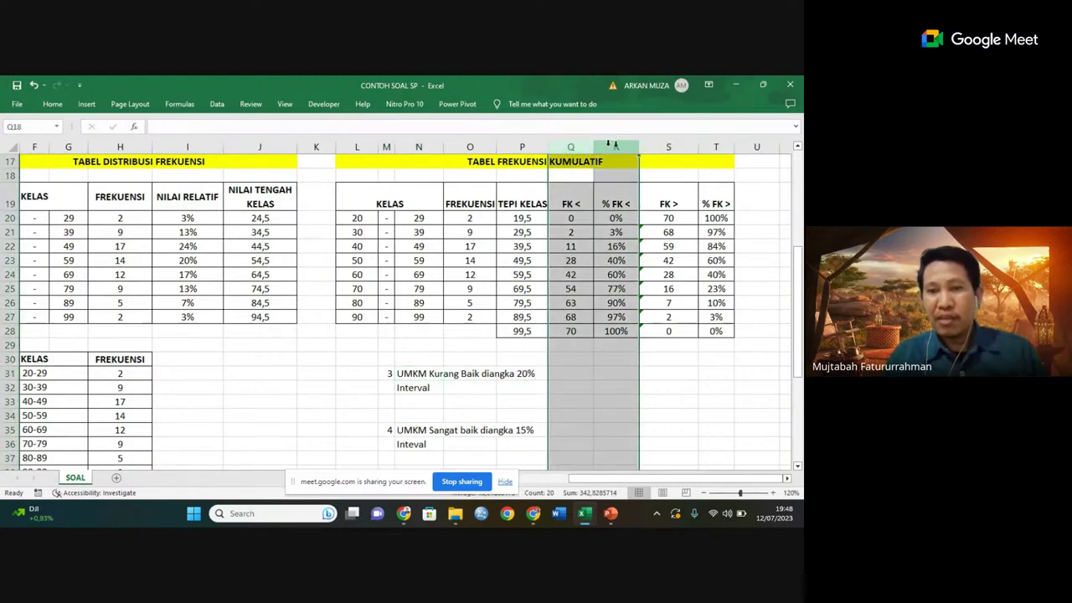
left_click(612, 145)
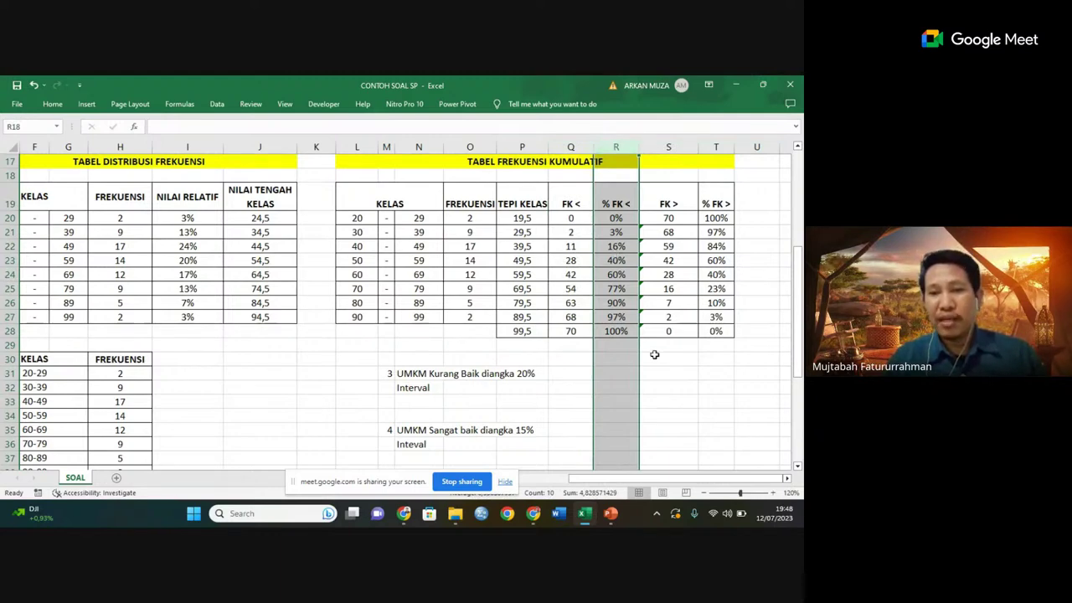
- Check the % FK < values around 20% and highlight cell R23 in the 50-59 row with a yellow fill
left_click(615, 217)
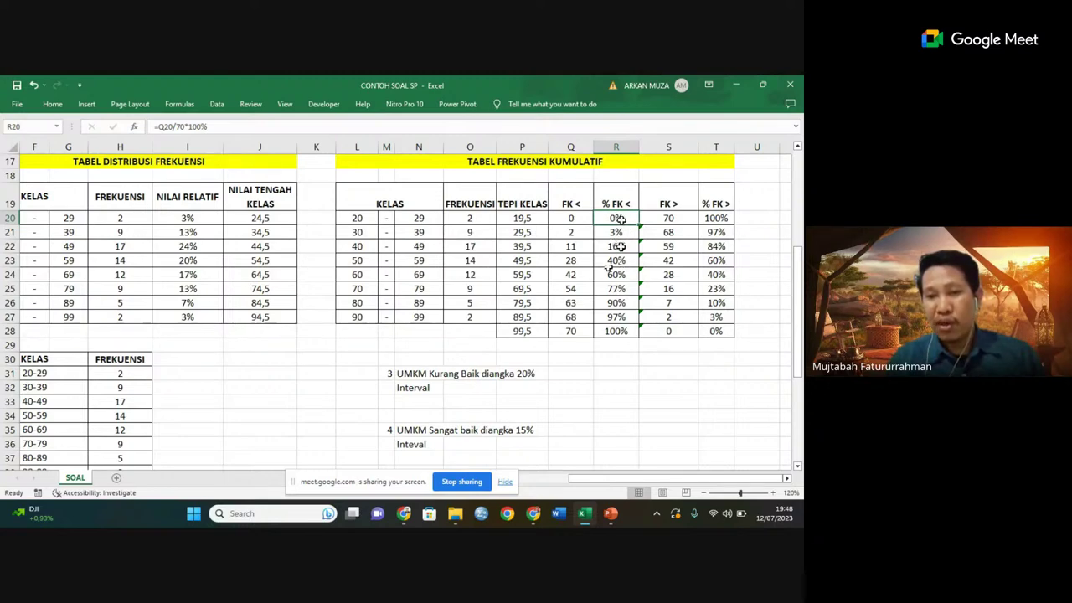
left_click(617, 246)
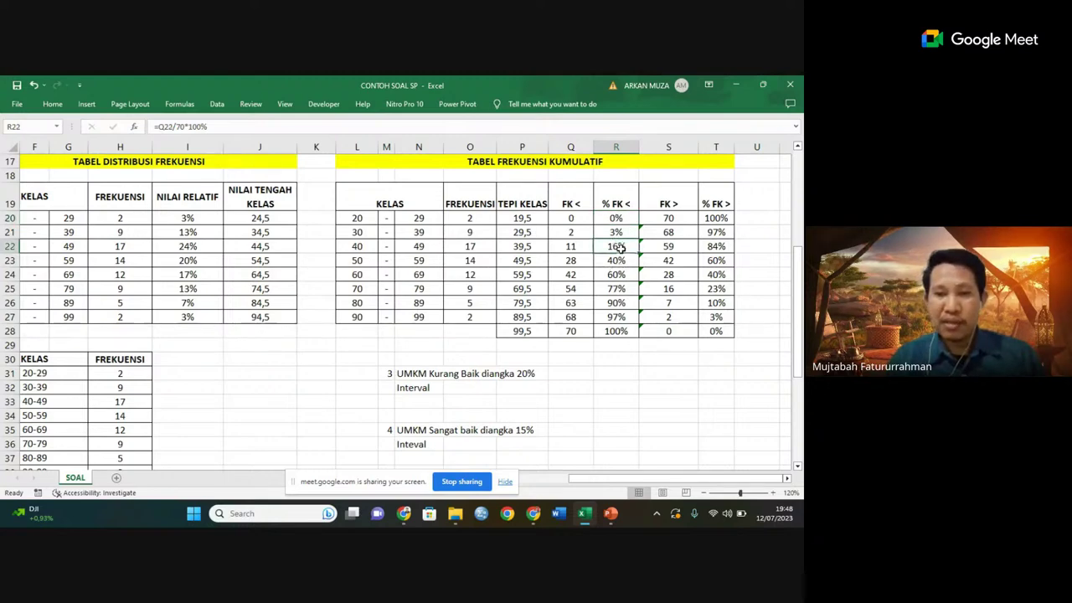
left_click(617, 261)
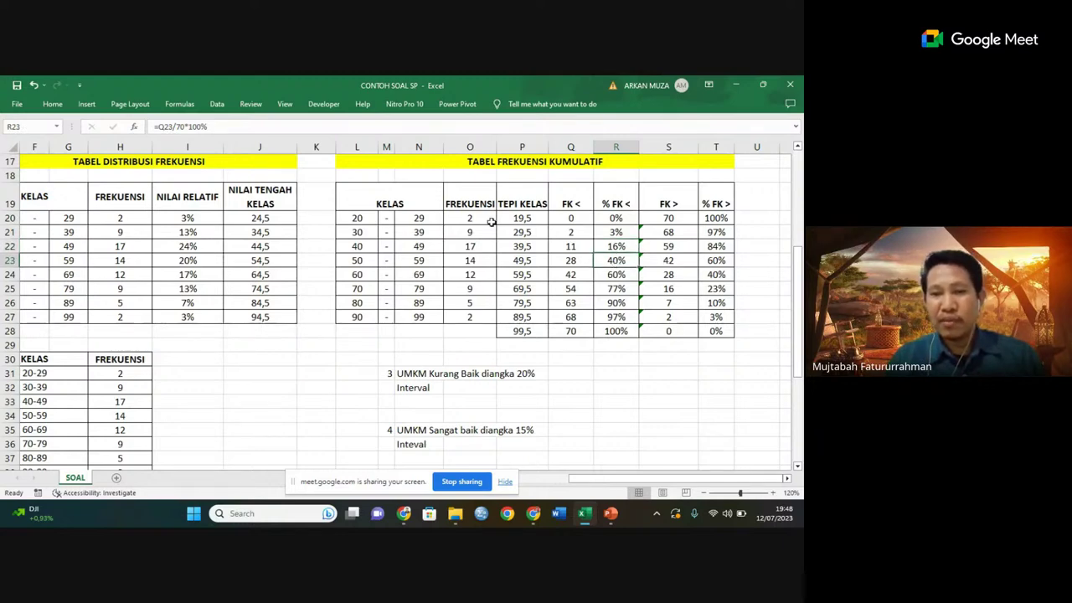
left_click(53, 105)
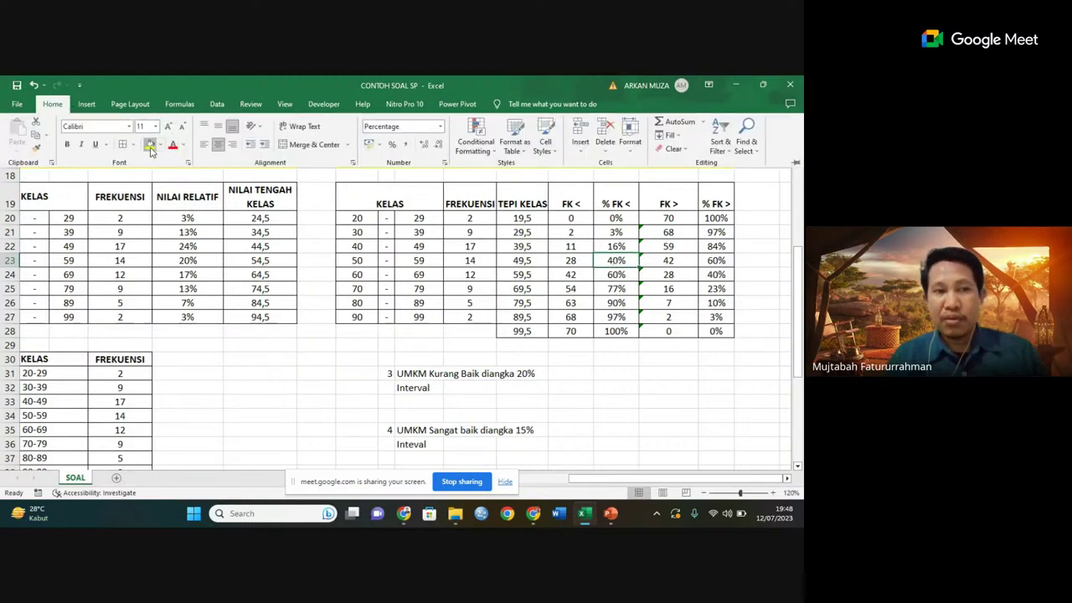
left_click(148, 147)
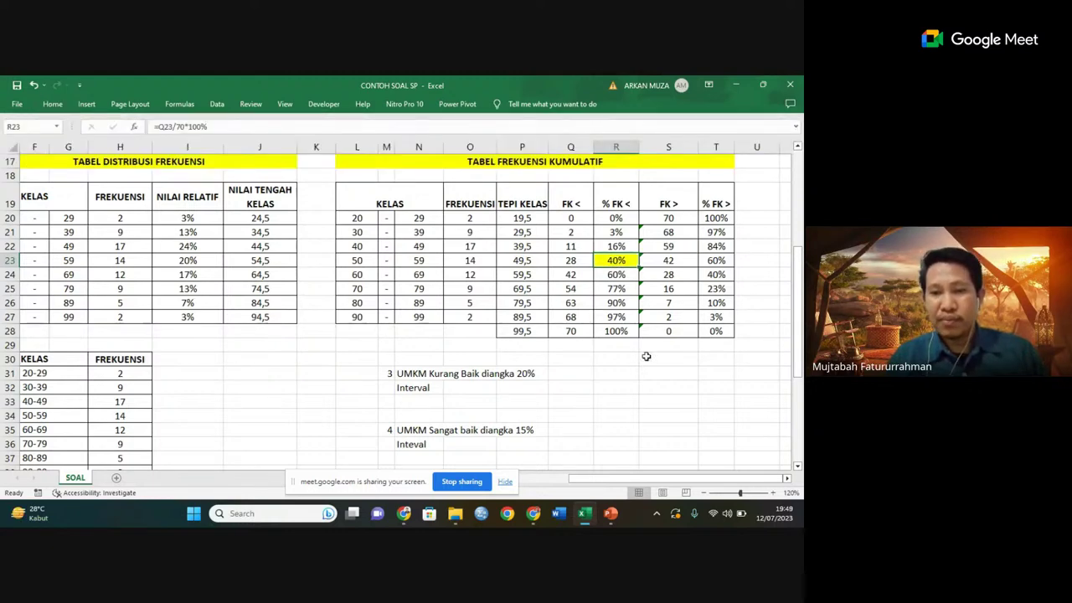
- Extend the question 3 label in N31 with the answer "adalah ada 28 UMKM"
double_click(409, 374)
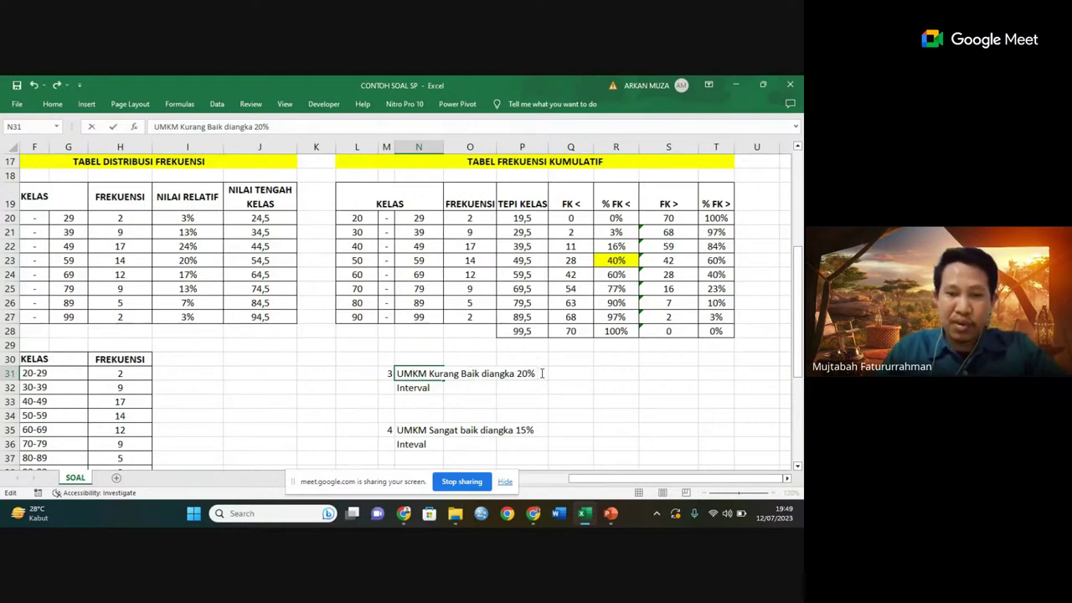
type("ada")
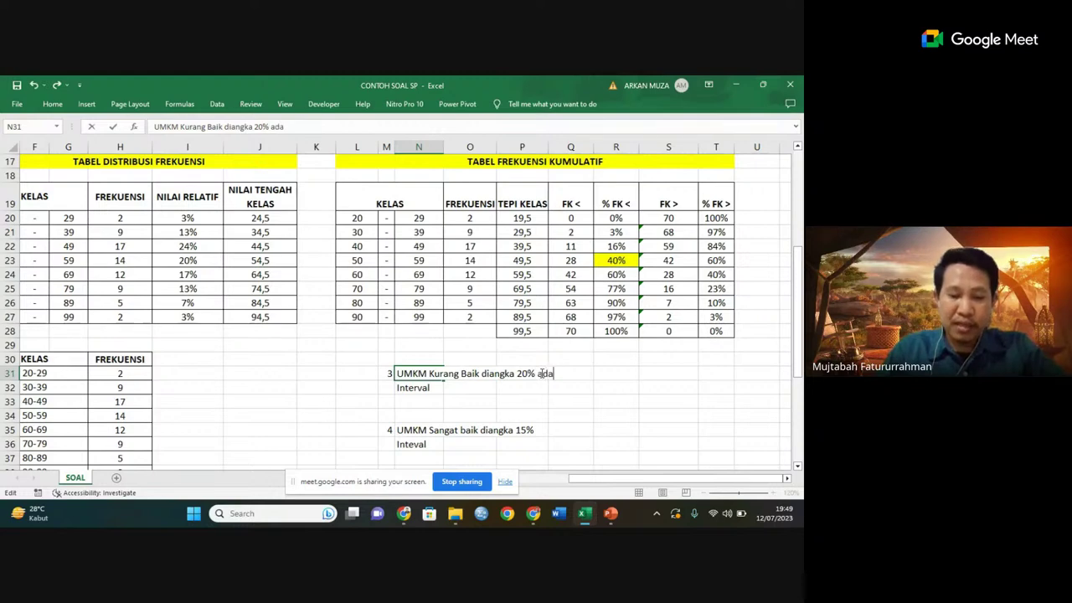
type("lah ada")
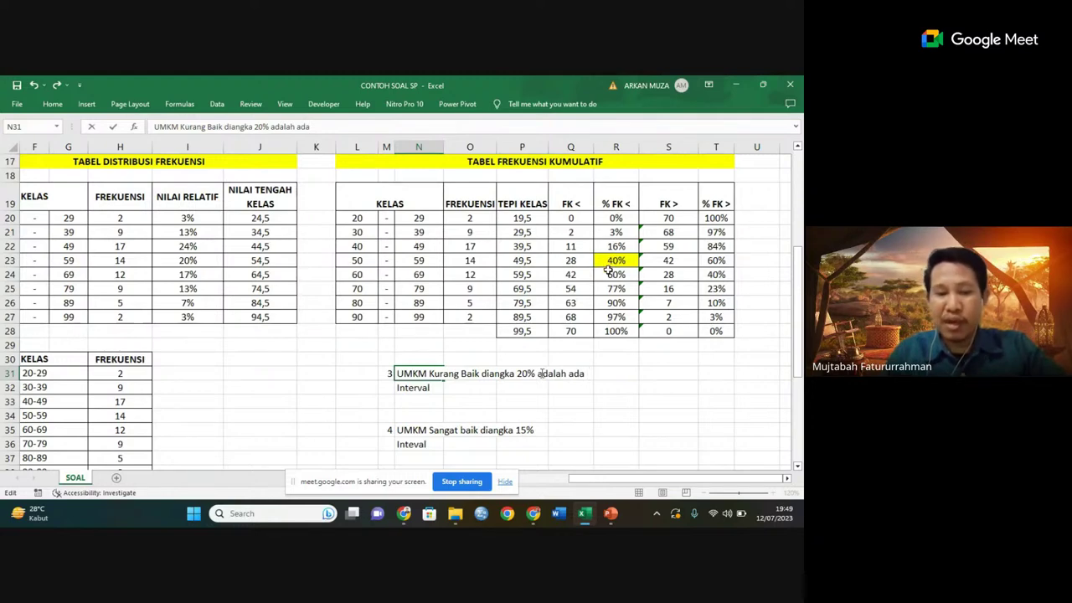
type("28")
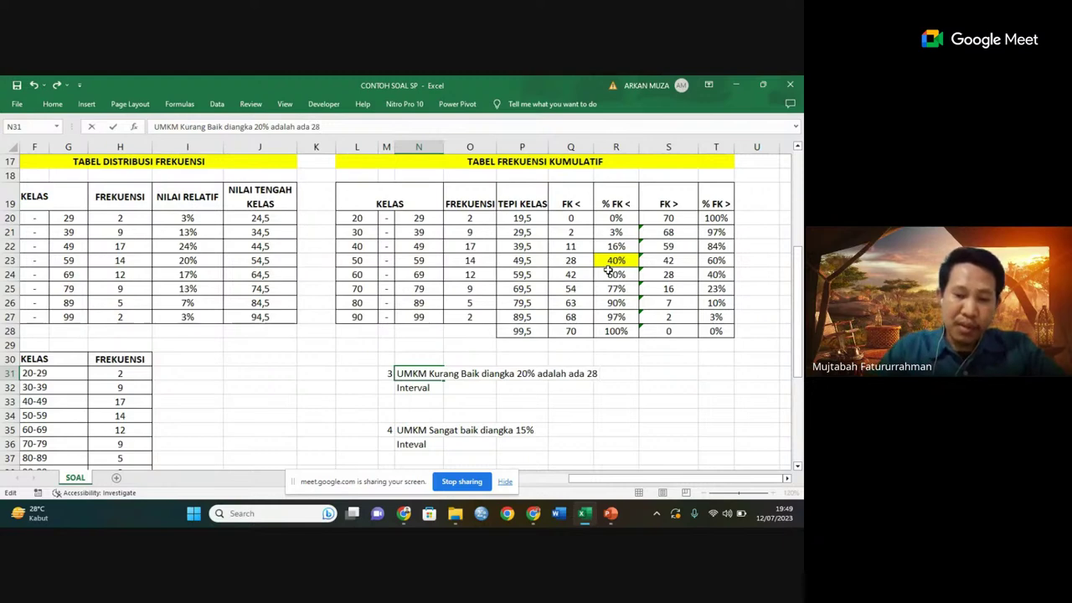
type(" UMKM")
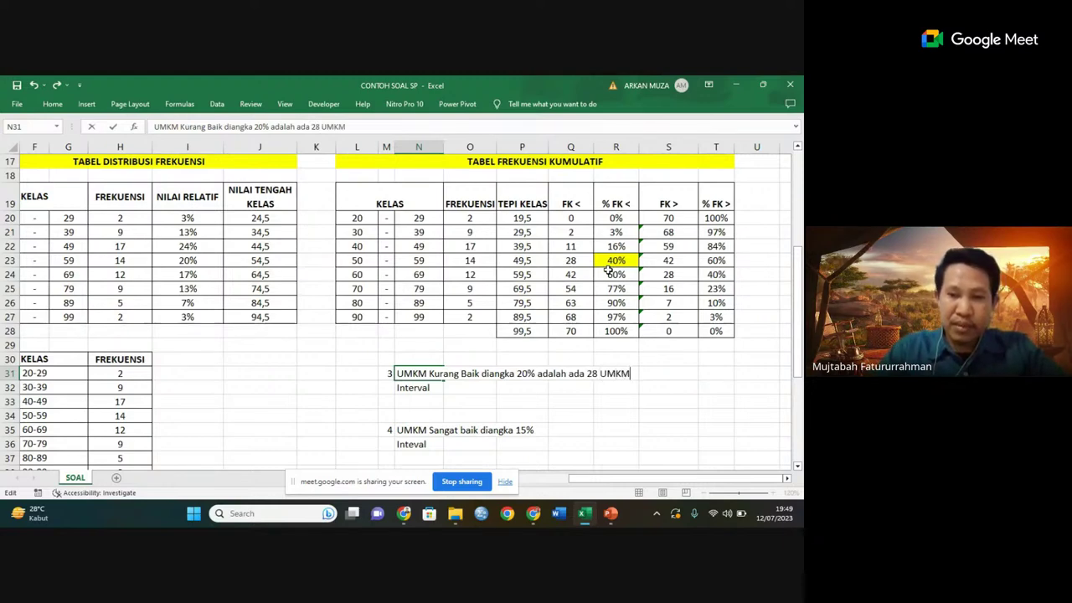
key("Return")
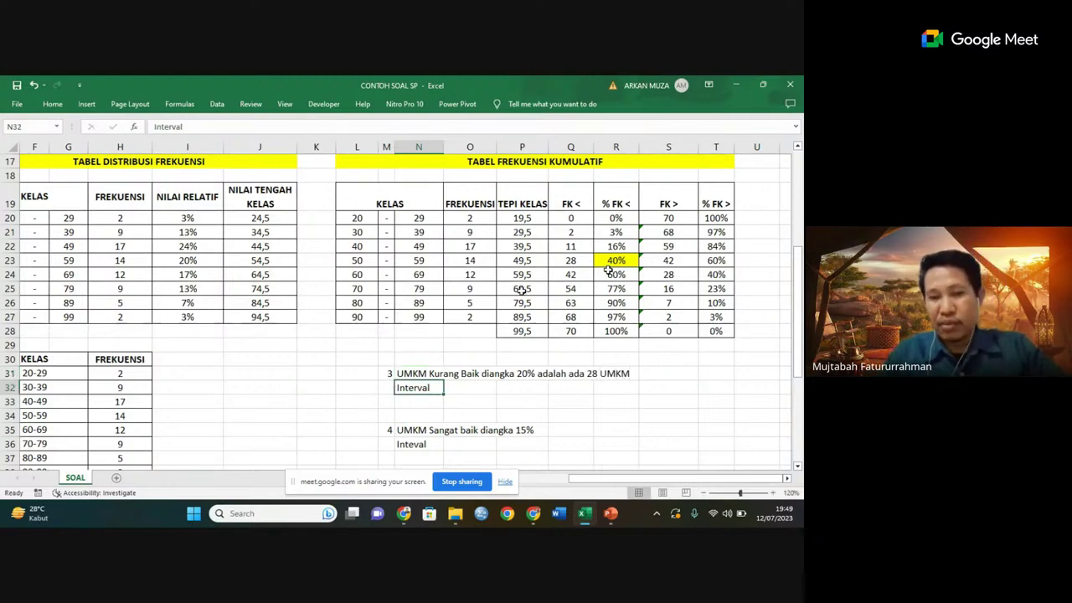
- Complete the question 3 interval in N32 so it reads "Interval 19.5 - 49.5"
double_click(437, 387)
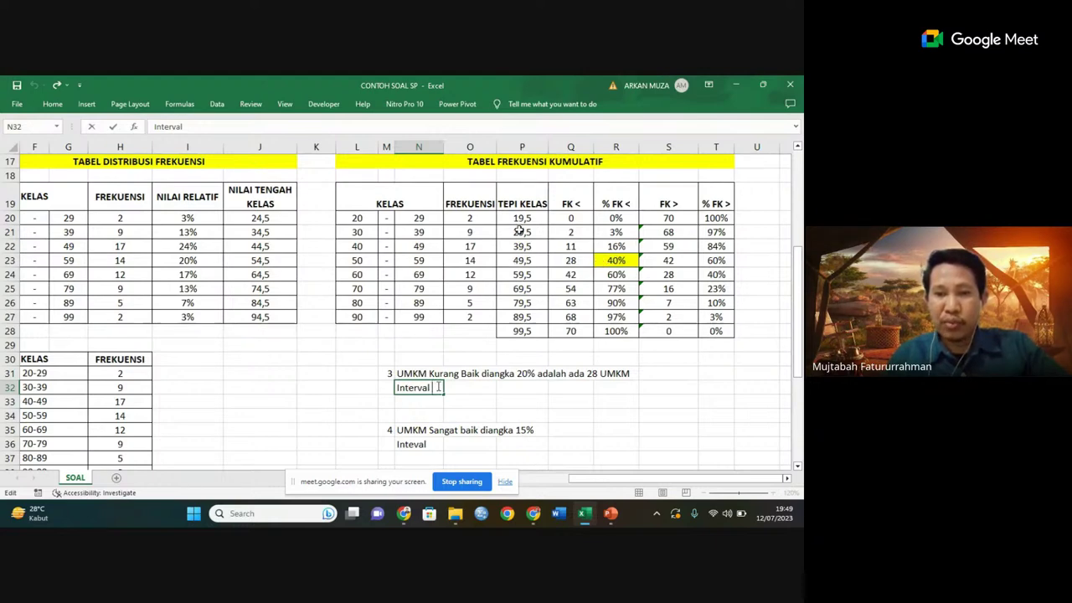
type("19")
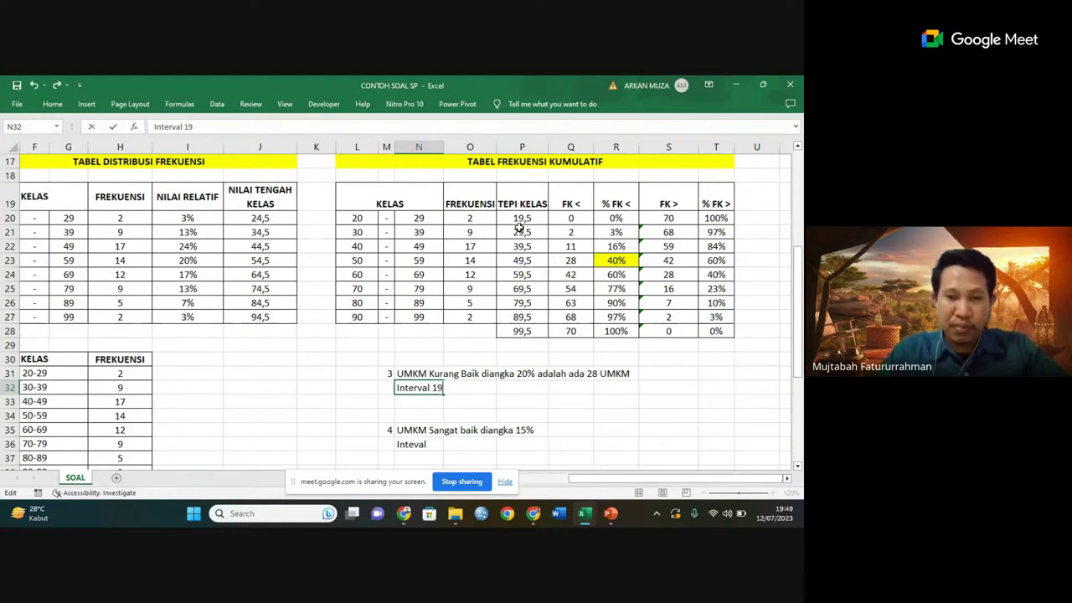
type(".")
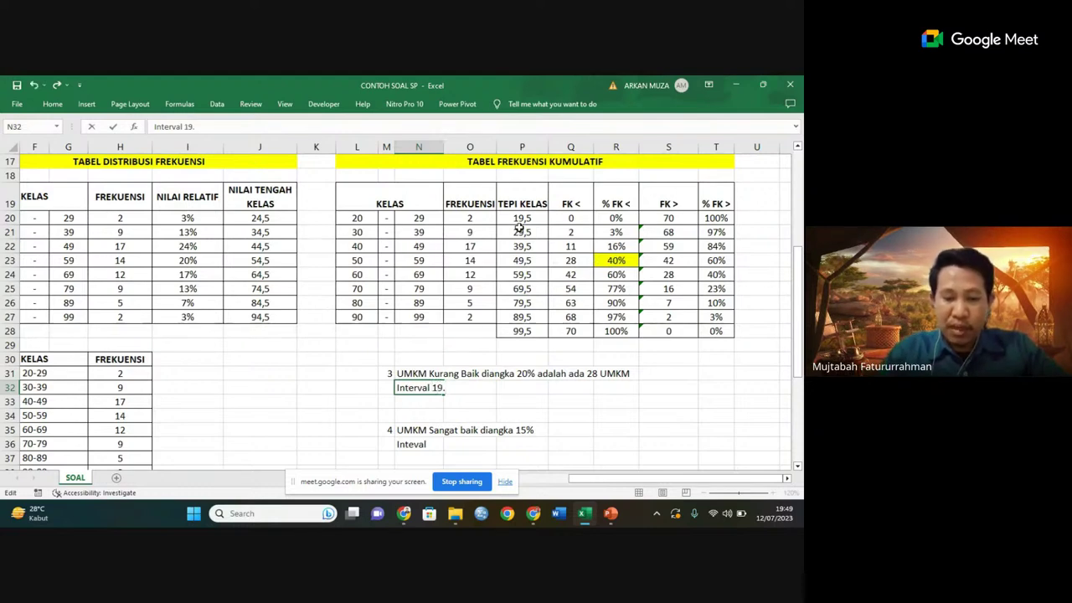
type("5 - ")
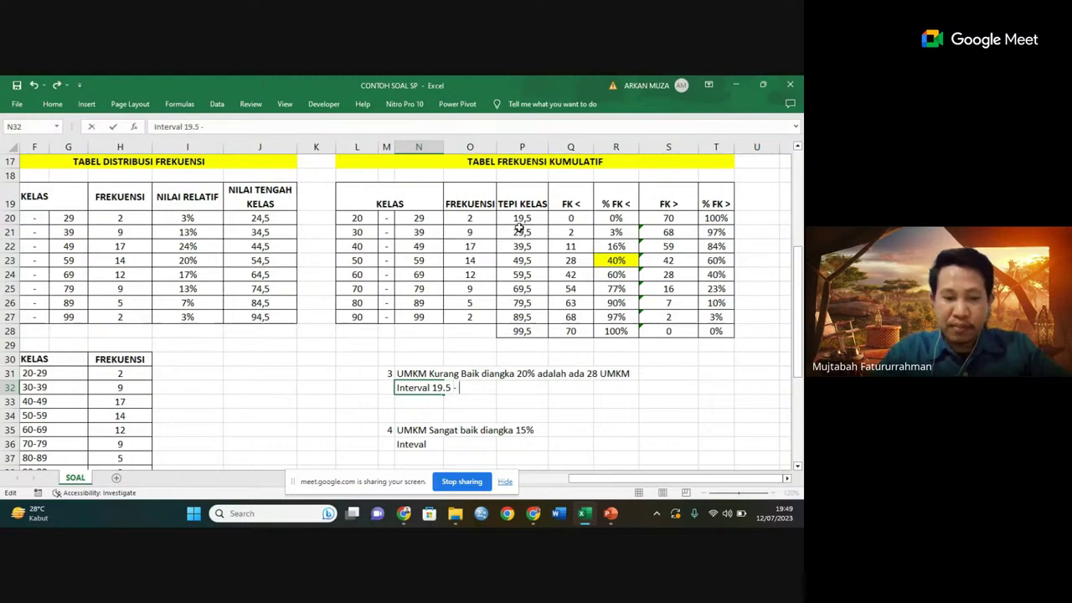
type("49")
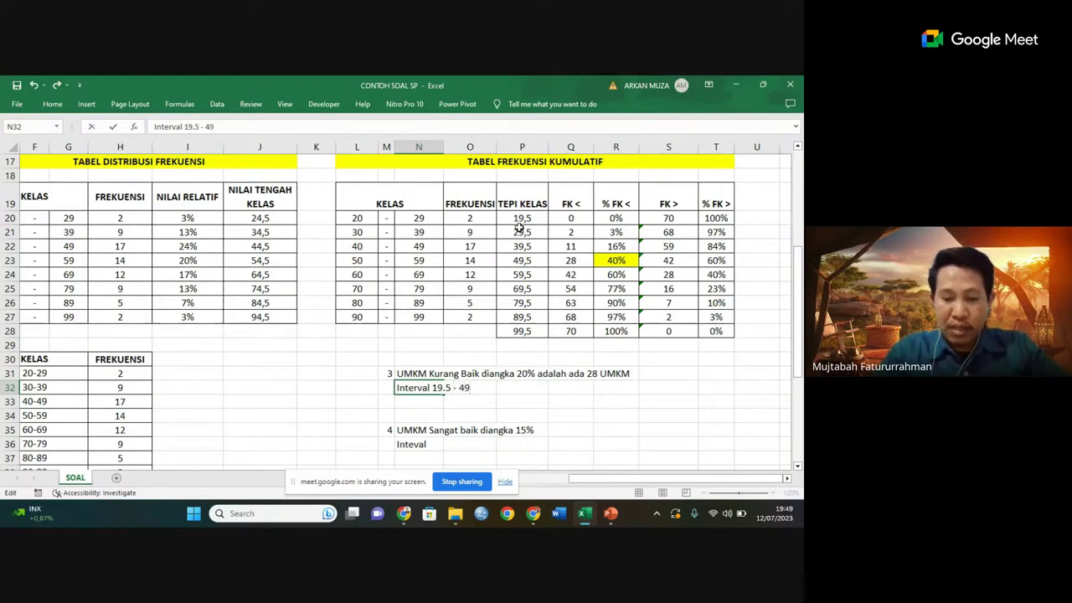
type(".5")
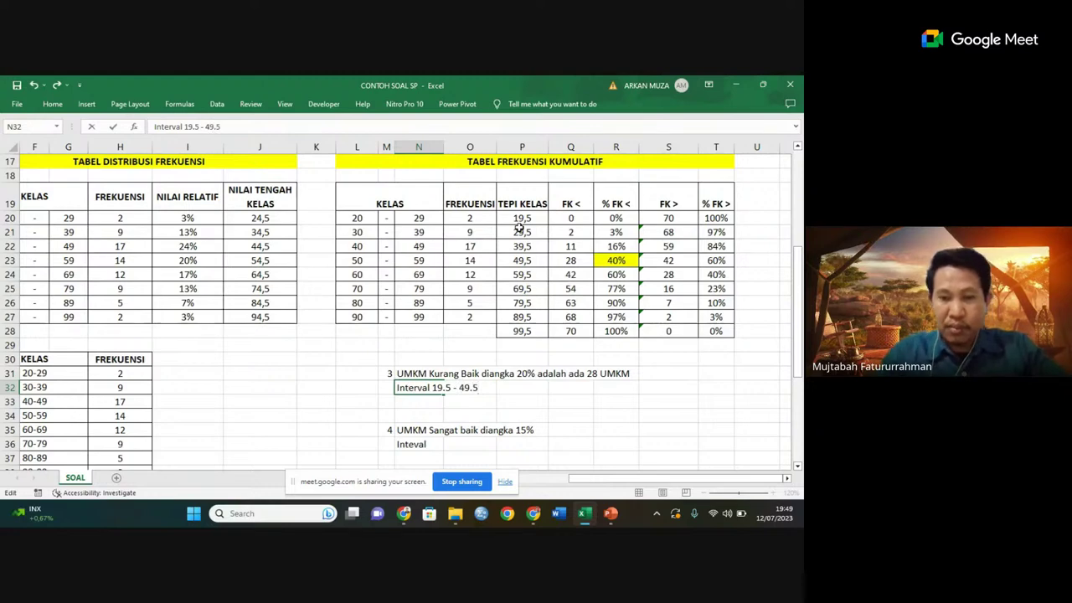
key("ctrl+Return")
key("Down")
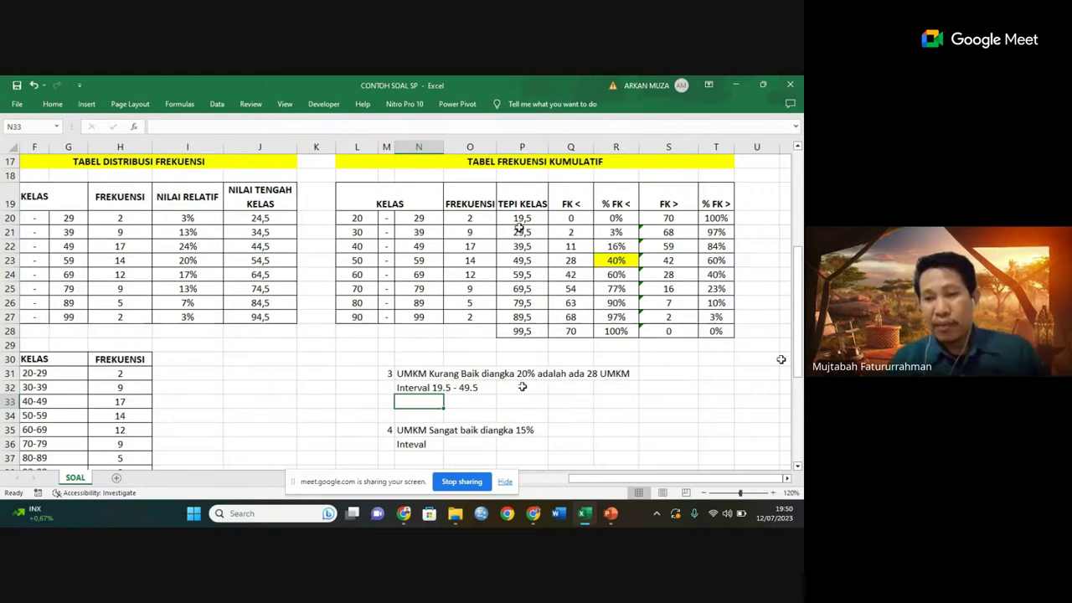
- Examine the FK > and % FK > columns of the cumulative frequency table, going upward from the last row, for question 4's 15%
left_click(797, 466)
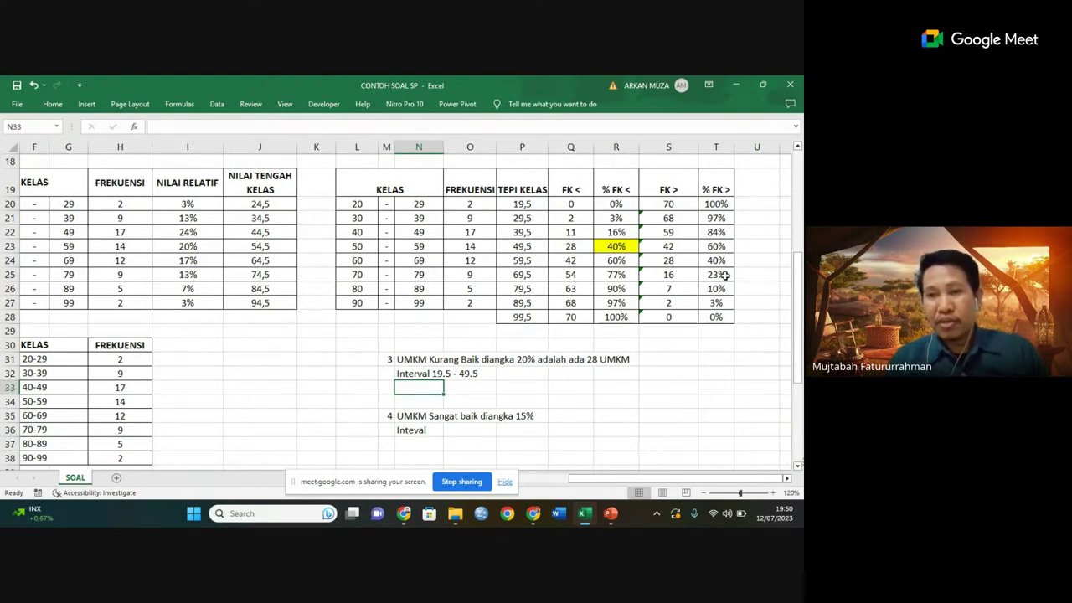
left_click_drag(673, 146, 711, 148)
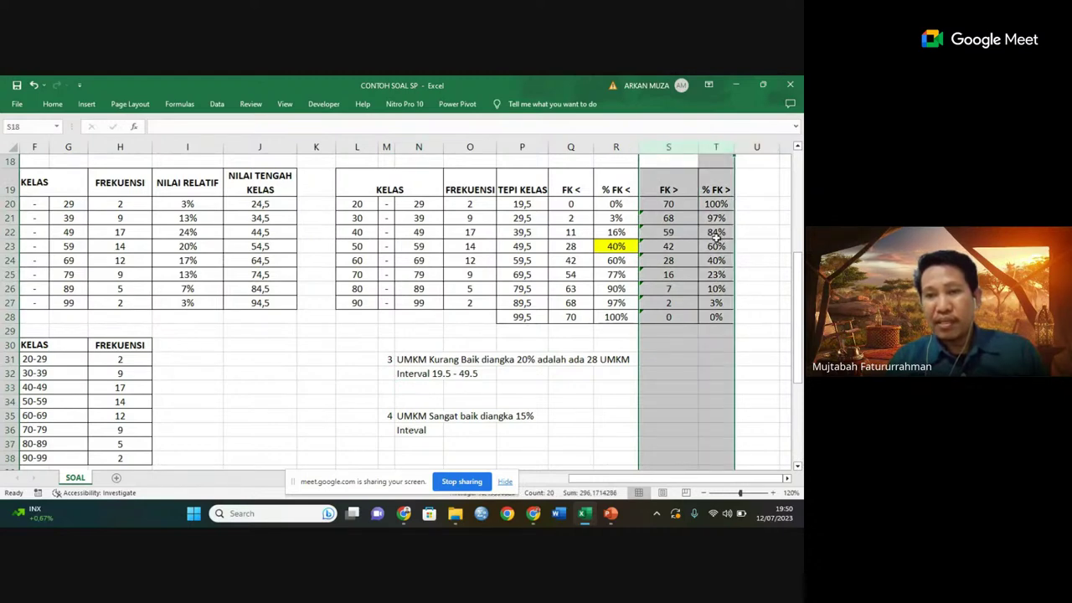
left_click(716, 316)
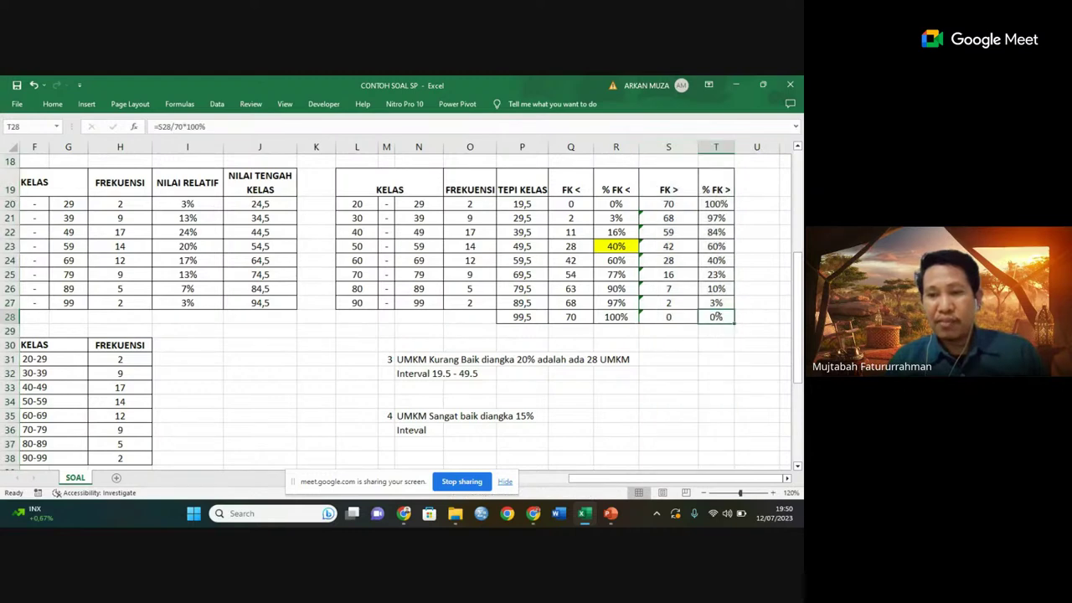
left_click_drag(716, 317, 717, 304)
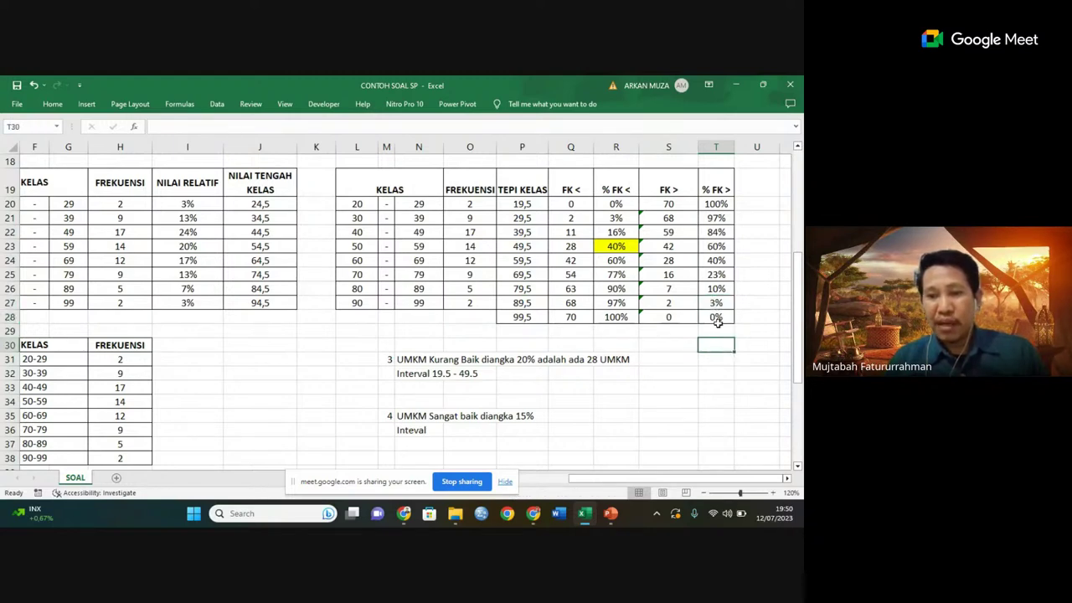
left_click(718, 319)
left_click(716, 303)
left_click(716, 288)
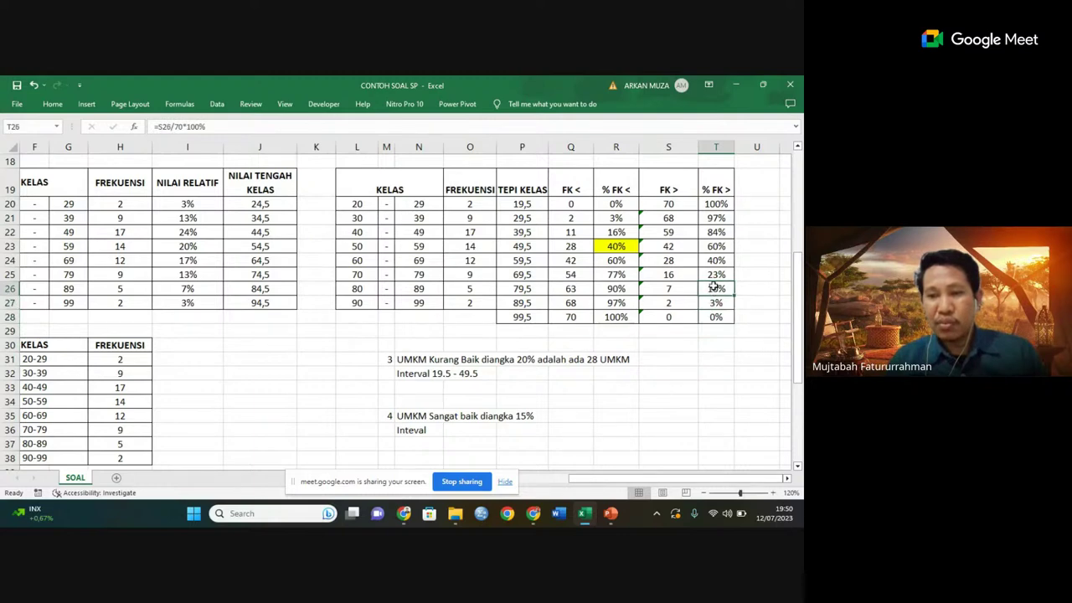
left_click(712, 275)
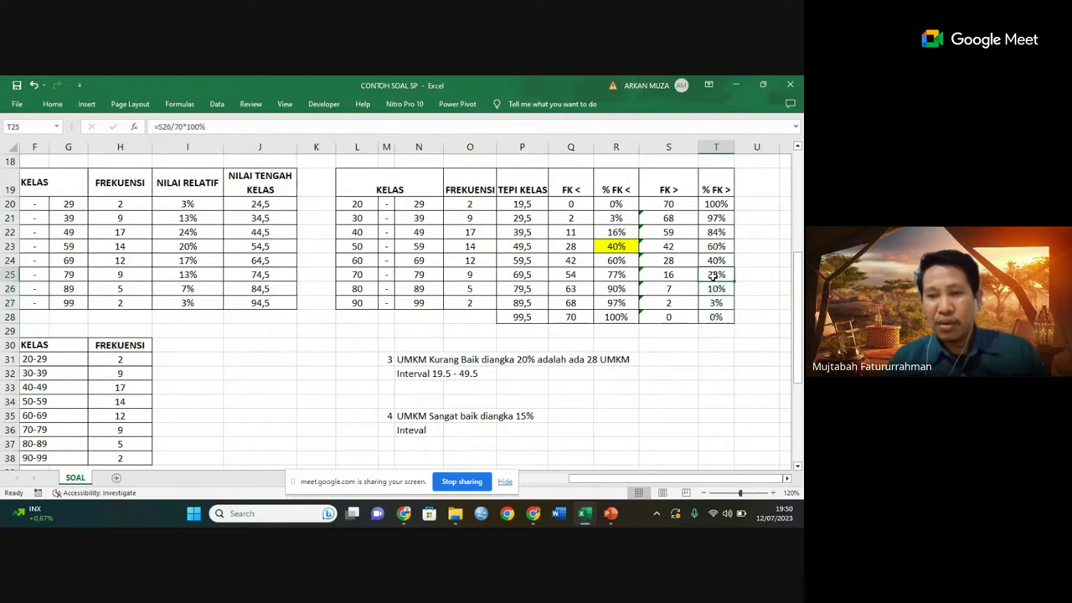
- Check the % FK > values upward from T28 and highlight cell T25 in the 70-79 row with a yellow fill
left_click(721, 319)
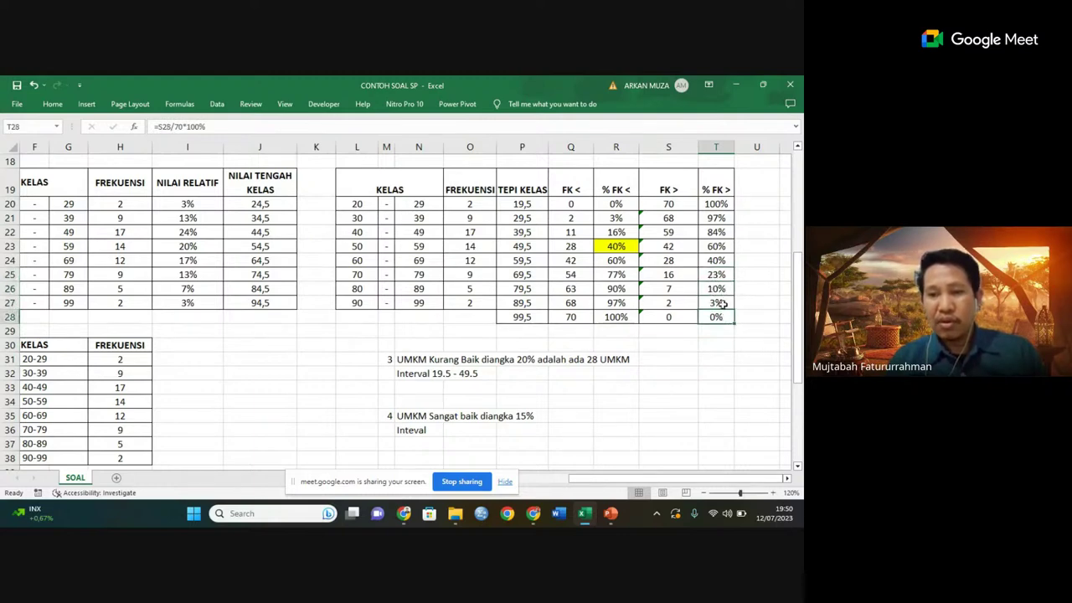
left_click(721, 303)
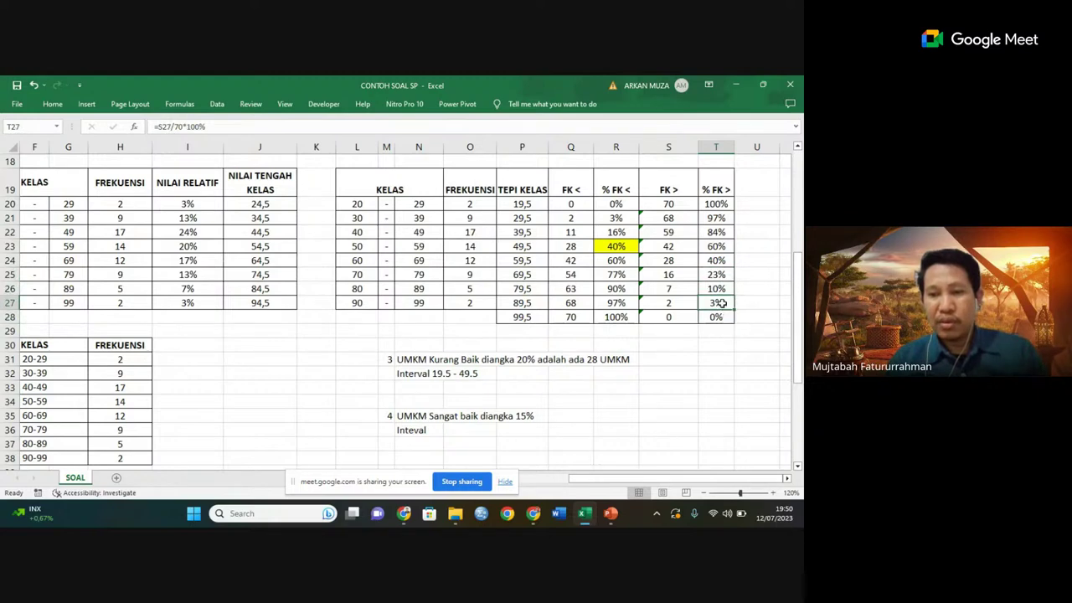
left_click(722, 287)
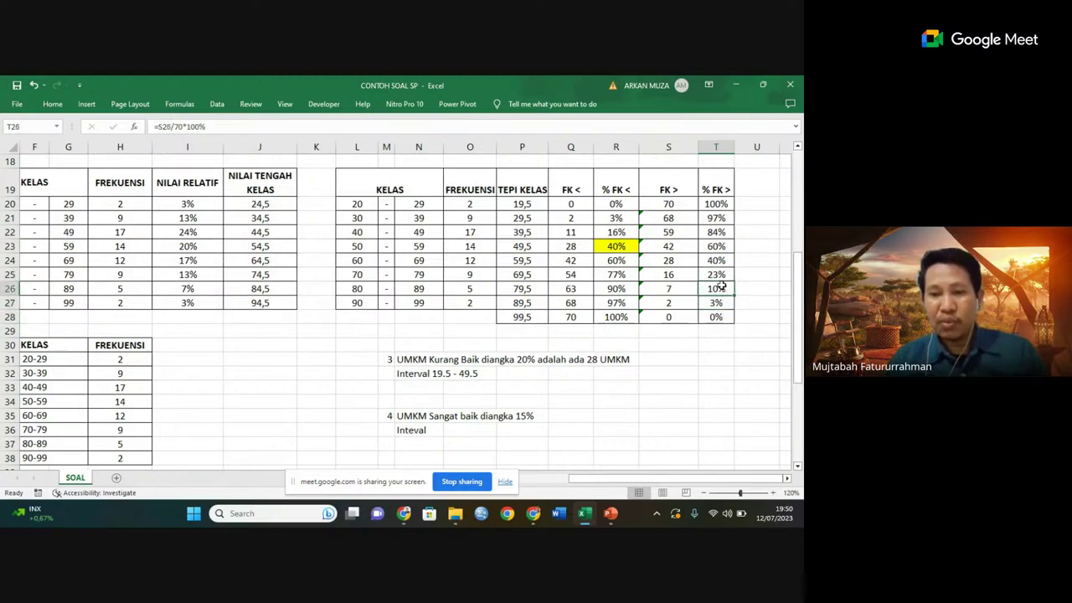
left_click(720, 274)
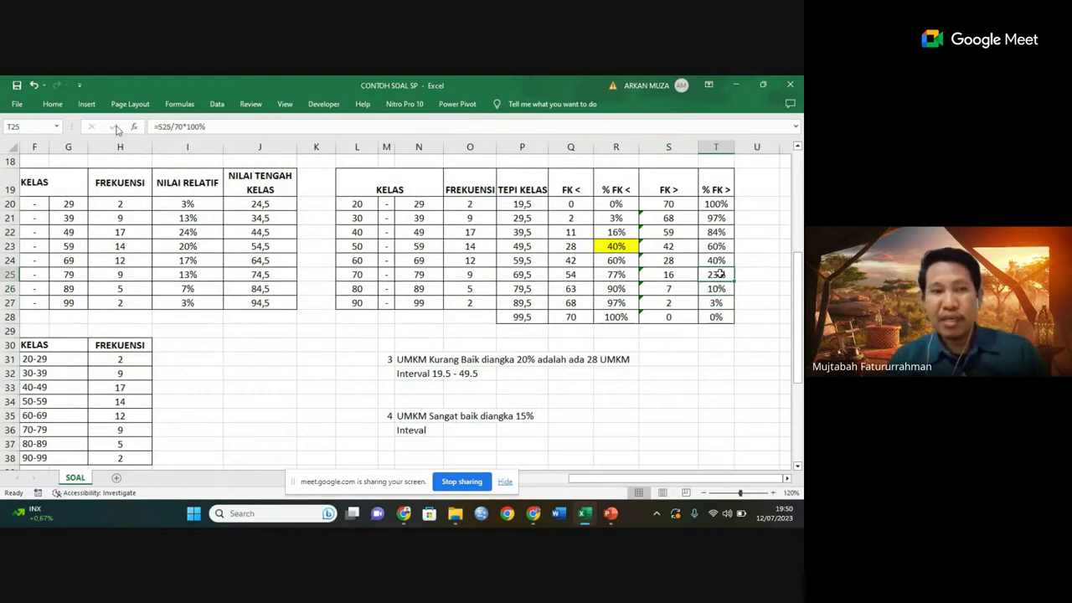
left_click(53, 104)
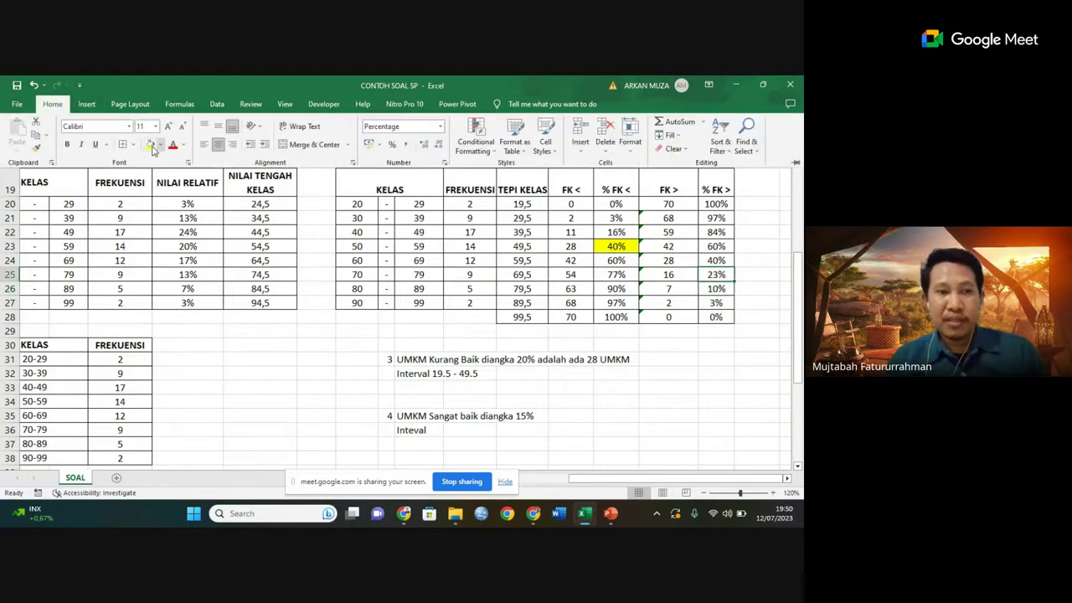
left_click(151, 146)
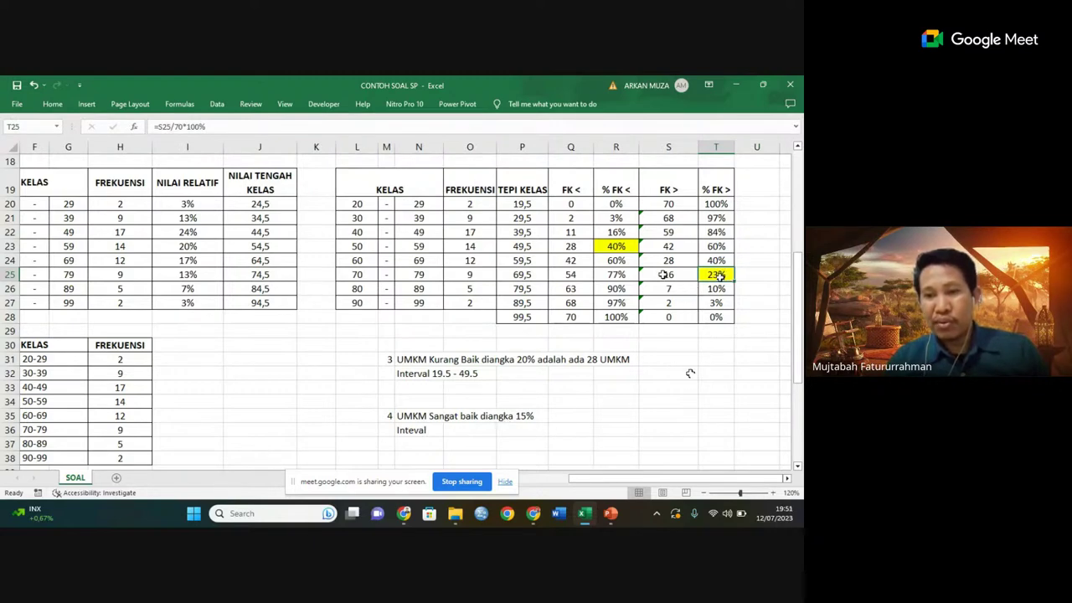
- Extend the question 4 label in N35 with the answer "adalah ada 16 UMKM"
left_click(416, 416)
key("F2")
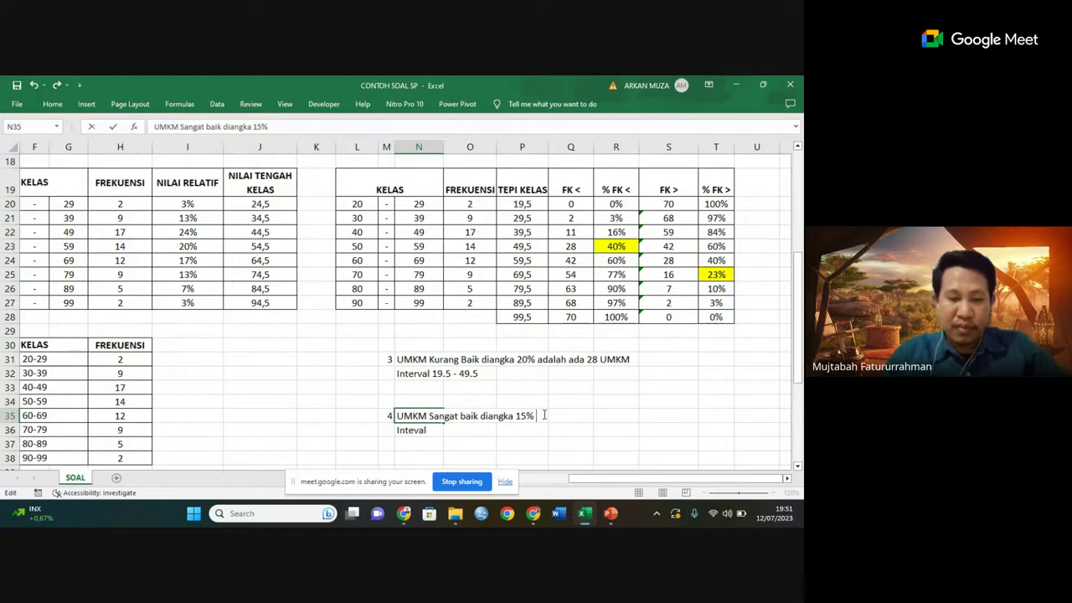
type("adalah a")
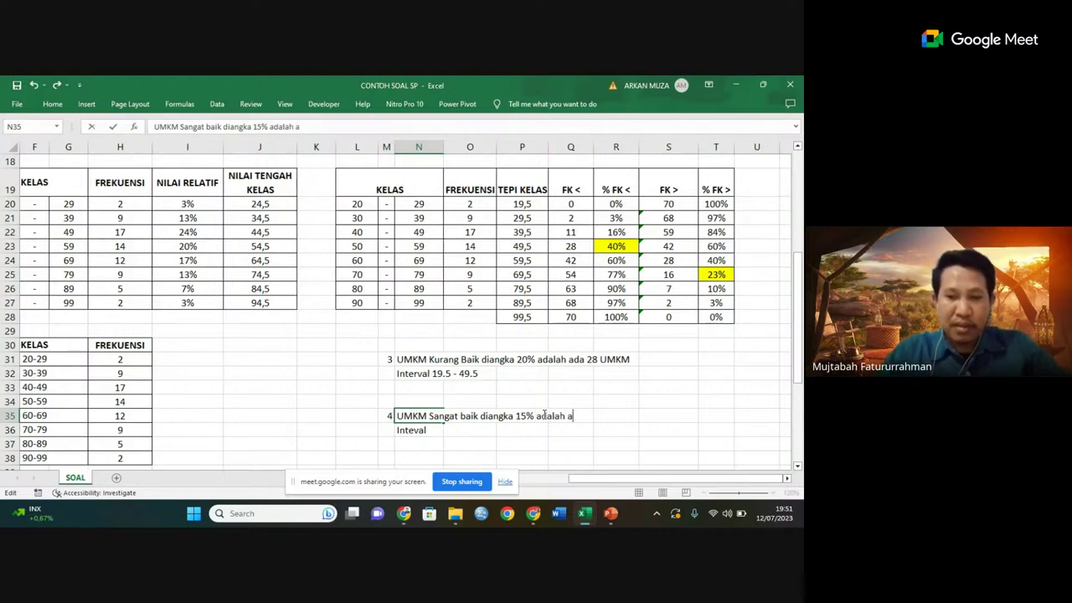
type("da 16")
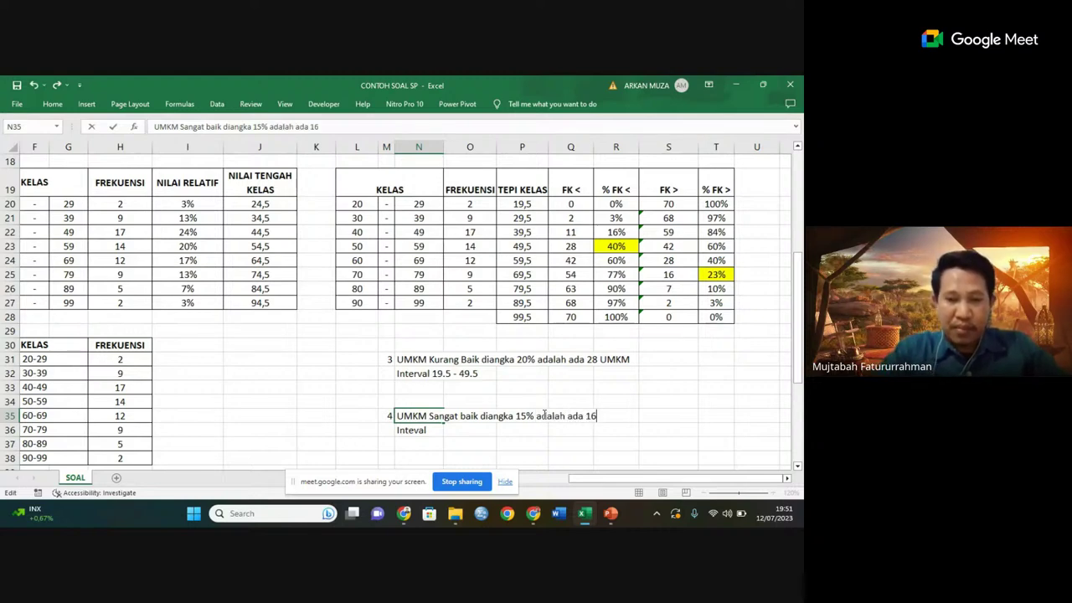
type(" UMKM")
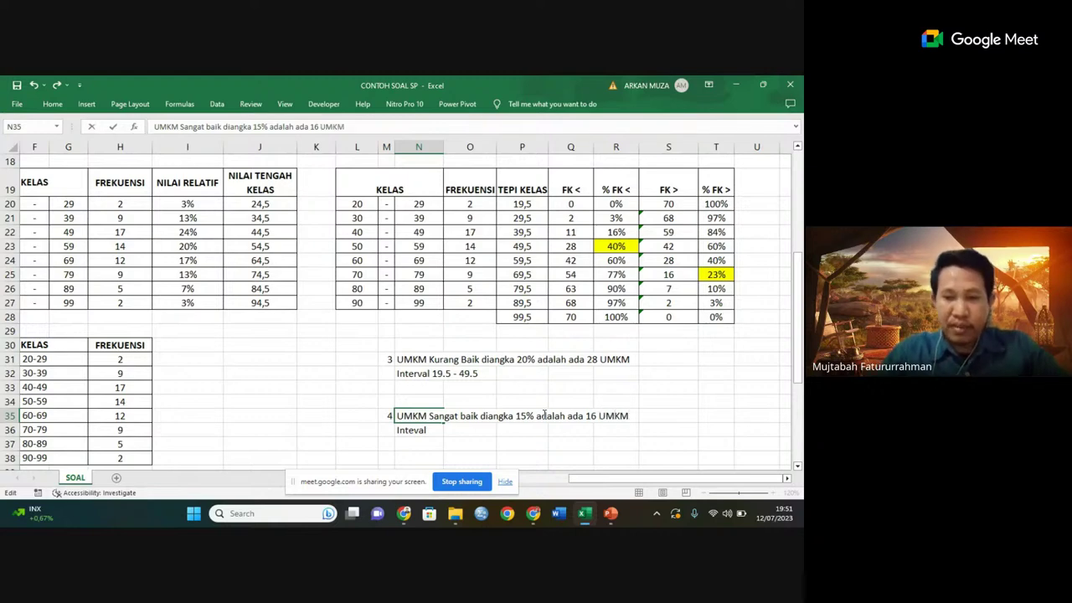
key("Return")
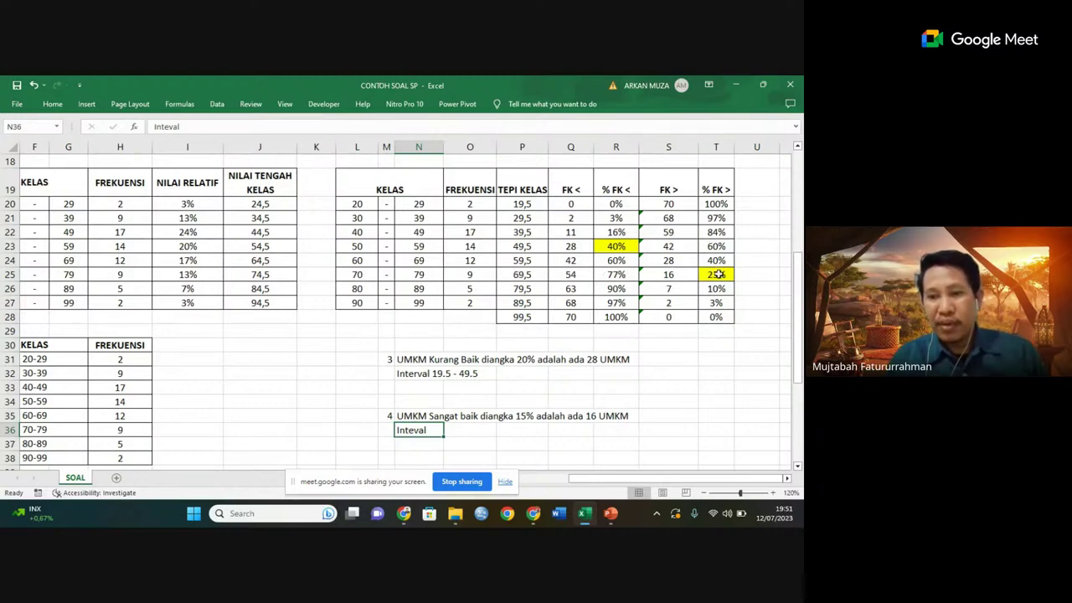
- Complete the question 4 interval in N36 so it reads "Inteval 69.5 - 99.5"
double_click(434, 429)
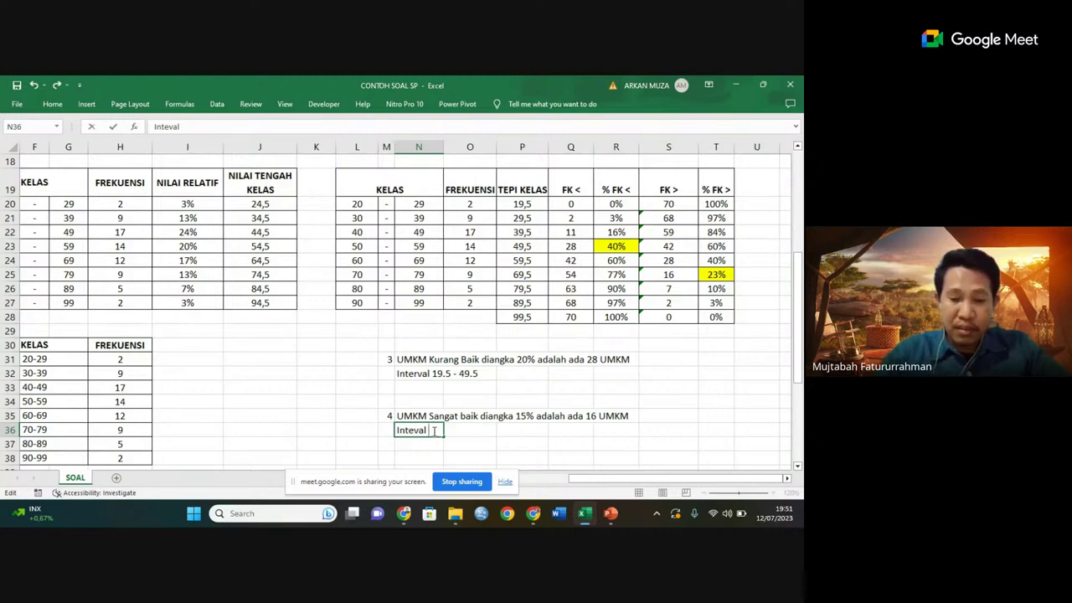
type("69.")
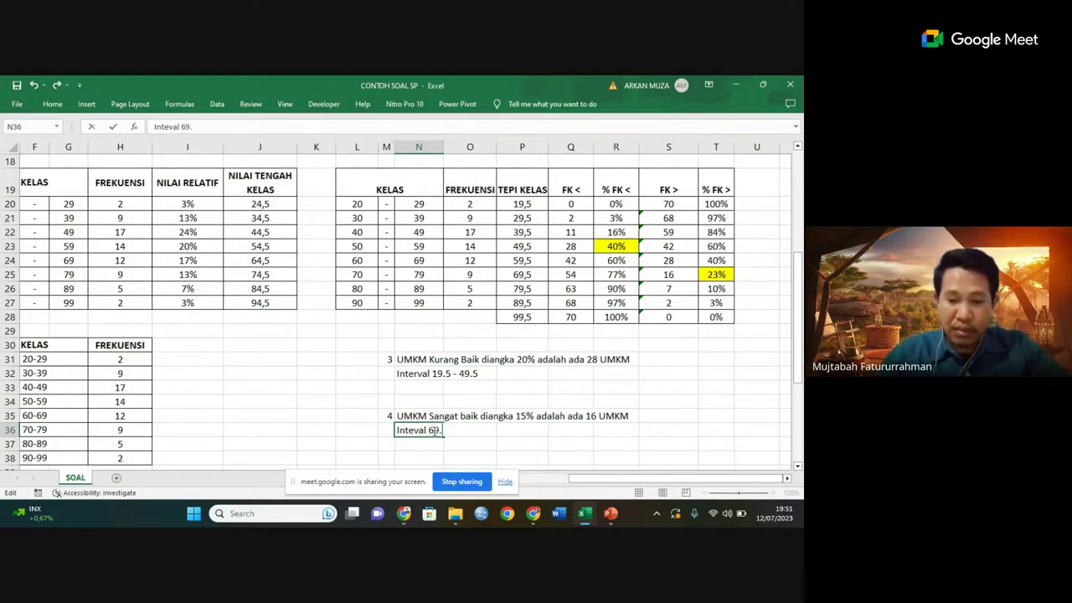
type("5")
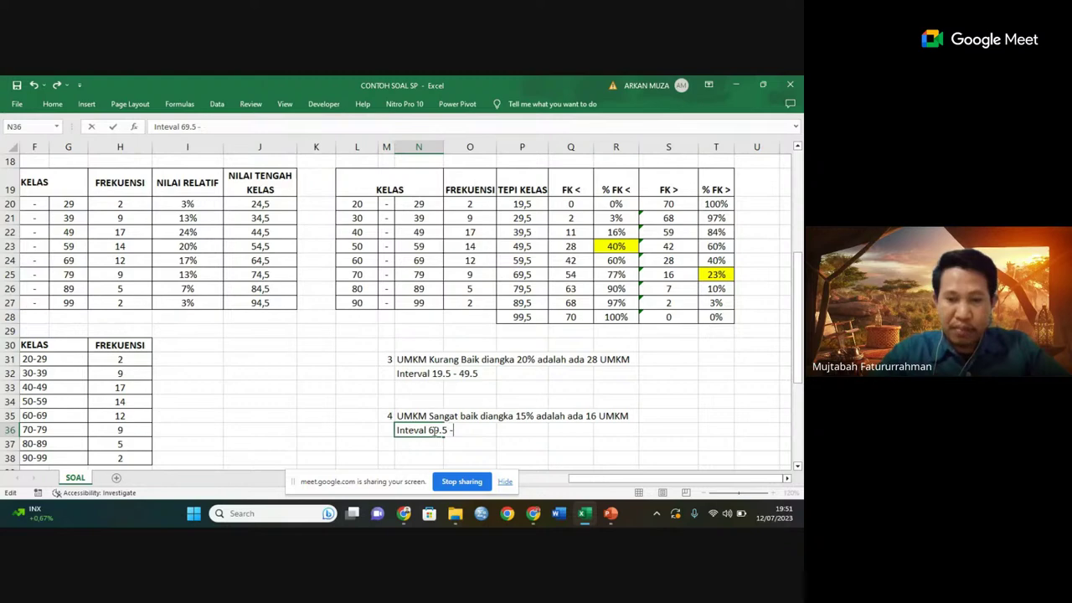
type(" - 99")
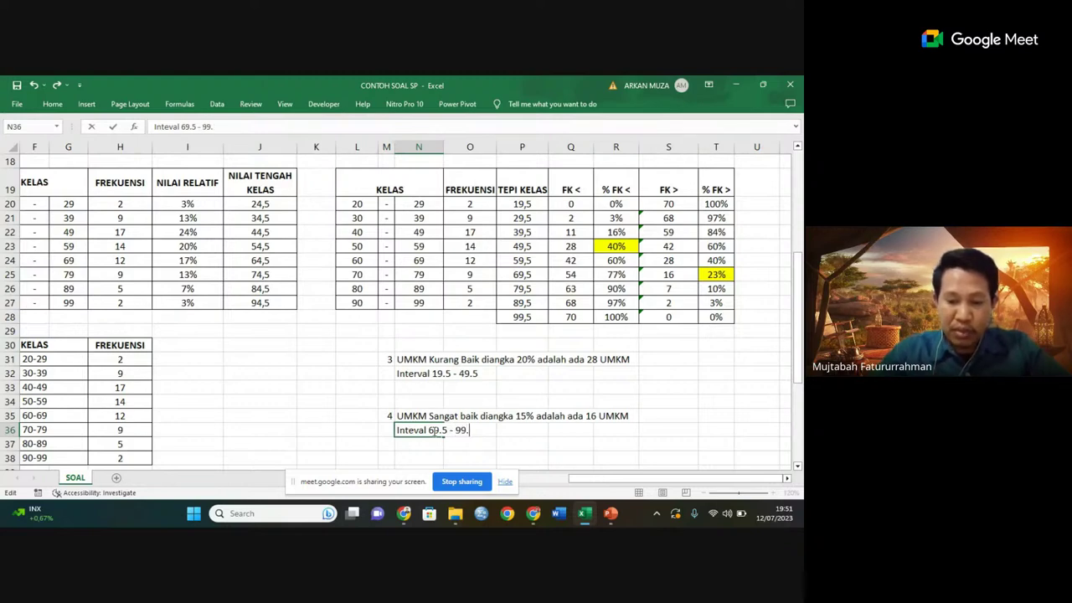
type(".5")
key("Return")
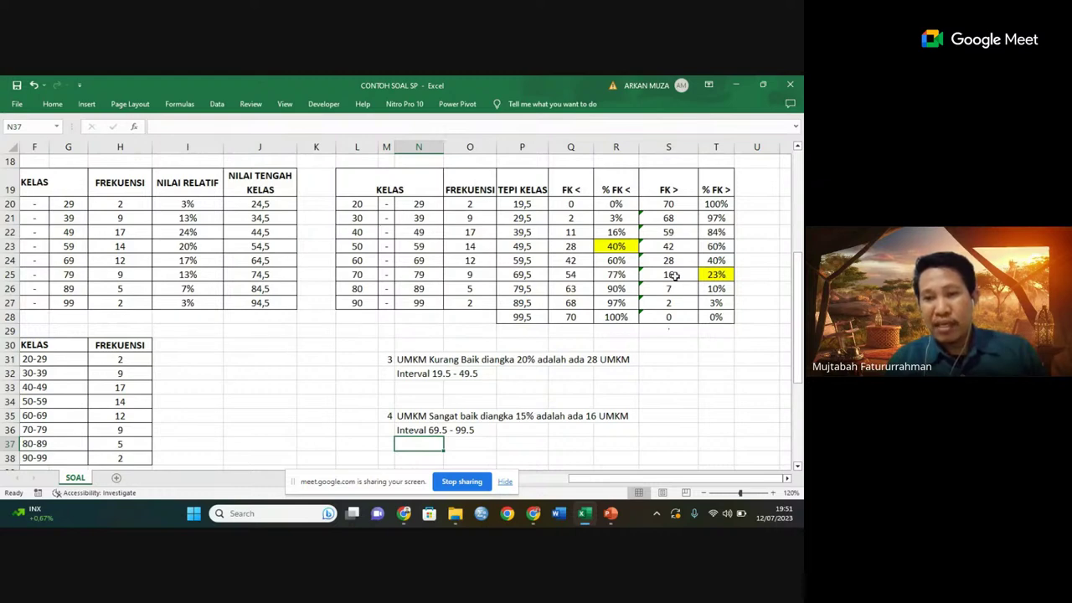
- Check the FK > values from S25 down to S28 against question 4's answer
left_click_drag(678, 276, 681, 314)
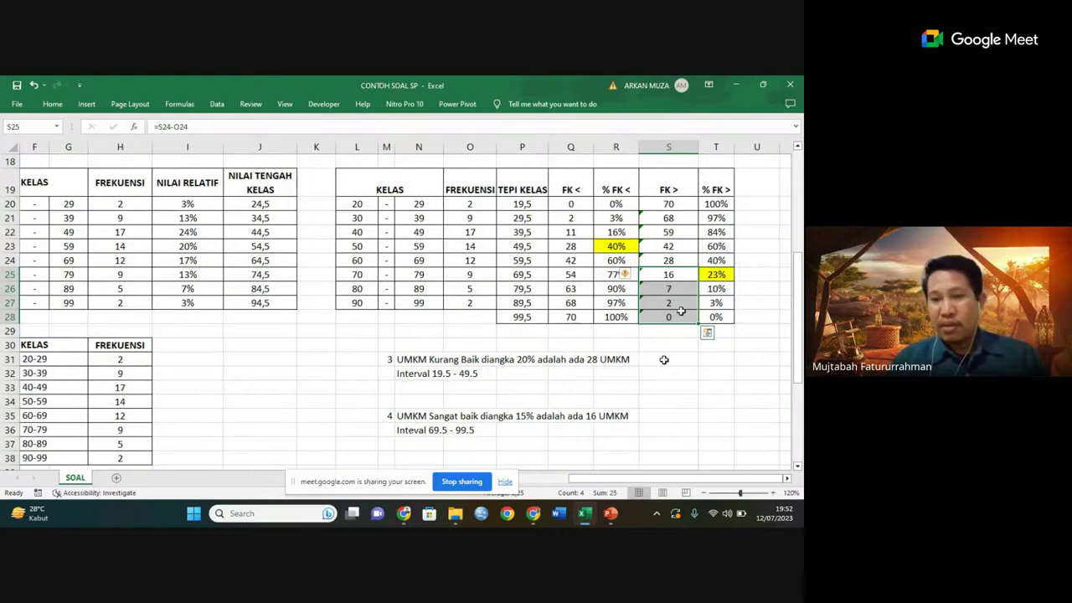
left_click(682, 345)
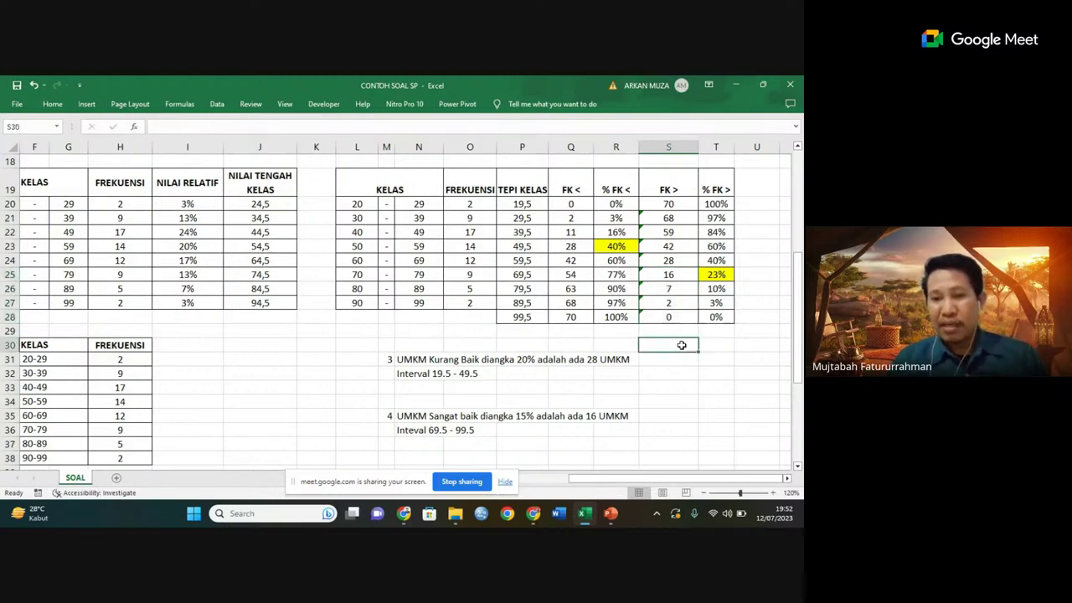
left_click(686, 274)
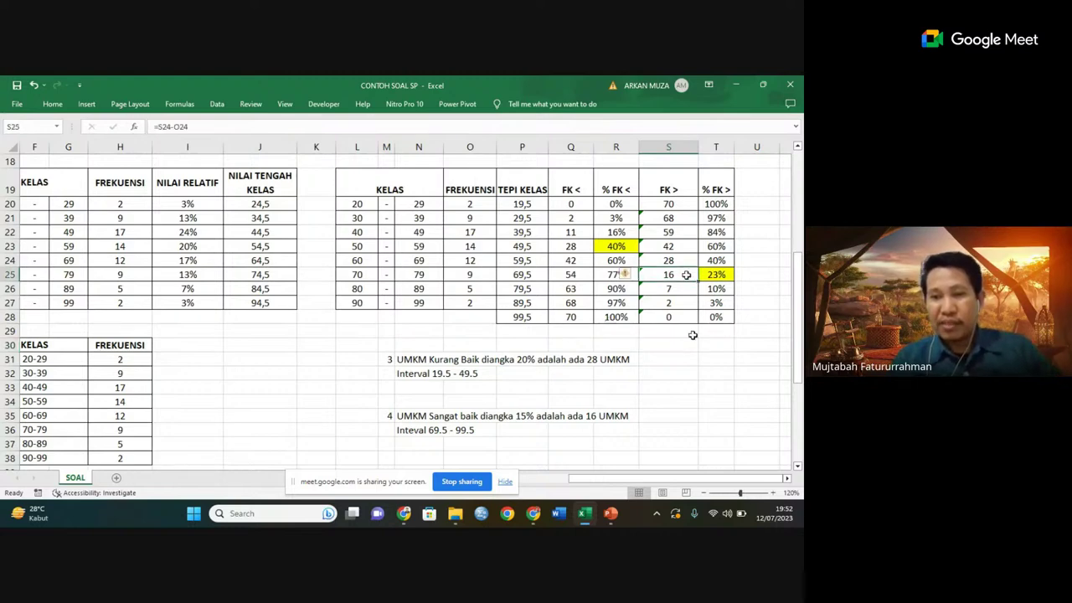
left_click(692, 370)
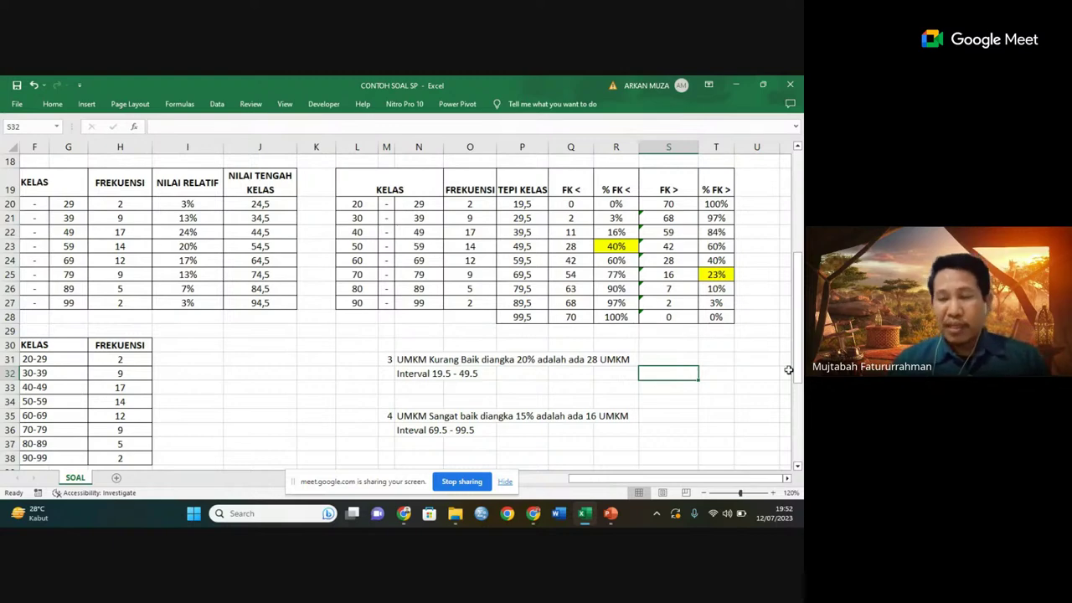
- Select the TEPI KELAS, FK < and FK > columns of the cumulative frequency table together, from the row 19 headers down to row 28
mouse_move(798, 362)
left_mouse_down()
mouse_move(799, 303)
mouse_move(797, 345)
left_mouse_up()
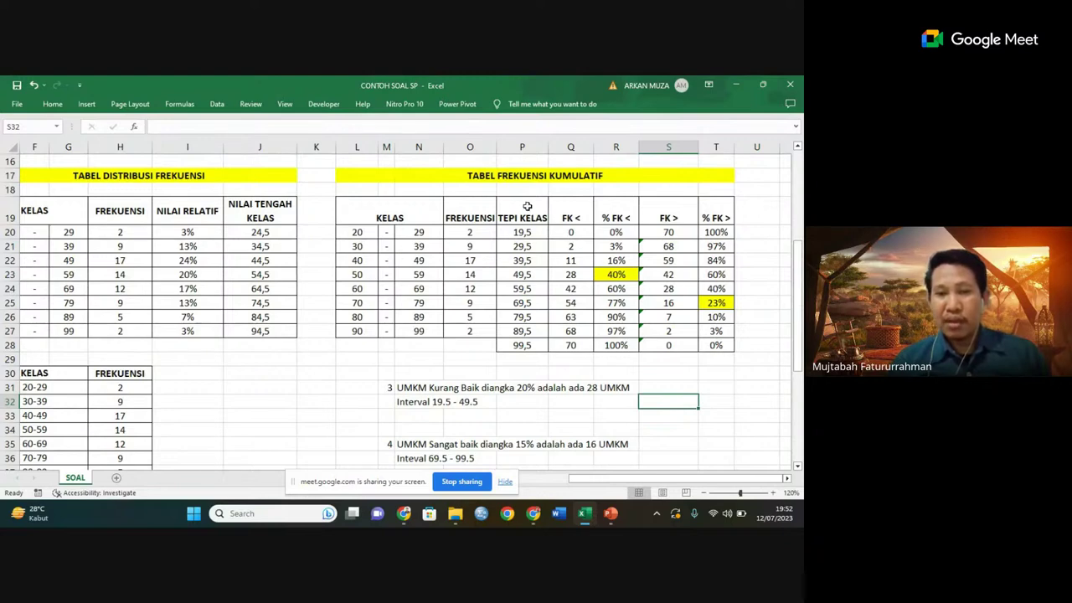
left_click_drag(527, 206, 522, 344)
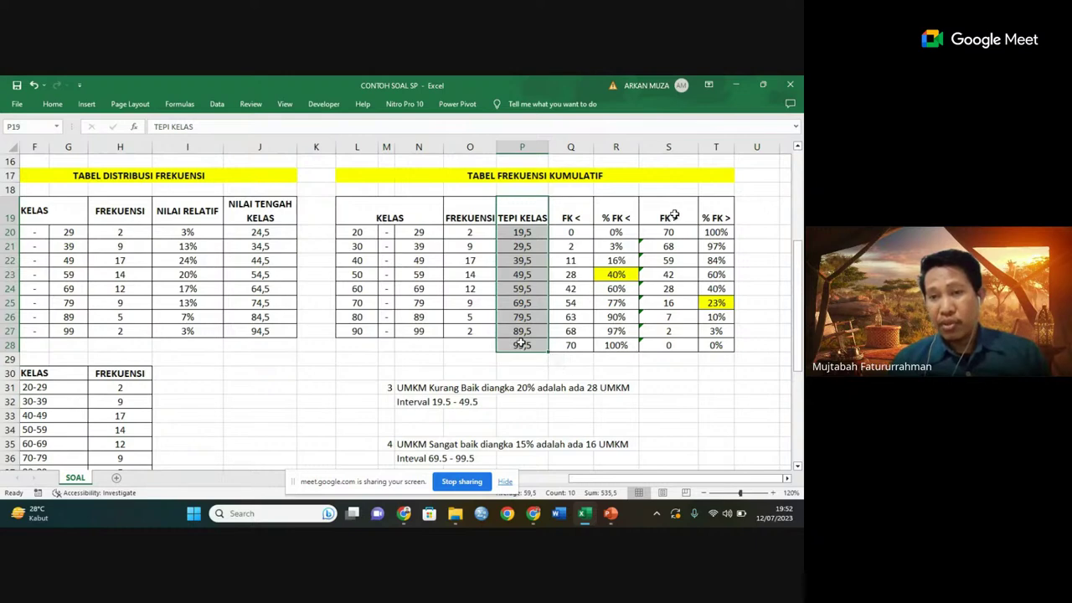
left_click(522, 207)
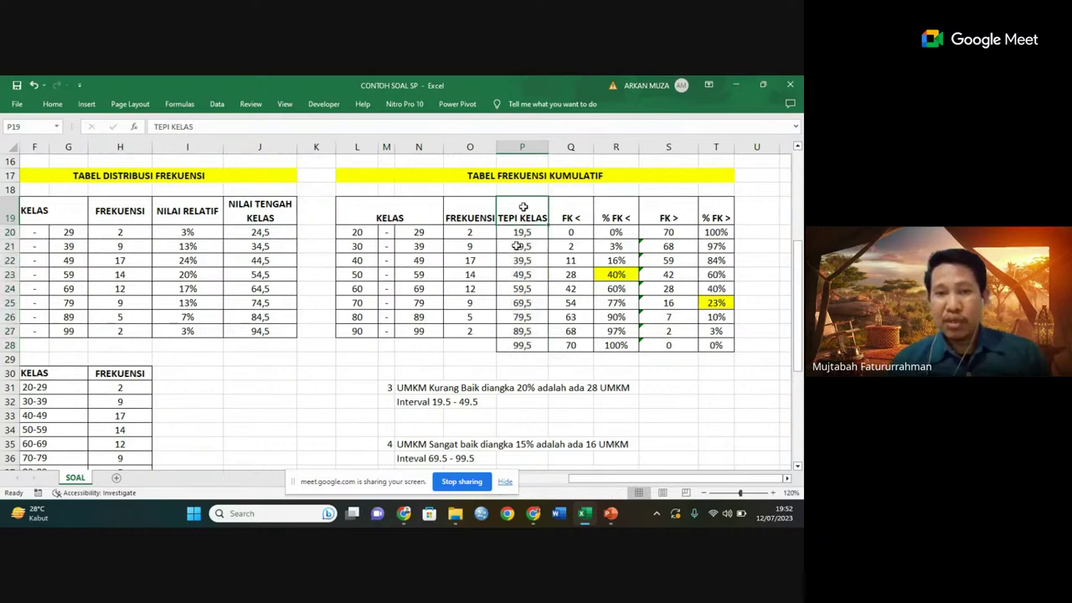
left_click_drag(518, 245, 517, 343)
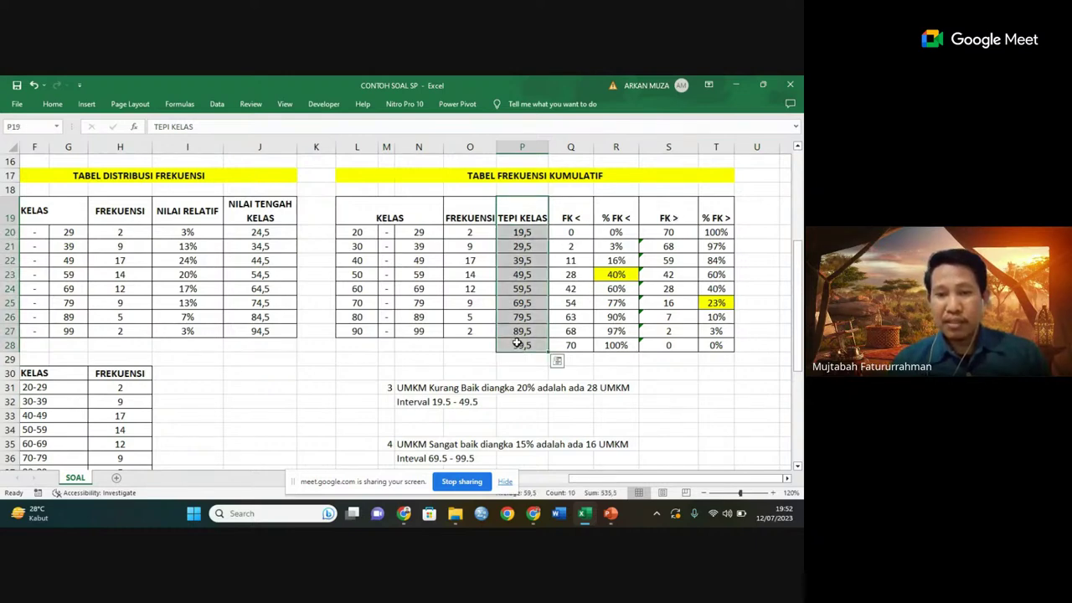
left_click(571, 215, "ctrl")
left_click_drag(572, 215, 573, 342)
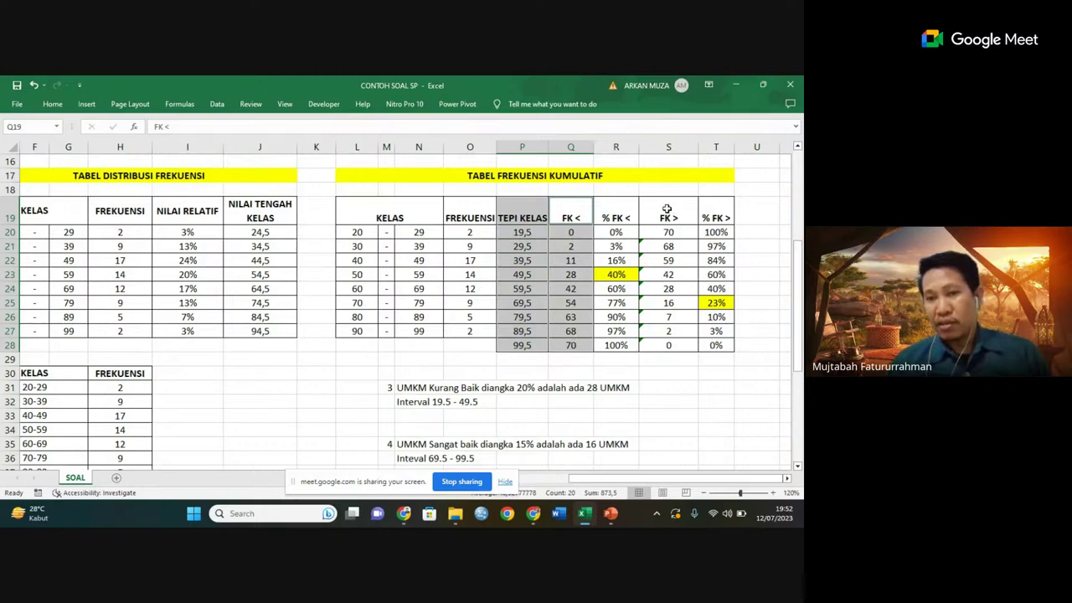
left_click_drag(667, 209, 674, 340)
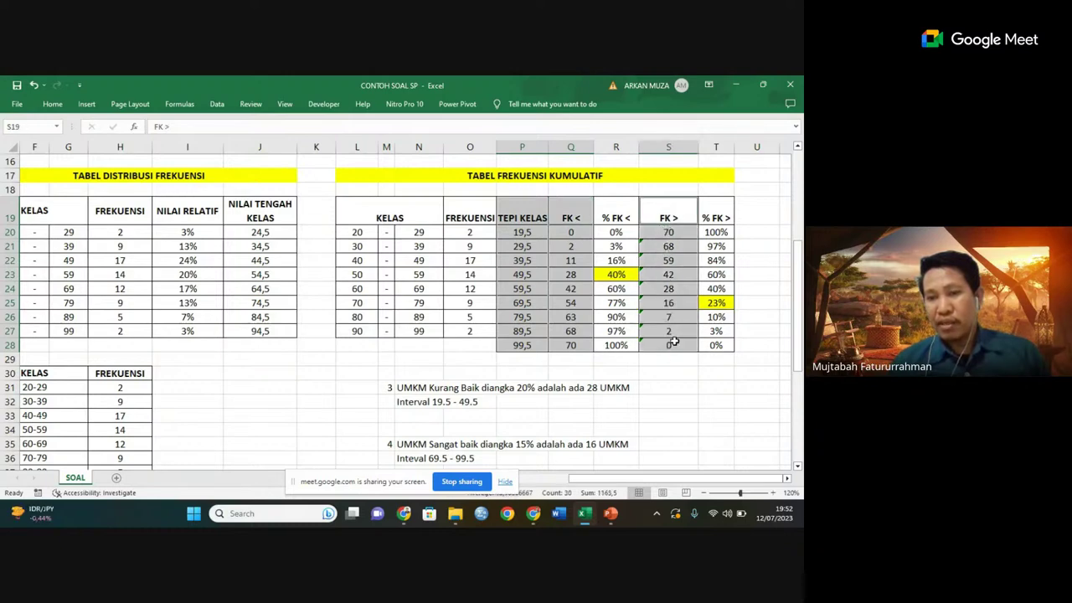
- Restore the full ribbon and insert the recommended Scatter chart with lines and markers from the selected columns
left_click(709, 86)
left_click(713, 187)
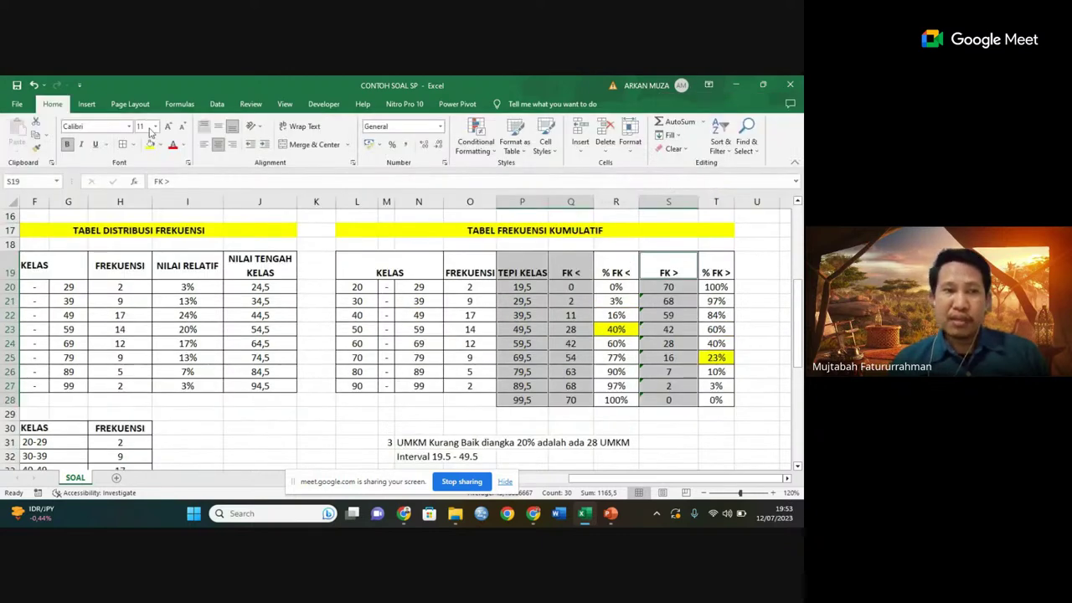
left_click(89, 105)
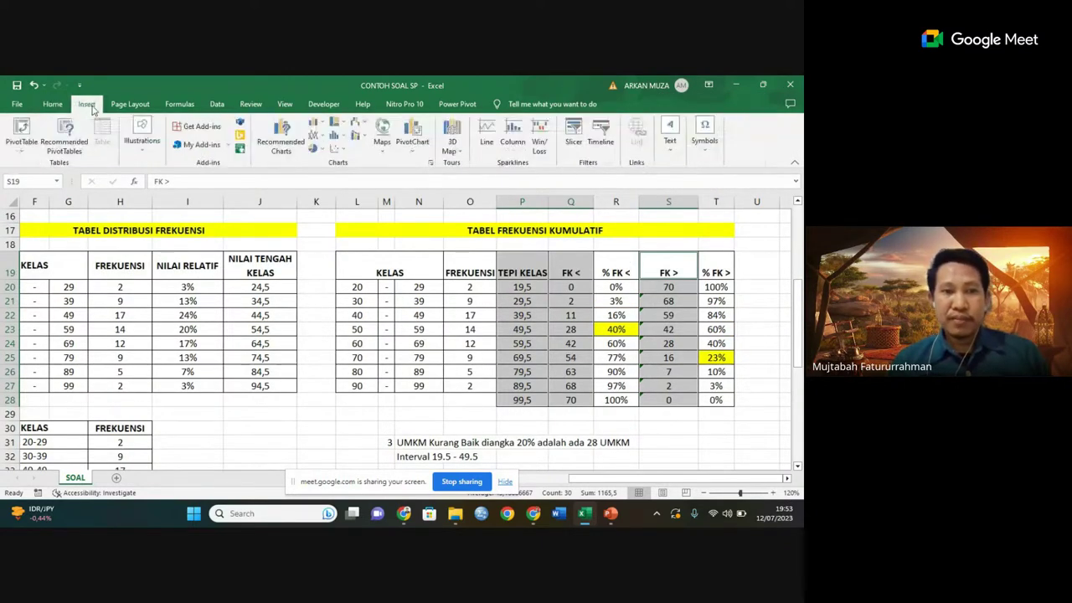
left_click(289, 141)
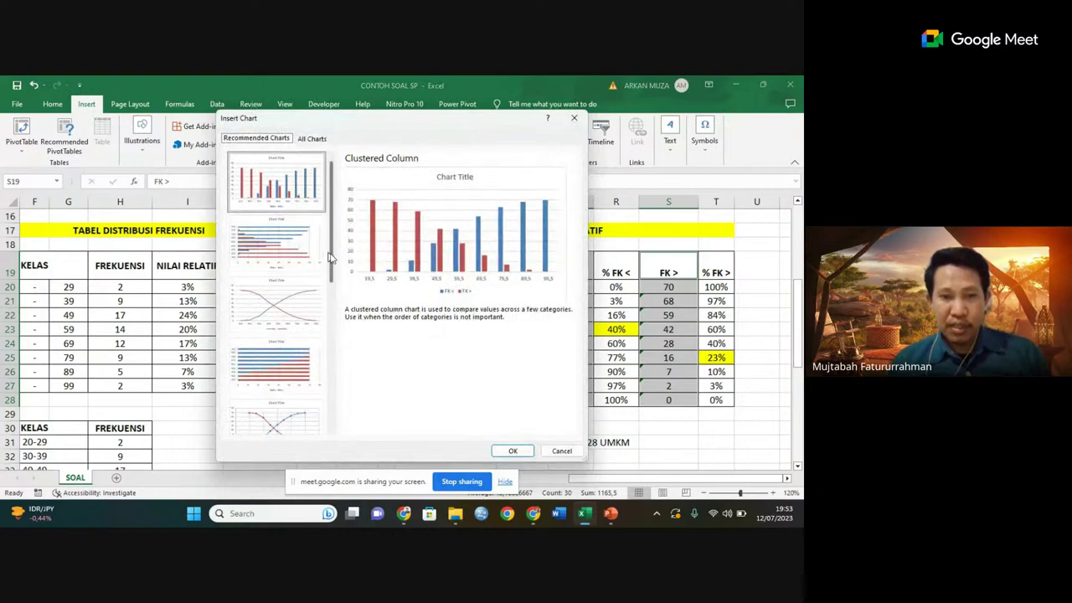
left_click_drag(333, 261, 330, 296)
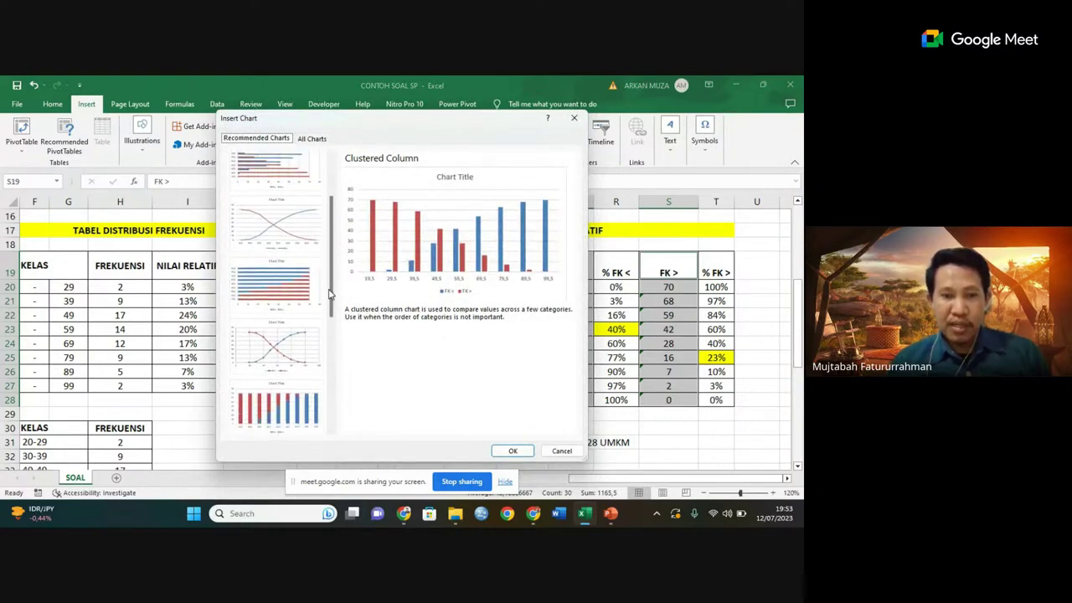
left_click(283, 340)
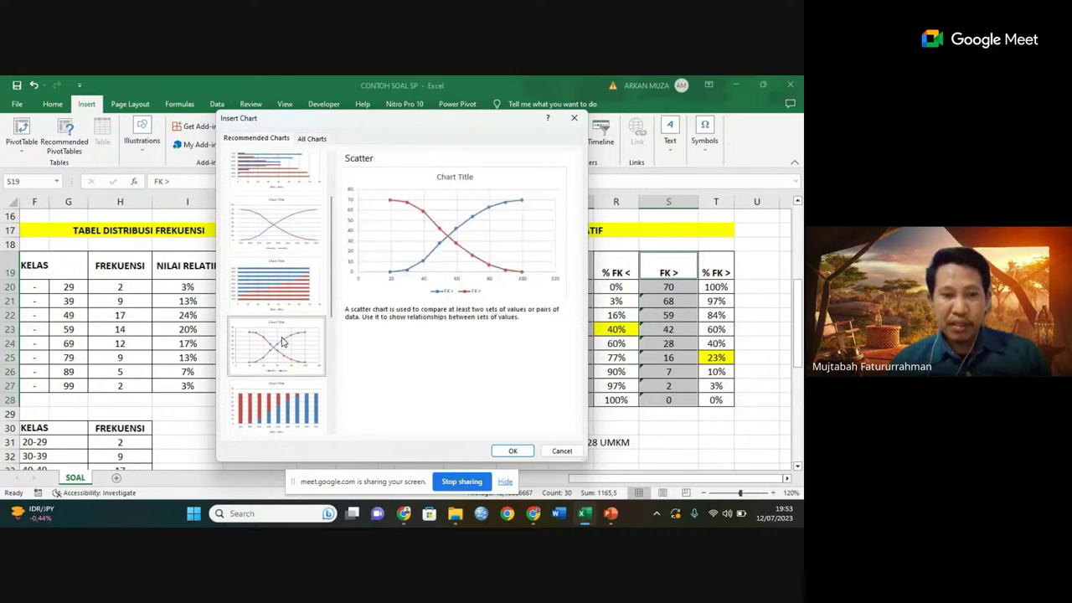
left_click(516, 452)
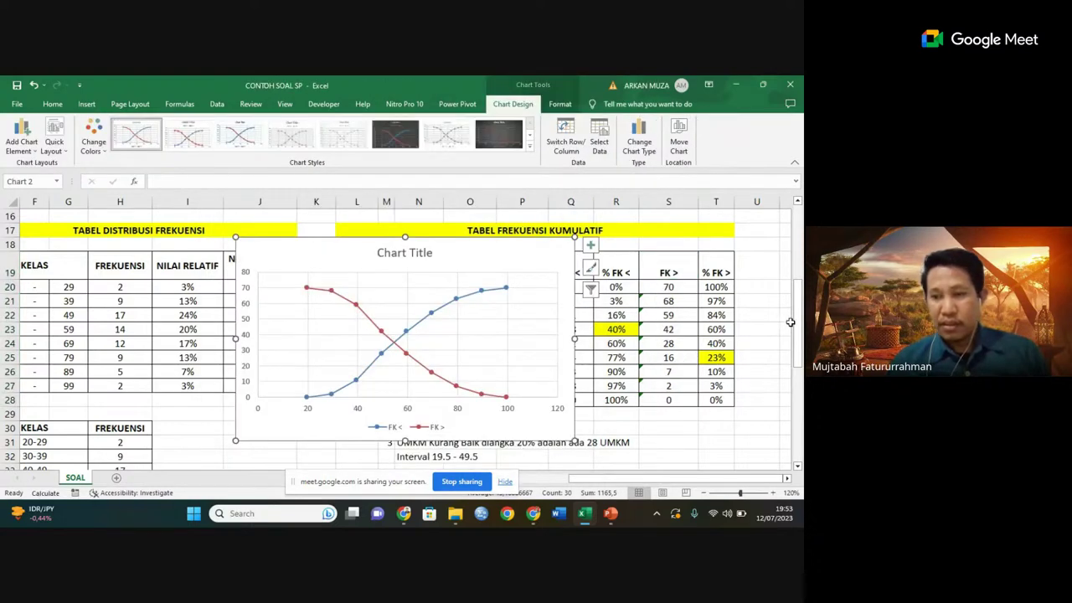
- Move the scatter chart off the cumulative frequency table to the empty area below question 4's interval in N36
mouse_move(798, 325)
left_mouse_down()
mouse_move(800, 358)
mouse_move(800, 344)
left_mouse_up()
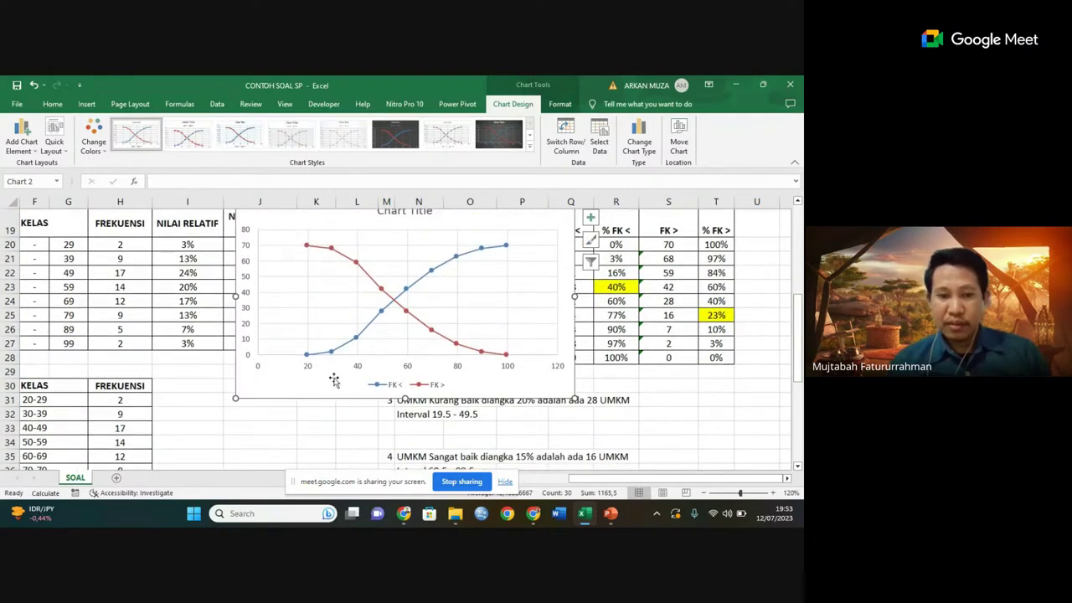
left_click_drag(334, 378, 337, 445)
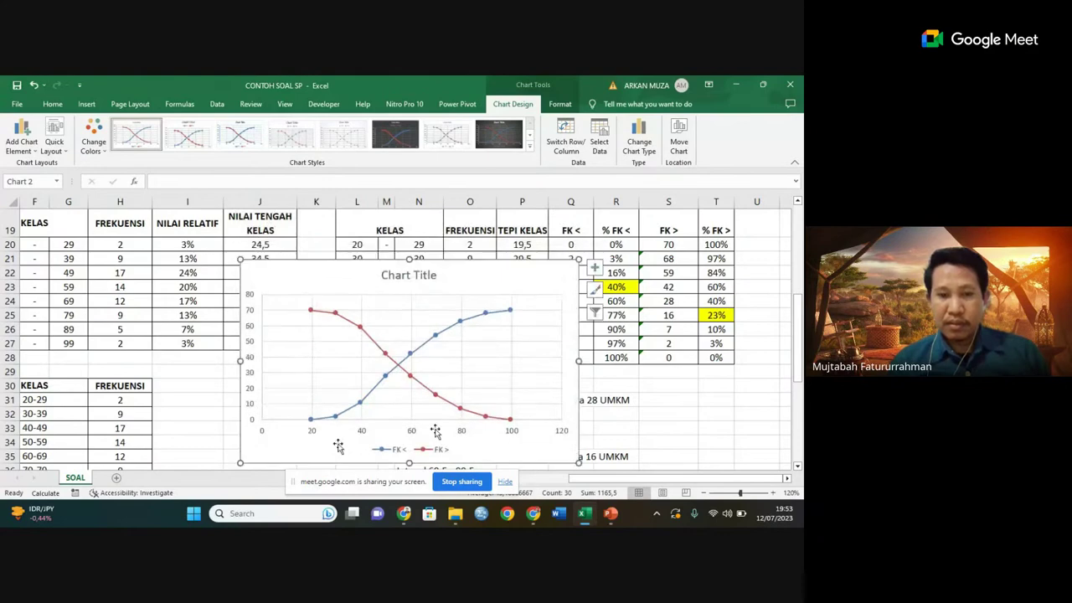
scroll(561, 357, "down", 3)
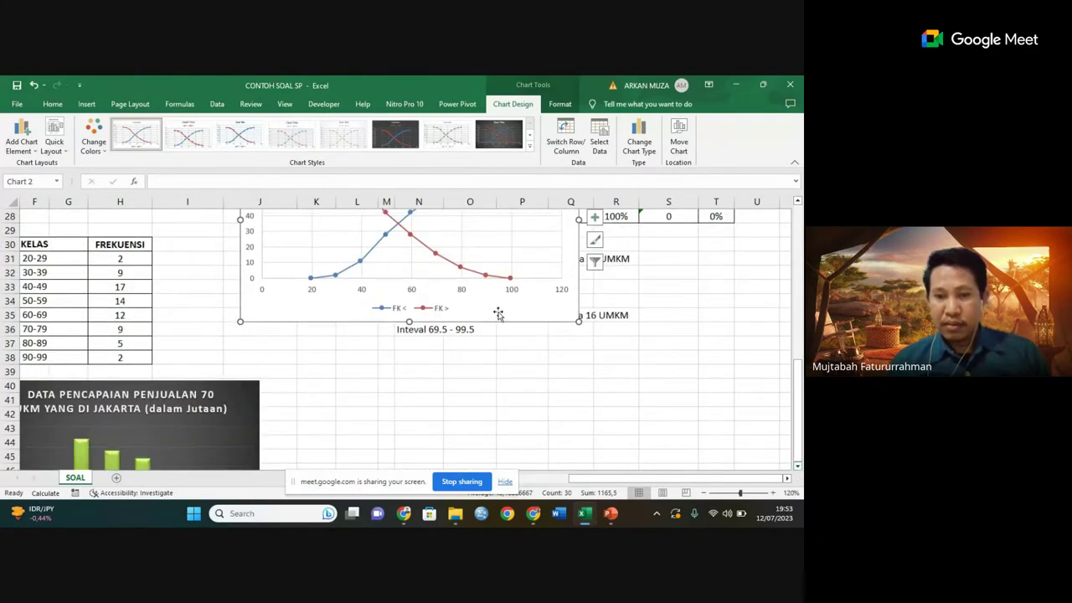
left_click_drag(497, 312, 564, 458)
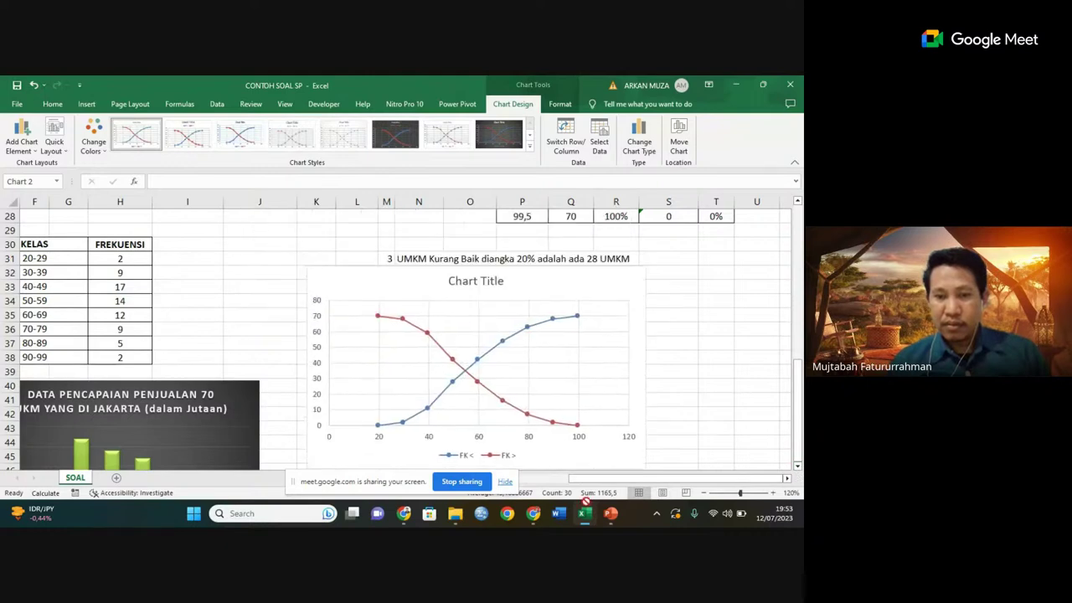
key("ctrl+z")
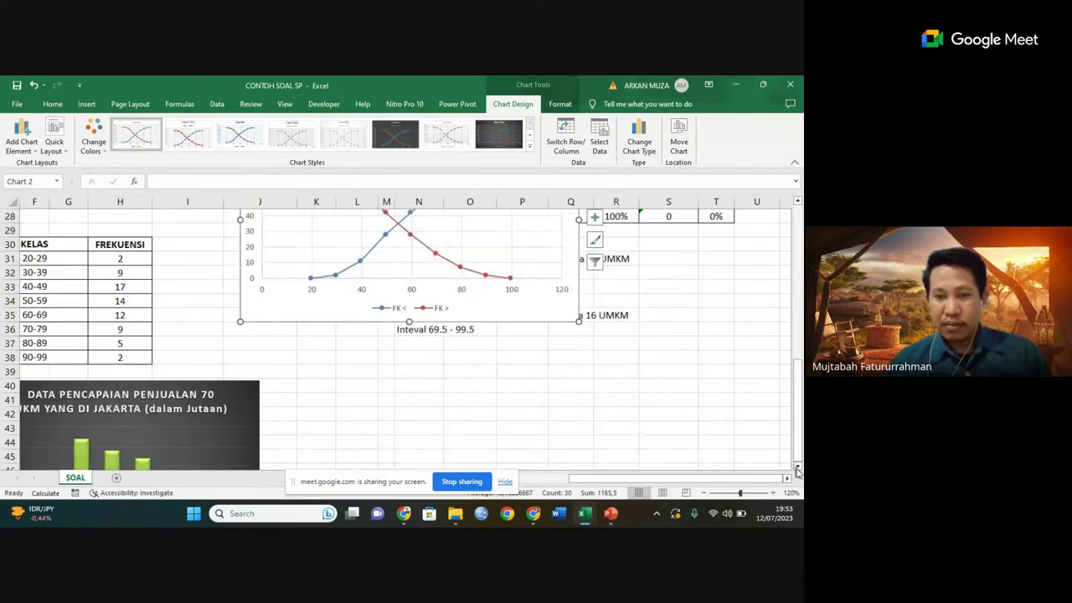
scroll(570, 262, "down", 1)
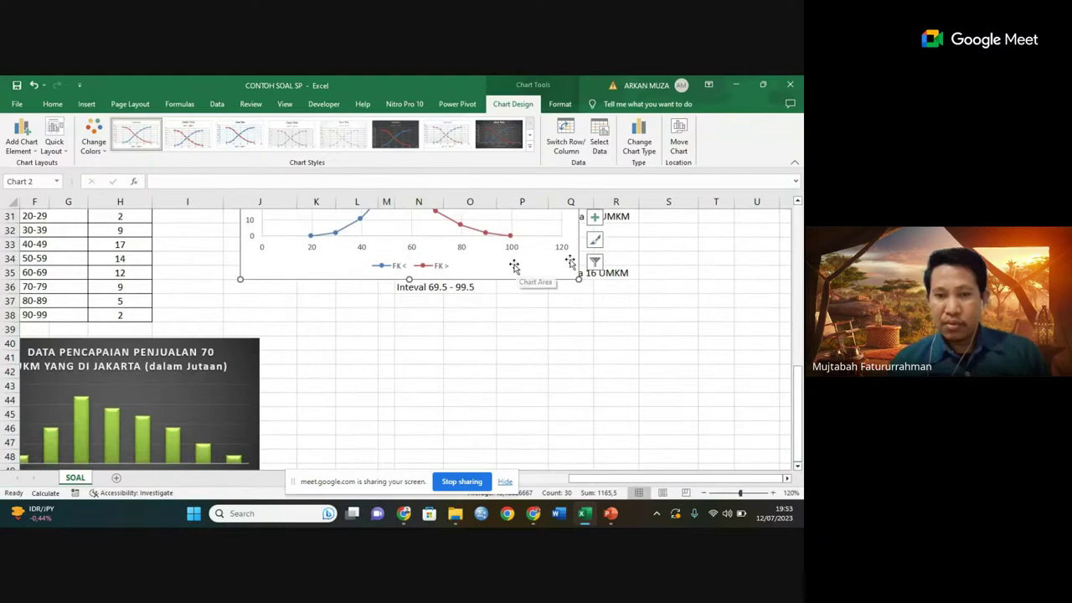
left_click_drag(514, 261, 633, 459)
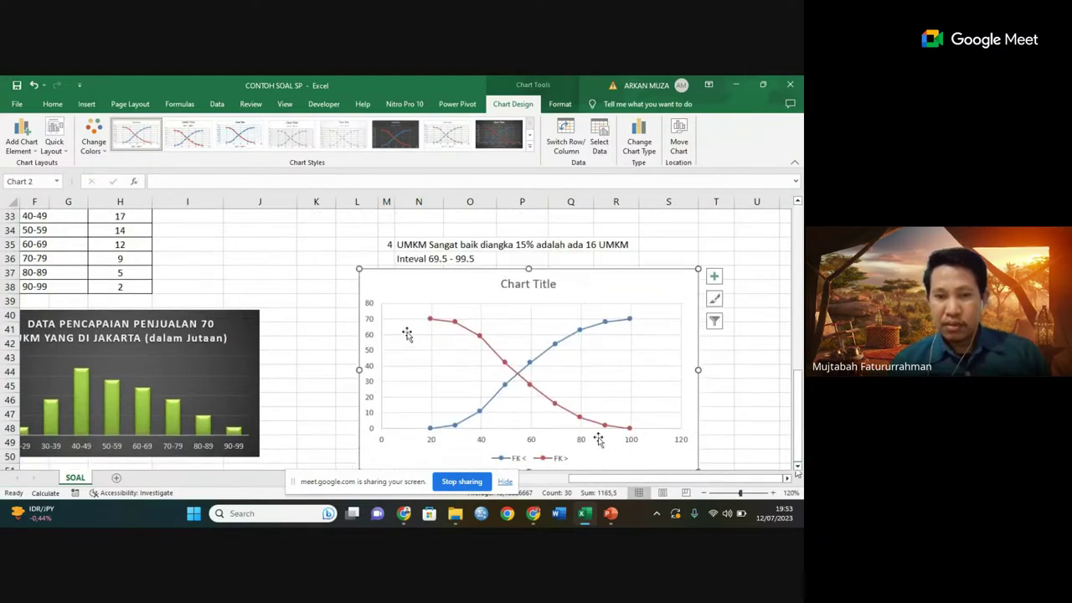
- Shrink the scatter chart slightly from its upper-left corner and place it just under question 4's answer, around columns M to S
left_click(387, 290)
left_click_drag(387, 290, 392, 295)
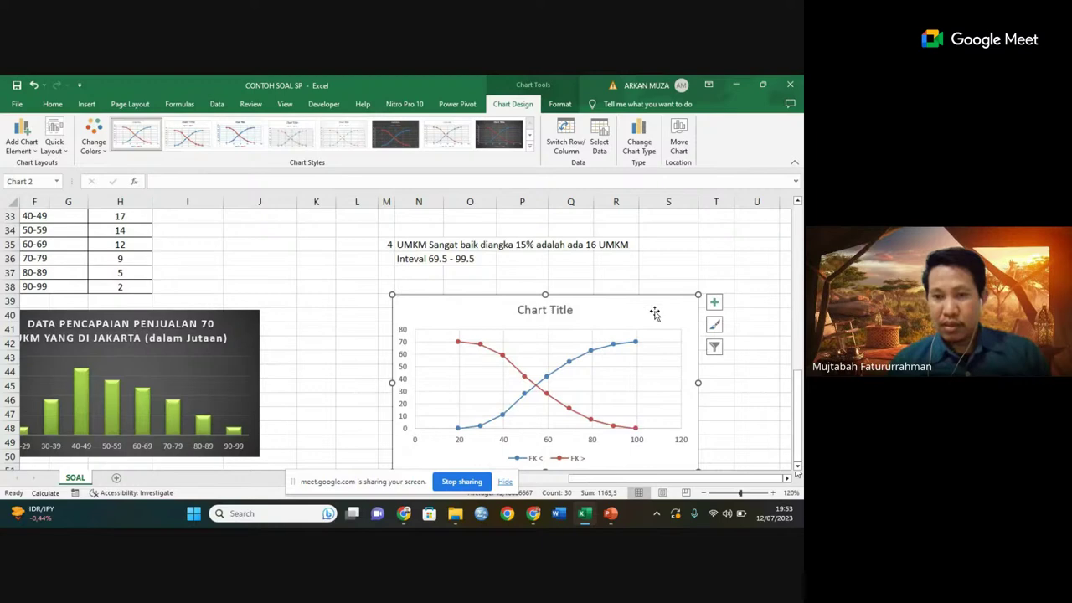
left_click_drag(653, 310, 645, 294)
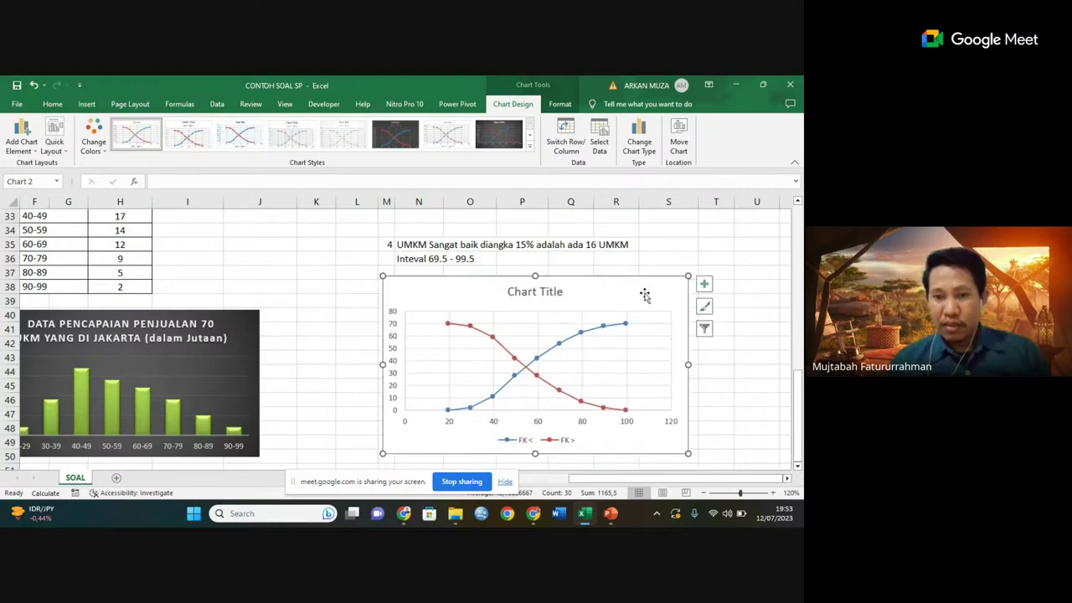
- Copy the column chart's title "DATA PENCAPAIAN PENJUALAN 70 UKM YANG DI JAKARTA (dalam Jutaan)" into the scatter chart's title
left_click(144, 328)
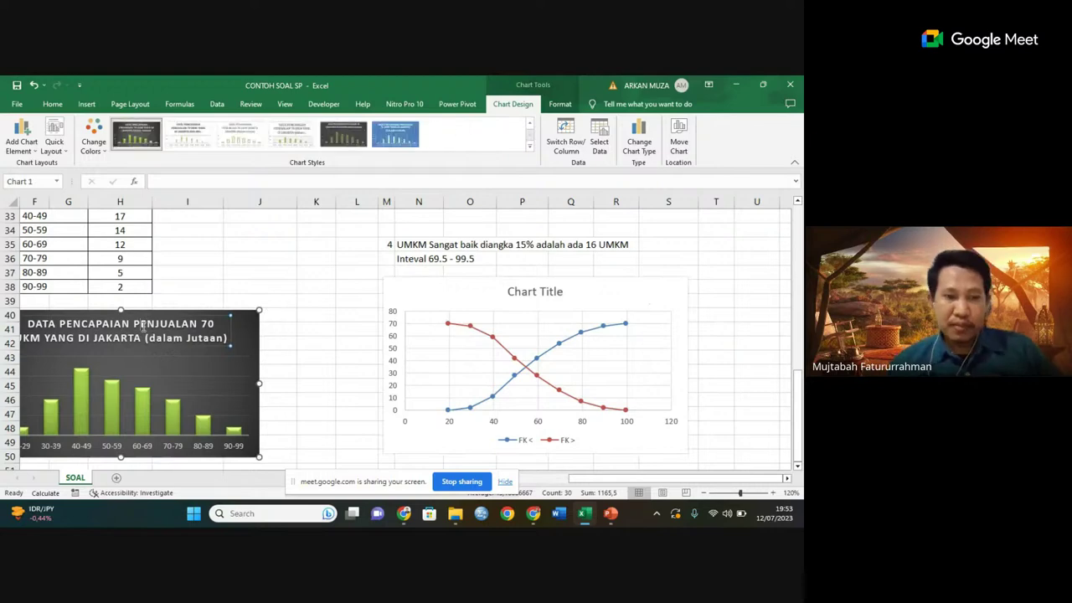
left_click(144, 329)
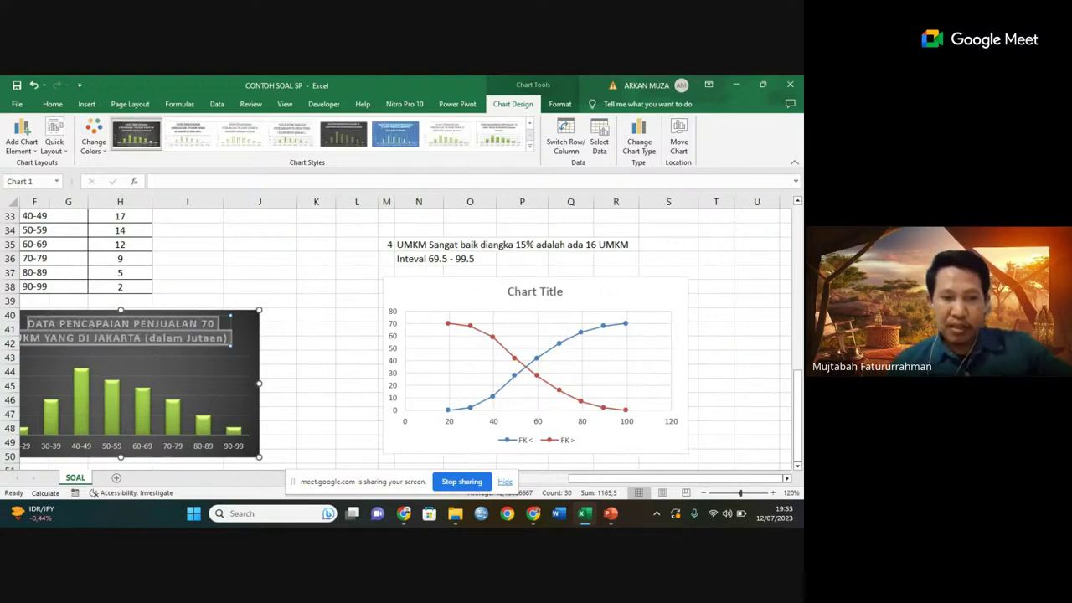
left_click(522, 290)
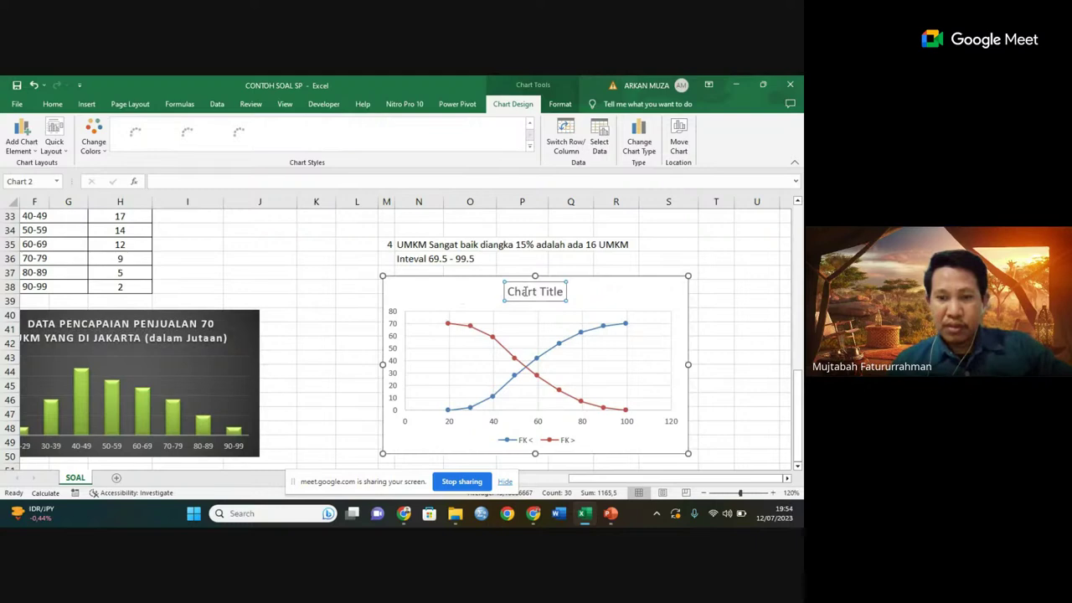
left_click(525, 295)
type("DATA PENCAPAIAN PENJUALAN 70 UKM YANG DI JAKARTA (dalam Jutaan)")
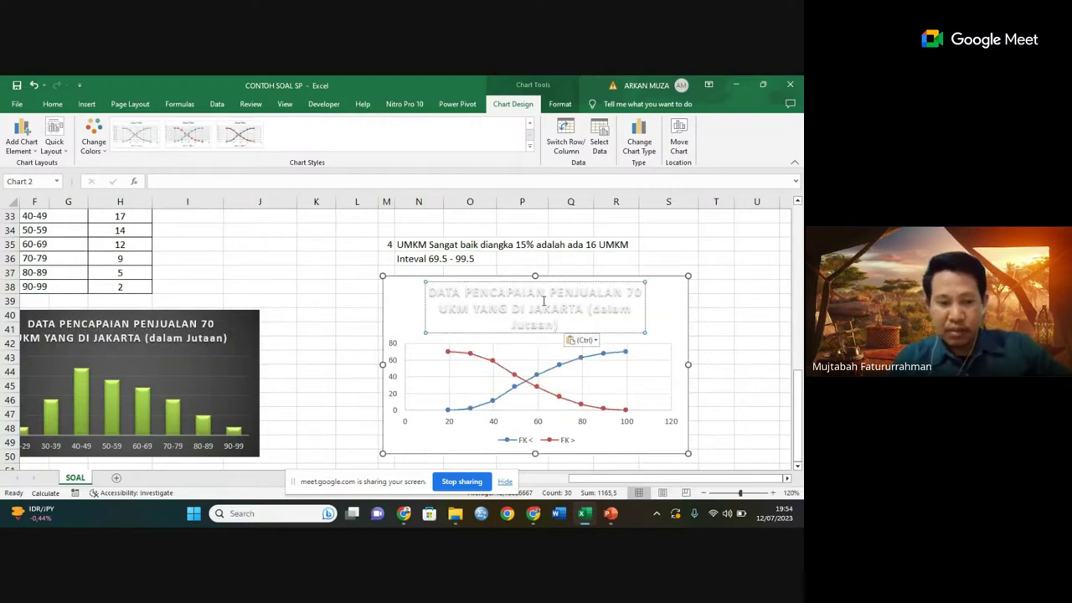
- Format the scatter chart's title with the Automatic black font color and font size 12
triple_click(542, 300)
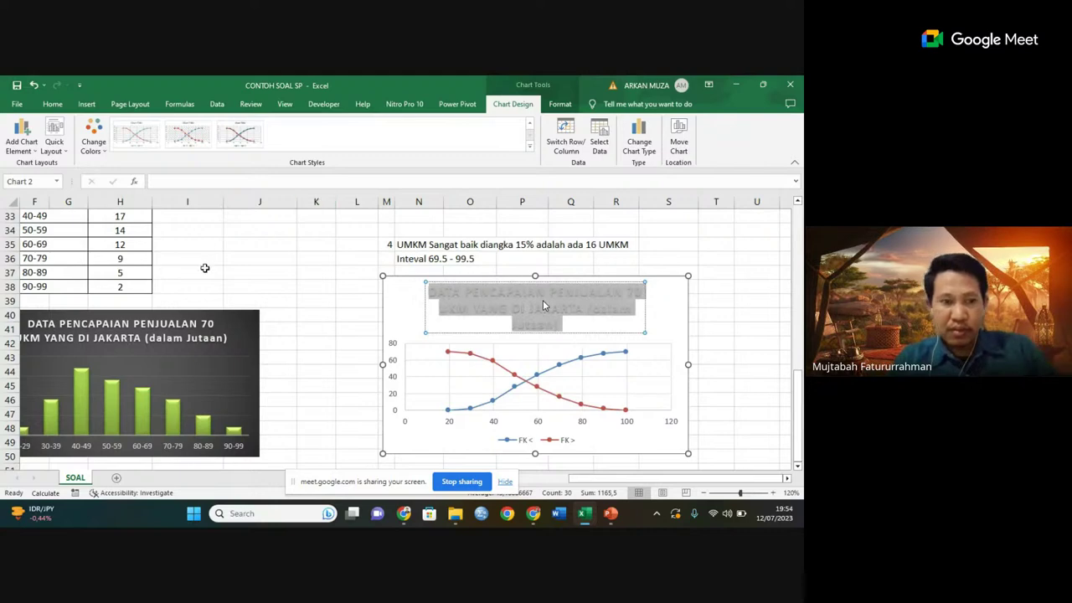
left_click(62, 106)
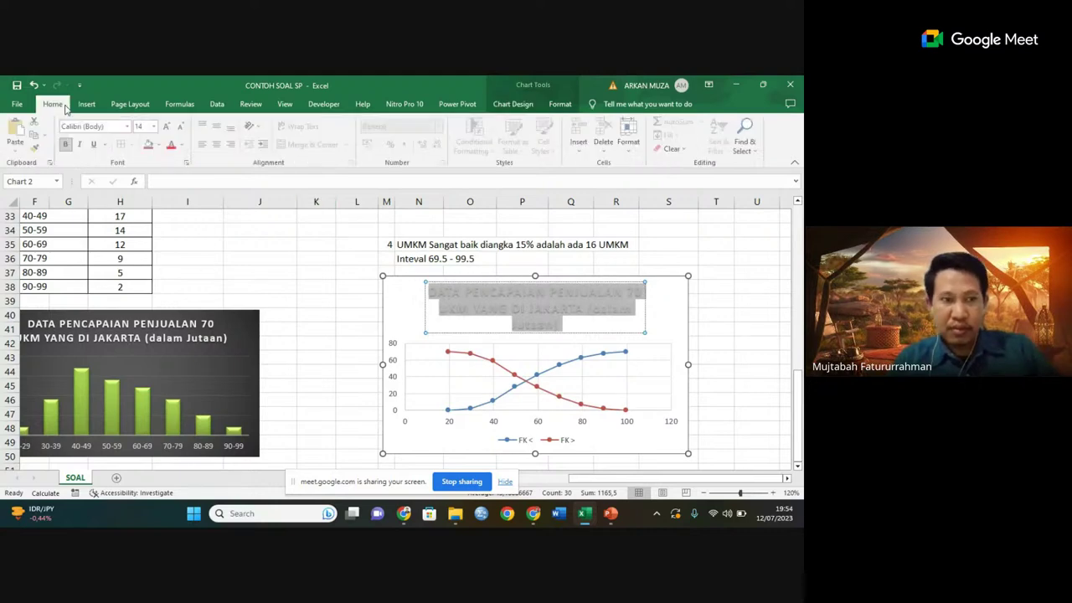
left_click(181, 144)
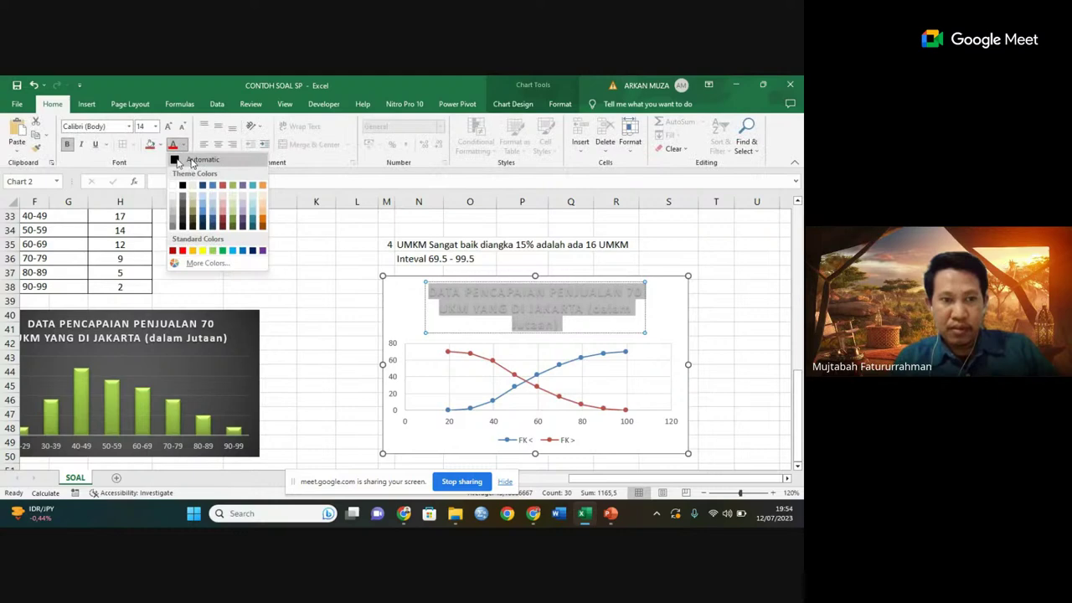
left_click(179, 160)
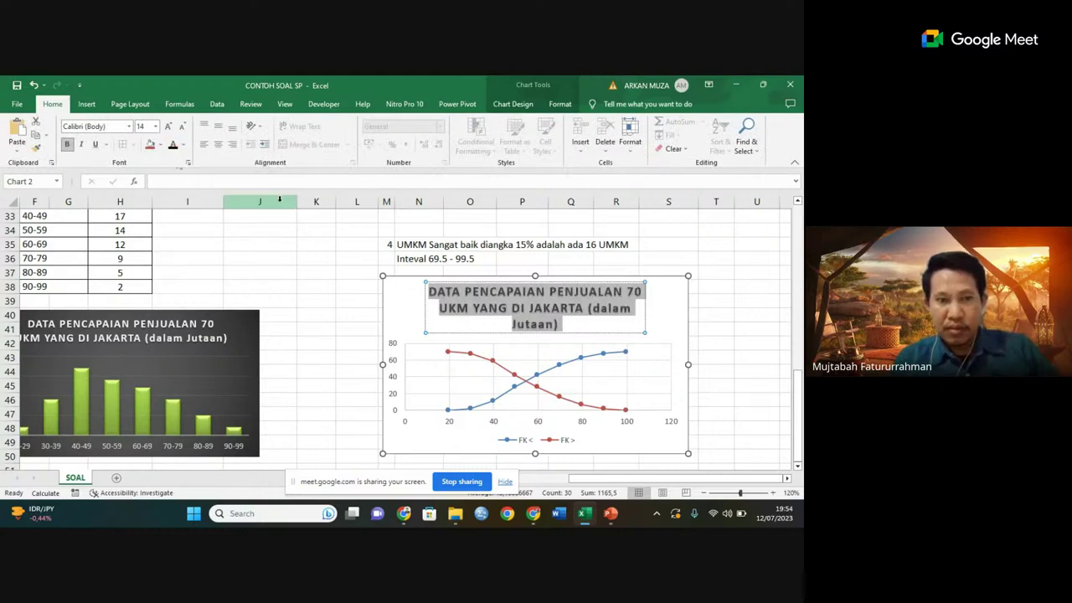
left_click(154, 126)
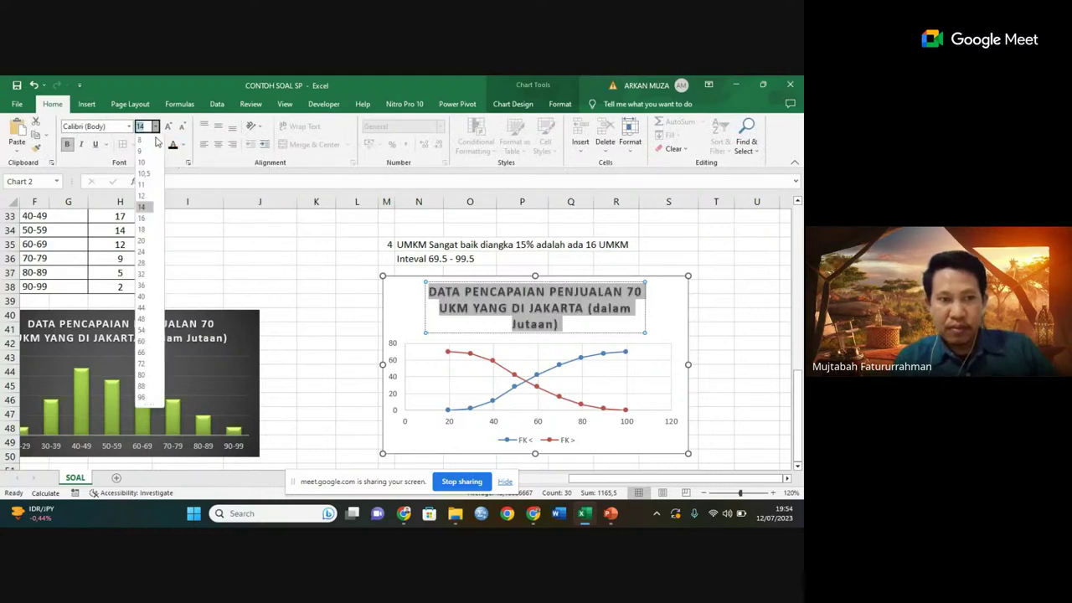
left_click(145, 195)
left_click(306, 262)
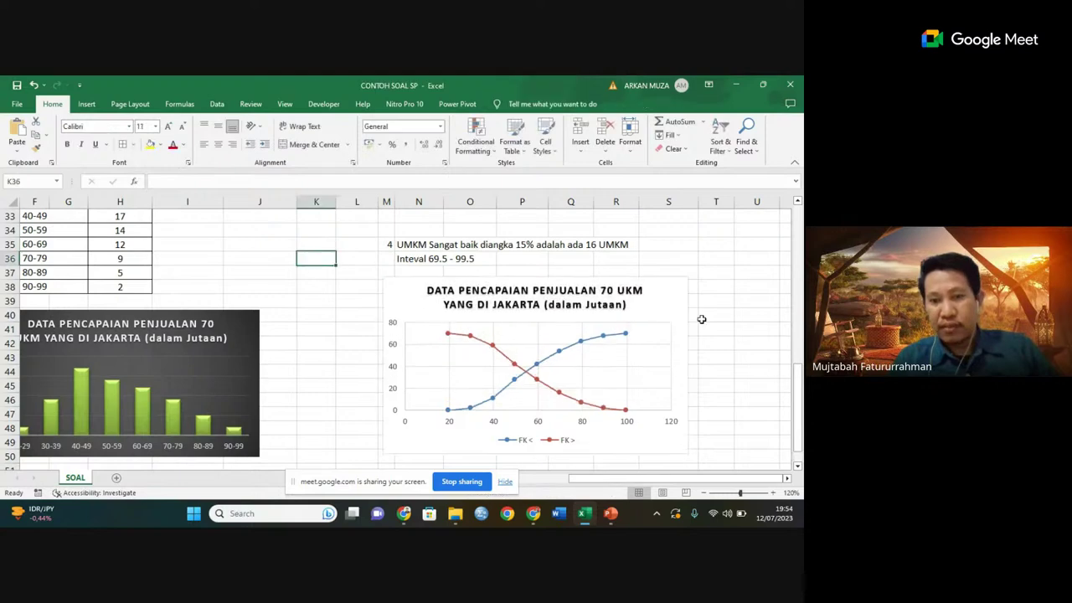
- Apply the flat dark-grey chart style with glowing lines and the legend under the title to the scatter chart
left_click(675, 288)
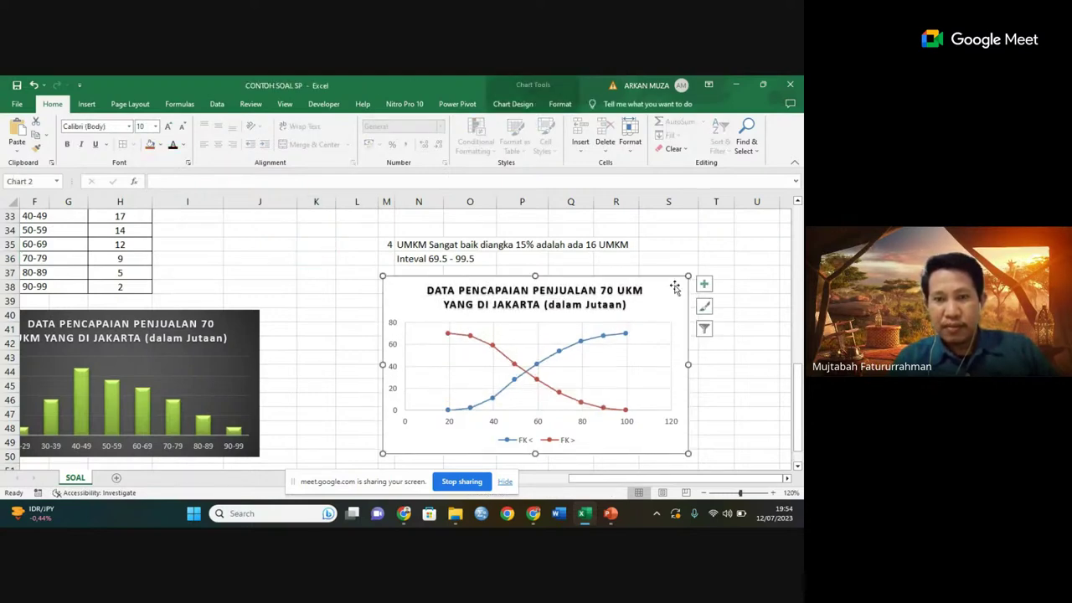
double_click(675, 288)
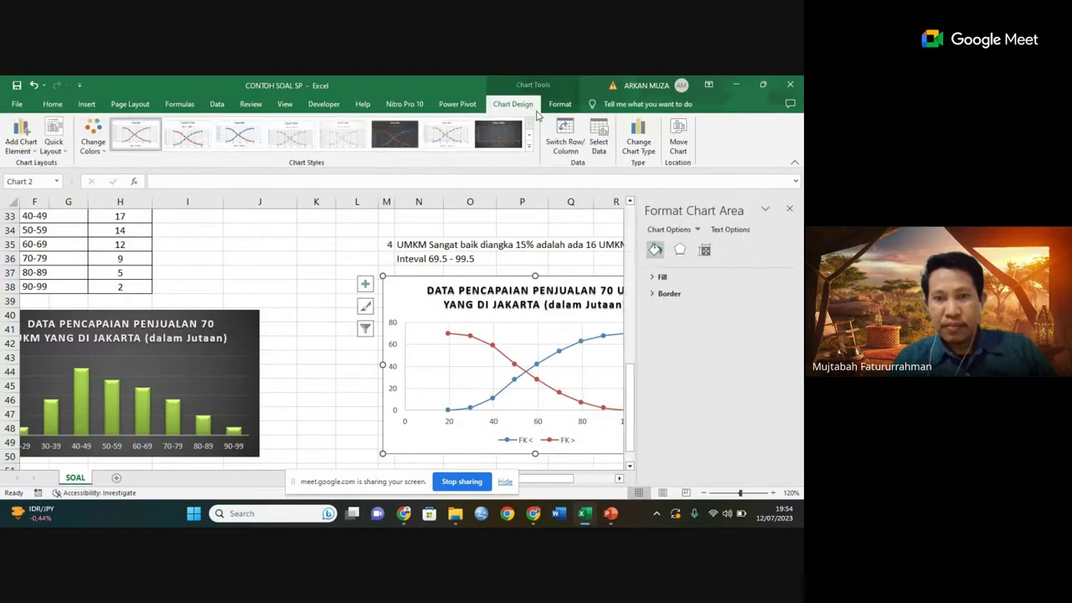
left_click(529, 146)
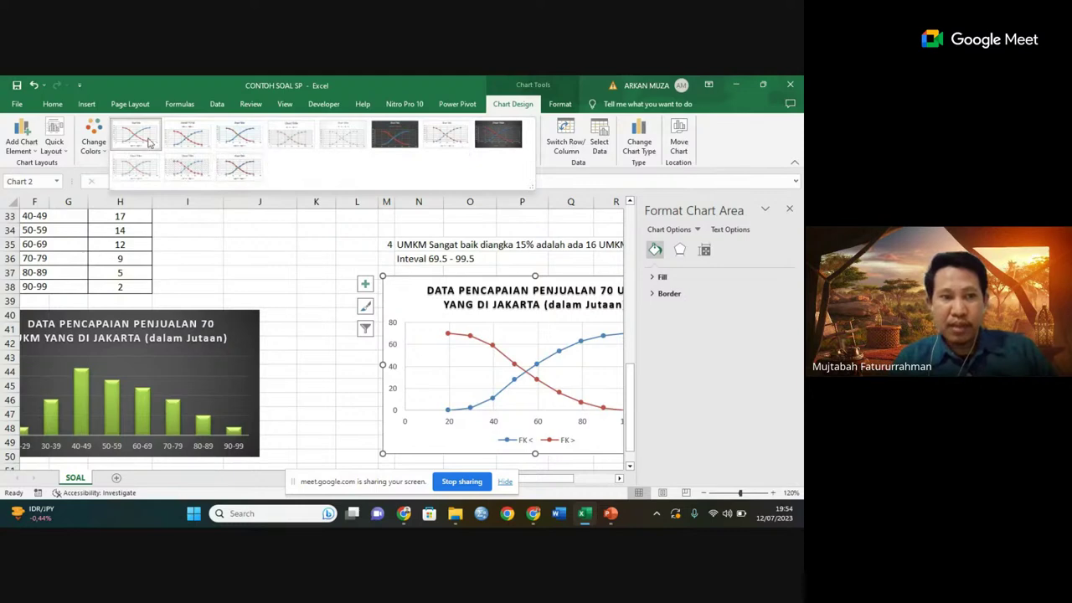
left_click(136, 138)
left_click(393, 139)
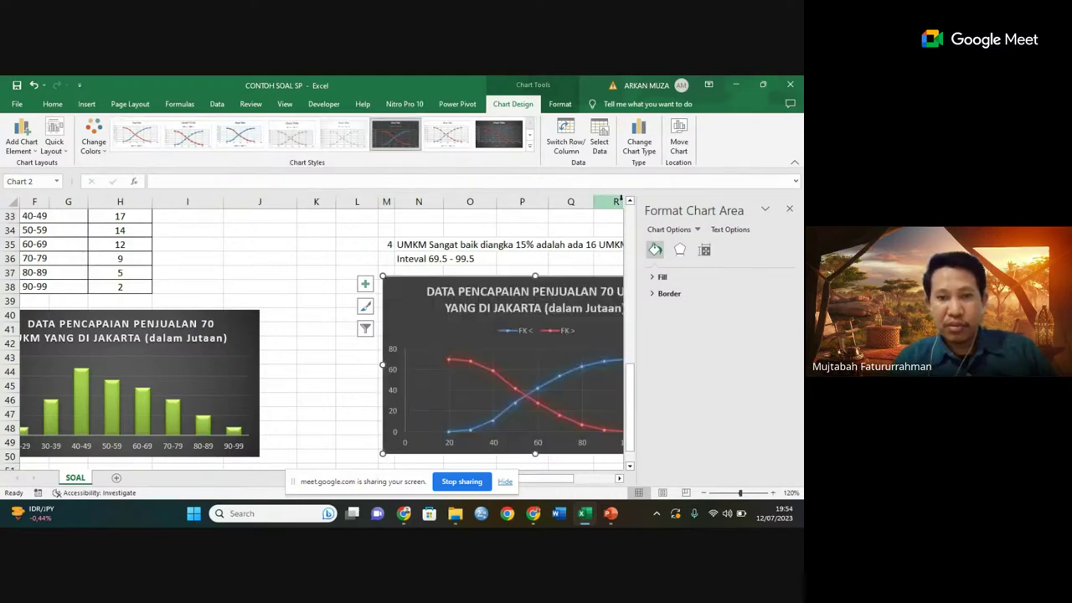
left_click(787, 210)
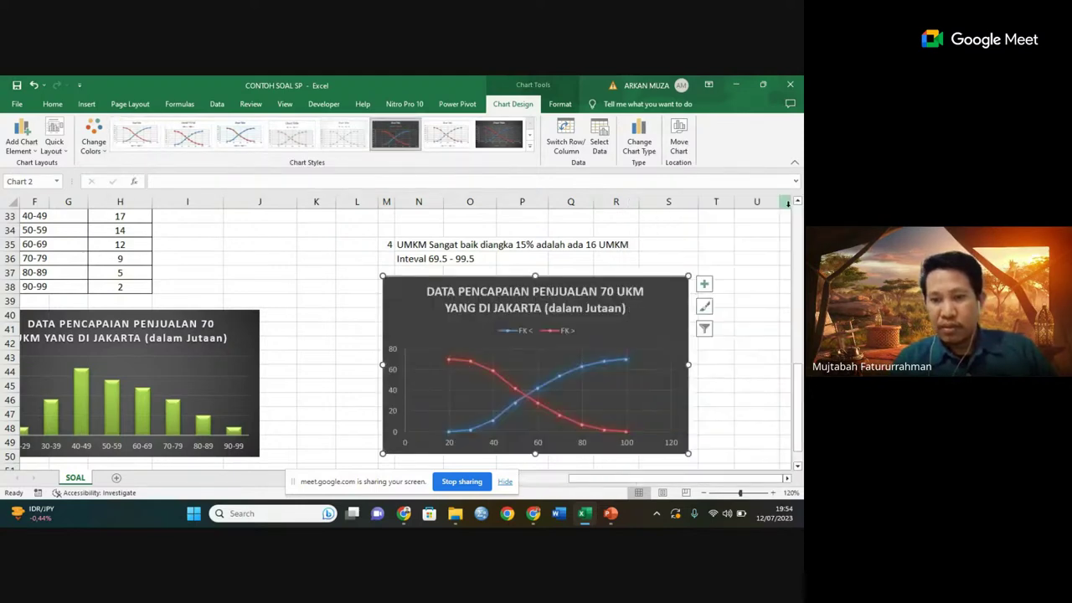
left_click(753, 389)
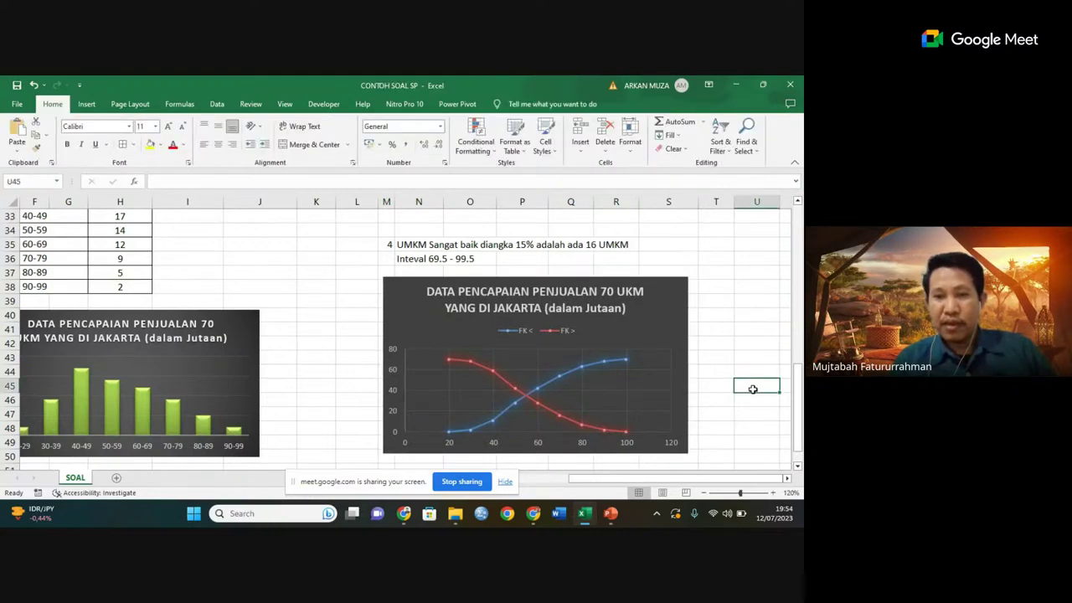
- Shrink the scatter chart slightly from its upper-right corner and apply the dark gradient chart style with round markers and a legend below the plot
left_click(685, 331)
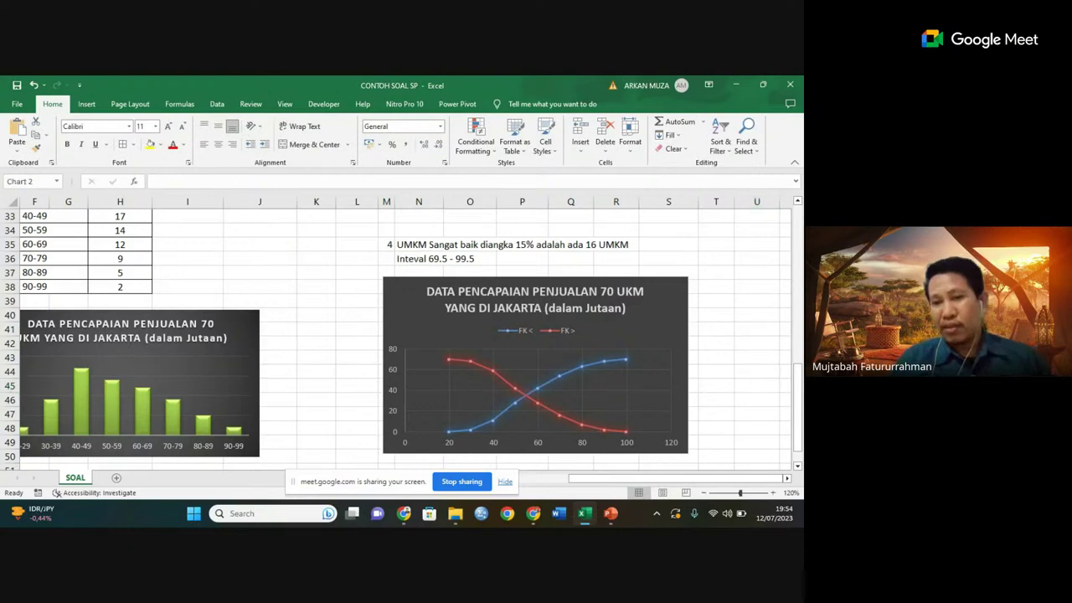
left_click_drag(687, 282, 677, 286)
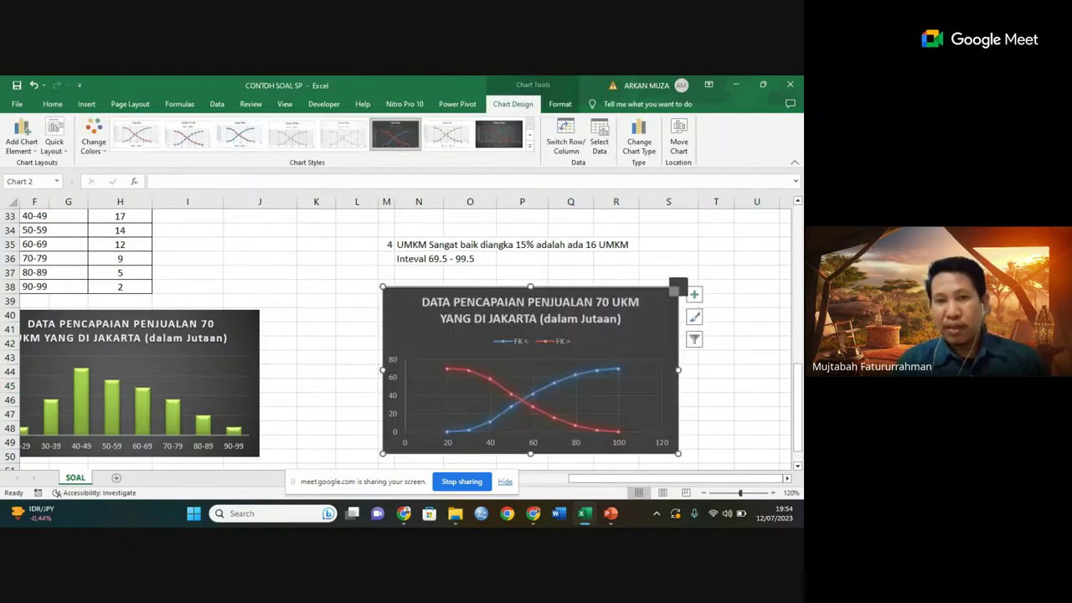
left_click(508, 139)
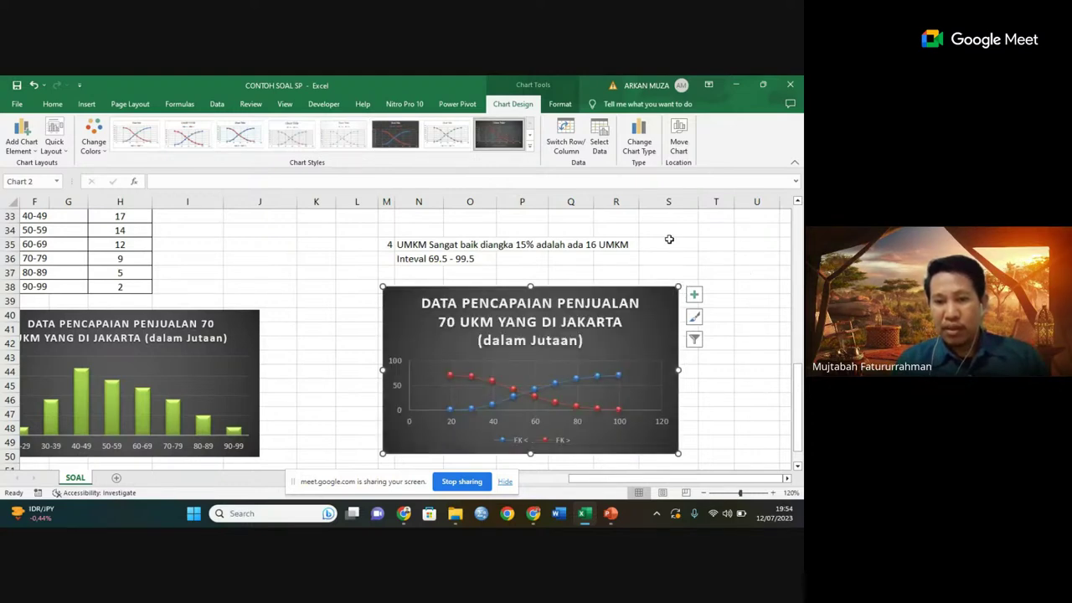
left_click(752, 320)
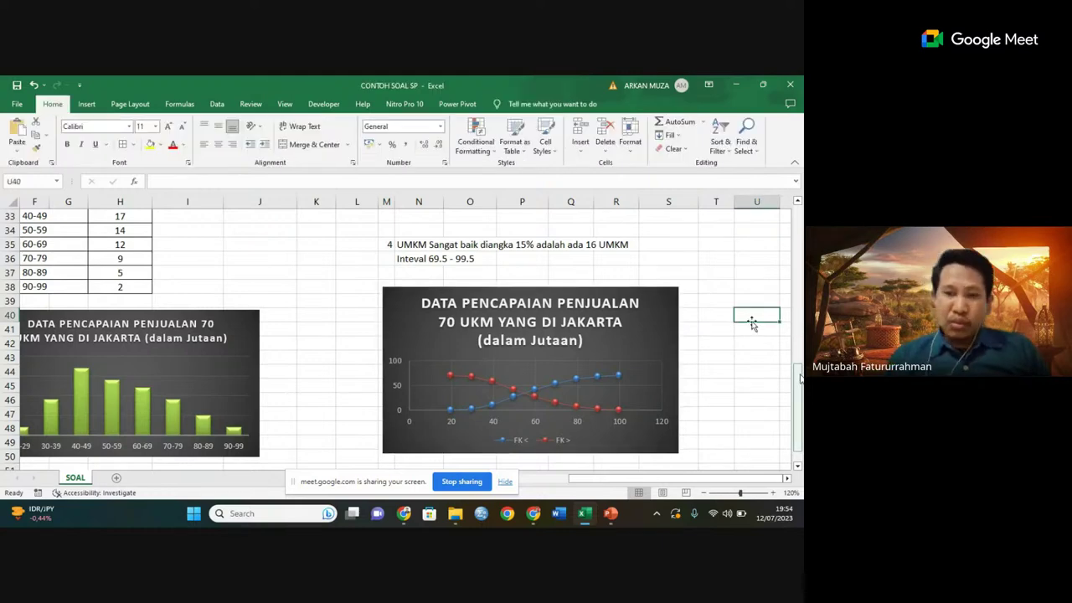
- Stop sharing the screen in the Google Meet call
left_click_drag(799, 378, 798, 299)
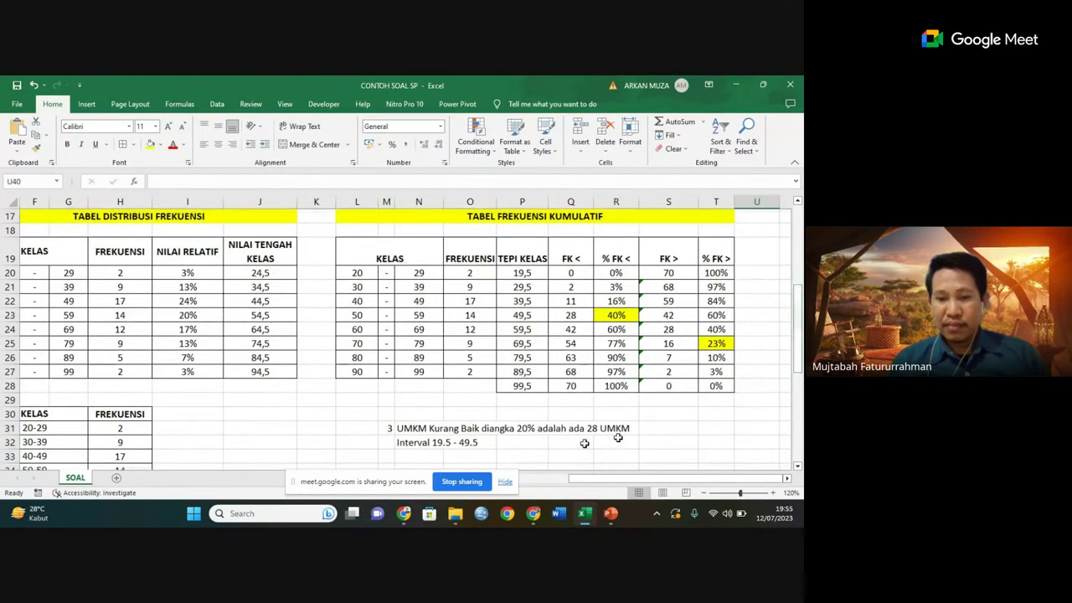
mouse_move(535, 512)
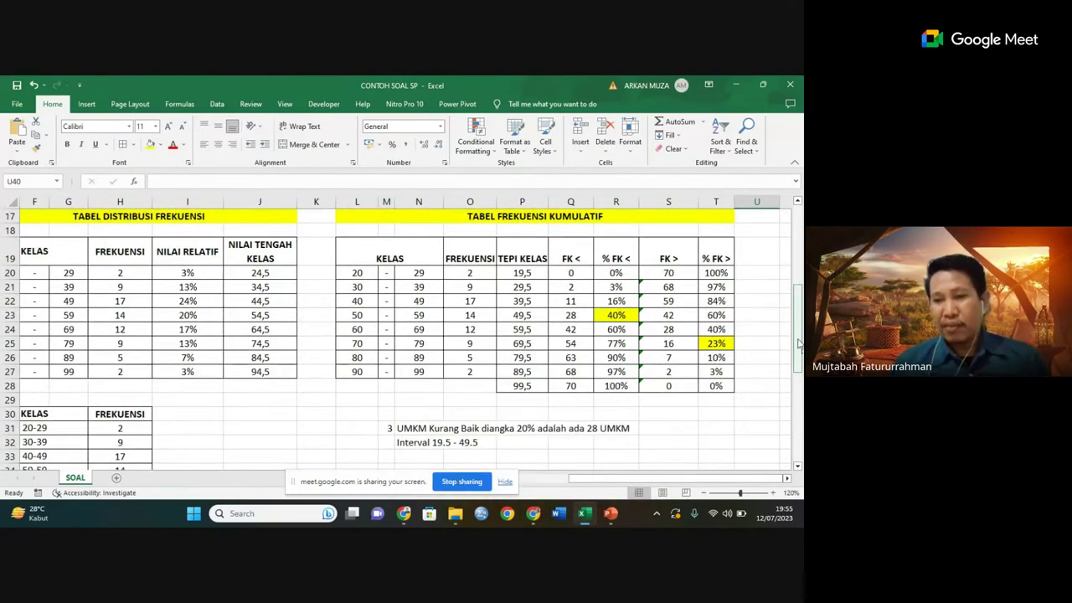
left_click_drag(800, 335, 800, 270)
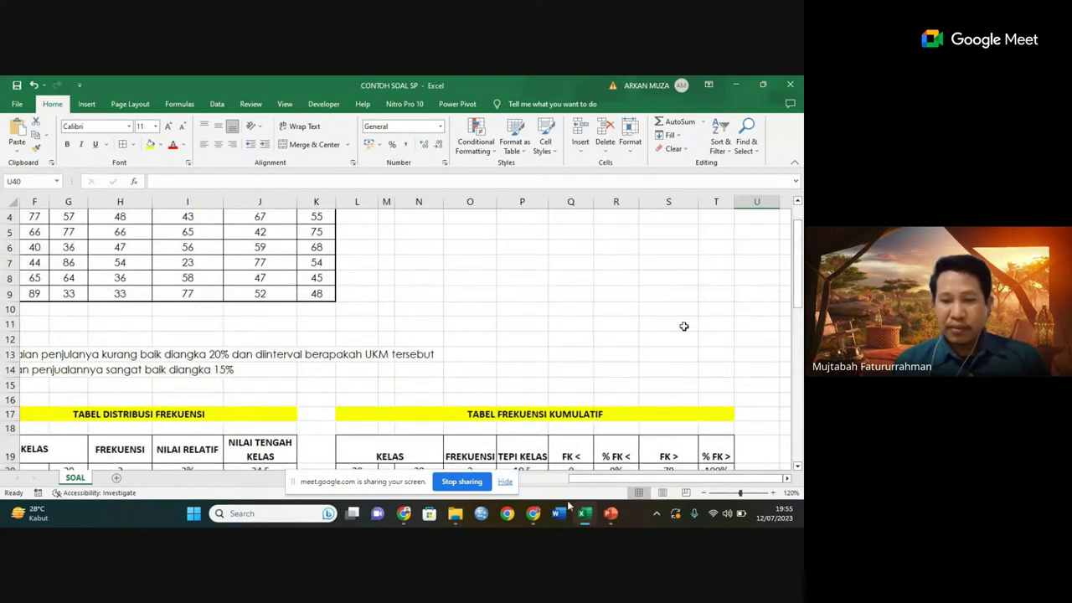
left_click(478, 486)
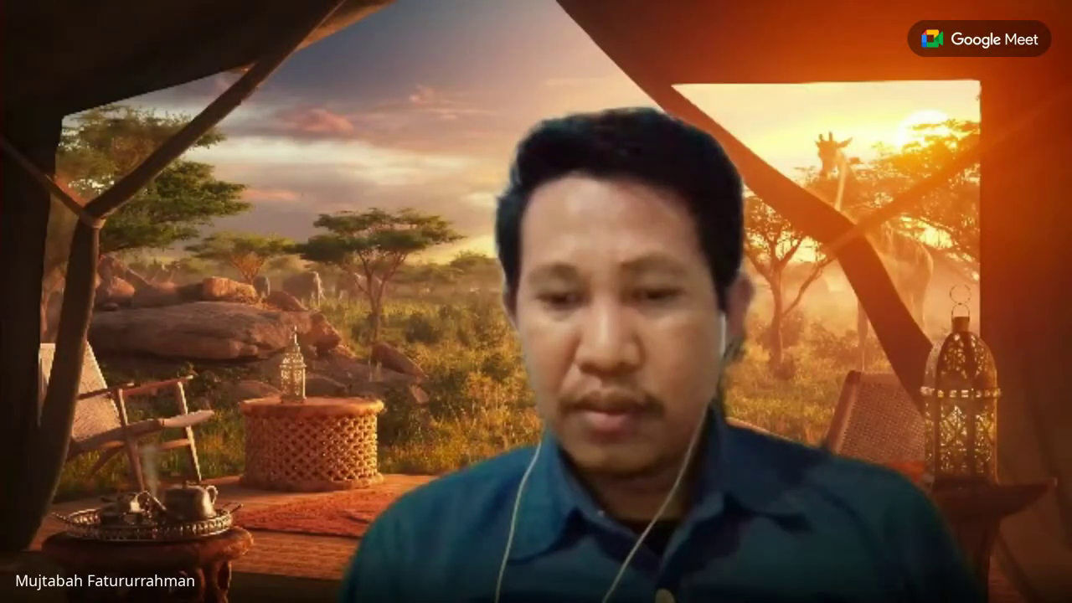